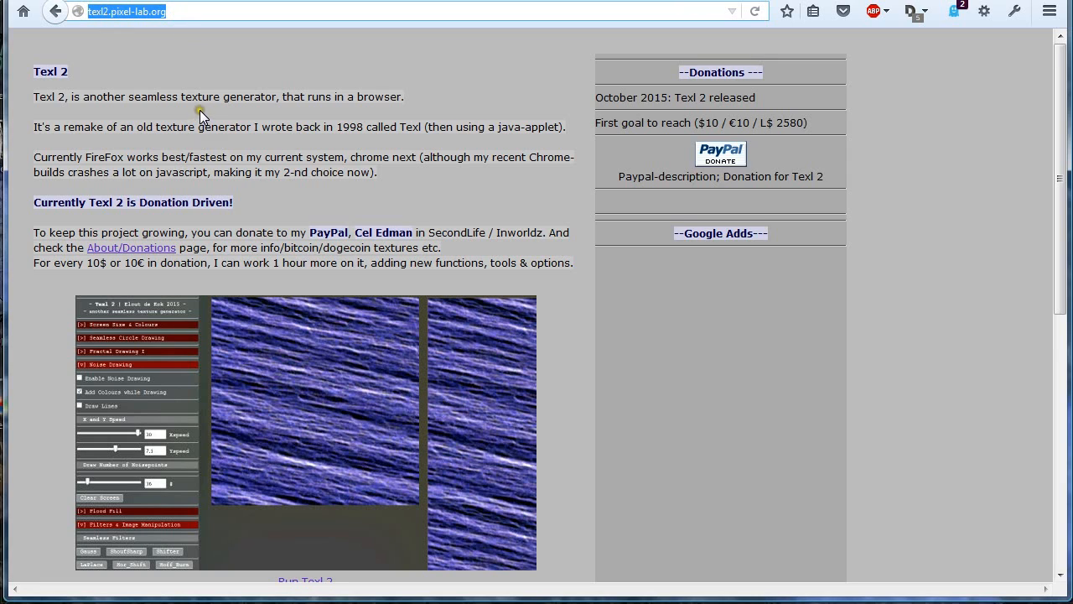
Open the About/Donations page, view the weird alien skin texture tiled, and return to the page.
{"action": "left_click", "coordinate": [286, 120]}
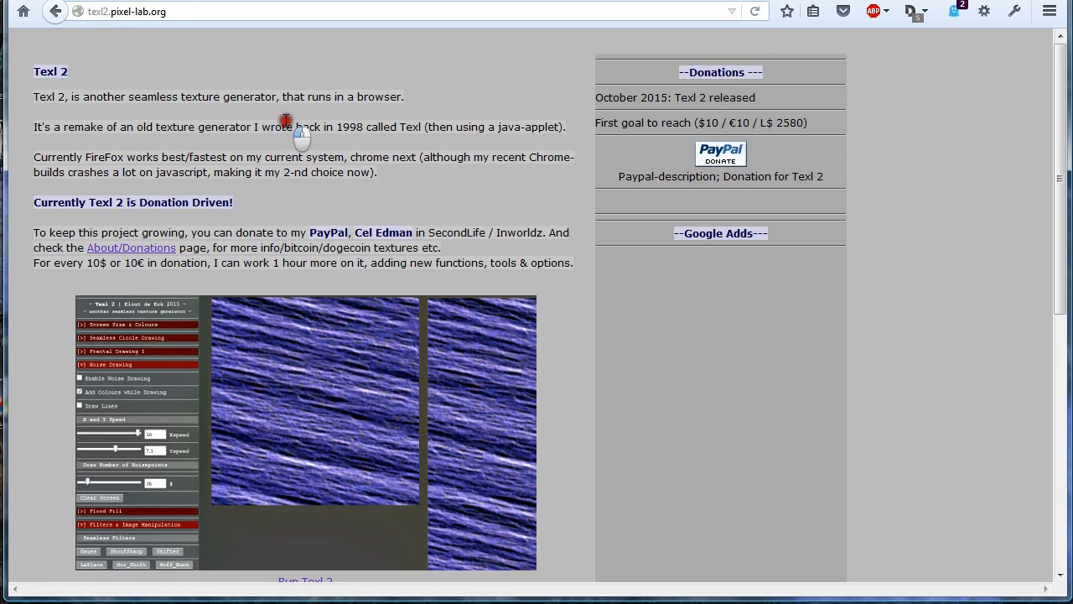
{"action": "left_click", "coordinate": [144, 247]}
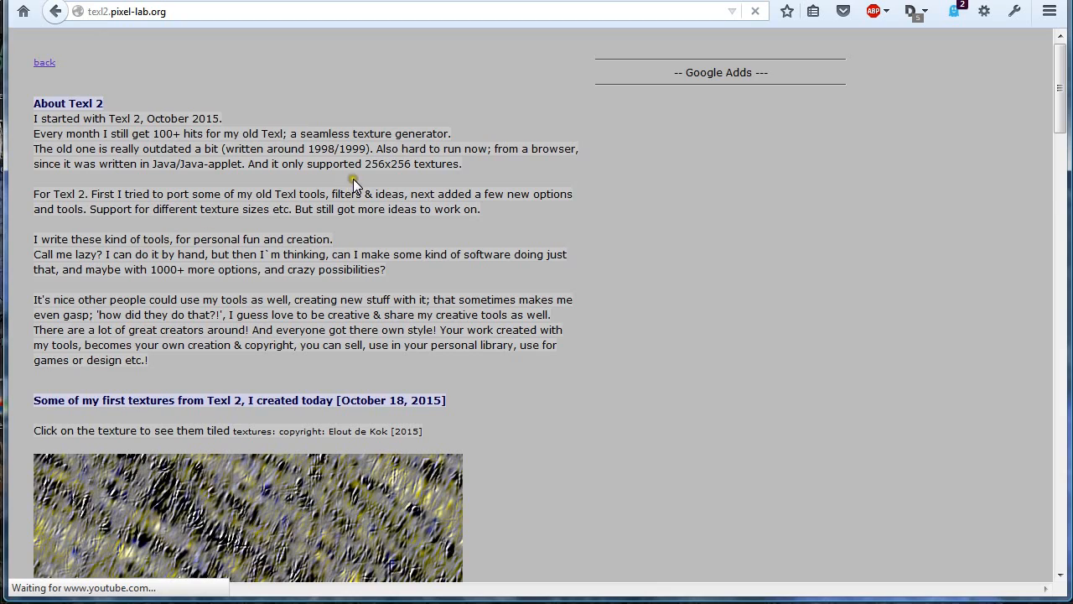
{"action": "scroll", "coordinate": [353, 178], "scroll_direction": "down", "scroll_amount": 5}
{"action": "left_click", "coordinate": [256, 241]}
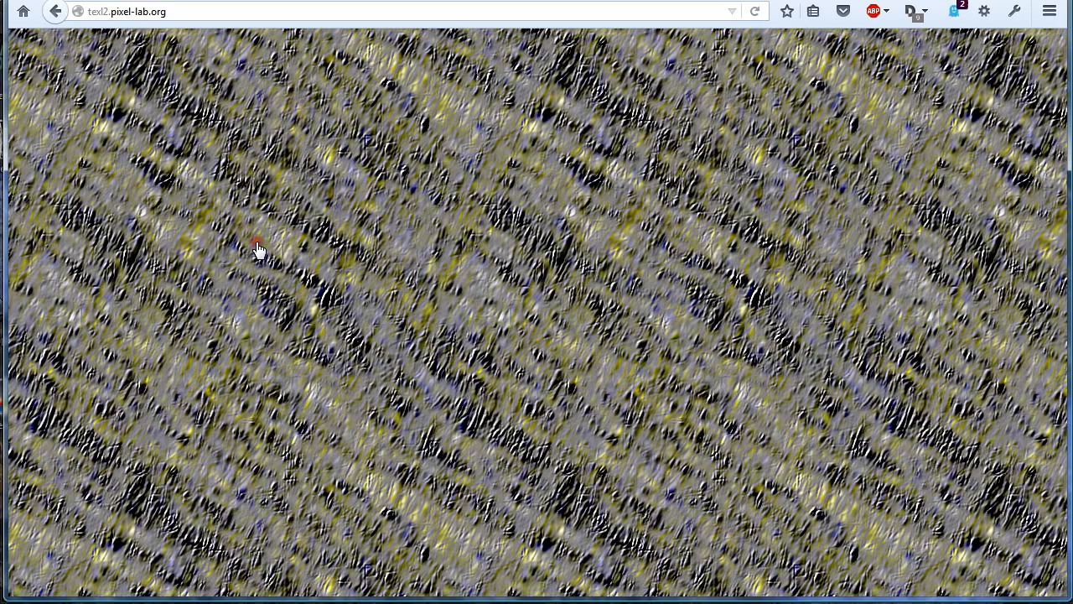
{"action": "left_click", "coordinate": [56, 11]}
View the dark brown texture with overlapping rings below the alien skin as a tiled pattern, then return to the gallery.
{"action": "scroll", "coordinate": [242, 436], "scroll_direction": "down", "scroll_amount": 5}
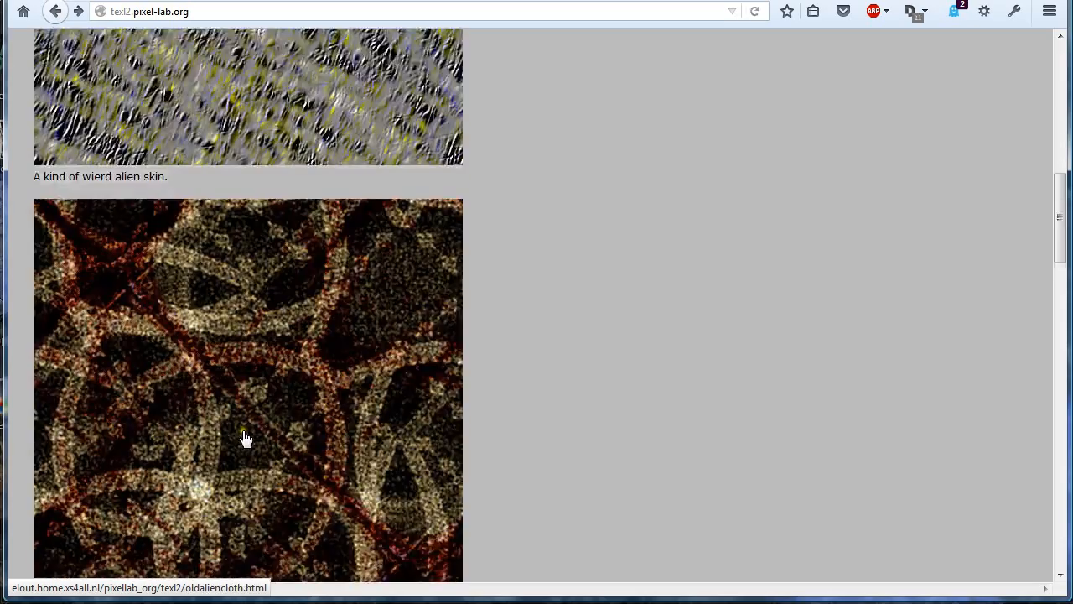
{"action": "left_click", "coordinate": [222, 396]}
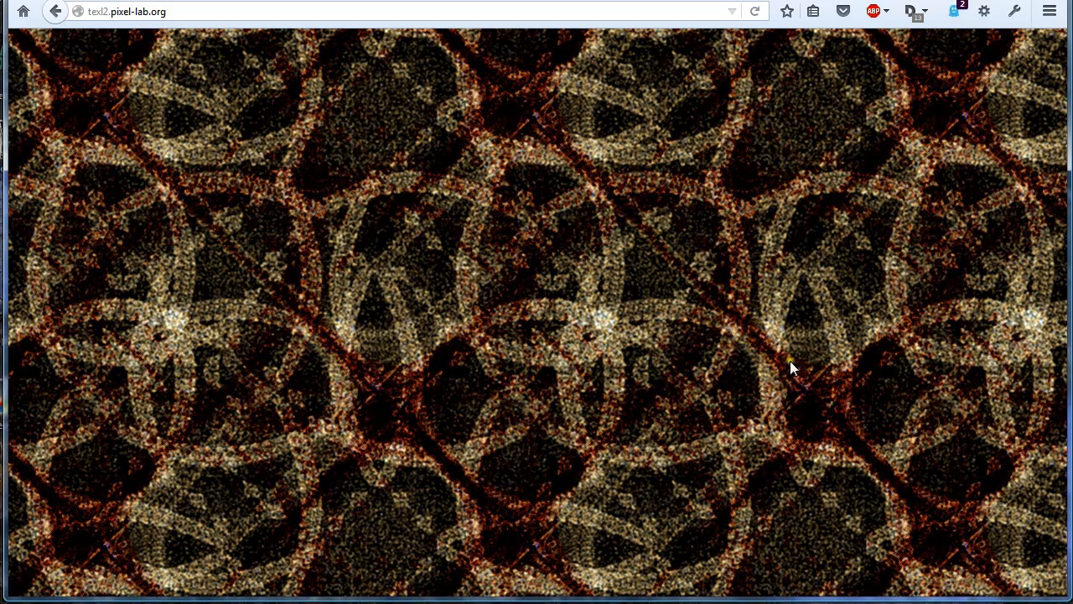
{"action": "left_click", "coordinate": [56, 11]}
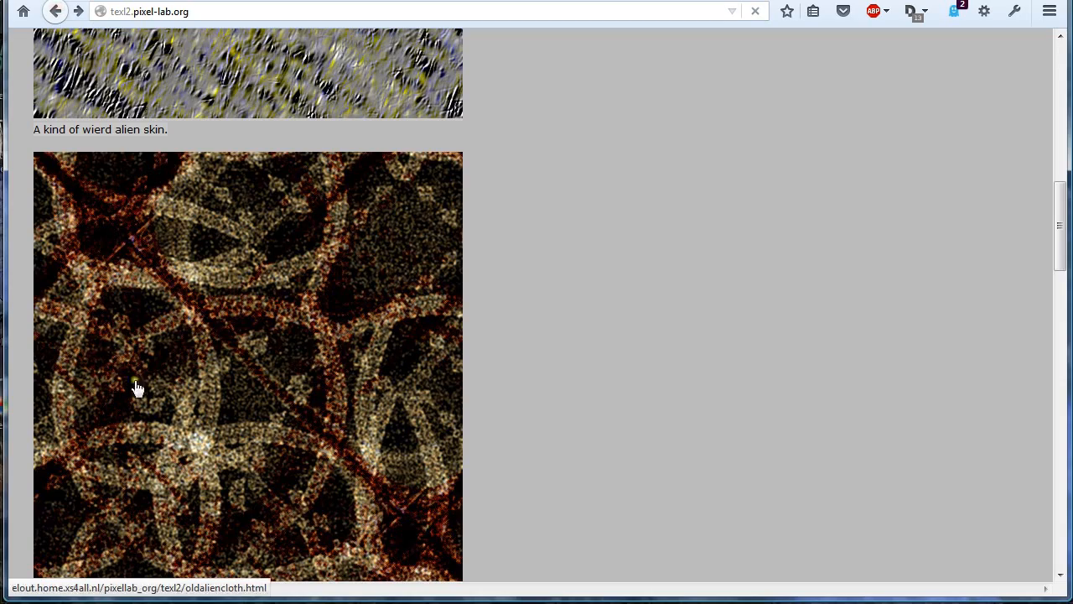
View the purple ribz texture as a tiled pattern, then return to the page and go on to the video tutorial.
{"action": "scroll", "coordinate": [191, 415], "scroll_direction": "down", "scroll_amount": 5}
{"action": "left_click", "coordinate": [197, 389]}
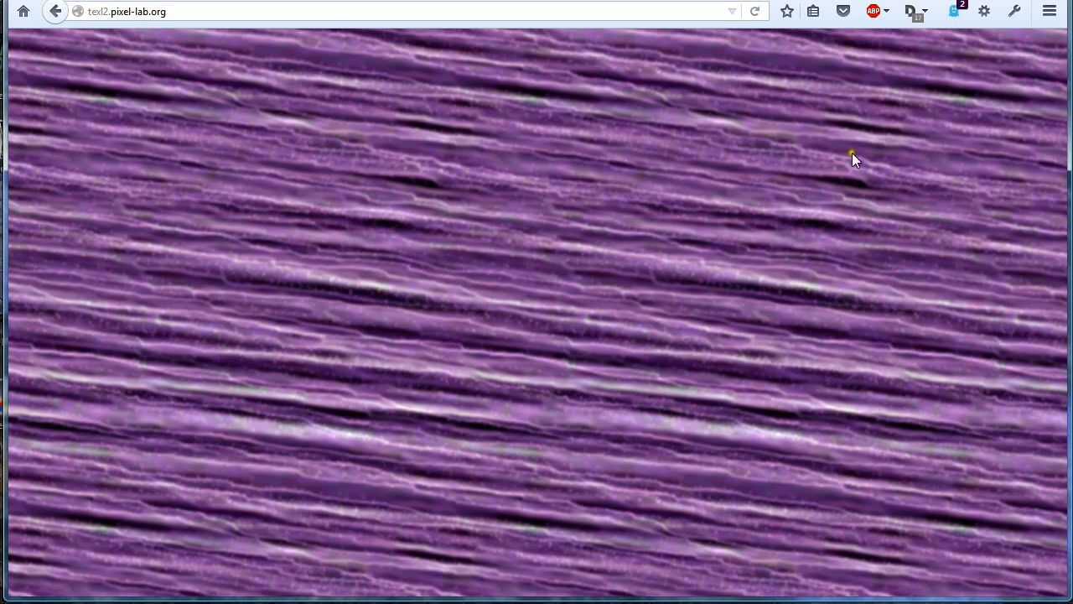
{"action": "left_click", "coordinate": [56, 11]}
{"action": "scroll", "coordinate": [421, 276], "scroll_direction": "down", "scroll_amount": 5}
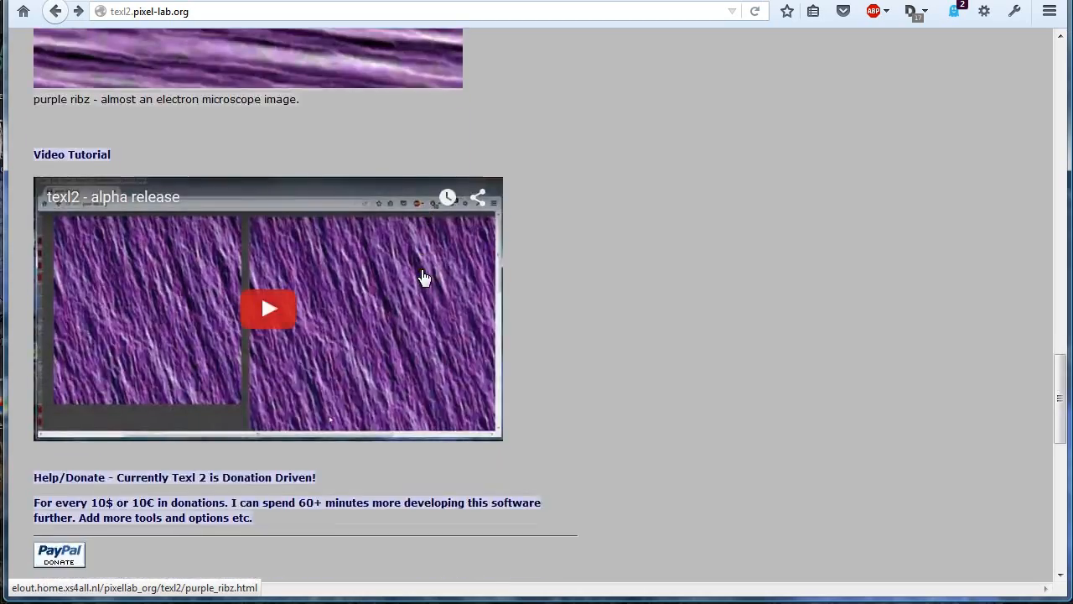
Return to the Texl 2 home page and launch the texture generator.
{"action": "scroll", "coordinate": [421, 275], "scroll_direction": "up", "scroll_amount": 8}
{"action": "scroll", "coordinate": [422, 276], "scroll_direction": "up", "scroll_amount": 10}
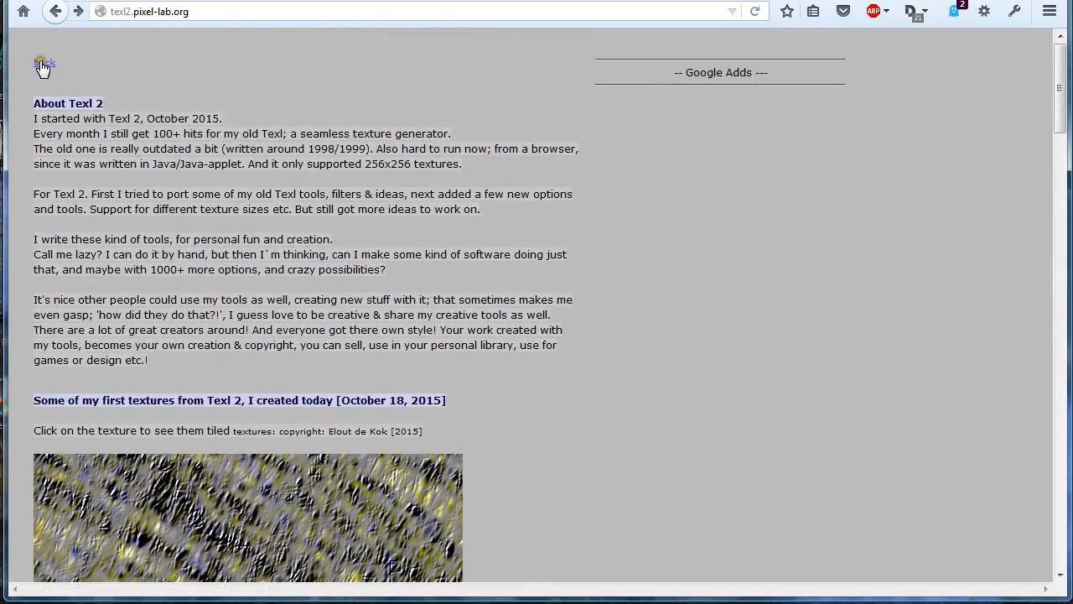
{"action": "left_click", "coordinate": [43, 65]}
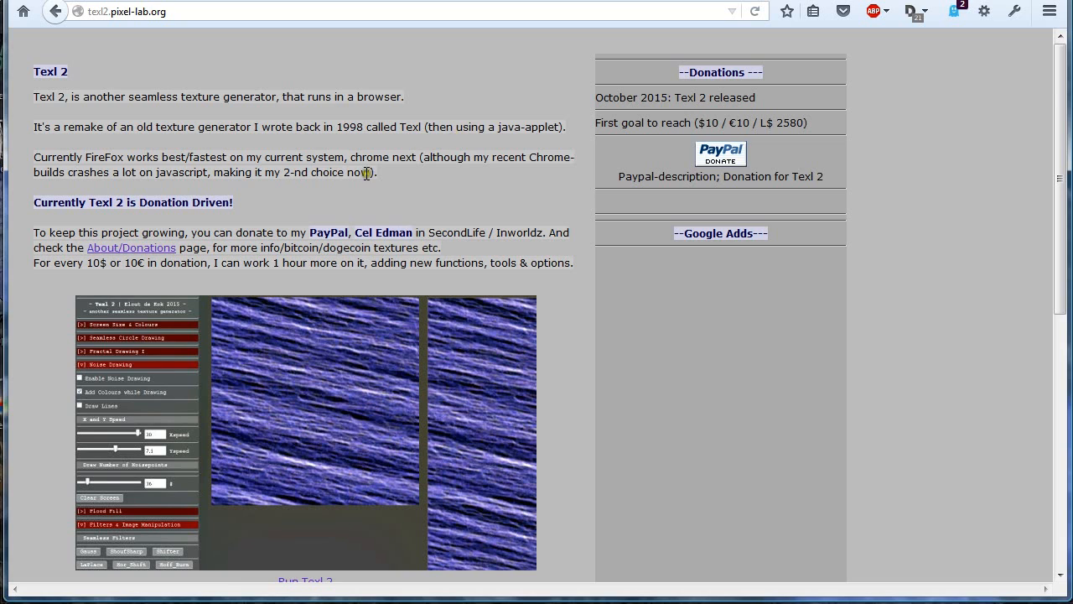
{"action": "left_click", "coordinate": [335, 394]}
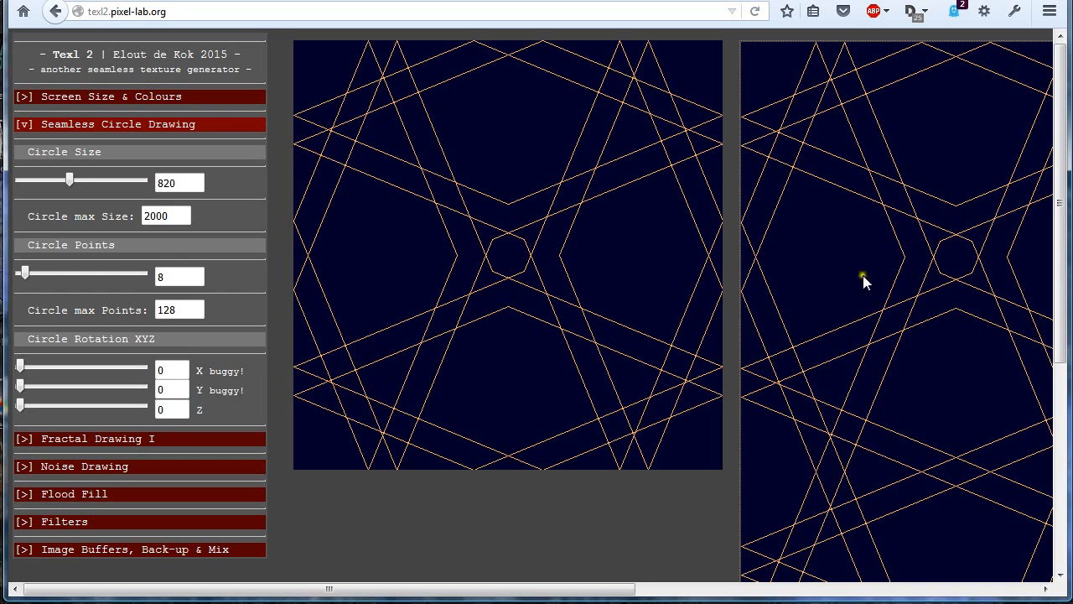
{"action": "left_click_drag", "start_coordinate": [419, 590], "coordinate": [215, 593]}
Expand the Screen Size & Colours settings and set the background colour's blue value to 0.
{"action": "left_click", "coordinate": [94, 97]}
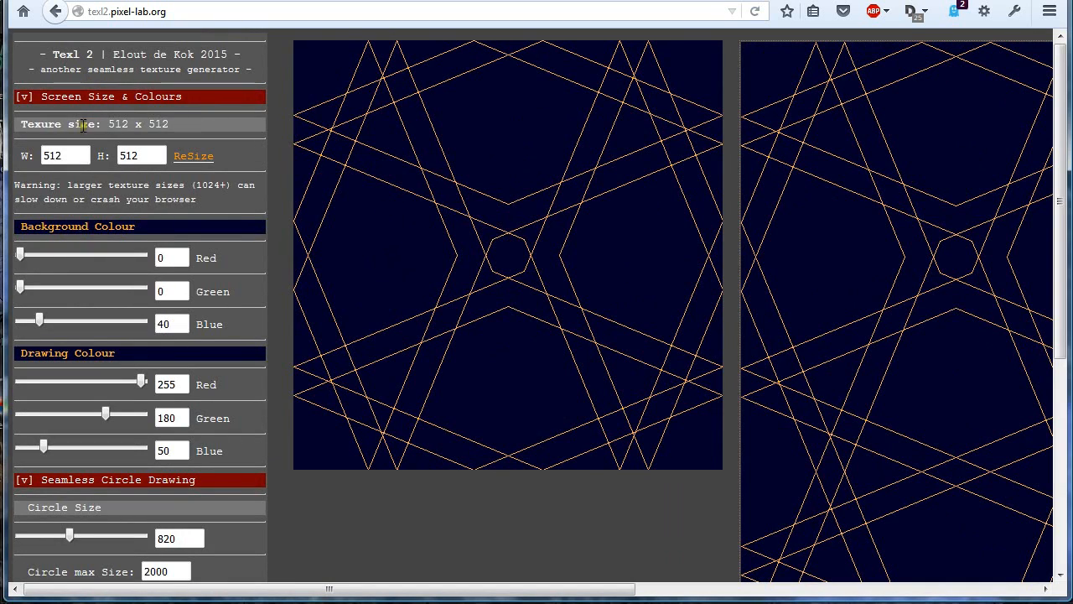
{"action": "double_click", "coordinate": [52, 156]}
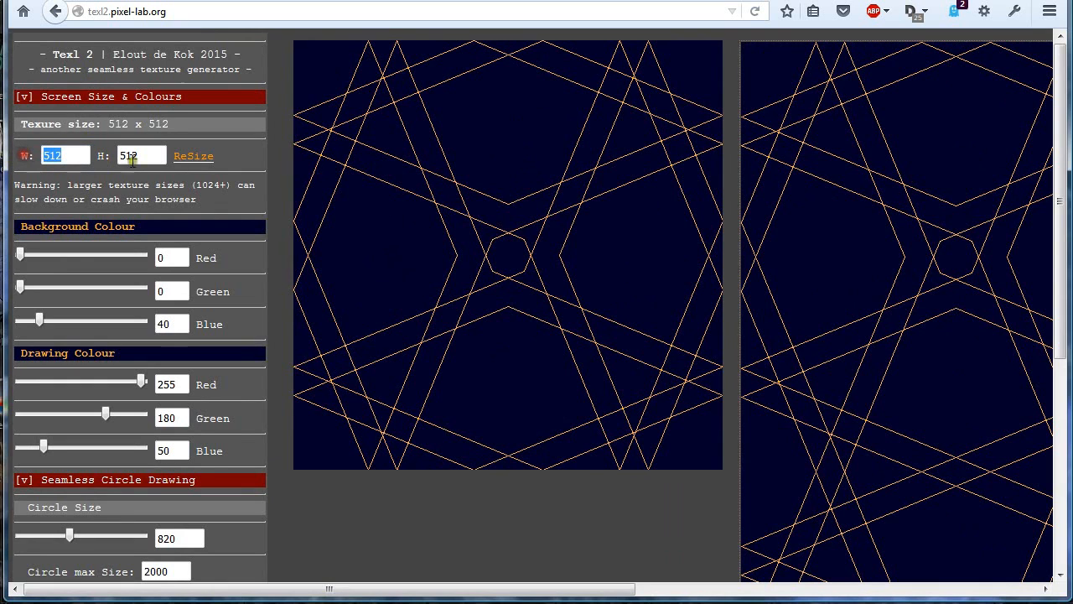
{"action": "left_click_drag", "start_coordinate": [41, 327], "coordinate": [2, 321]}
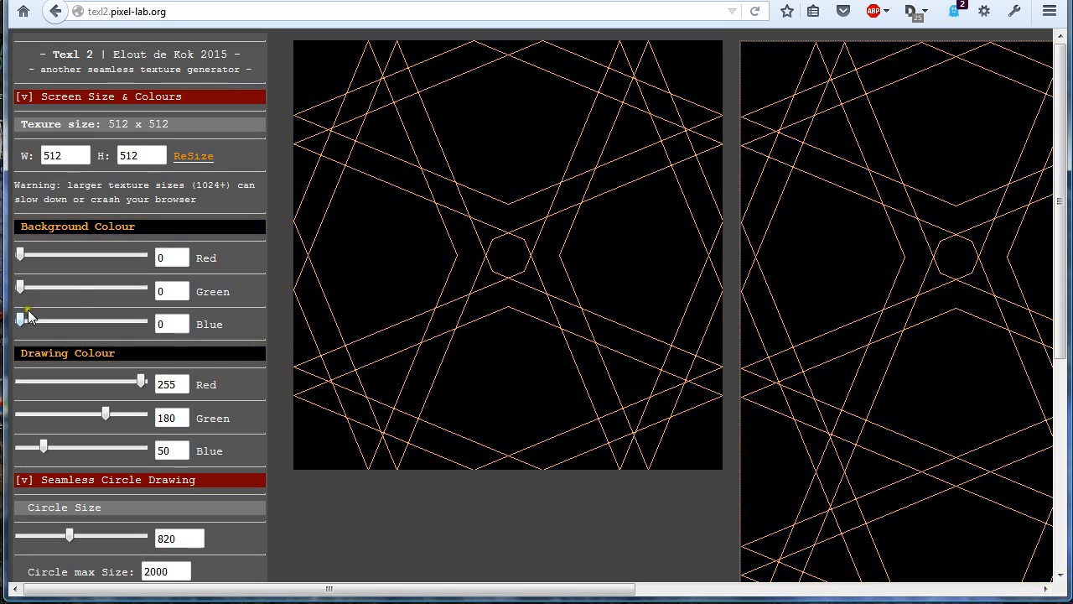
Set the drawing colour's green value to 165, lower its blue value, and collapse the Screen Size & Colours settings.
{"action": "scroll", "coordinate": [77, 288], "scroll_direction": "down", "scroll_amount": 5}
{"action": "mouse_move", "coordinate": [114, 131]}
{"action": "left_mouse_down"}
{"action": "mouse_move", "coordinate": [140, 130]}
{"action": "mouse_move", "coordinate": [132, 99]}
{"action": "mouse_move", "coordinate": [106, 99]}
{"action": "mouse_move", "coordinate": [142, 98]}
{"action": "mouse_move", "coordinate": [141, 126]}
{"action": "mouse_move", "coordinate": [98, 127]}
{"action": "left_mouse_up"}
{"action": "left_click", "coordinate": [143, 99]}
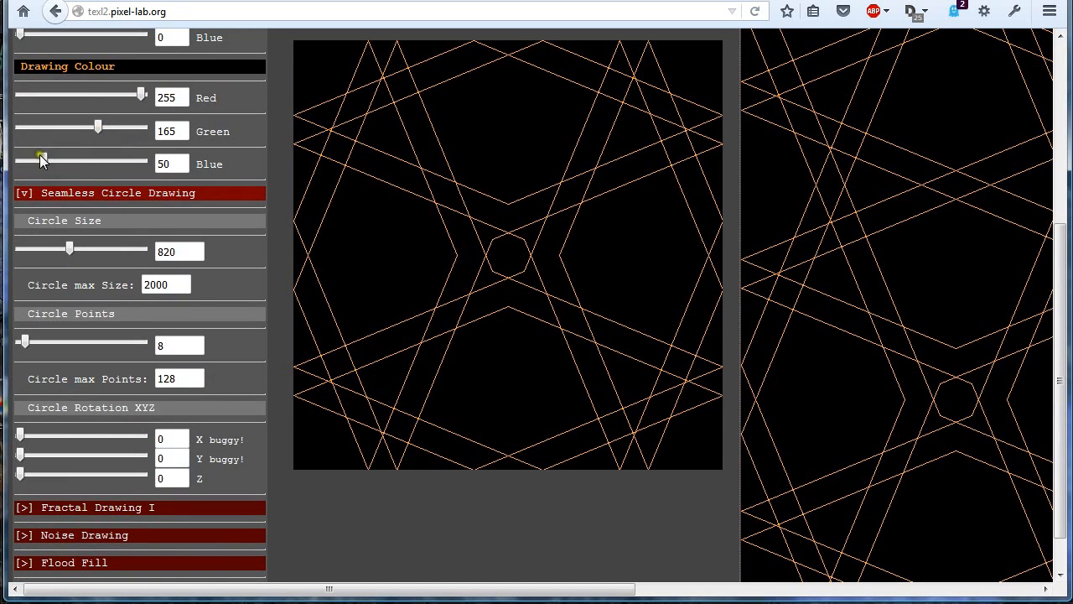
{"action": "left_click_drag", "start_coordinate": [41, 160], "coordinate": [29, 162]}
{"action": "scroll", "coordinate": [87, 140], "scroll_direction": "up", "scroll_amount": 5}
{"action": "left_click", "coordinate": [51, 101]}
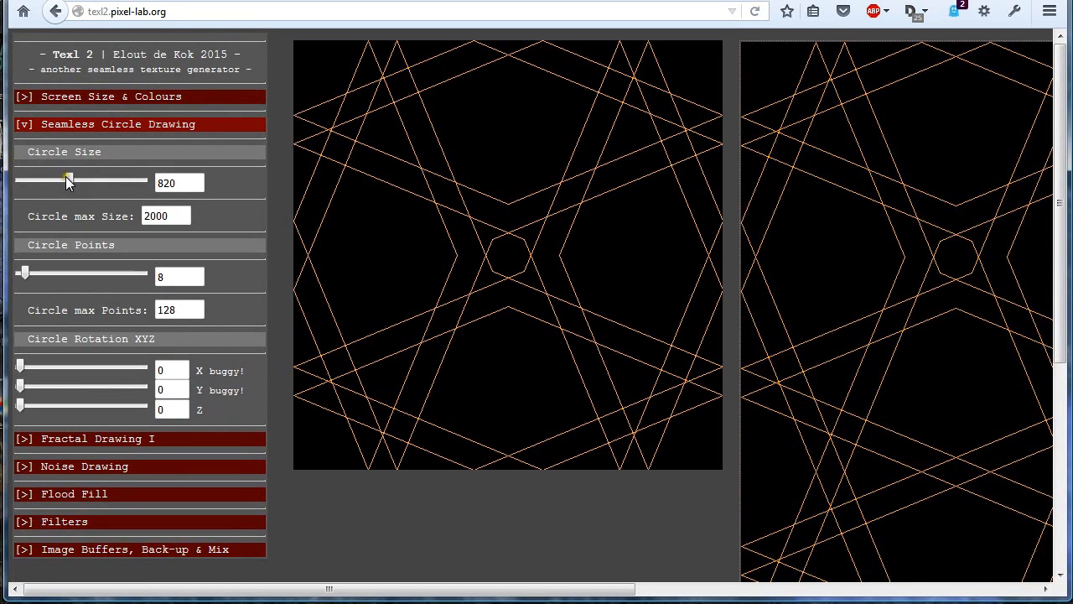
Set the seamless circle's size to 100 and check the tiled preview.
{"action": "left_click_drag", "start_coordinate": [67, 179], "coordinate": [26, 179]}
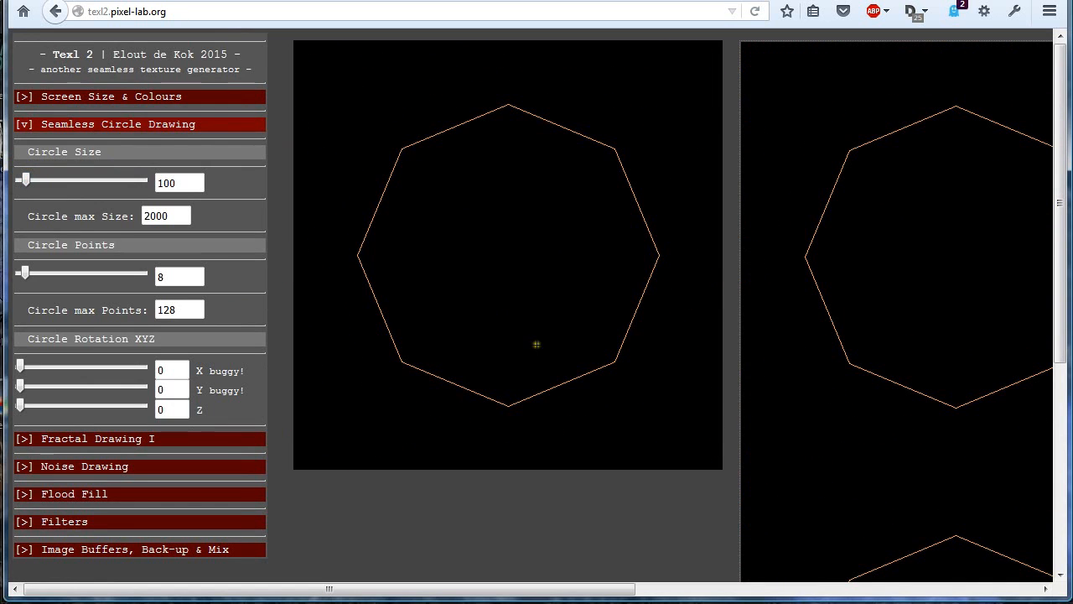
{"action": "left_click_drag", "start_coordinate": [335, 591], "coordinate": [365, 597]}
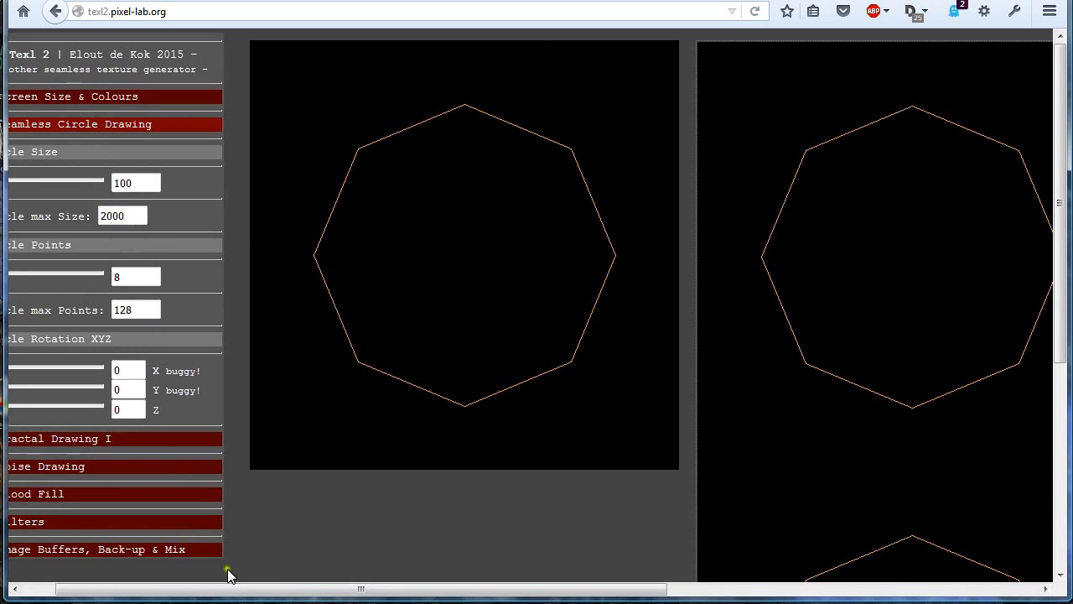
{"action": "left_click_drag", "start_coordinate": [259, 589], "coordinate": [131, 570]}
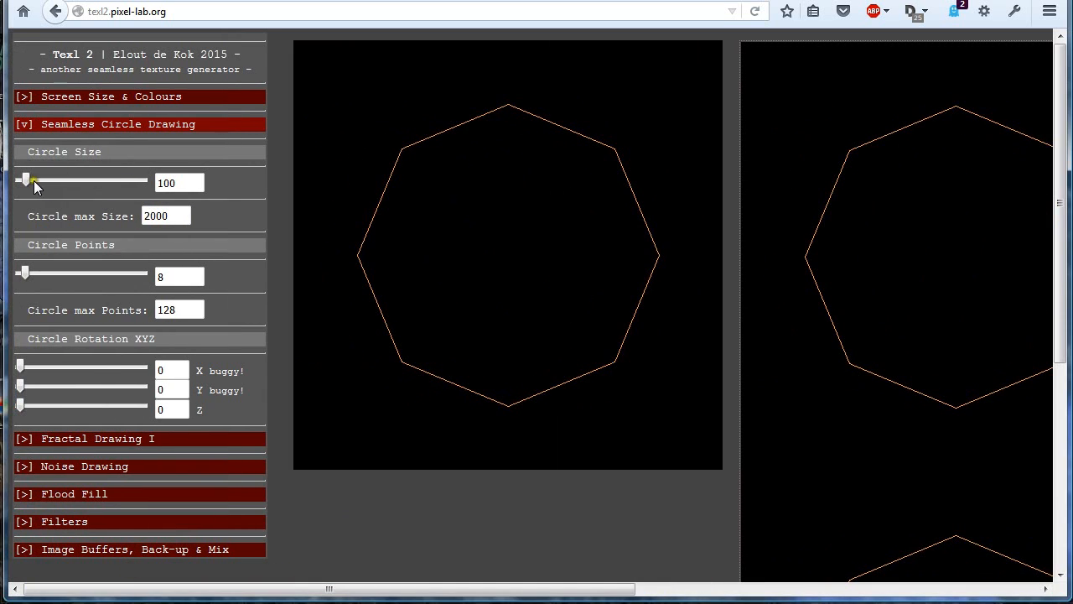
Set the seamless circle's size to 580.
{"action": "left_click_drag", "start_coordinate": [53, 182], "coordinate": [56, 183]}
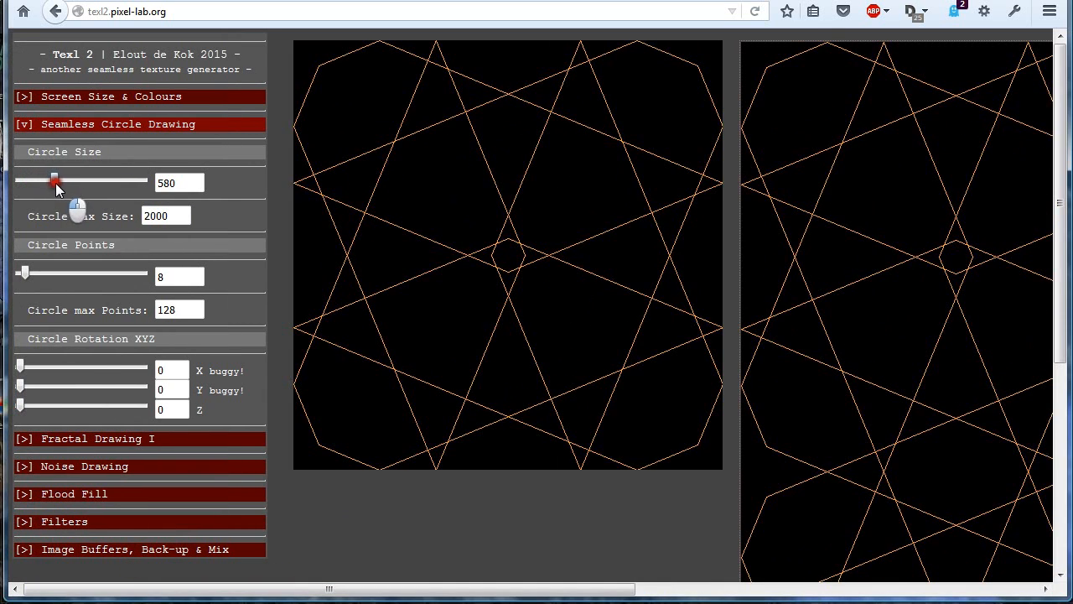
{"action": "left_click_drag", "start_coordinate": [412, 589], "coordinate": [182, 596]}
Set the circle points to 128 and inspect the tiled preview of the smooth curves.
{"action": "left_click_drag", "start_coordinate": [25, 273], "coordinate": [220, 275]}
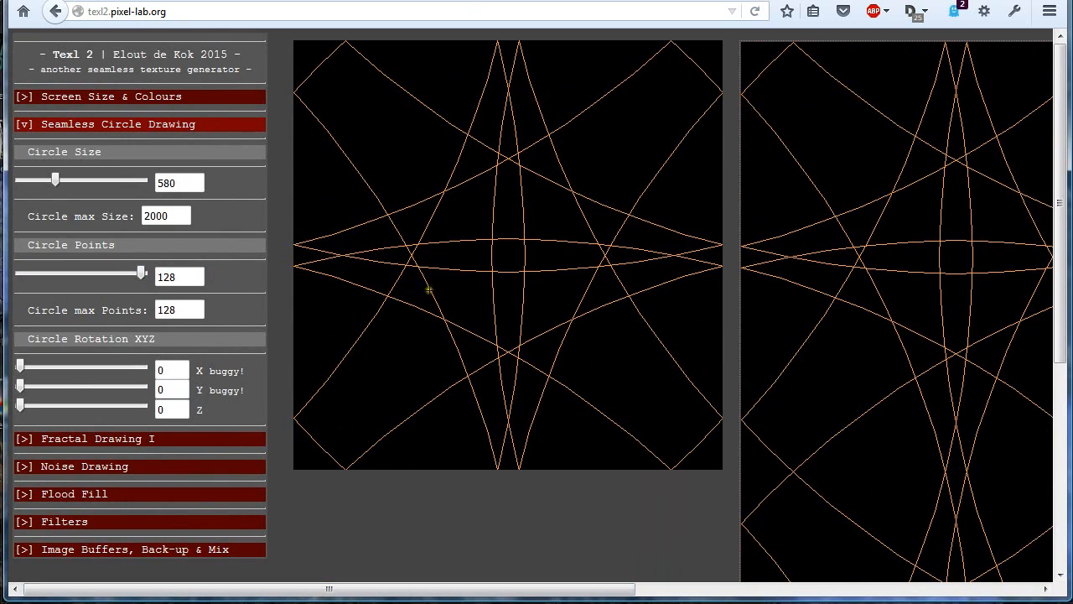
{"action": "left_click_drag", "start_coordinate": [390, 588], "coordinate": [790, 588]}
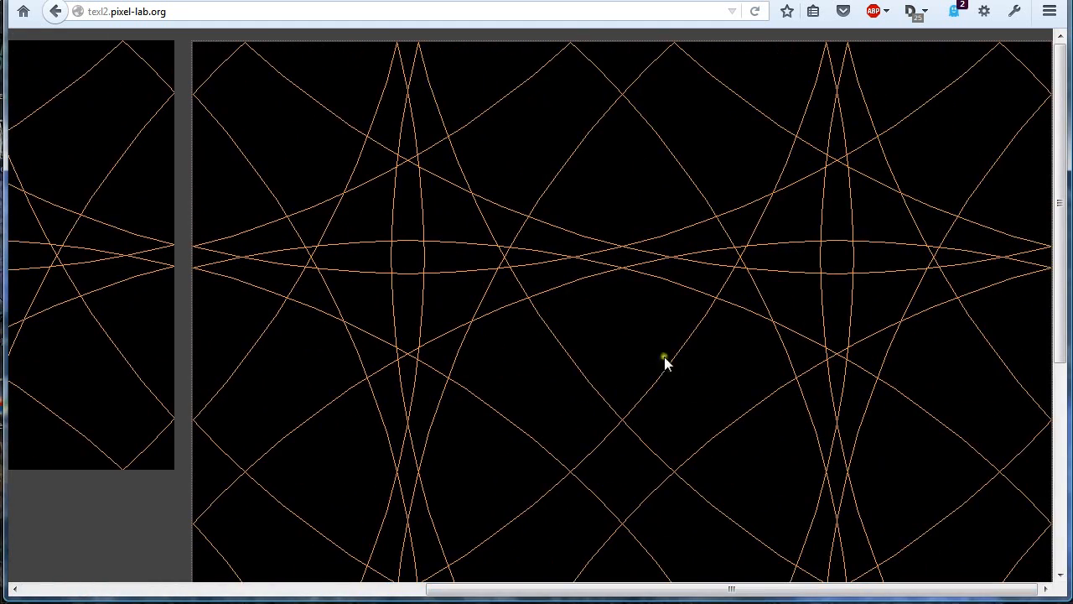
{"action": "scroll", "coordinate": [857, 315], "scroll_direction": "down", "scroll_amount": 5}
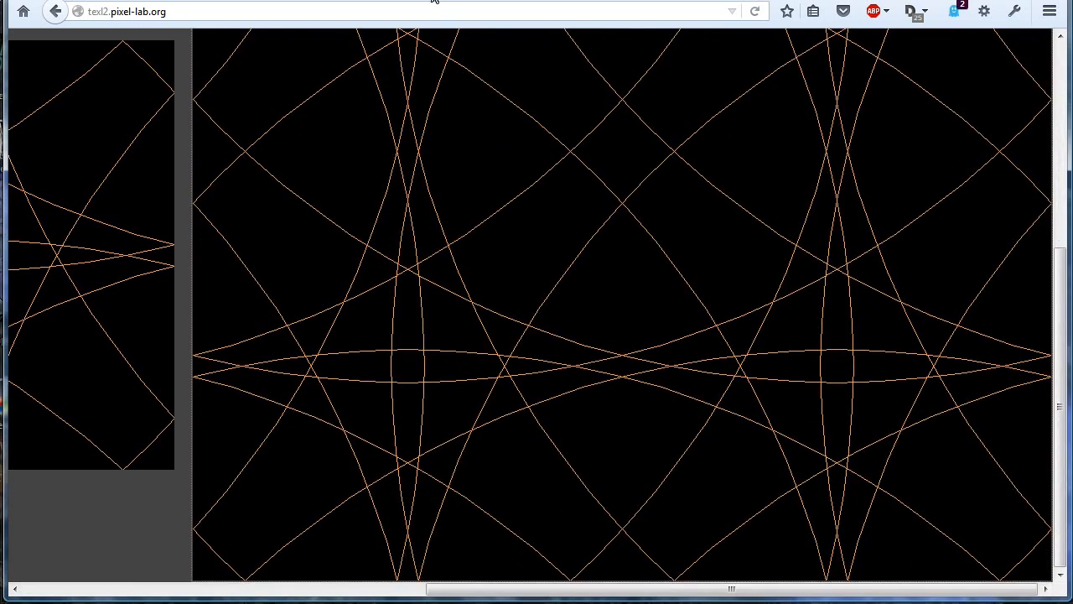
{"action": "left_click_drag", "start_coordinate": [701, 587], "coordinate": [125, 587]}
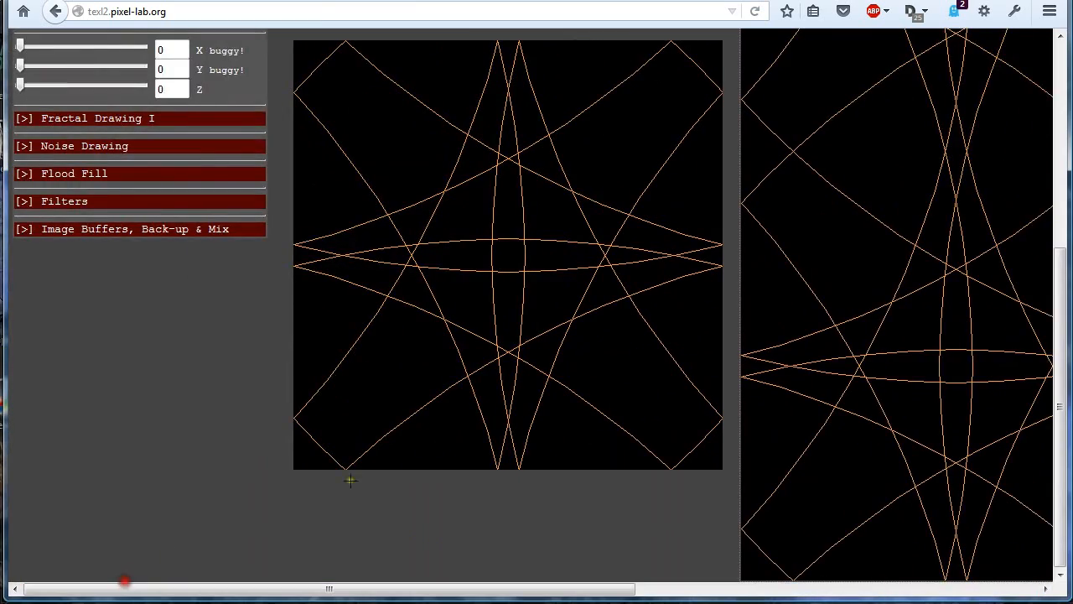
{"action": "scroll", "coordinate": [209, 335], "scroll_direction": "up", "scroll_amount": 5}
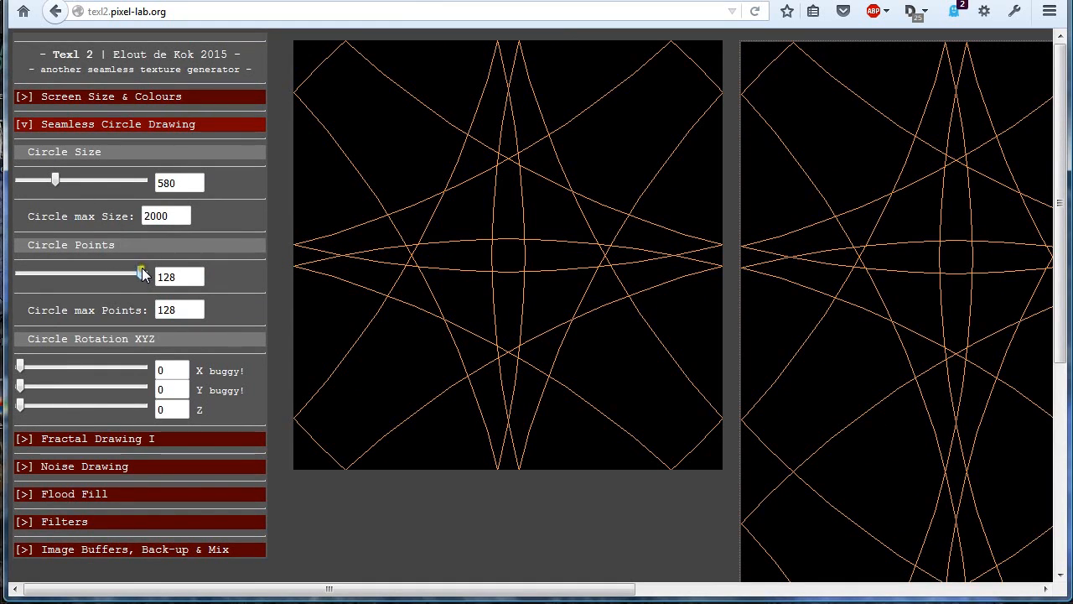
Set the circle points to 8 and the circle's Z rotation to 233.
{"action": "left_click_drag", "start_coordinate": [142, 274], "coordinate": [24, 280]}
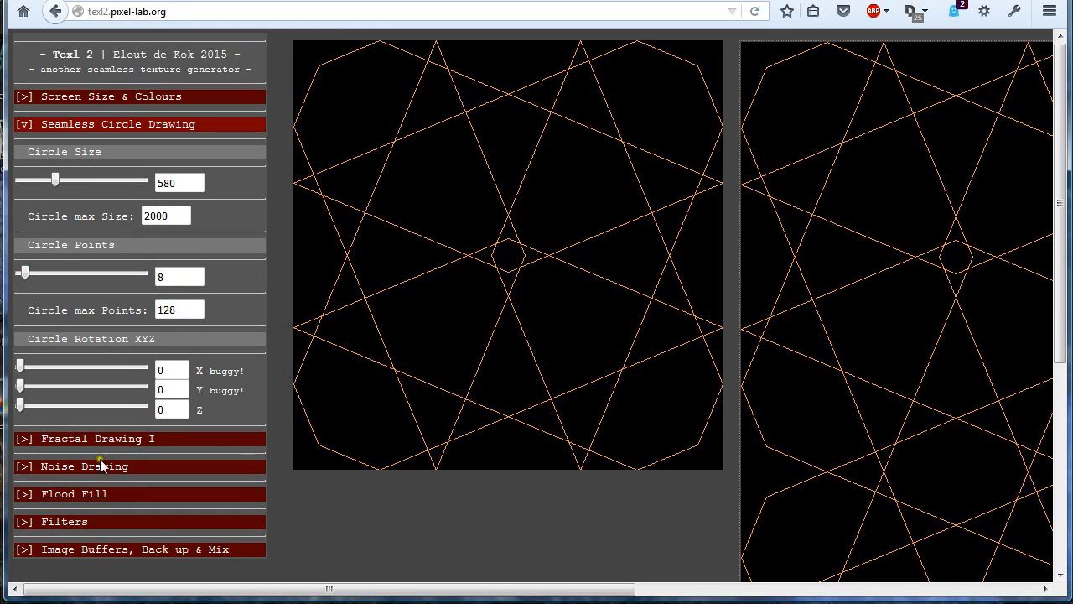
{"action": "left_click_drag", "start_coordinate": [23, 406], "coordinate": [100, 408]}
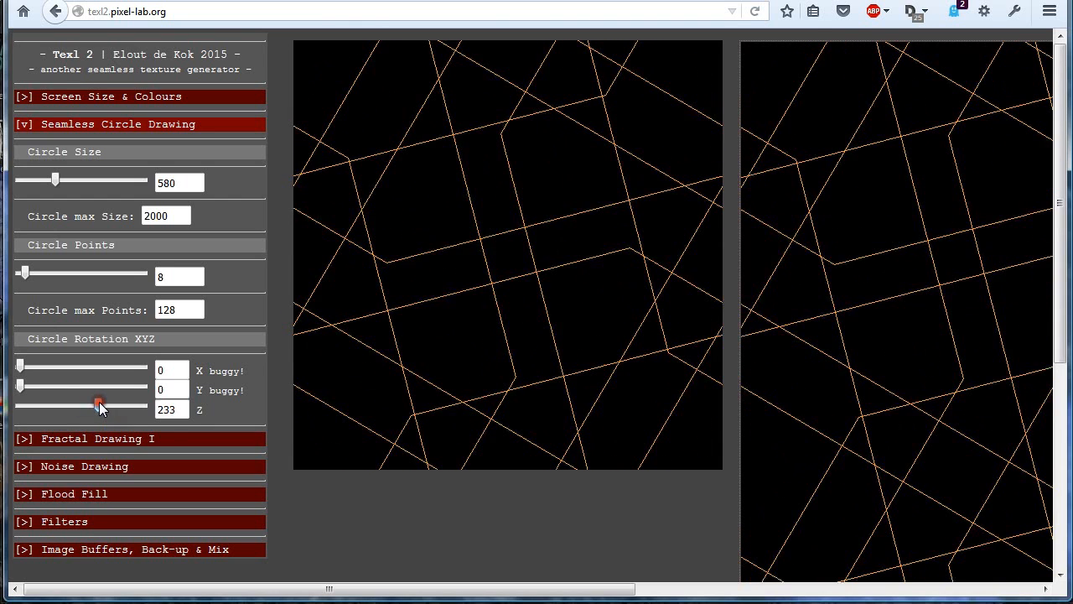
Set the circle points to 6 and the circle's Z rotation to 53.
{"action": "double_click", "coordinate": [162, 277]}
{"action": "type", "text": "6"}
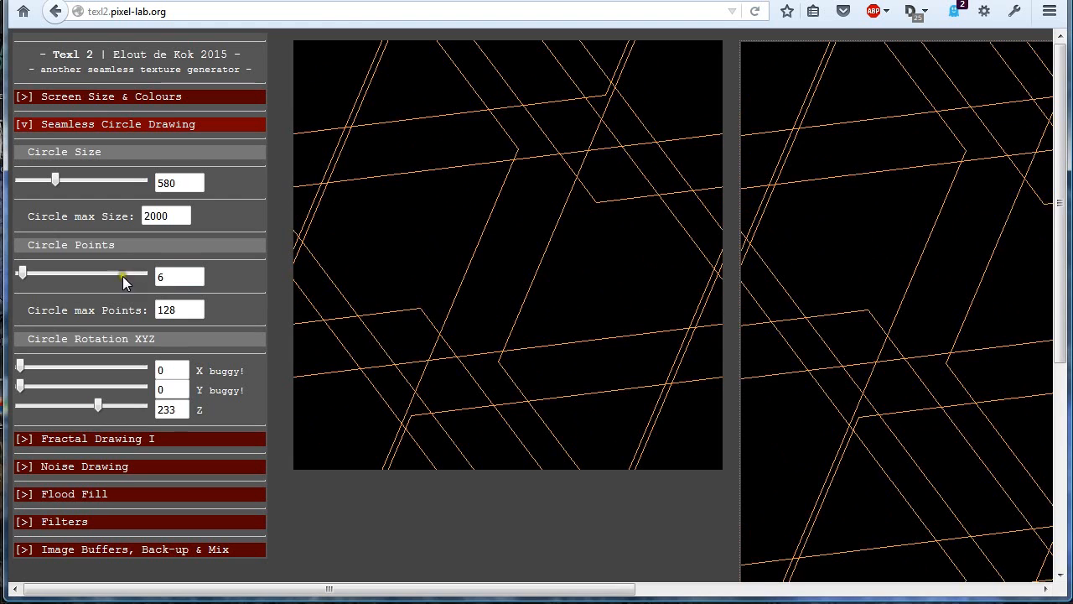
{"action": "left_click_drag", "start_coordinate": [98, 405], "coordinate": [39, 408]}
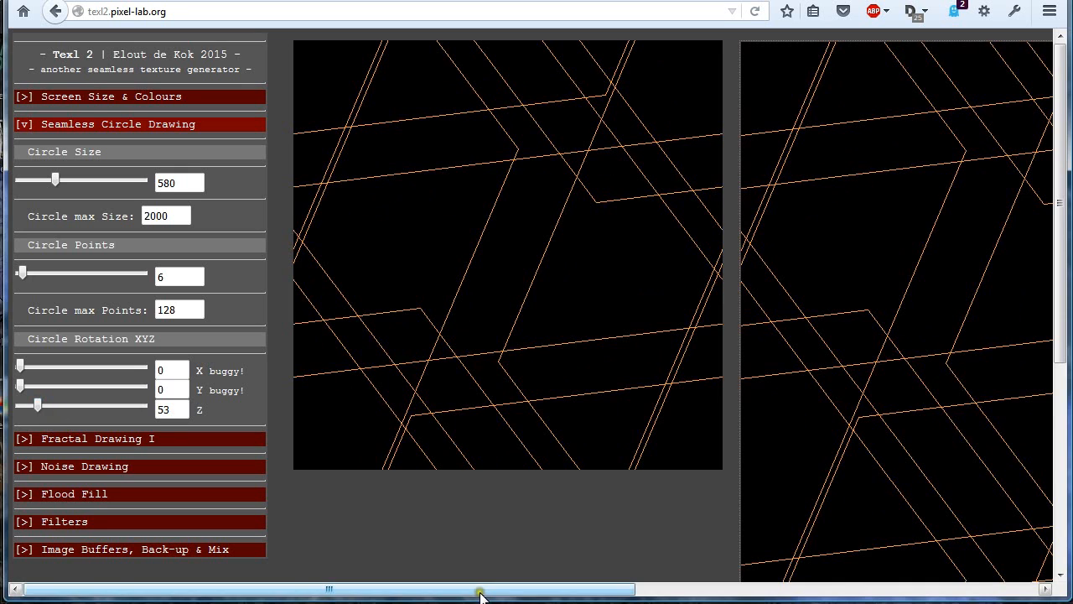
{"action": "mouse_move", "coordinate": [481, 593]}
{"action": "left_mouse_down"}
{"action": "mouse_move", "coordinate": [916, 594]}
{"action": "mouse_move", "coordinate": [480, 601]}
{"action": "left_mouse_up"}
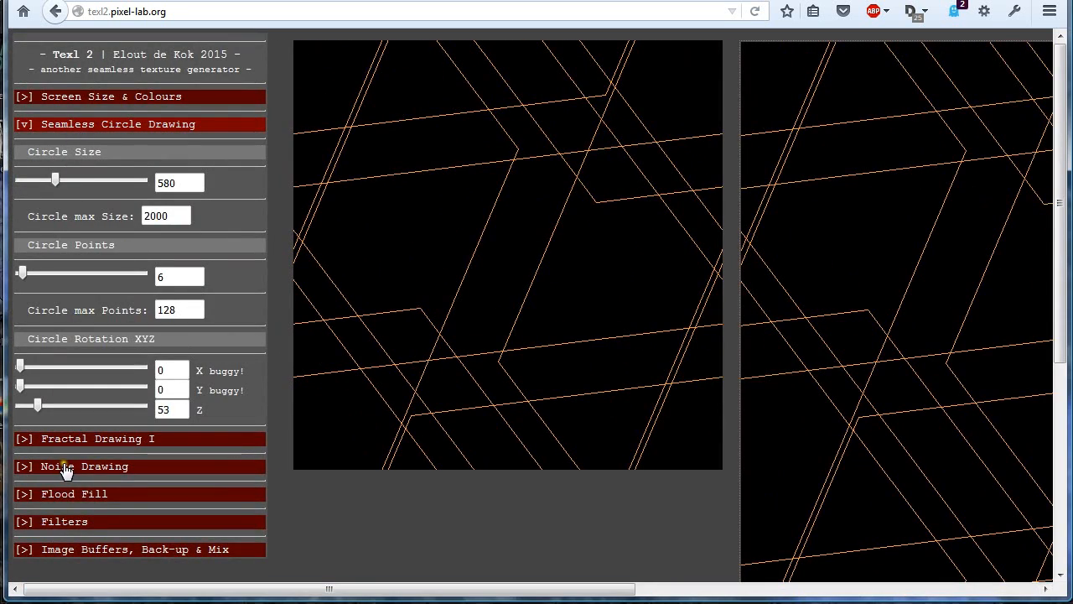
Expand the Flood Fill settings and set the fill colour's red value to 197.
{"action": "left_click", "coordinate": [67, 494]}
{"action": "scroll", "coordinate": [330, 478], "scroll_direction": "down", "scroll_amount": 4}
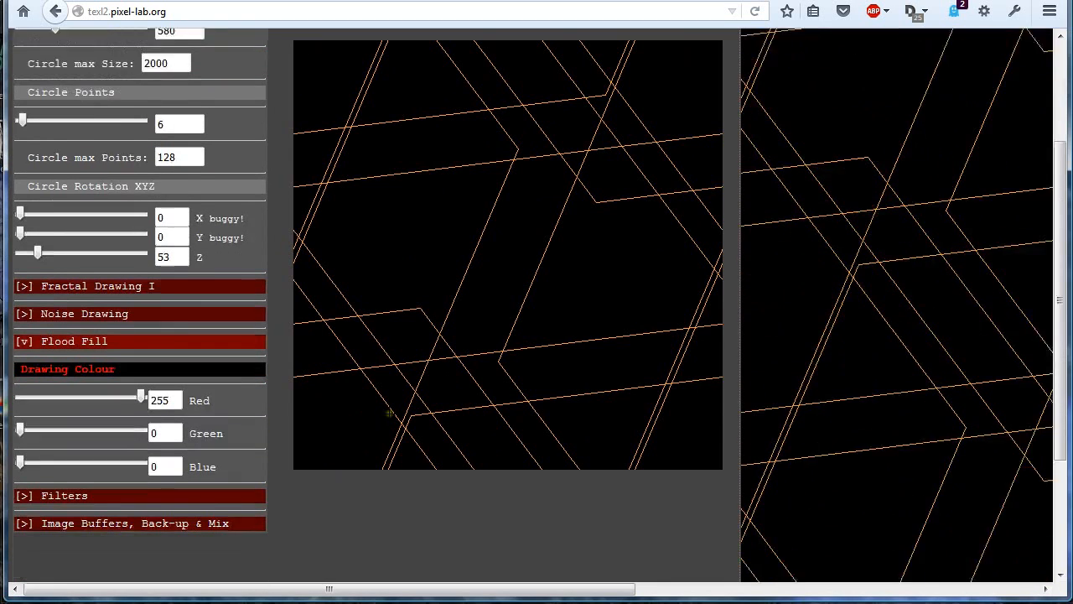
{"action": "left_click_drag", "start_coordinate": [142, 360], "coordinate": [113, 359]}
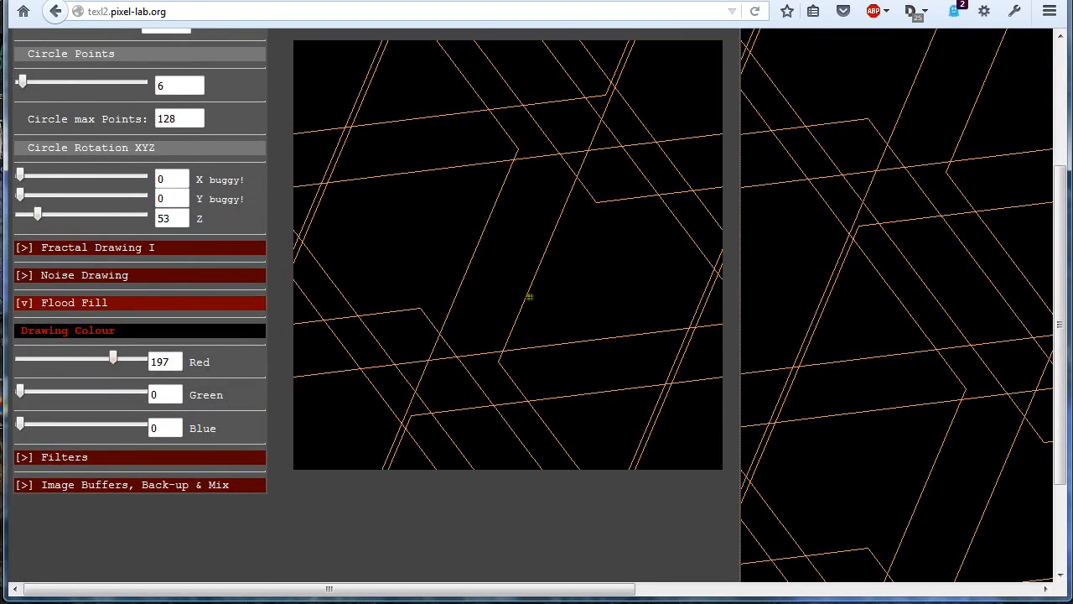
Flood fill the two central hexagon areas and the matching large areas in the four canvas corners with red.
{"action": "left_click", "coordinate": [413, 239]}
{"action": "left_click", "coordinate": [605, 272]}
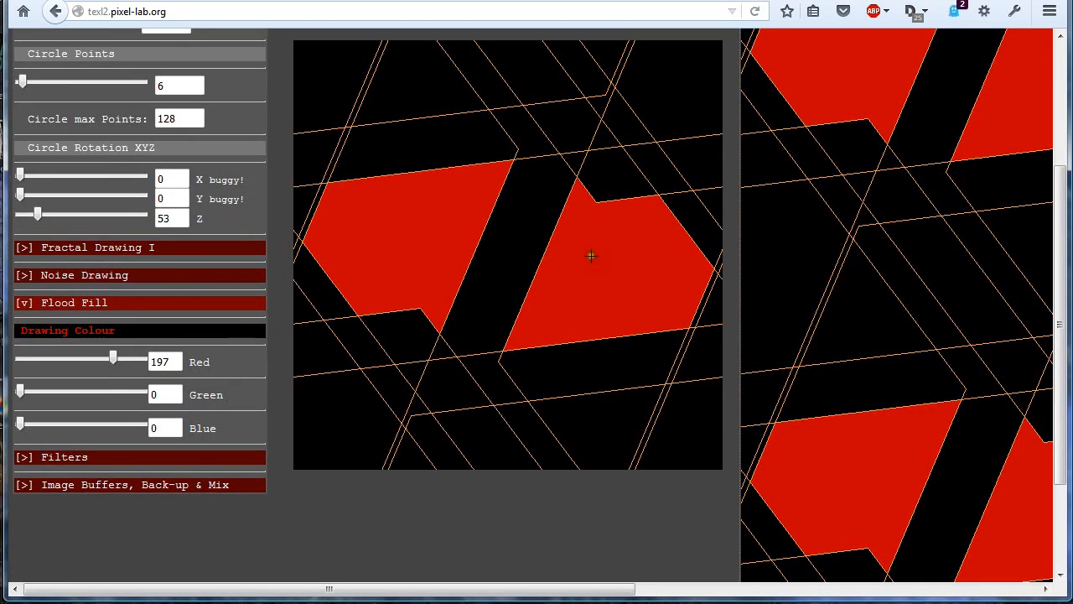
{"action": "scroll", "coordinate": [589, 259], "scroll_direction": "up", "scroll_amount": 2}
{"action": "left_click", "coordinate": [668, 108]}
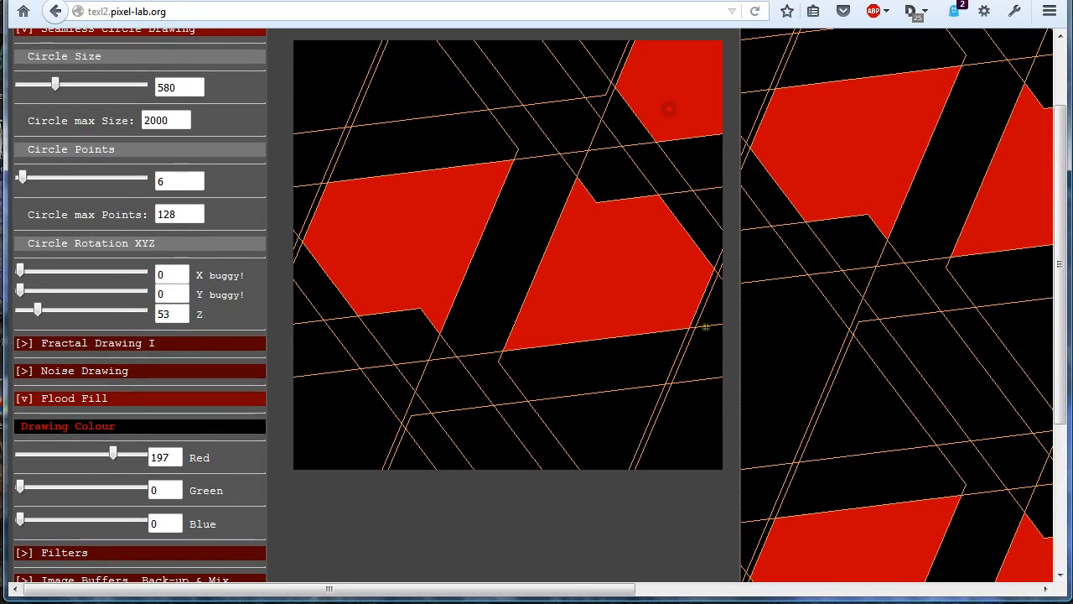
{"action": "left_click", "coordinate": [706, 407]}
{"action": "left_click", "coordinate": [314, 429]}
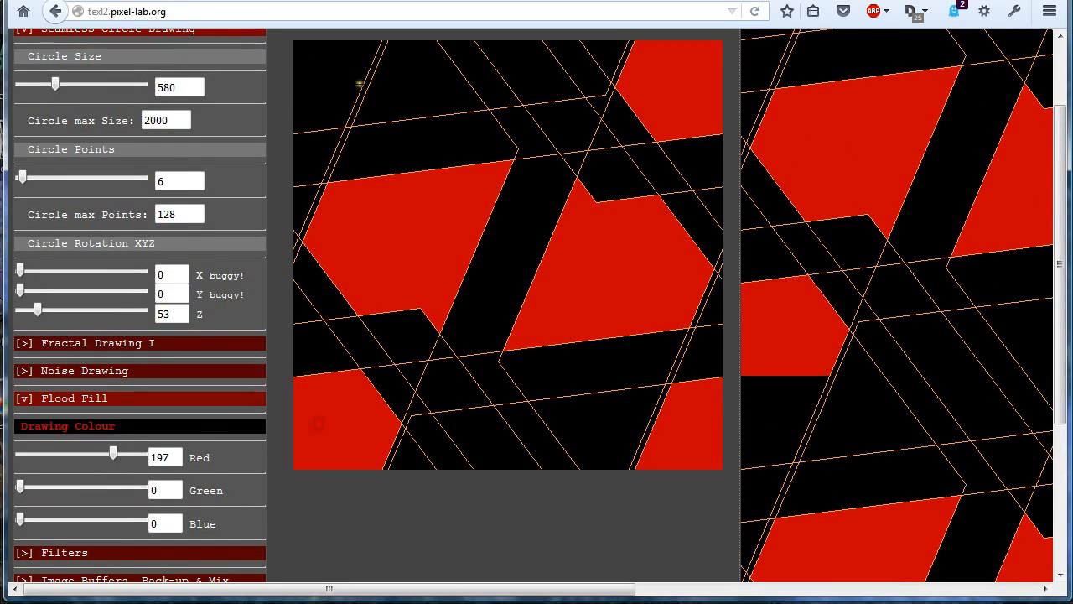
{"action": "left_click", "coordinate": [335, 76]}
Set the flood fill colour to red 110, green 110 and blue 94.
{"action": "left_click_drag", "start_coordinate": [609, 595], "coordinate": [458, 591]}
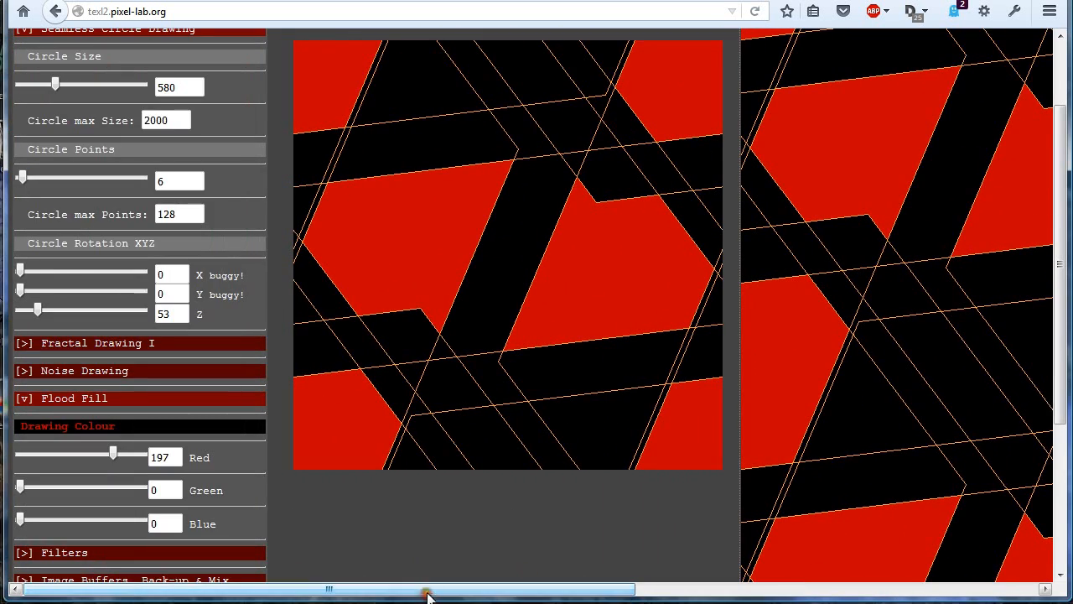
{"action": "left_click_drag", "start_coordinate": [50, 487], "coordinate": [72, 487]}
{"action": "left_click", "coordinate": [65, 521]}
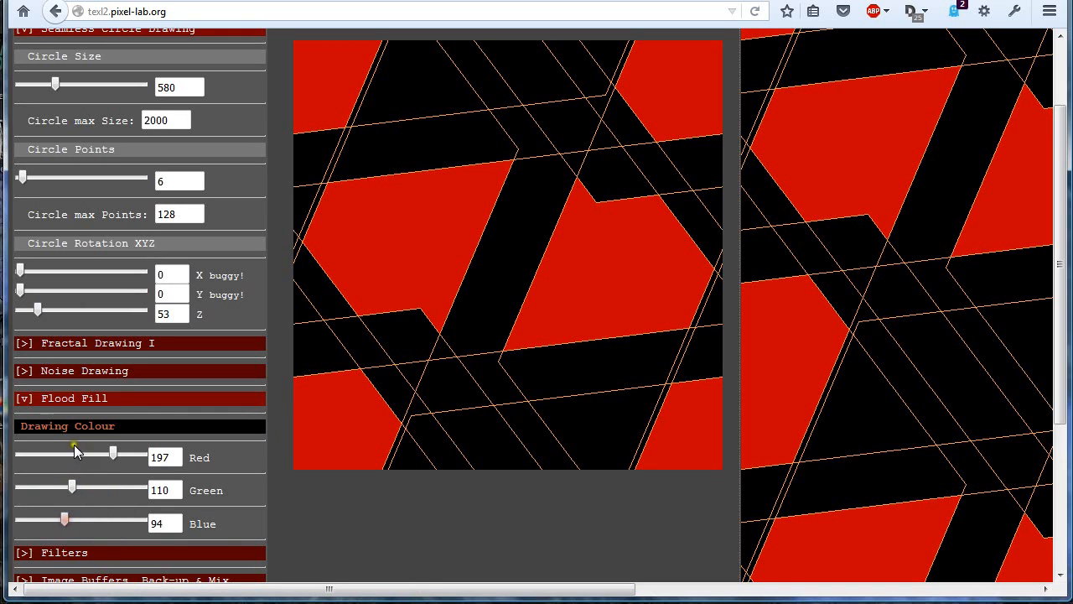
{"action": "left_click", "coordinate": [72, 453]}
Fill the slanted band between the central red hexagons and the band pieces at the canvas's upper and lower edges with grey.
{"action": "left_click_drag", "start_coordinate": [382, 591], "coordinate": [567, 586]}
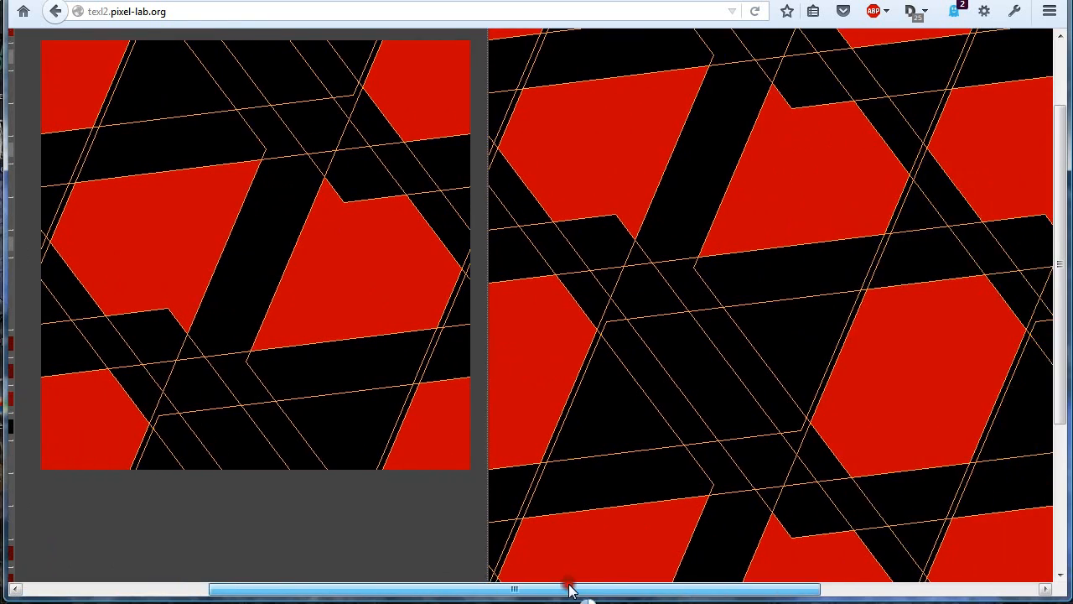
{"action": "left_click", "coordinate": [271, 247]}
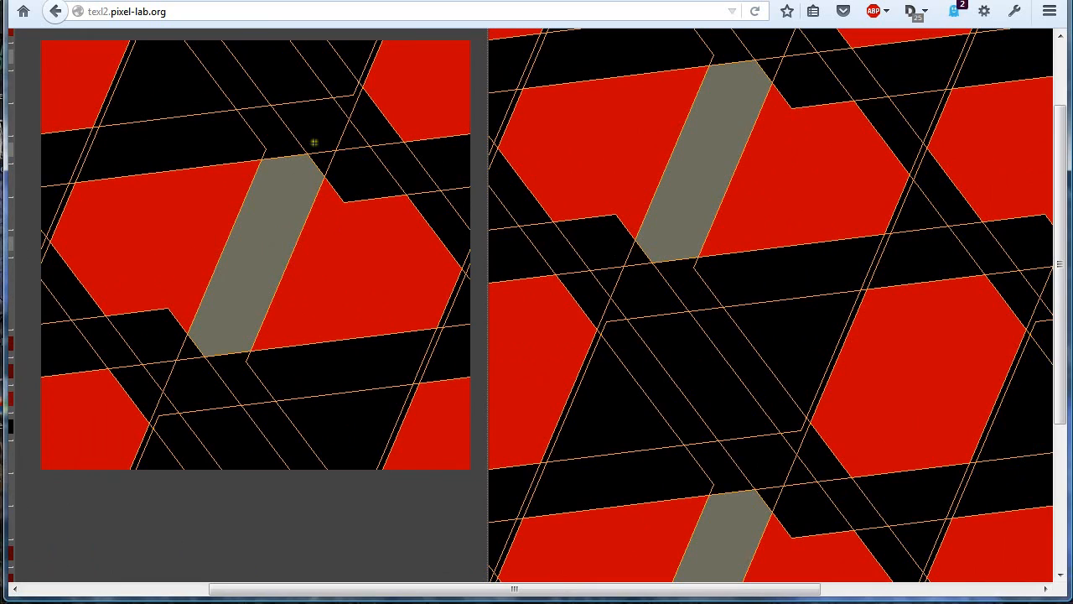
{"action": "left_click", "coordinate": [295, 73]}
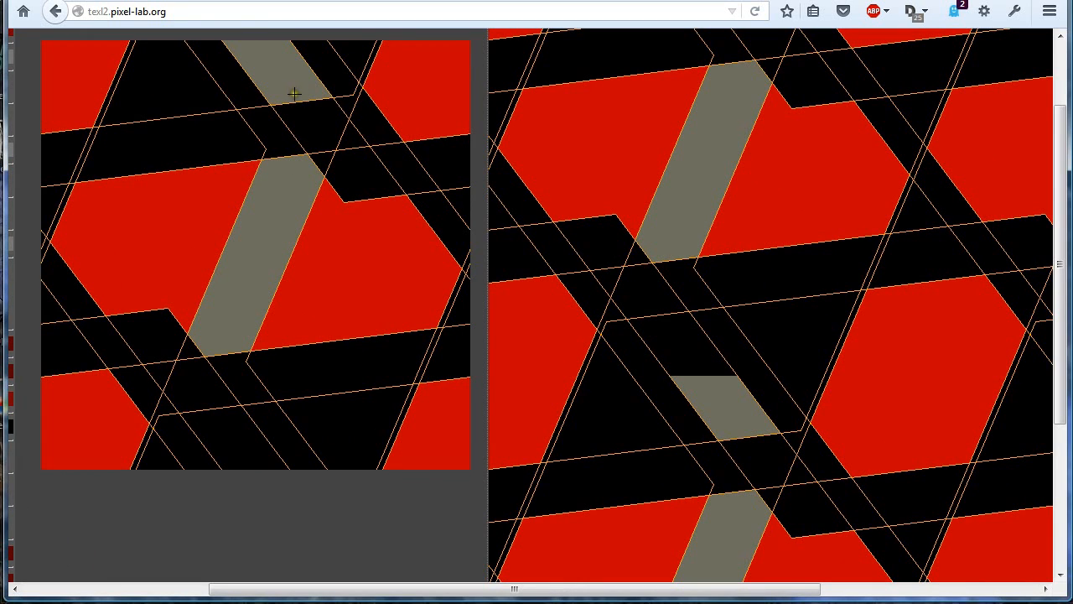
{"action": "left_click", "coordinate": [243, 442]}
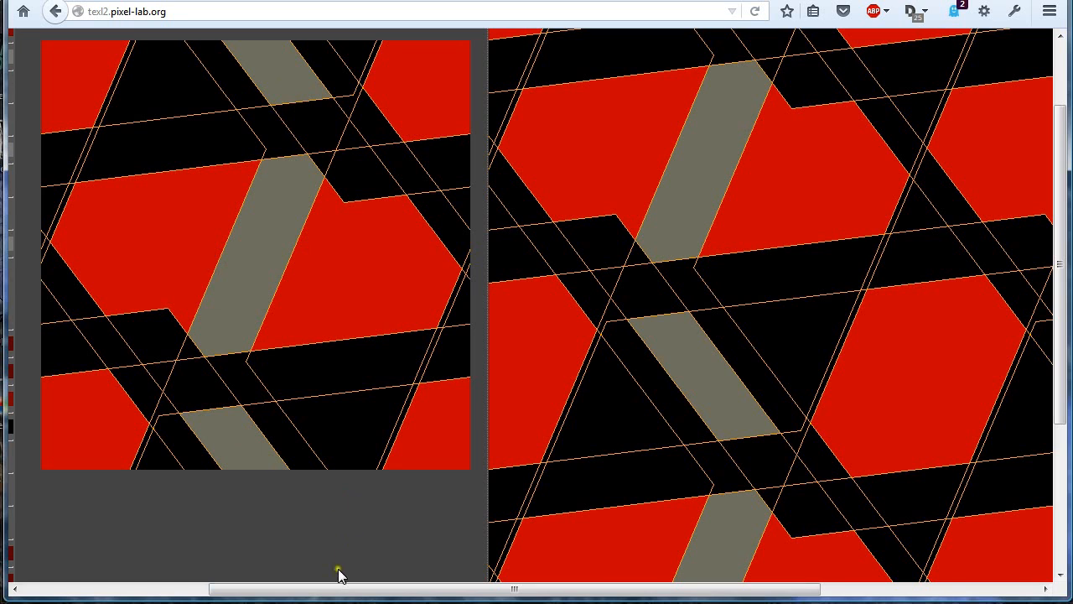
Fill the near-horizontal band segments and the small corner pieces adjoining the red hexagons with the same grey.
{"action": "left_click_drag", "start_coordinate": [338, 586], "coordinate": [259, 586]}
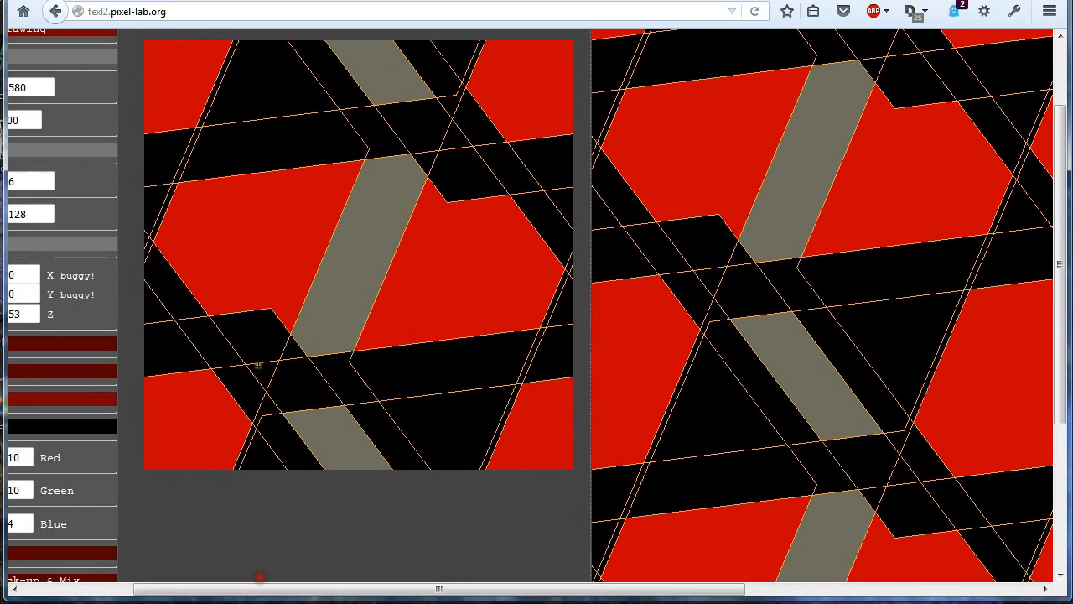
{"action": "left_click", "coordinate": [271, 143]}
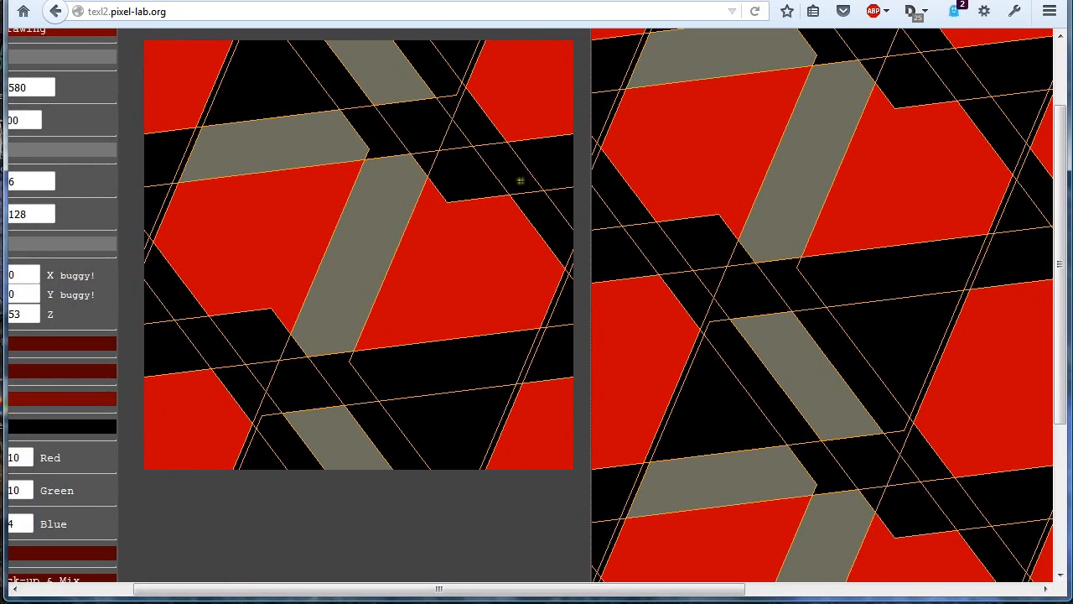
{"action": "left_click", "coordinate": [460, 377]}
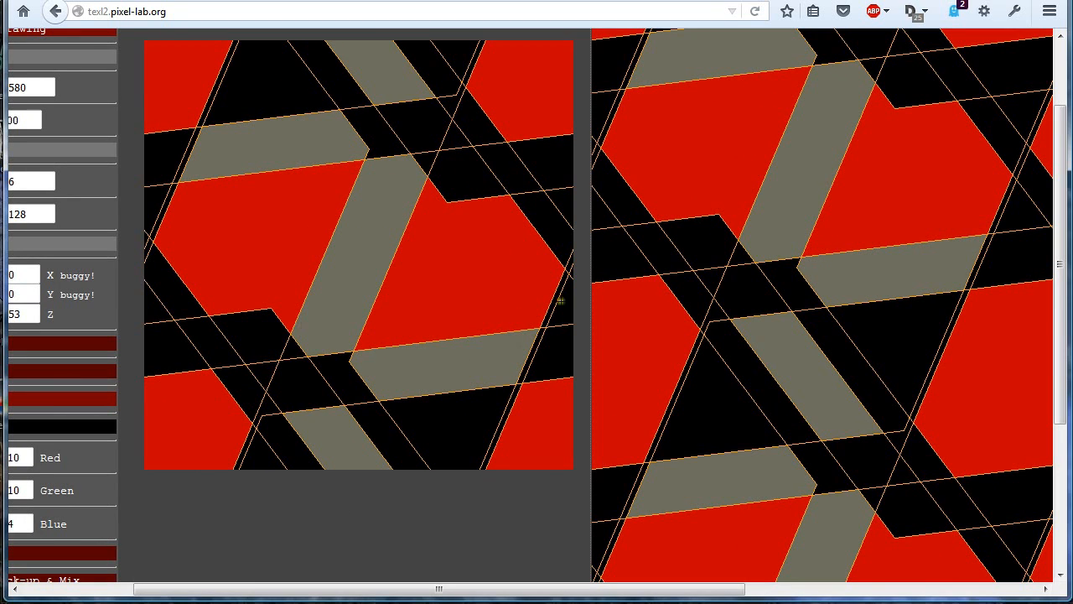
{"action": "left_click", "coordinate": [564, 352]}
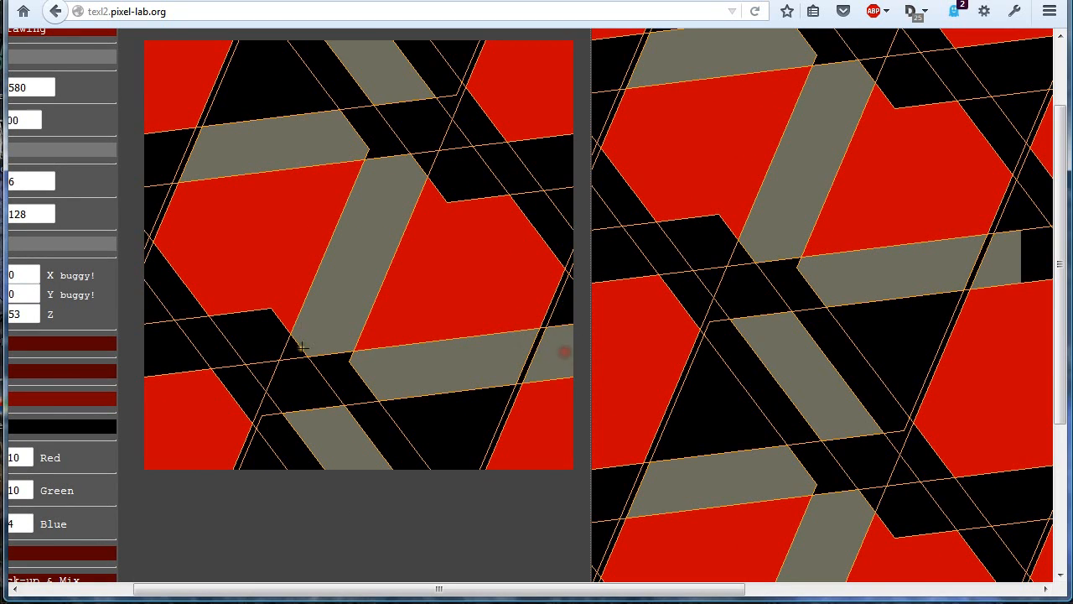
{"action": "left_click", "coordinate": [165, 356]}
{"action": "left_click", "coordinate": [251, 326]}
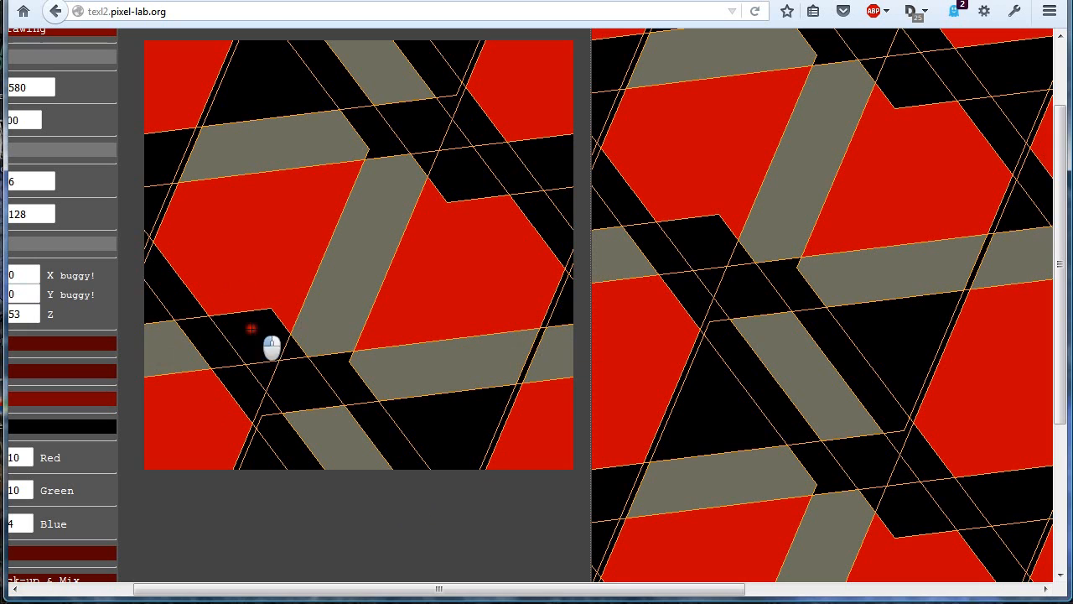
{"action": "left_click", "coordinate": [469, 180]}
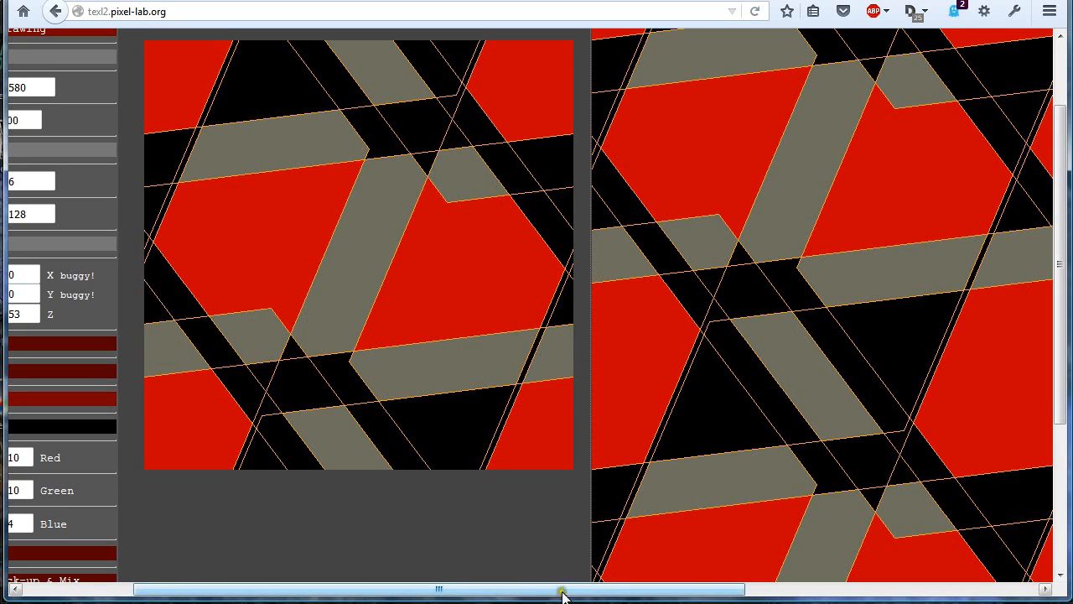
Collapse the Seamless Circle Drawing and Flood Fill settings and expand Filters & Image Manipulation.
{"action": "left_click_drag", "start_coordinate": [561, 592], "coordinate": [287, 584]}
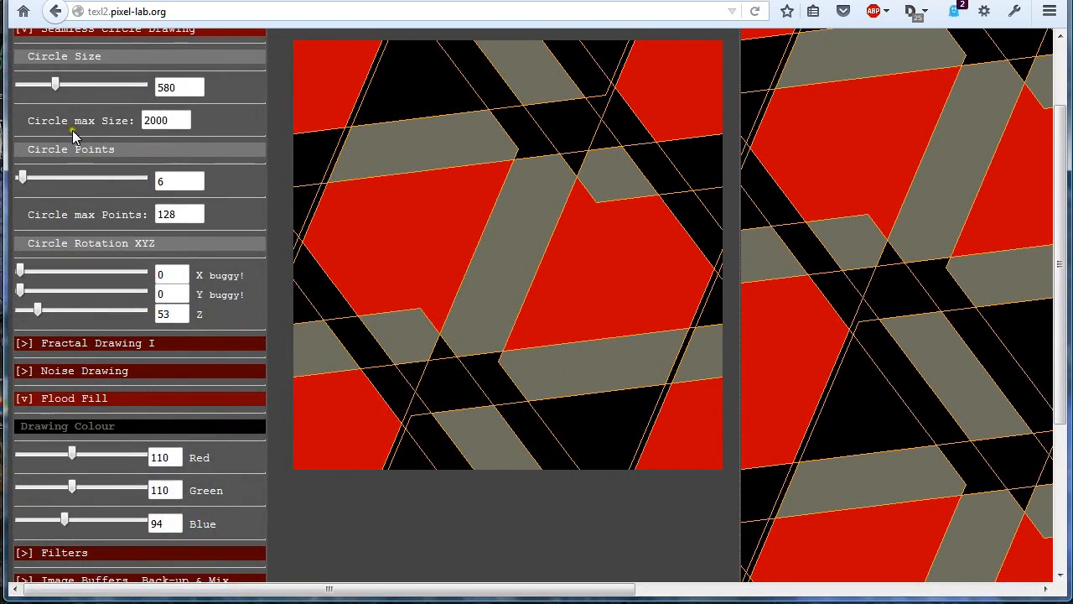
{"action": "scroll", "coordinate": [122, 134], "scroll_direction": "up", "scroll_amount": 3}
{"action": "left_click", "coordinate": [121, 127]}
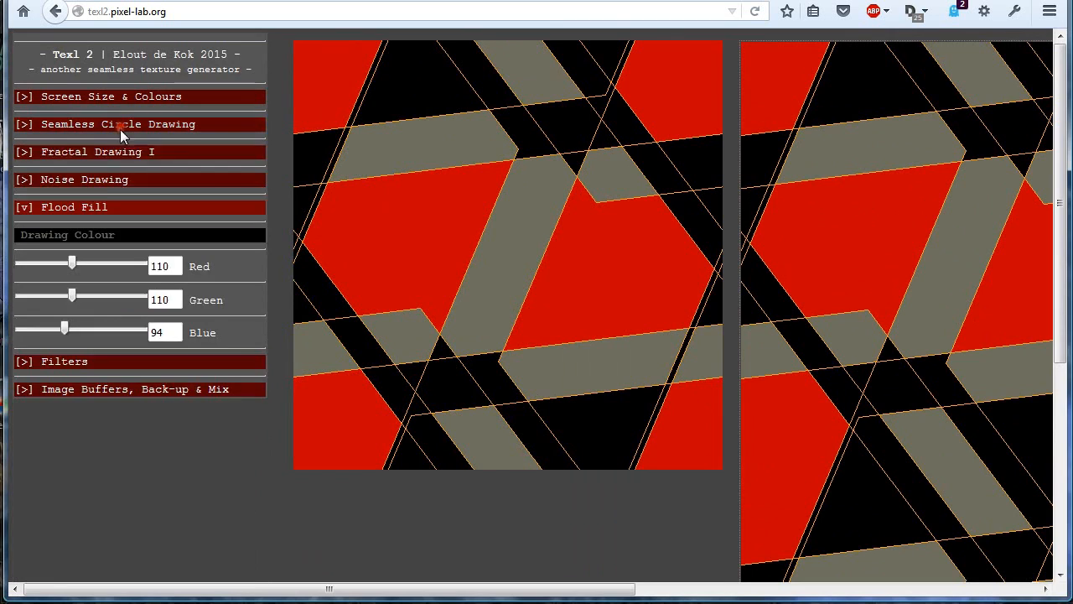
{"action": "left_click", "coordinate": [72, 215]}
{"action": "left_click", "coordinate": [69, 240]}
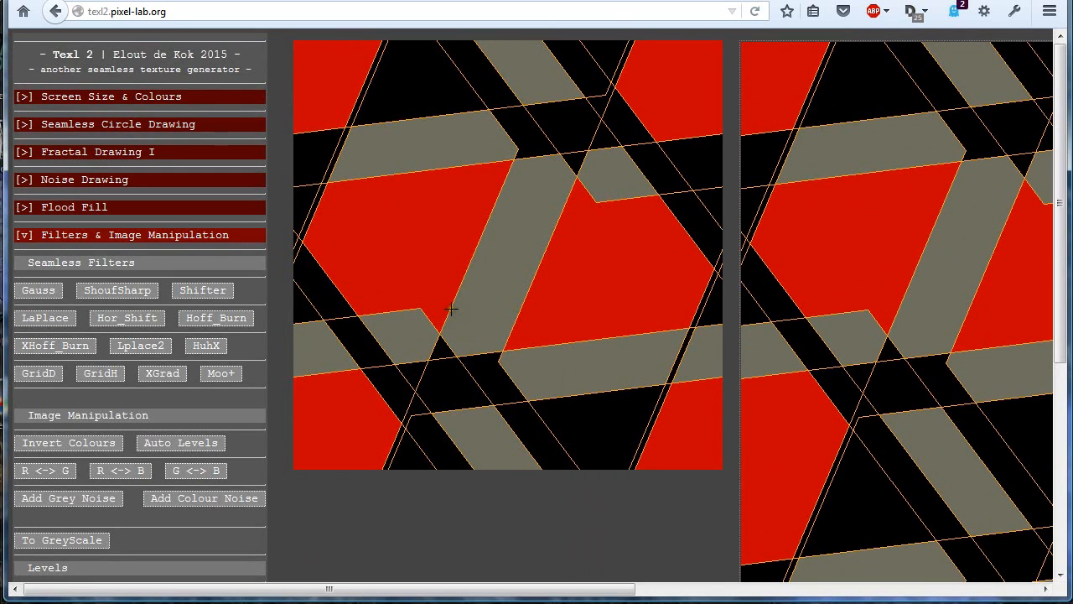
{"action": "scroll", "coordinate": [451, 309], "scroll_direction": "down", "scroll_amount": 4}
{"action": "scroll", "coordinate": [451, 309], "scroll_direction": "up", "scroll_amount": 3}
Apply the Gauss filter repeatedly to blur the texture's lines and edges.
{"action": "left_click", "coordinate": [52, 259]}
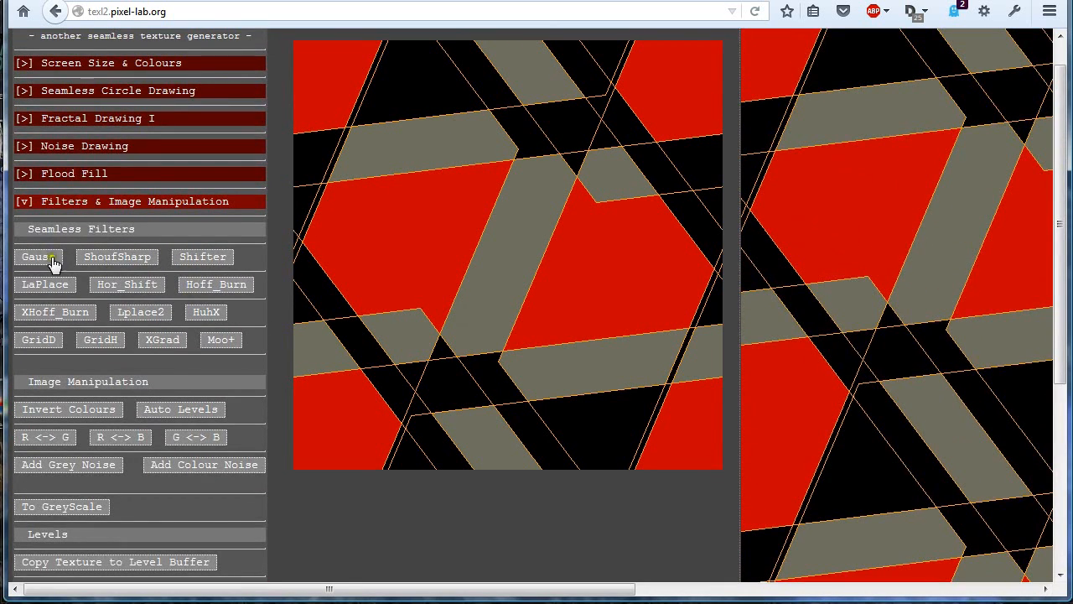
{"action": "left_click", "coordinate": [43, 255]}
{"action": "double_click", "coordinate": [43, 255]}
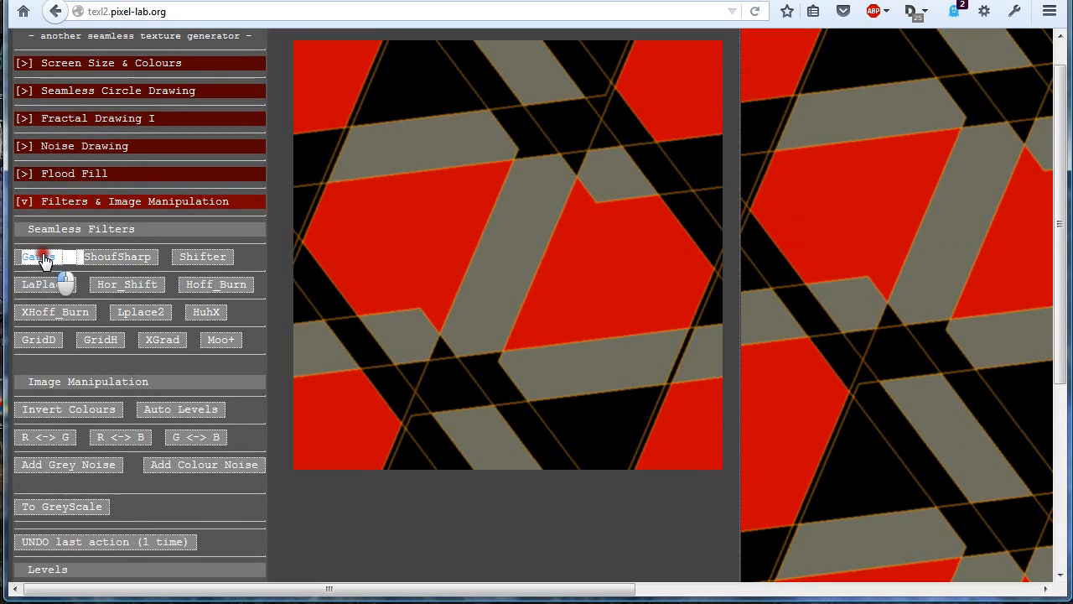
{"action": "left_click", "coordinate": [44, 255]}
{"action": "double_click", "coordinate": [44, 254]}
{"action": "left_click", "coordinate": [43, 255]}
{"action": "double_click", "coordinate": [44, 255]}
{"action": "left_click", "coordinate": [43, 255]}
{"action": "left_click", "coordinate": [44, 255]}
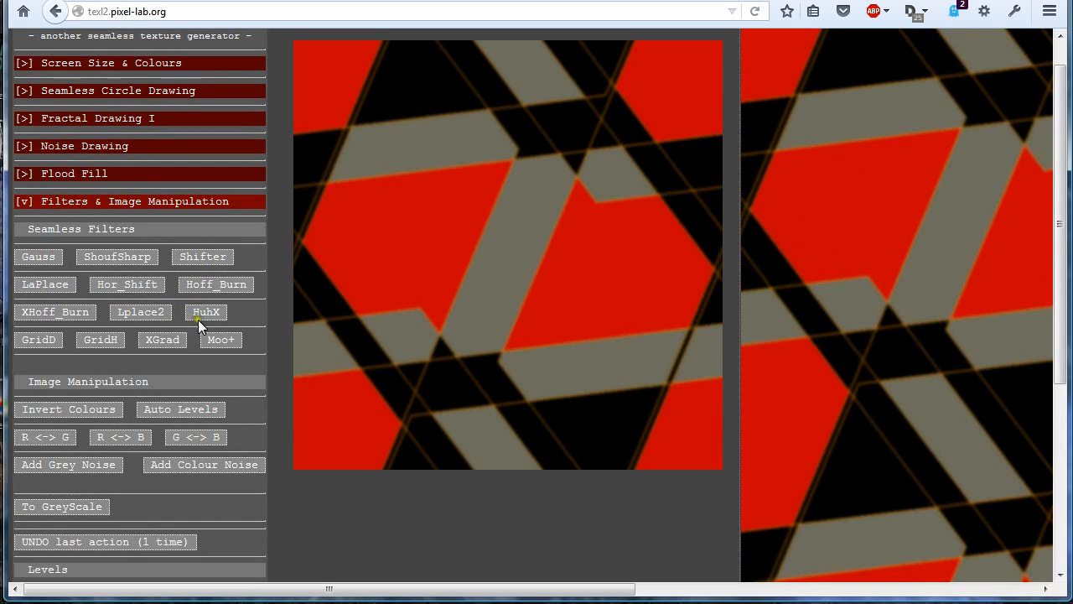
Apply Auto Levels to the texture and swap its red-blue, green-blue and red-green colour channels in turn.
{"action": "left_click", "coordinate": [175, 411]}
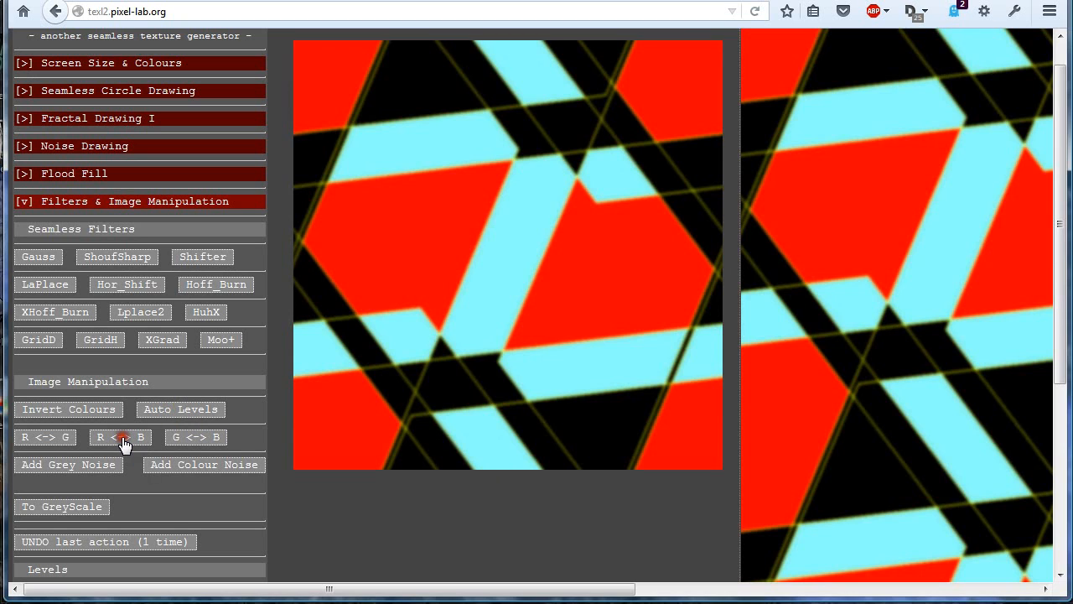
{"action": "left_click", "coordinate": [123, 440]}
{"action": "left_click", "coordinate": [199, 438]}
{"action": "left_click", "coordinate": [59, 439]}
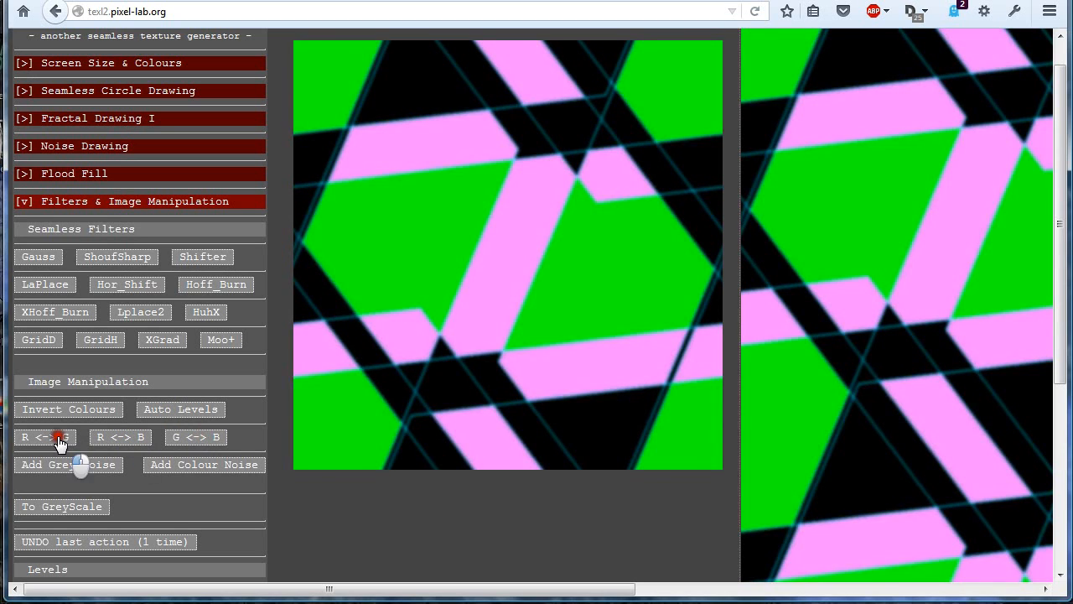
Apply the Lplace2 filter several times and brighten the cyan bands to white with repeated Hoff_Burn filtering.
{"action": "triple_click", "coordinate": [132, 312]}
{"action": "left_click", "coordinate": [132, 312]}
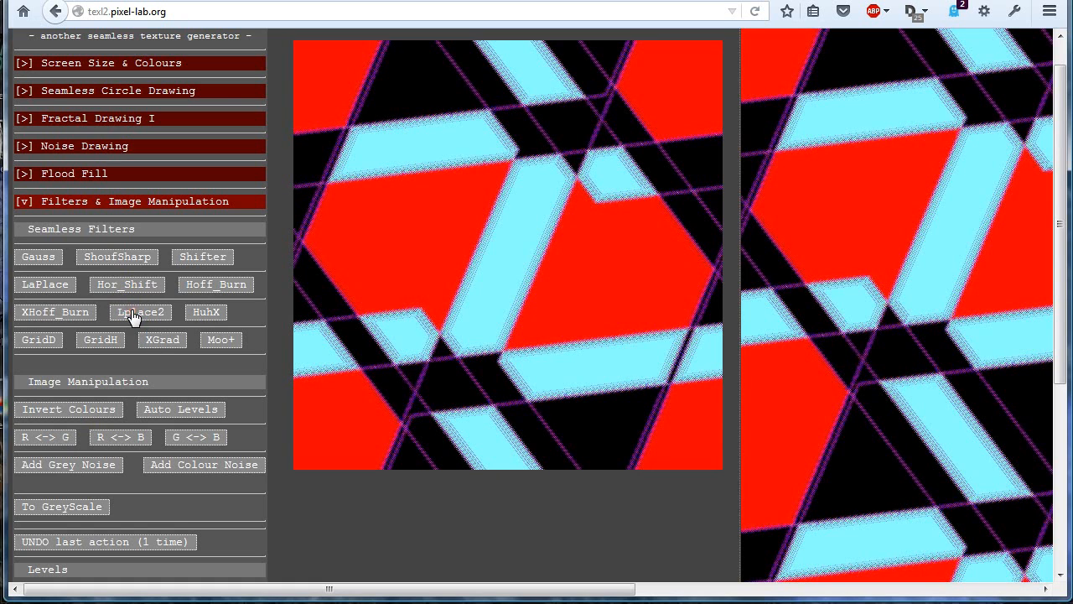
{"action": "left_click", "coordinate": [207, 287]}
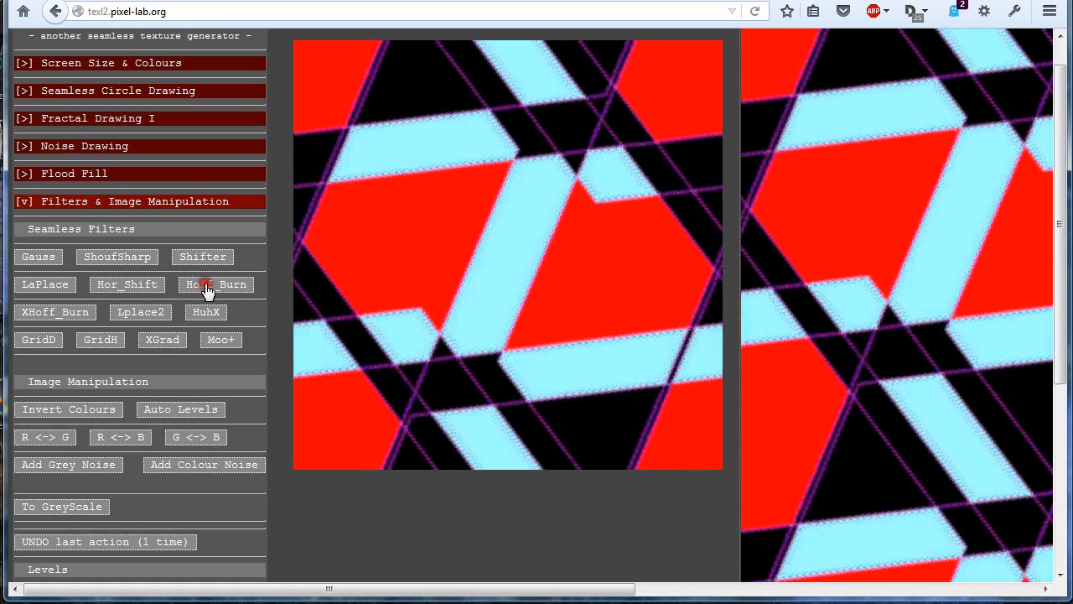
{"action": "left_click", "coordinate": [207, 287]}
{"action": "left_click", "coordinate": [207, 288]}
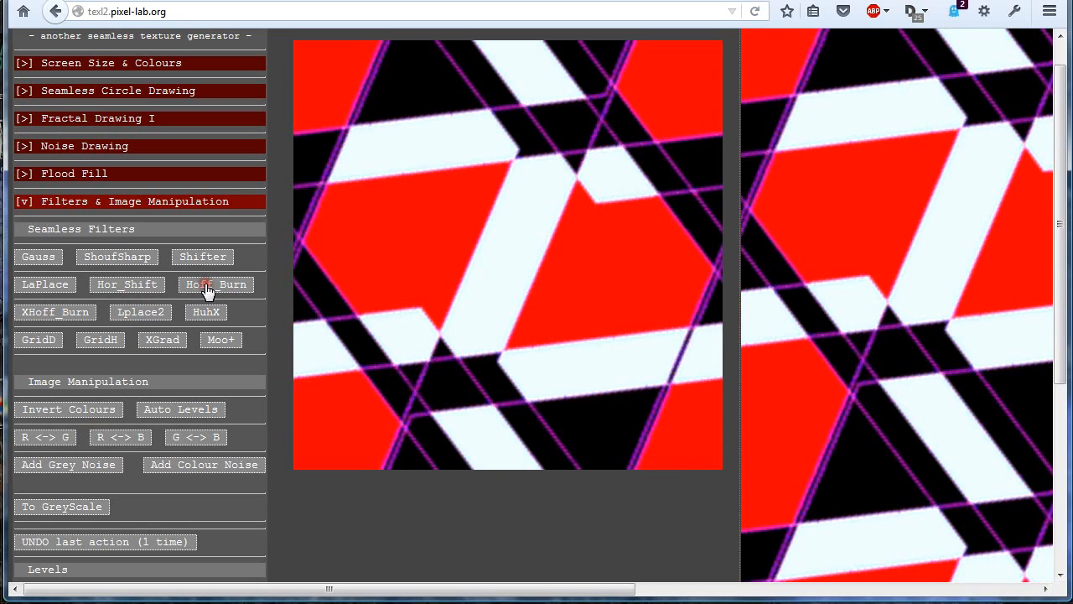
{"action": "left_click", "coordinate": [207, 287]}
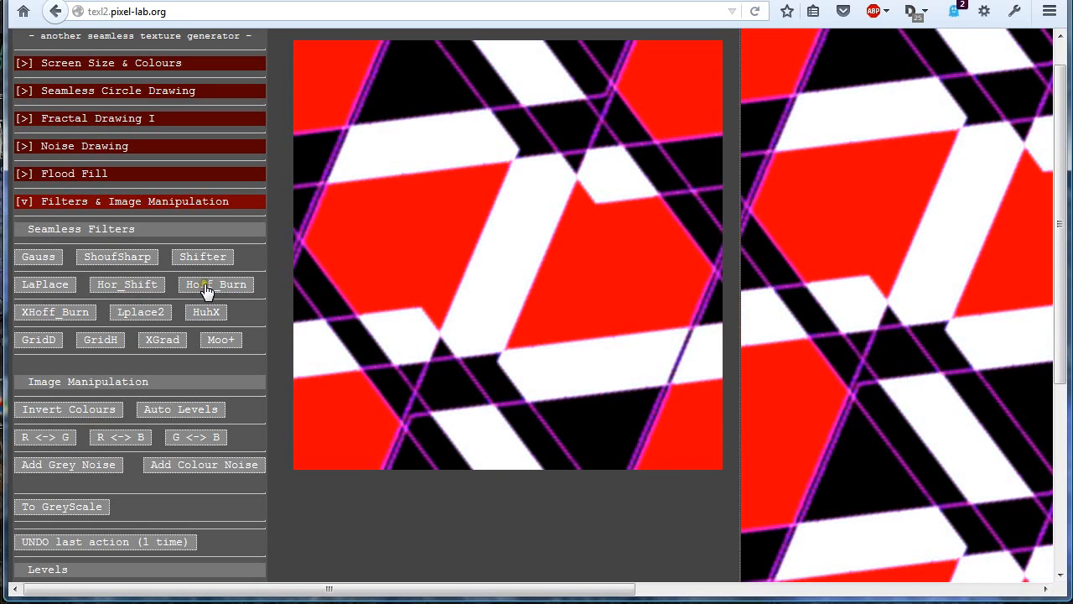
Invert the texture's colours and swap the red-green, red-blue and again the red-green channels.
{"action": "left_click", "coordinate": [50, 411]}
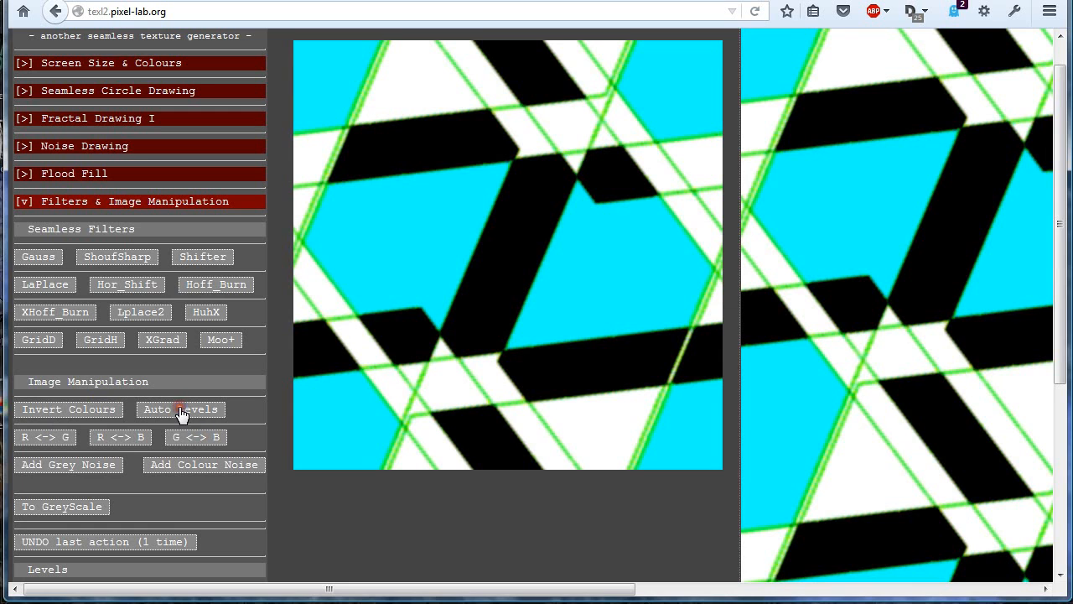
{"action": "left_click", "coordinate": [50, 439]}
{"action": "left_click", "coordinate": [110, 440]}
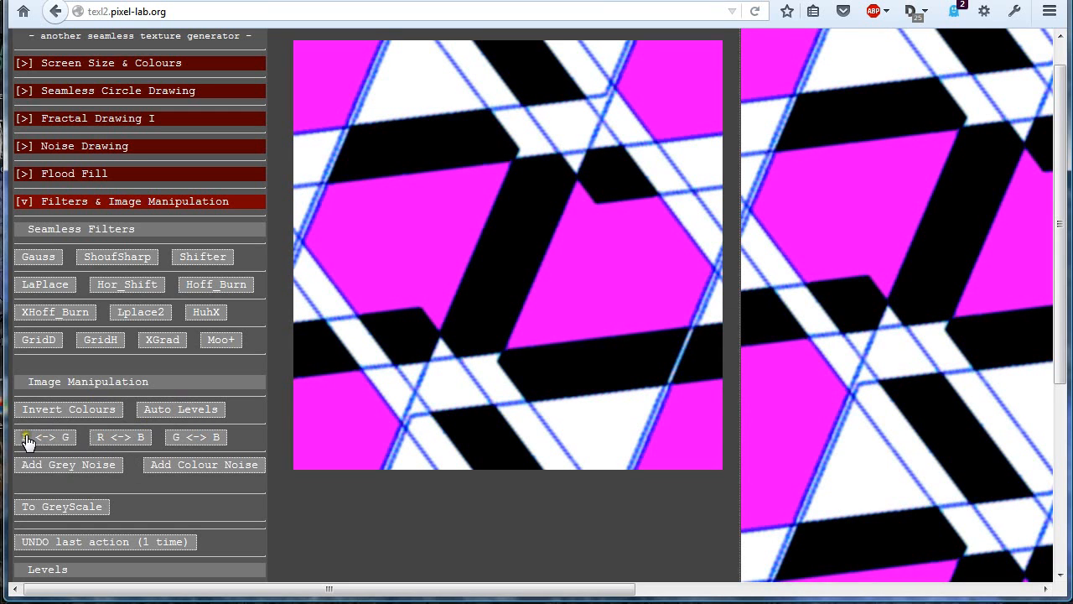
{"action": "left_click", "coordinate": [26, 439]}
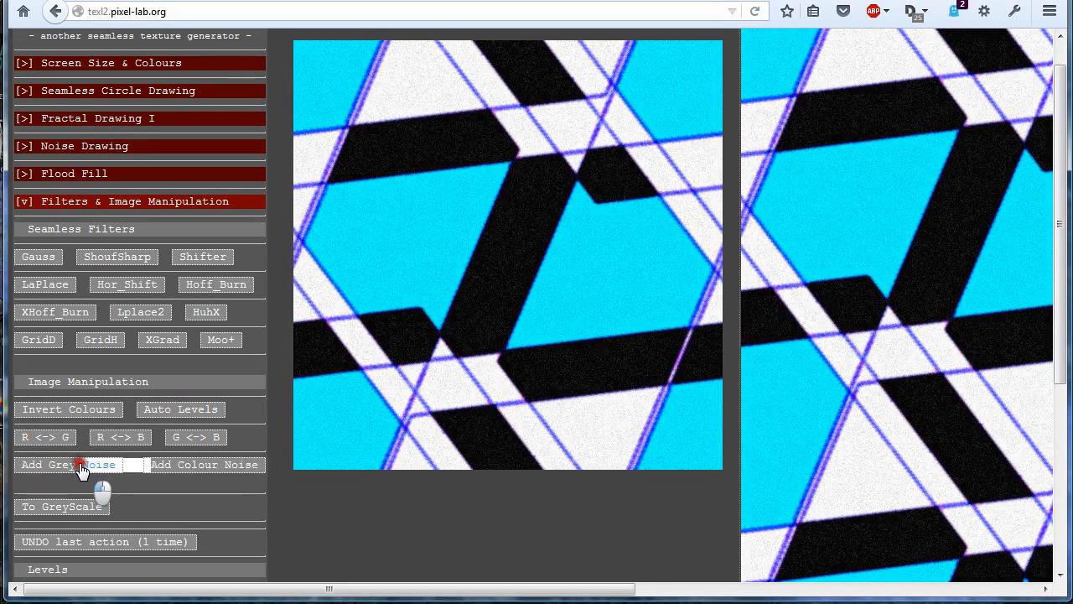
Add grey noise to the texture and soften the grain with the Gauss filter.
{"action": "left_click", "coordinate": [83, 466]}
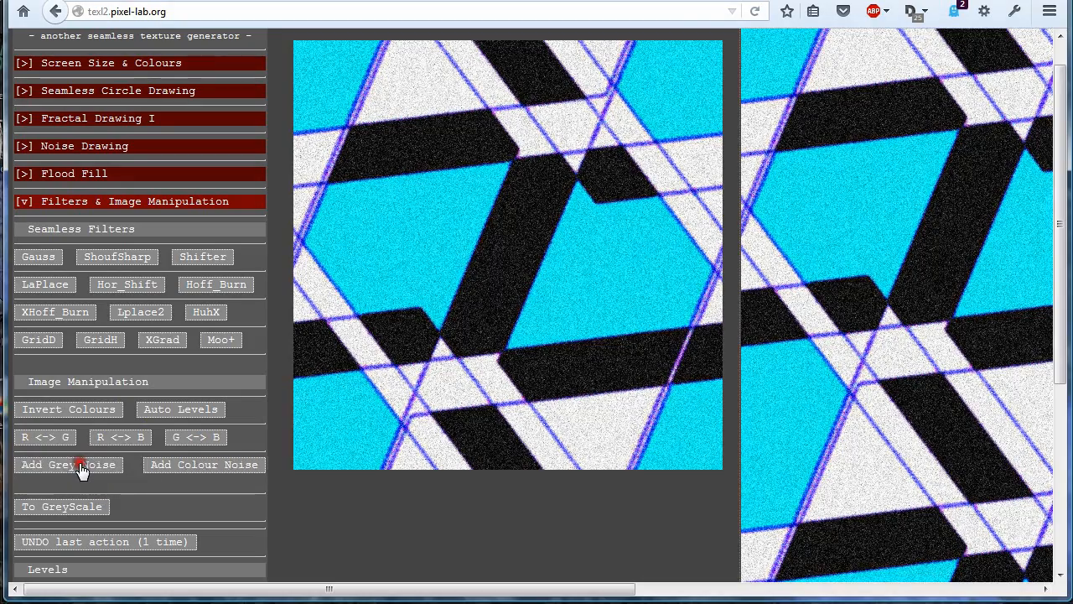
{"action": "left_click", "coordinate": [41, 259]}
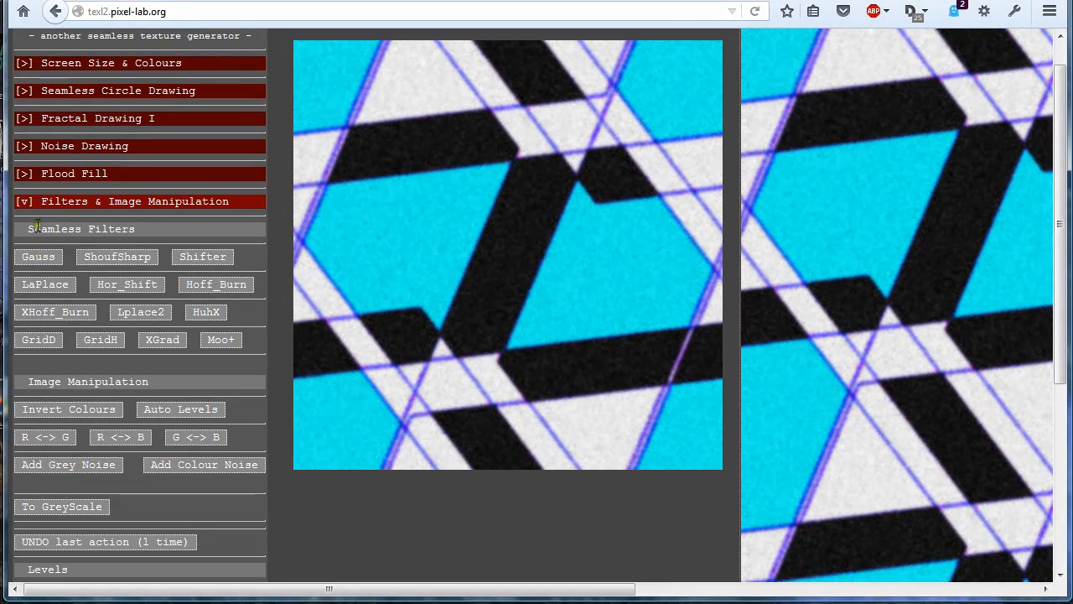
Swap the red and blue channels and invert the colours to get blue hexagons with white bands.
{"action": "left_click", "coordinate": [124, 437]}
{"action": "left_click", "coordinate": [59, 411]}
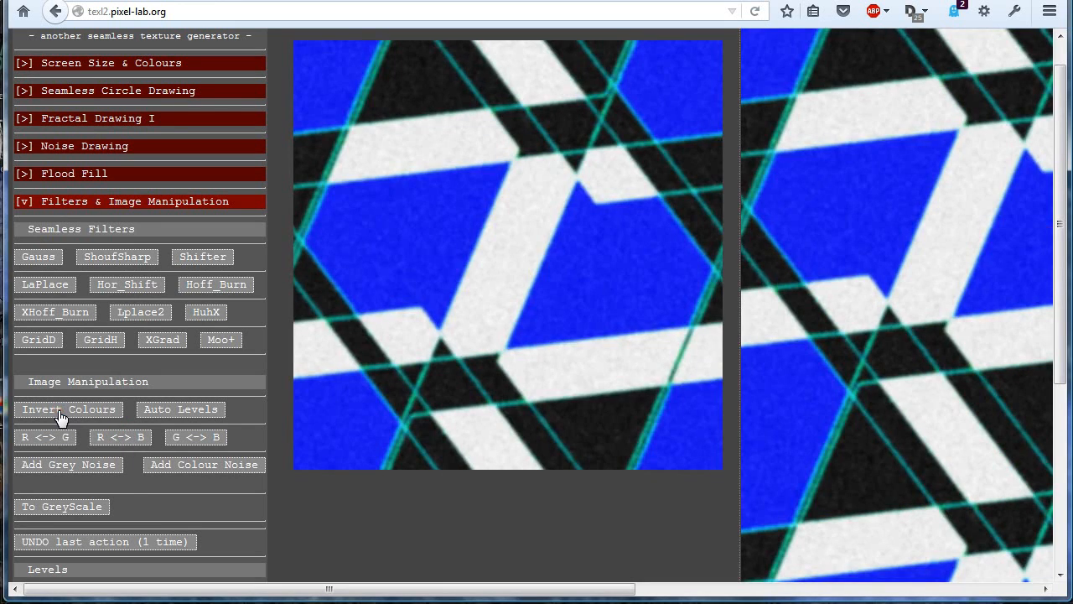
{"action": "left_click", "coordinate": [60, 415]}
{"action": "left_click", "coordinate": [61, 415]}
Copy the texture to the level buffer and set the dark level to 97 and the light level to 255.
{"action": "scroll", "coordinate": [164, 501], "scroll_direction": "down", "scroll_amount": 3}
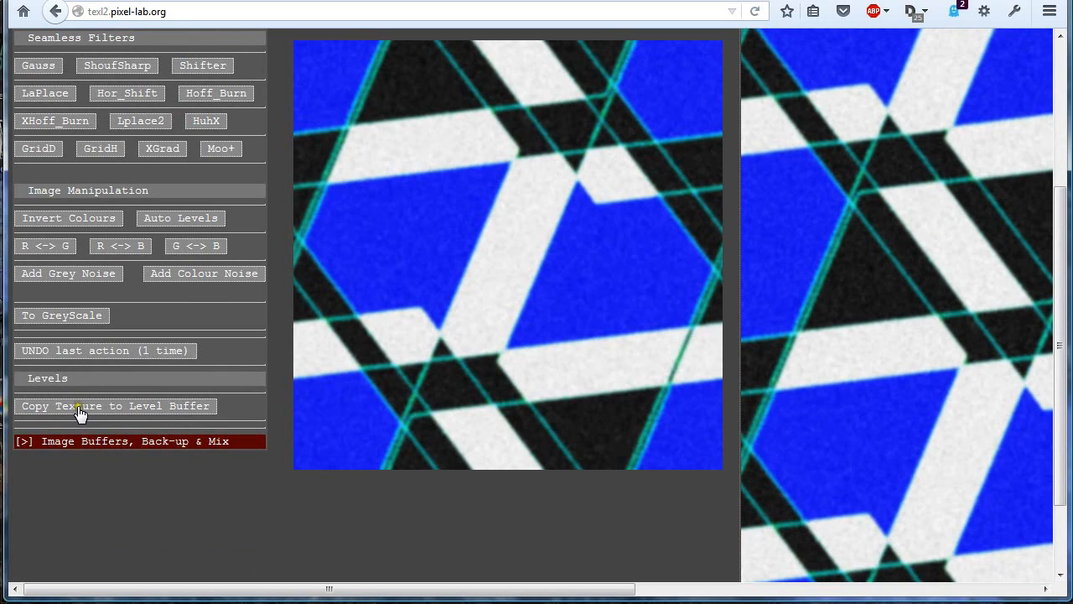
{"action": "left_click", "coordinate": [79, 410]}
{"action": "mouse_move", "coordinate": [143, 454]}
{"action": "left_mouse_down"}
{"action": "mouse_move", "coordinate": [115, 454]}
{"action": "mouse_move", "coordinate": [159, 454]}
{"action": "left_mouse_up"}
{"action": "left_click_drag", "start_coordinate": [34, 436], "coordinate": [69, 441]}
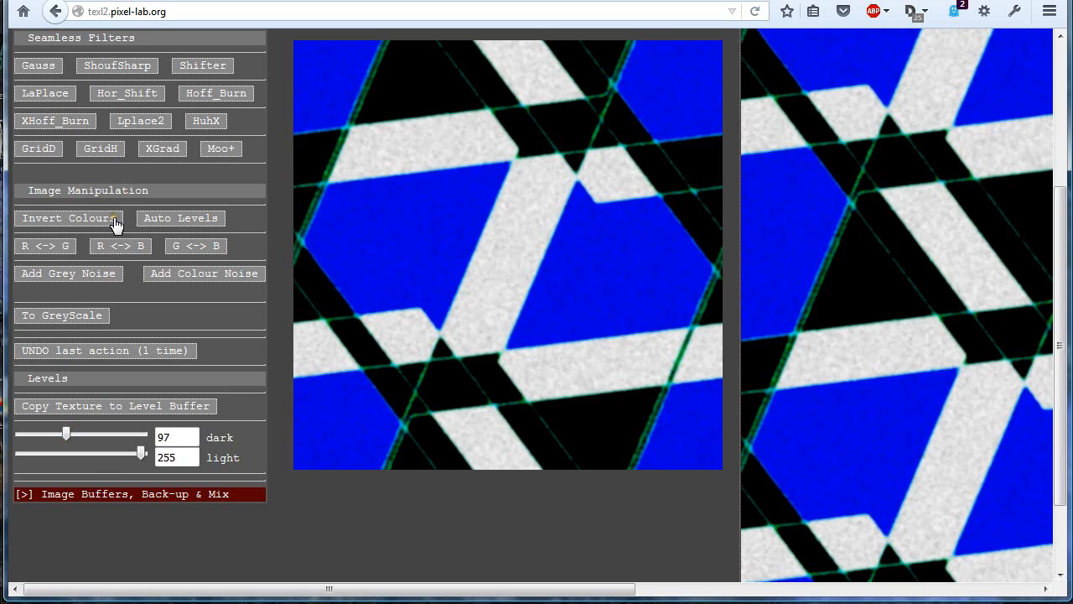
Redraw the seamless circle pattern with circle size 970 and Z rotation 193.
{"action": "scroll", "coordinate": [114, 223], "scroll_direction": "up", "scroll_amount": 3}
{"action": "left_click", "coordinate": [38, 235]}
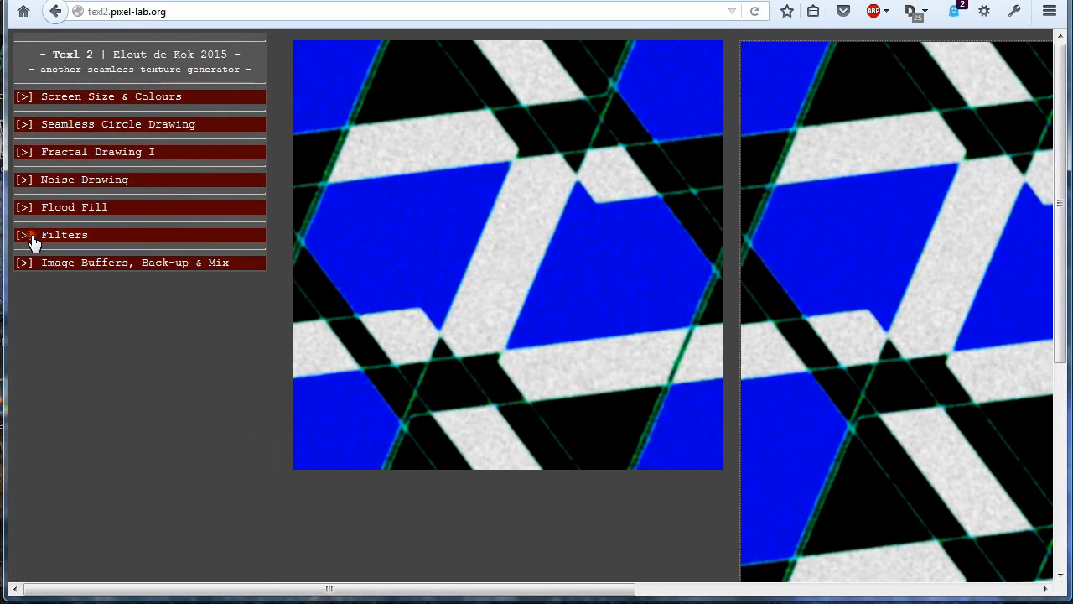
{"action": "left_click", "coordinate": [56, 126]}
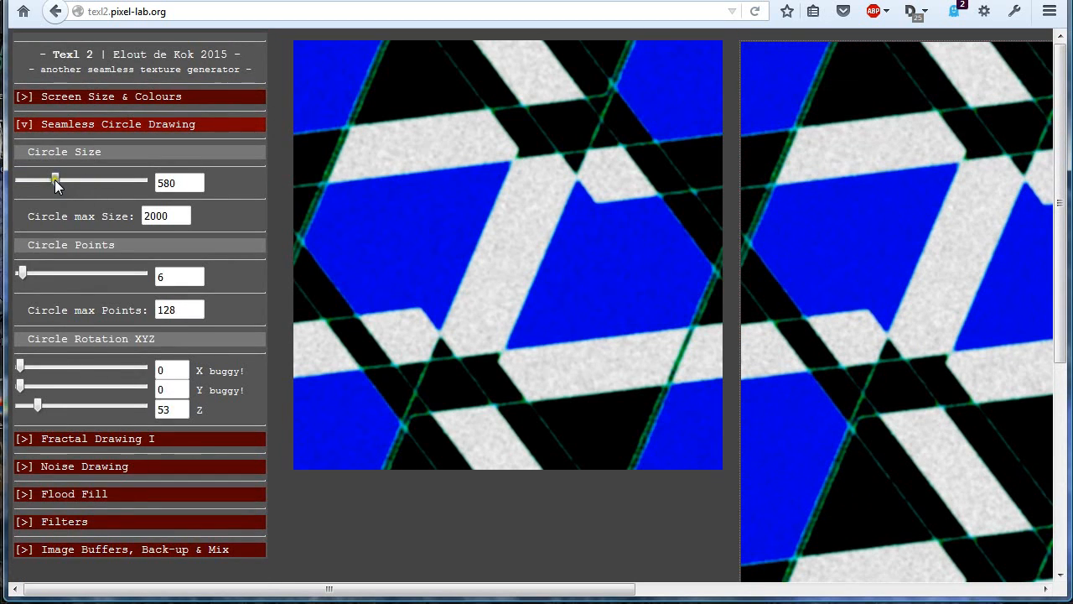
{"action": "left_click_drag", "start_coordinate": [54, 180], "coordinate": [82, 186]}
{"action": "left_click_drag", "start_coordinate": [402, 589], "coordinate": [374, 592]}
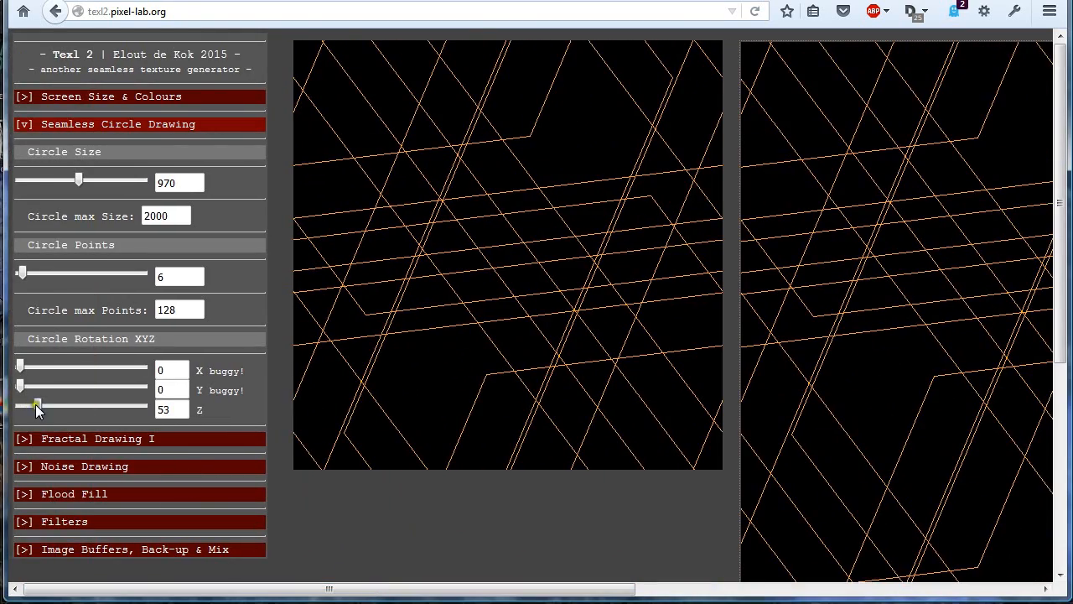
{"action": "left_click_drag", "start_coordinate": [37, 407], "coordinate": [83, 409]}
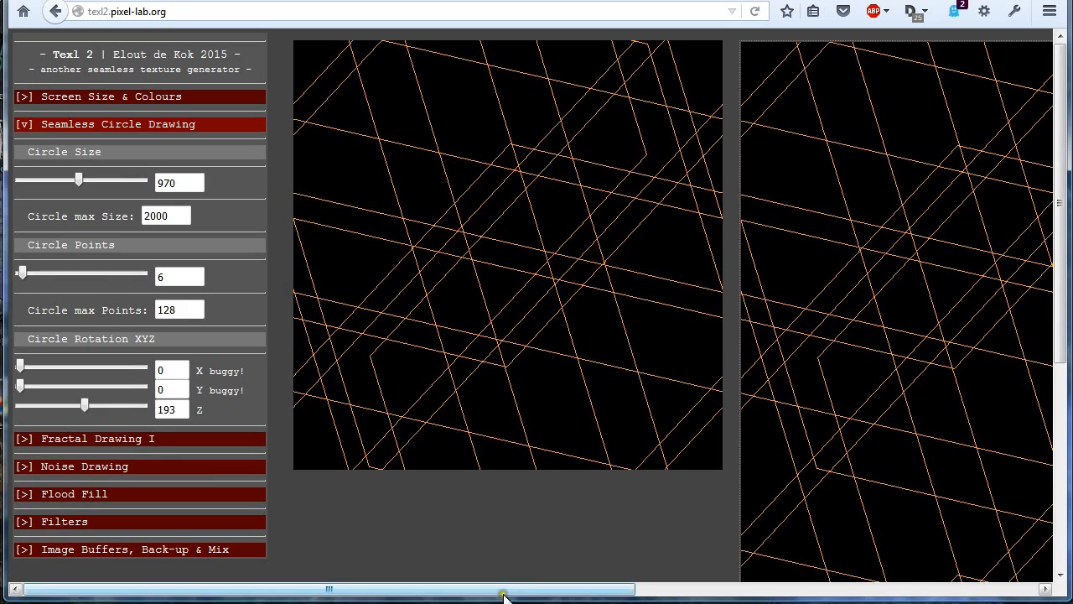
{"action": "mouse_move", "coordinate": [507, 589]}
{"action": "left_mouse_down"}
{"action": "mouse_move", "coordinate": [872, 578]}
{"action": "mouse_move", "coordinate": [156, 585]}
{"action": "left_mouse_up"}
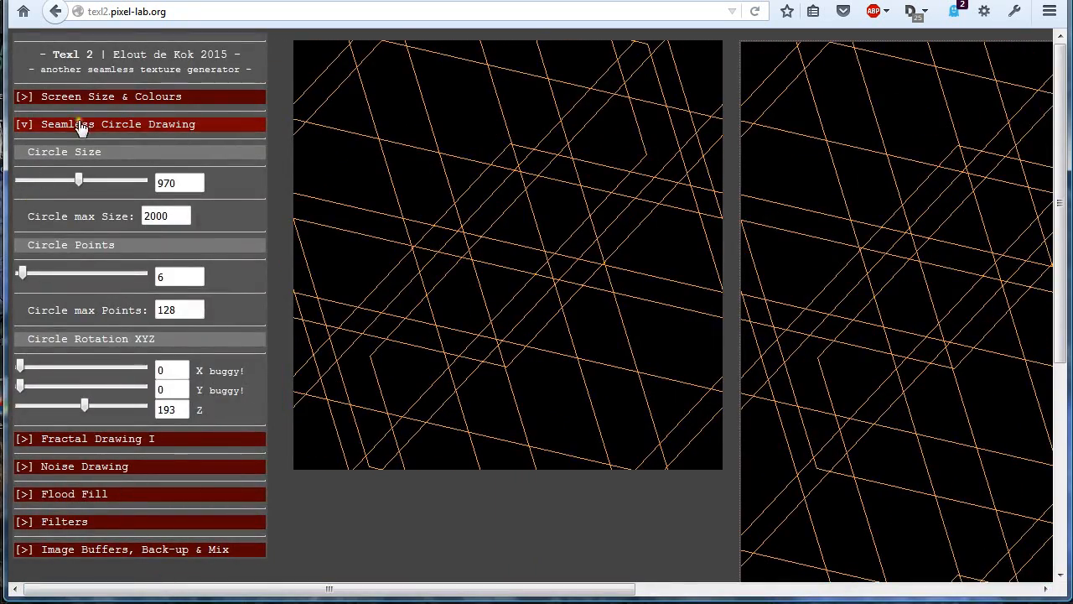
Draw a Hopalong fractal with position P1 at 4278, P2 at 2722 and P3 at 10888.
{"action": "left_click", "coordinate": [84, 124]}
{"action": "left_click", "coordinate": [49, 158]}
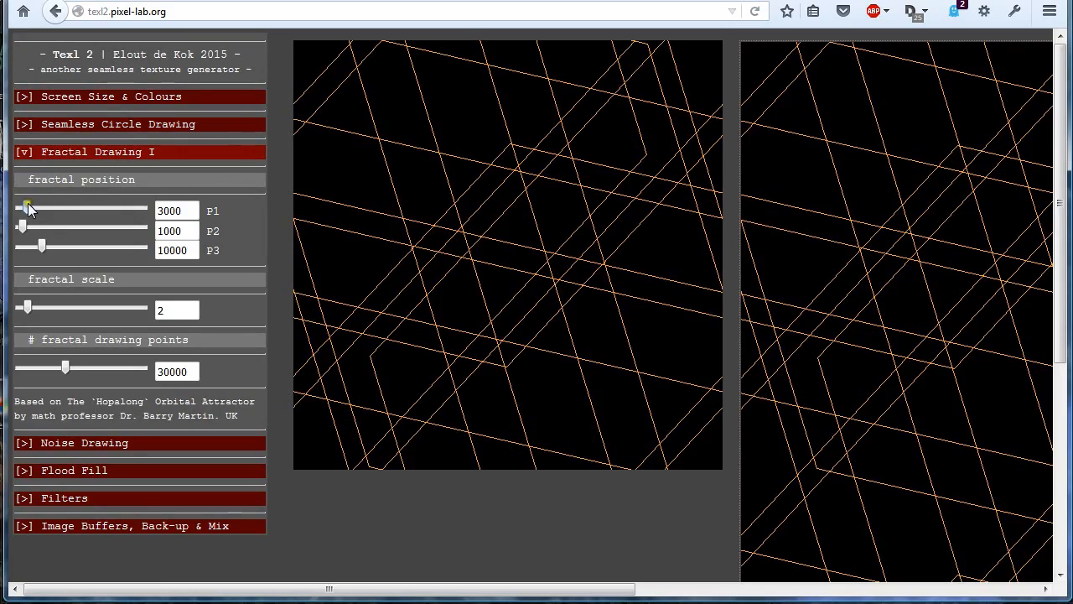
{"action": "left_click_drag", "start_coordinate": [28, 208], "coordinate": [43, 252]}
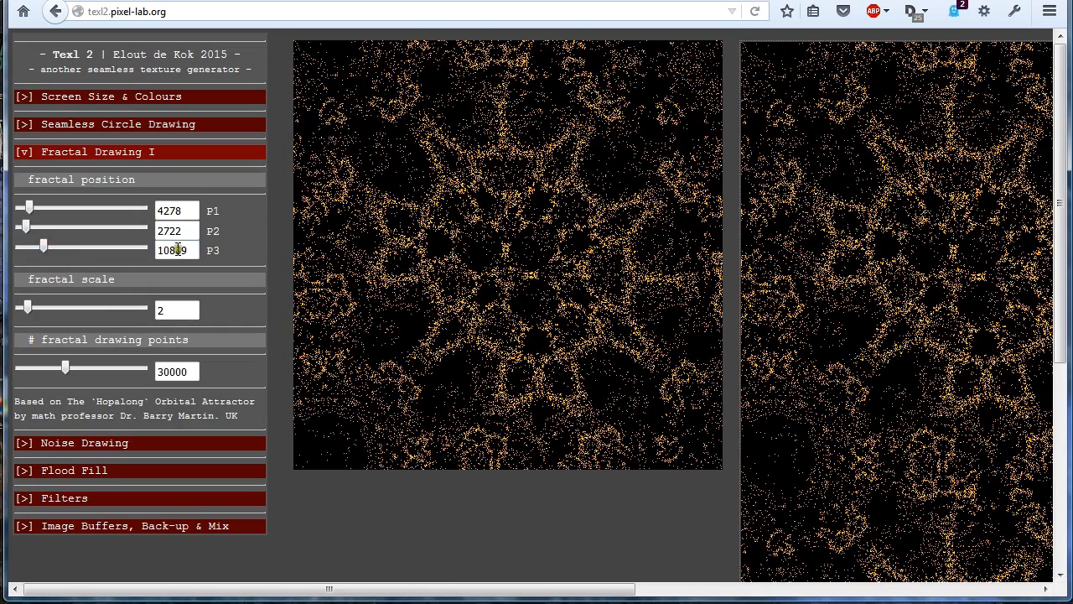
{"action": "left_click_drag", "start_coordinate": [183, 249], "coordinate": [215, 250]}
{"action": "key", "text": "Return"}
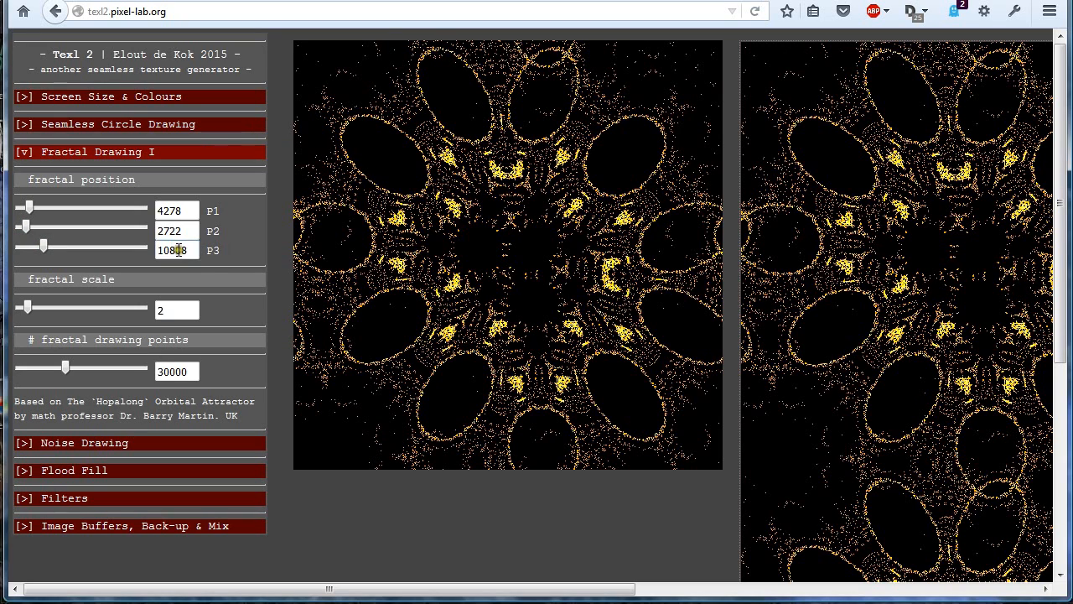
Try fractal position P3 at 10887, and set it back to 10888.
{"action": "left_click_drag", "start_coordinate": [184, 250], "coordinate": [210, 263]}
{"action": "type", "text": "7"}
{"action": "key", "text": "Return"}
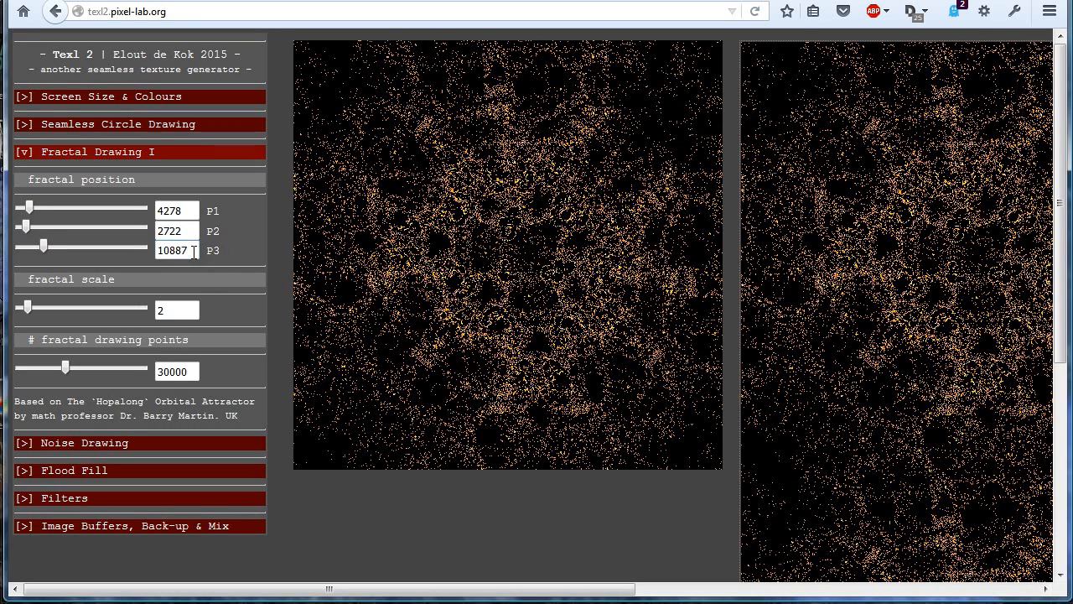
{"action": "left_click_drag", "start_coordinate": [182, 250], "coordinate": [201, 263]}
{"action": "key", "text": "Return"}
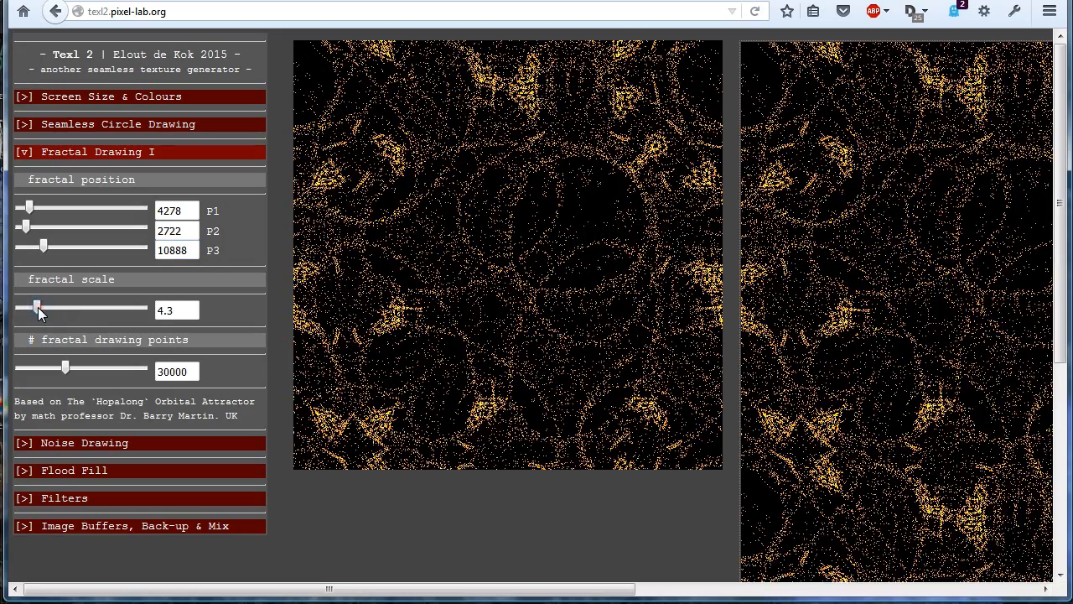
Set the fractal scale to 2.4 and the number of fractal drawing points to 53333.
{"action": "left_click_drag", "start_coordinate": [37, 308], "coordinate": [31, 310]}
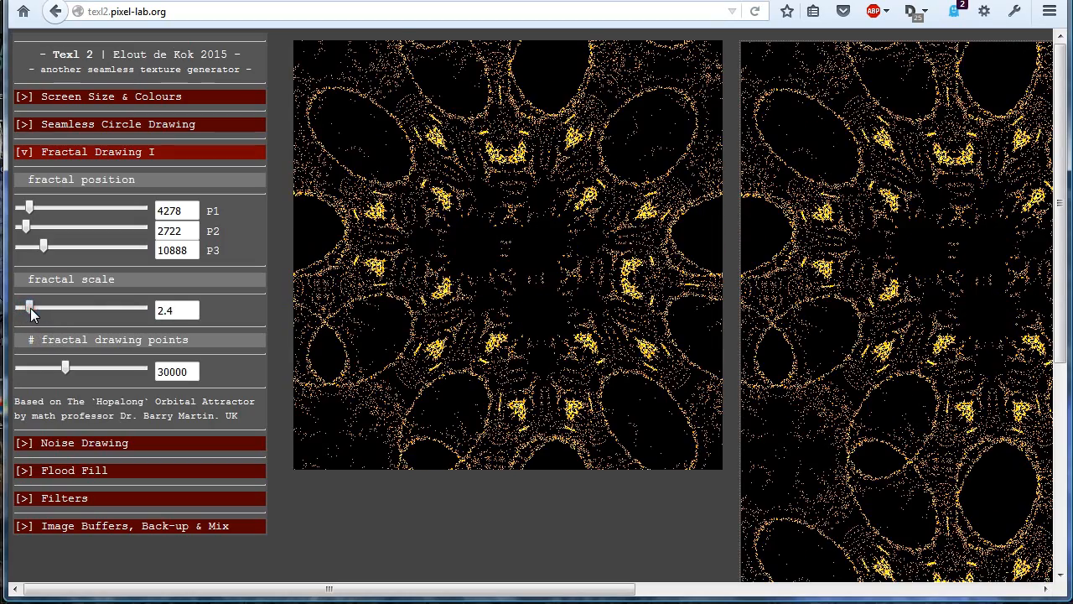
{"action": "left_click_drag", "start_coordinate": [630, 588], "coordinate": [419, 597]}
{"action": "left_click_drag", "start_coordinate": [90, 370], "coordinate": [101, 371]}
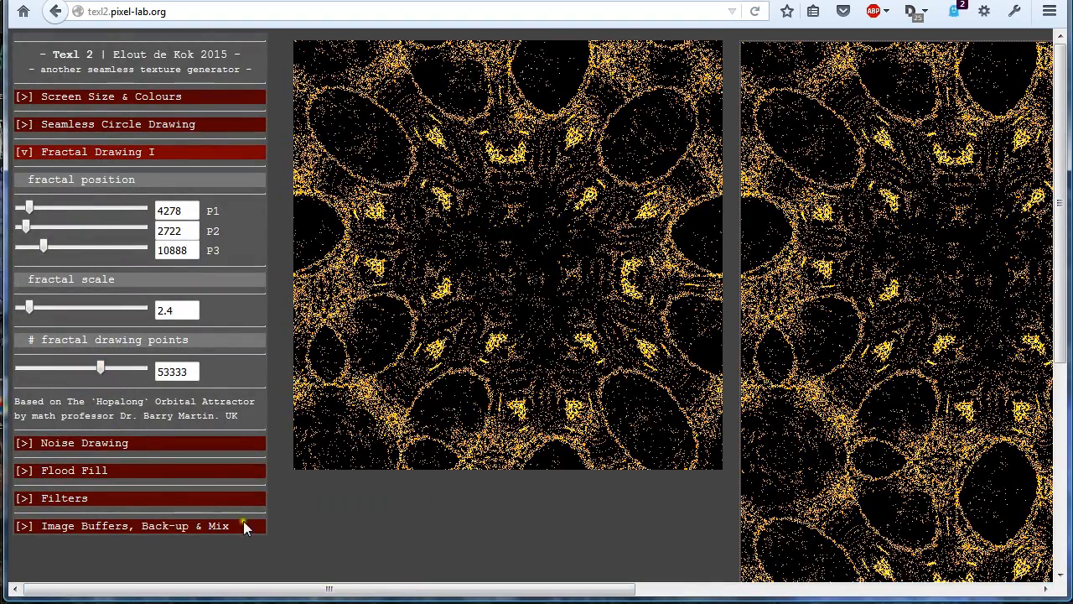
{"action": "mouse_move", "coordinate": [434, 588]}
{"action": "left_mouse_down"}
{"action": "mouse_move", "coordinate": [545, 588]}
{"action": "mouse_move", "coordinate": [358, 590]}
{"action": "left_mouse_up"}
Change the fractal position to P1 2722, P2 778 and P3 23333, and enlarge the fractal scale to 6.5.
{"action": "left_click_drag", "start_coordinate": [42, 246], "coordinate": [30, 209]}
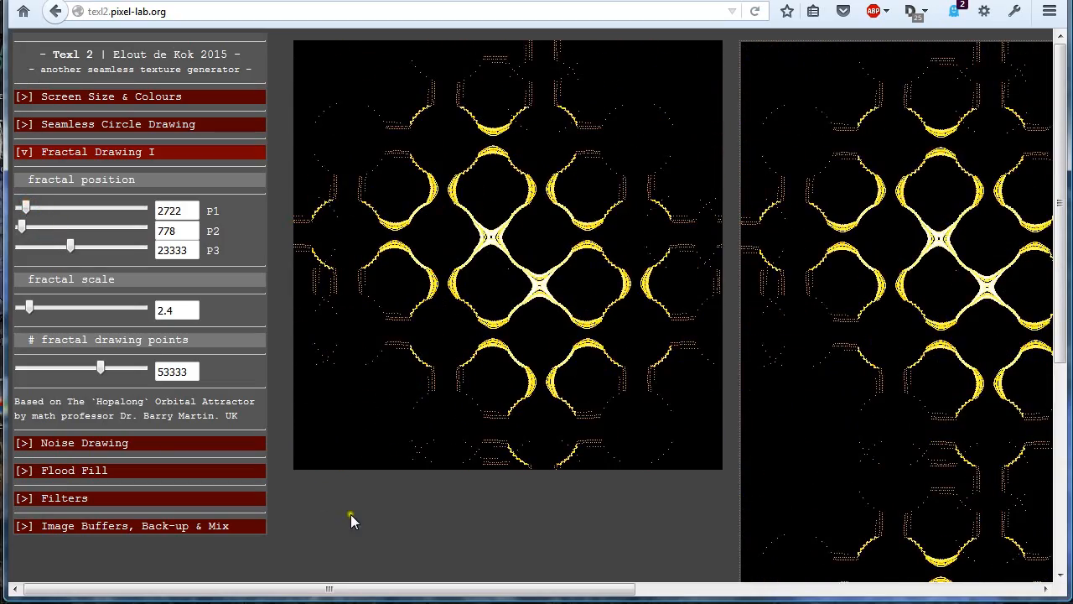
{"action": "left_click_drag", "start_coordinate": [544, 586], "coordinate": [482, 584]}
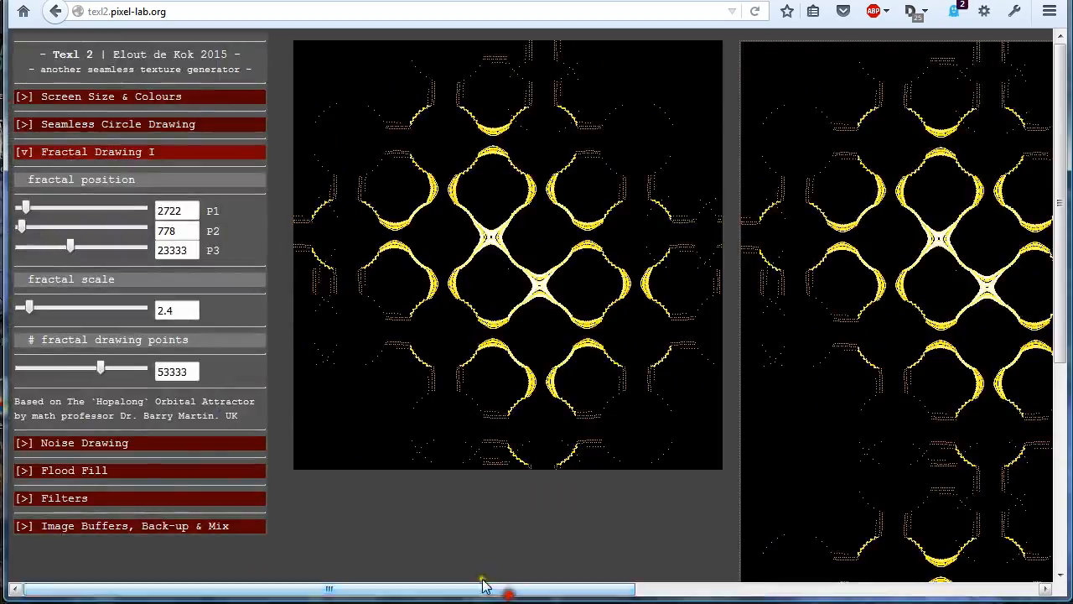
{"action": "left_click_drag", "start_coordinate": [40, 308], "coordinate": [46, 307]}
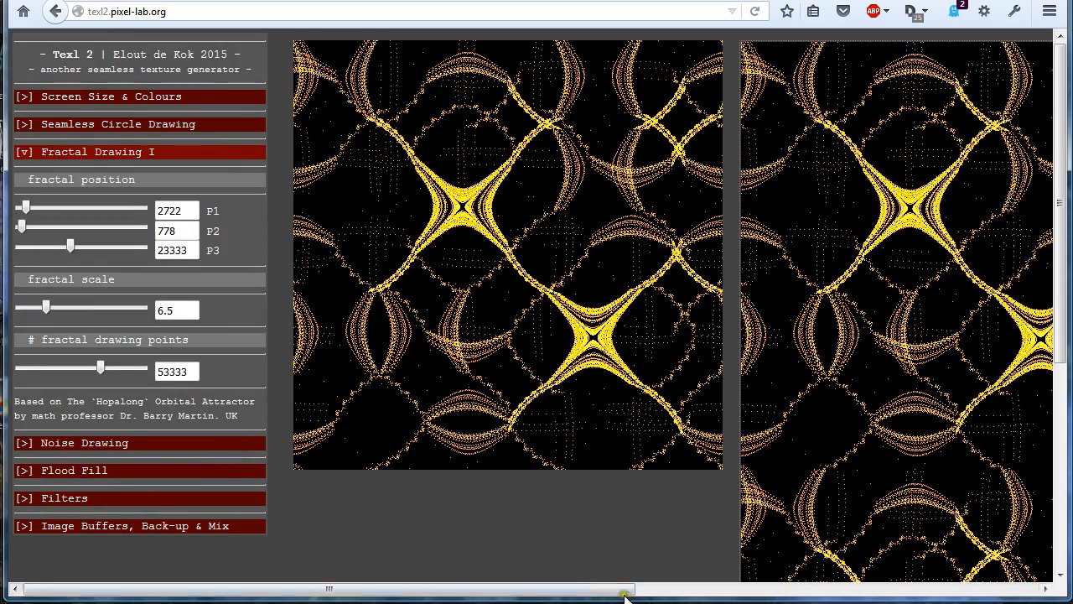
Examine how the fractal texture repeats across the large tiled preview.
{"action": "left_click_drag", "start_coordinate": [587, 588], "coordinate": [960, 589]}
{"action": "scroll", "coordinate": [818, 451], "scroll_direction": "down", "scroll_amount": 5}
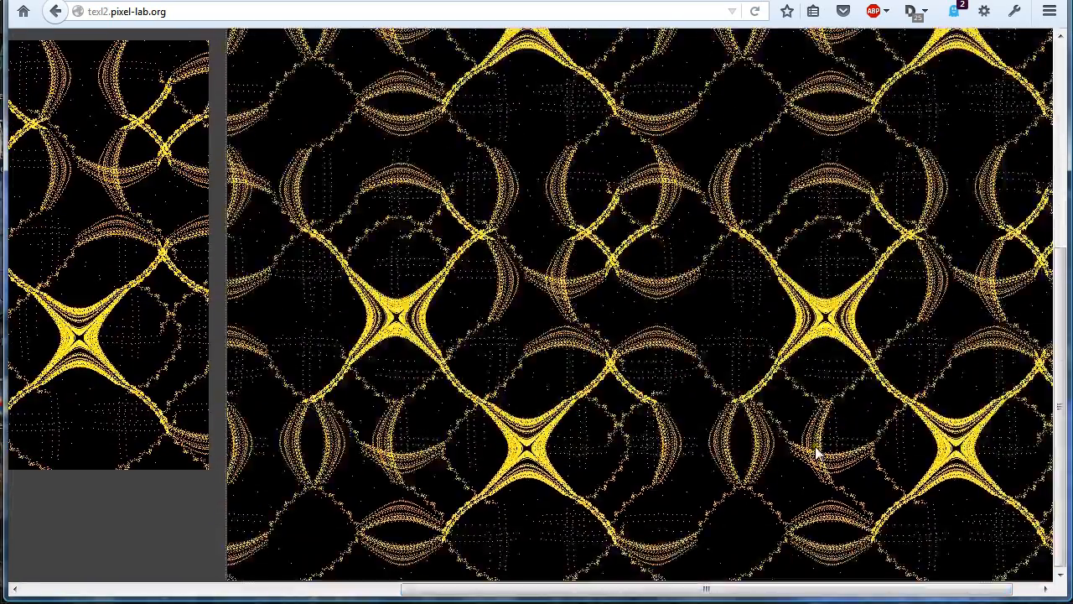
{"action": "scroll", "coordinate": [817, 451], "scroll_direction": "up", "scroll_amount": 5}
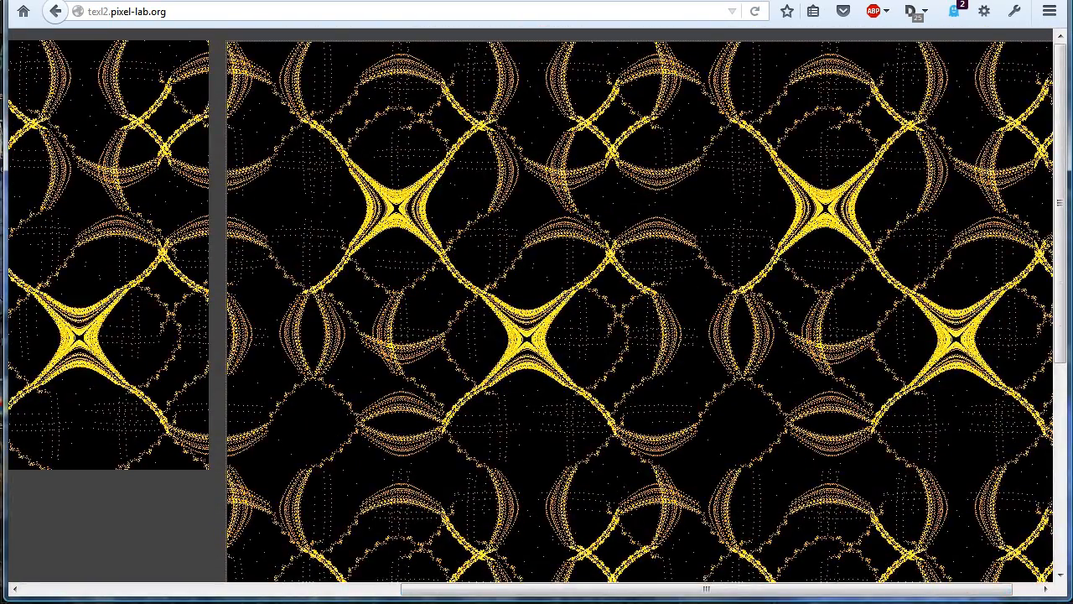
{"action": "left_click_drag", "start_coordinate": [663, 591], "coordinate": [419, 562]}
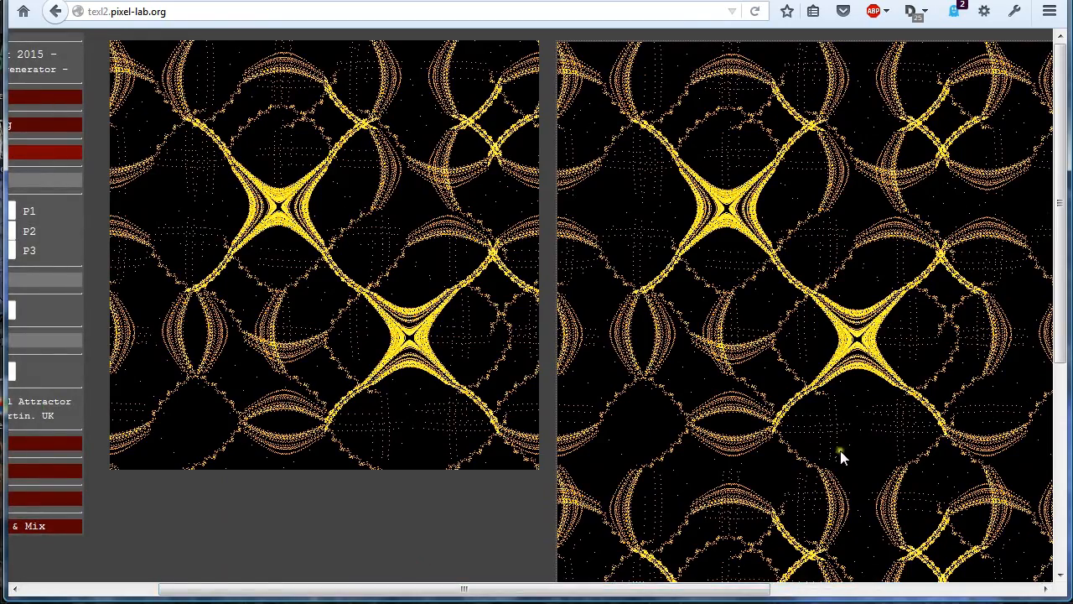
{"action": "left_click_drag", "start_coordinate": [663, 589], "coordinate": [929, 589]}
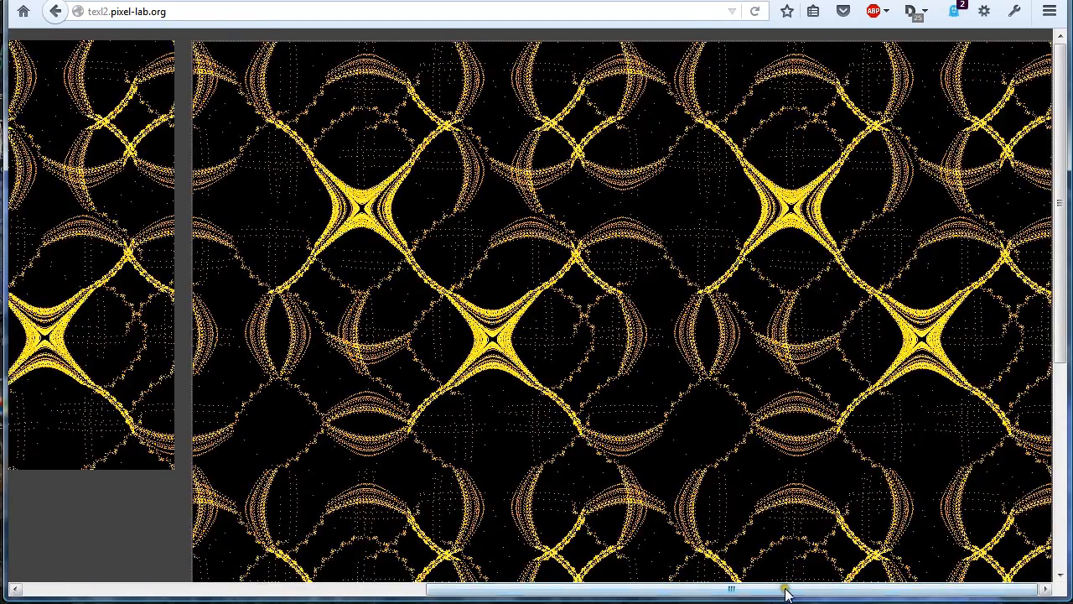
{"action": "left_click_drag", "start_coordinate": [786, 592], "coordinate": [166, 574]}
Apply the Shifter and Gauss filters to the fractal texture and auto-adjust its levels.
{"action": "left_click", "coordinate": [67, 154]}
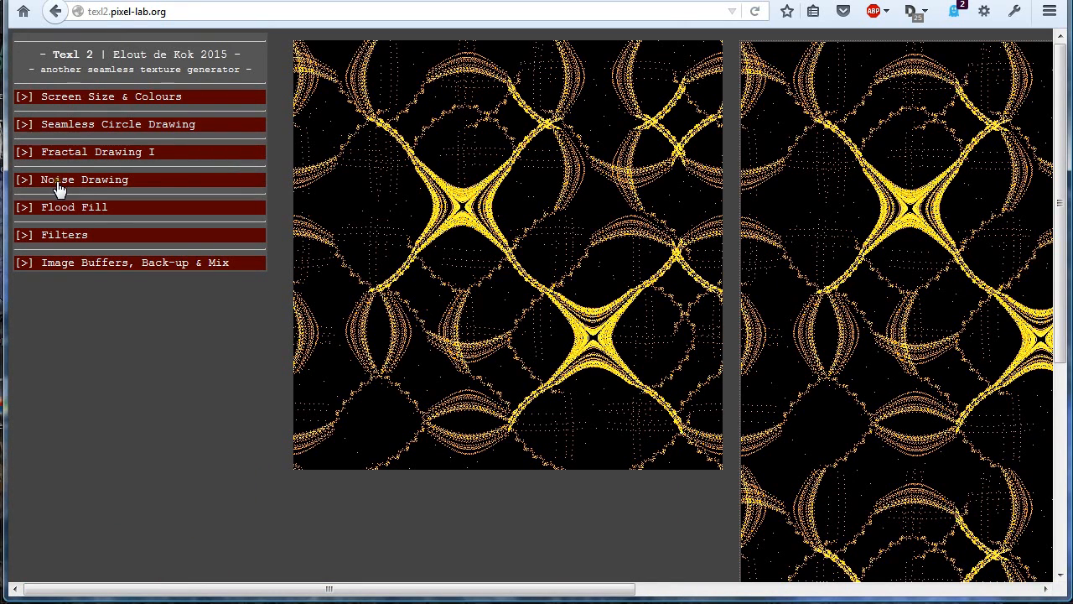
{"action": "left_click", "coordinate": [60, 186]}
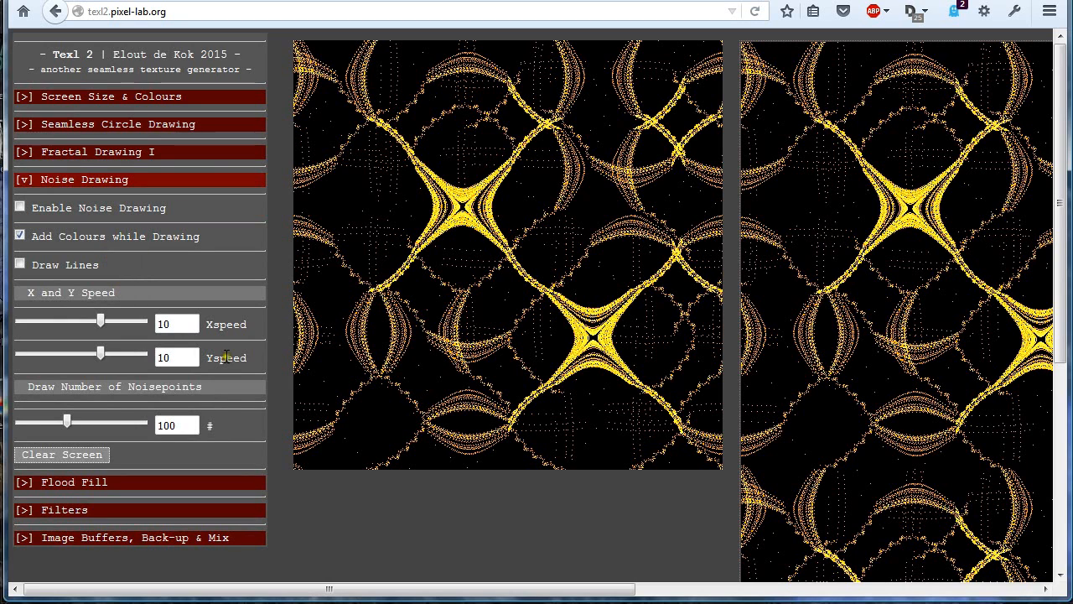
{"action": "left_click", "coordinate": [81, 511]}
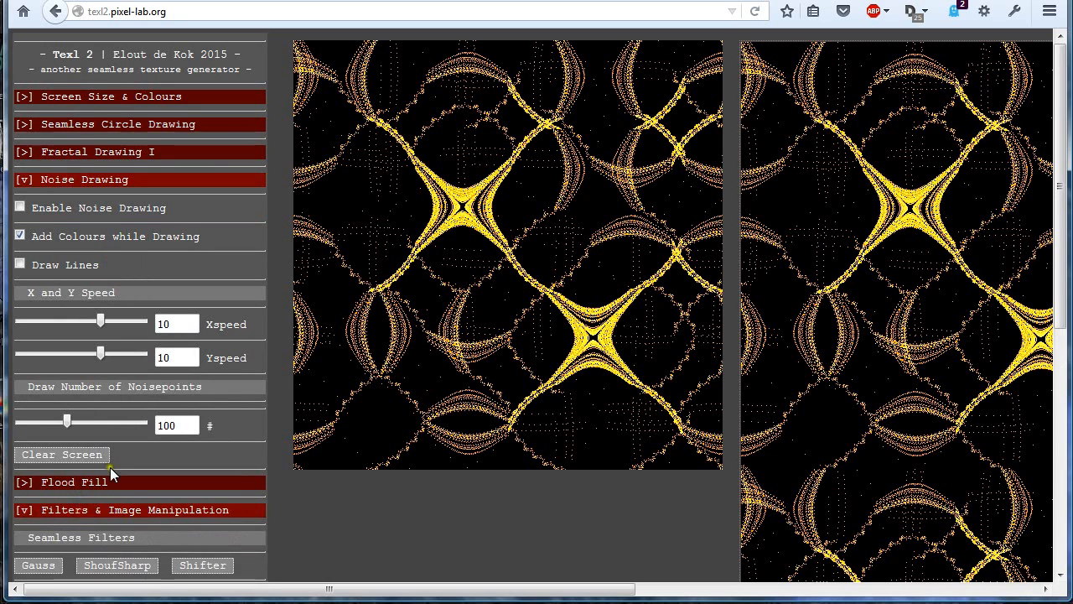
{"action": "scroll", "coordinate": [109, 467], "scroll_direction": "down", "scroll_amount": 5}
{"action": "left_click", "coordinate": [193, 146]}
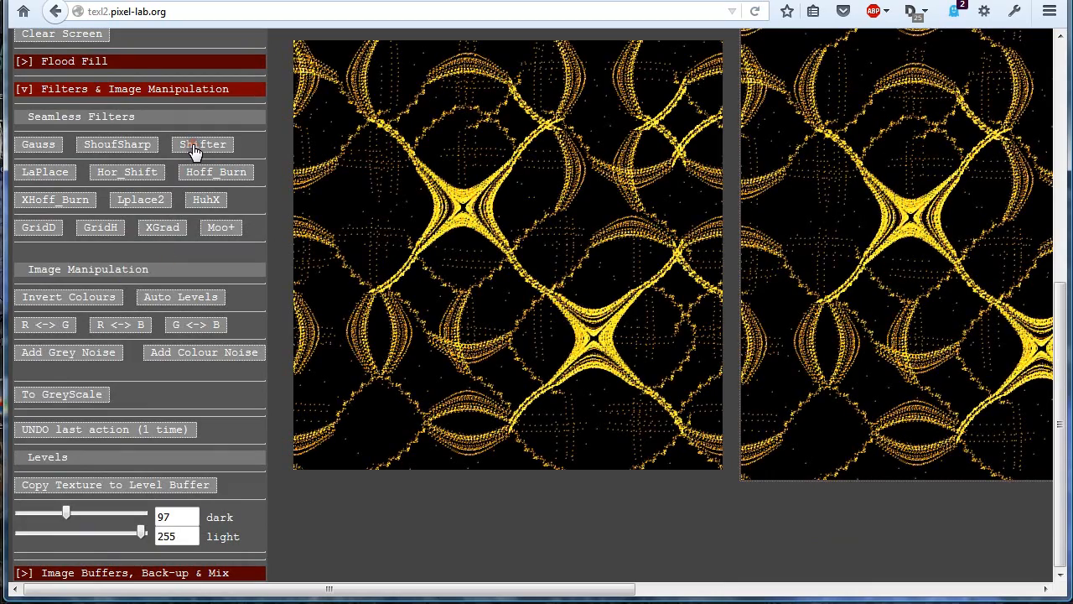
{"action": "left_click", "coordinate": [38, 146]}
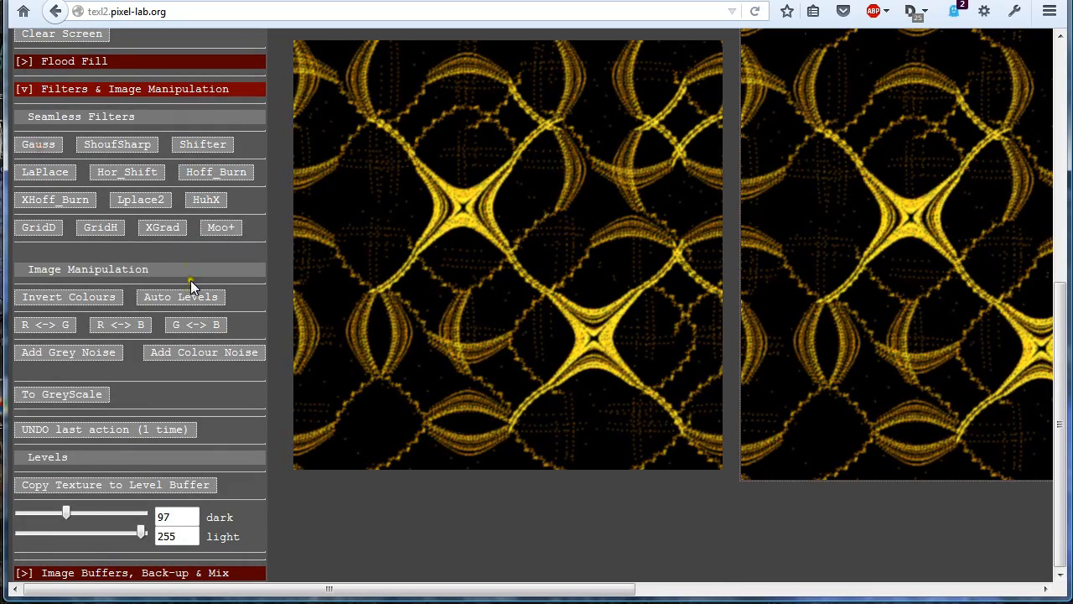
{"action": "left_click", "coordinate": [182, 300]}
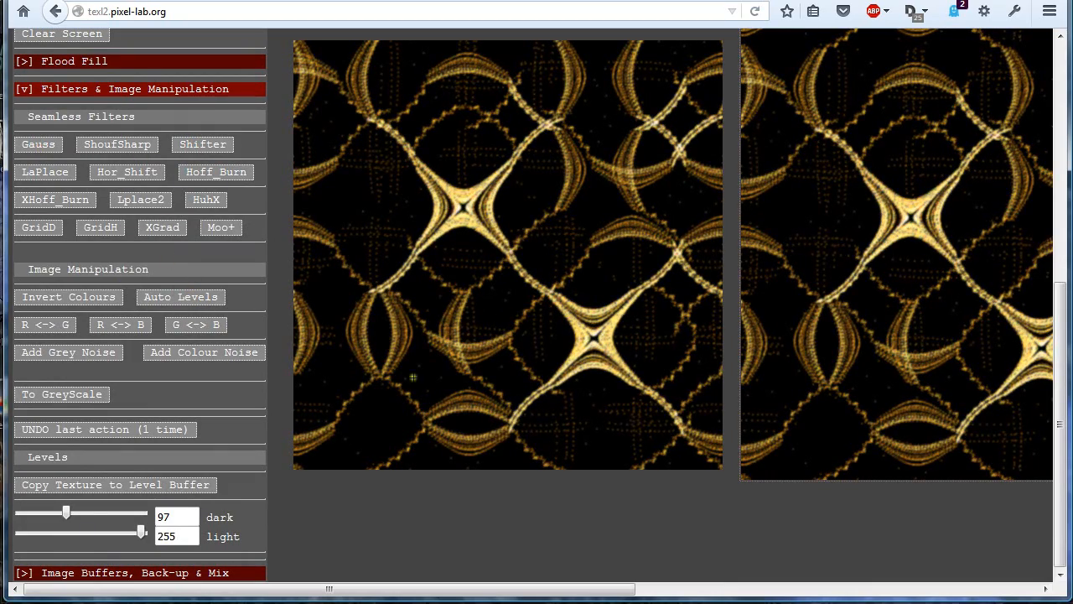
Swap the red-green, red-blue and green-blue channels to turn the fractal texture blue.
{"action": "left_click", "coordinate": [45, 329]}
{"action": "left_click", "coordinate": [106, 325]}
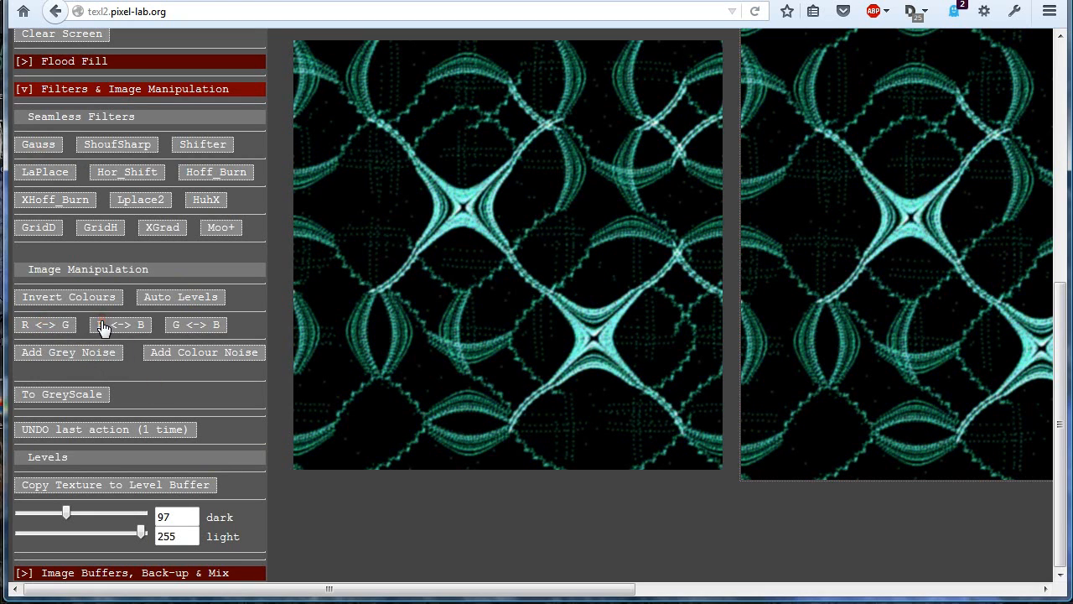
{"action": "left_click", "coordinate": [203, 326]}
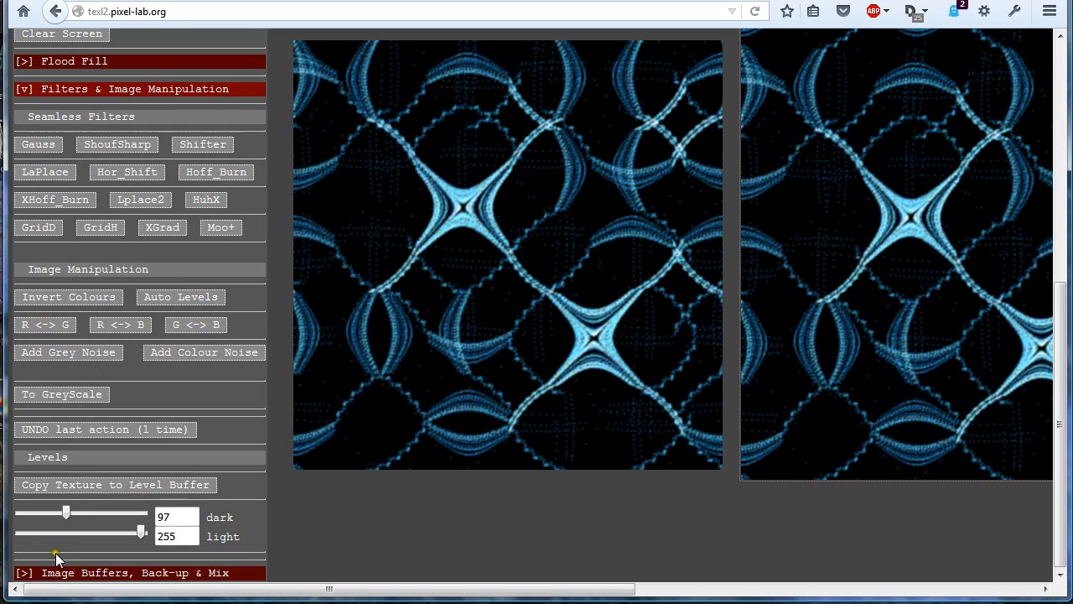
Back up the current blue fractal texture to Buffer A.
{"action": "left_click", "coordinate": [73, 572]}
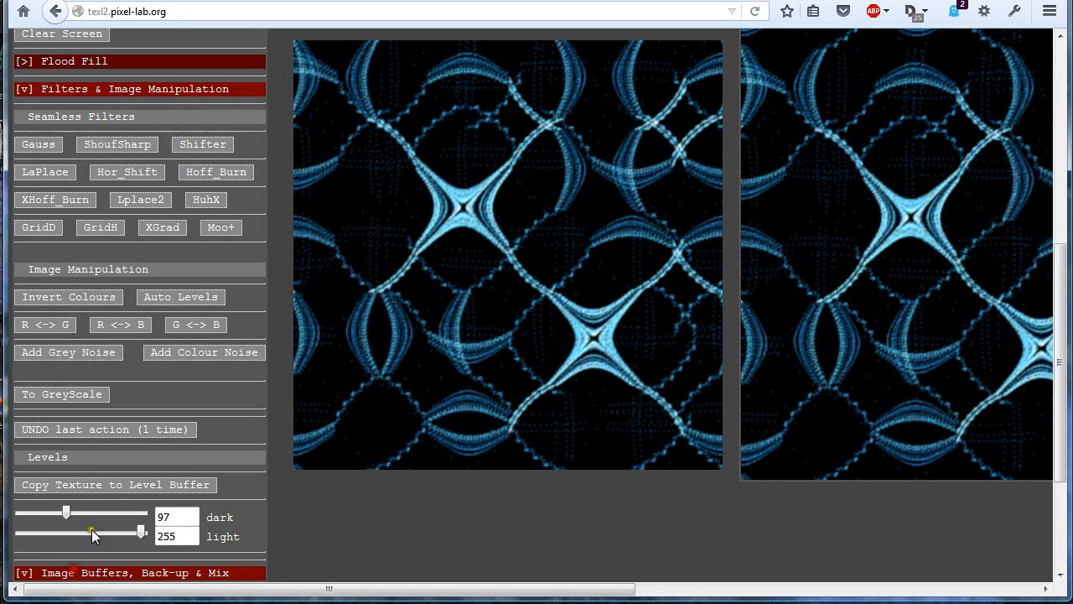
{"action": "scroll", "coordinate": [103, 510], "scroll_direction": "down", "scroll_amount": 4}
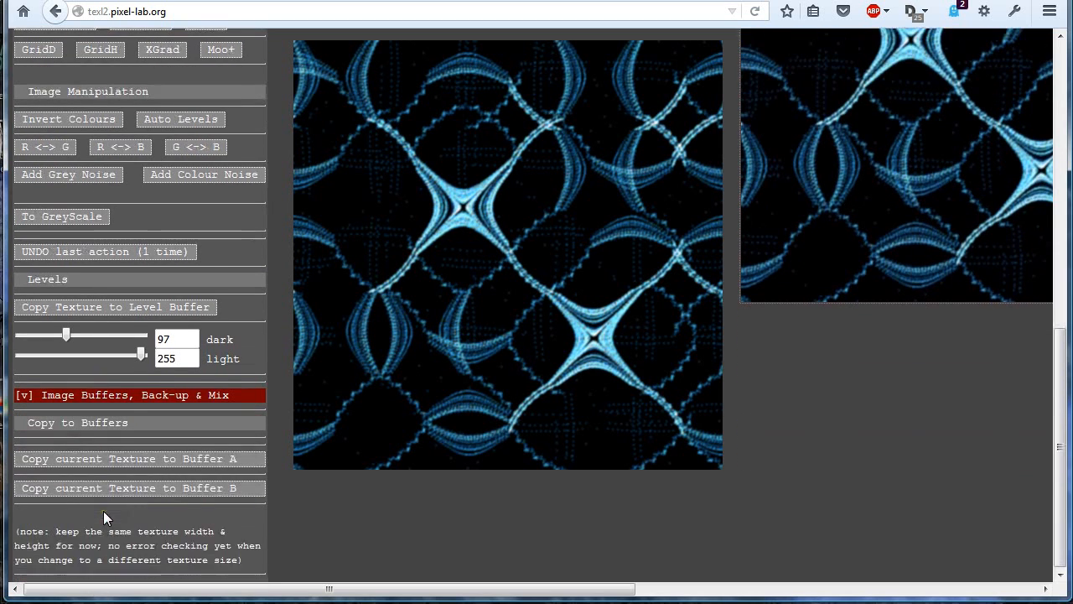
{"action": "left_click", "coordinate": [71, 466]}
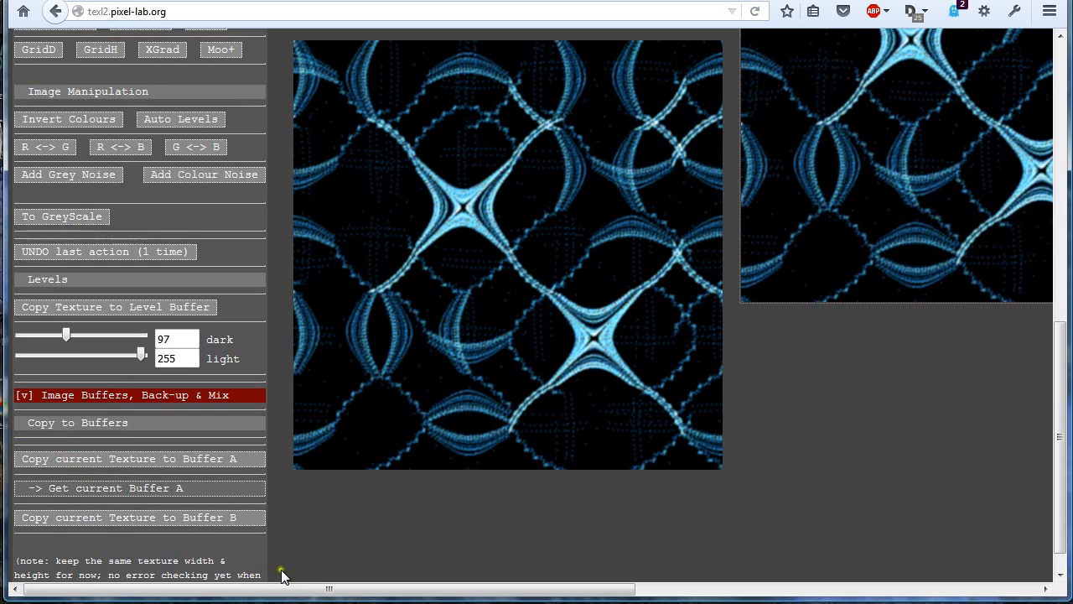
Enable noise drawing with colours added while drawing, and clear the screen to draw the noise points on black.
{"action": "scroll", "coordinate": [123, 363], "scroll_direction": "up", "scroll_amount": 4}
{"action": "scroll", "coordinate": [93, 219], "scroll_direction": "up", "scroll_amount": 4}
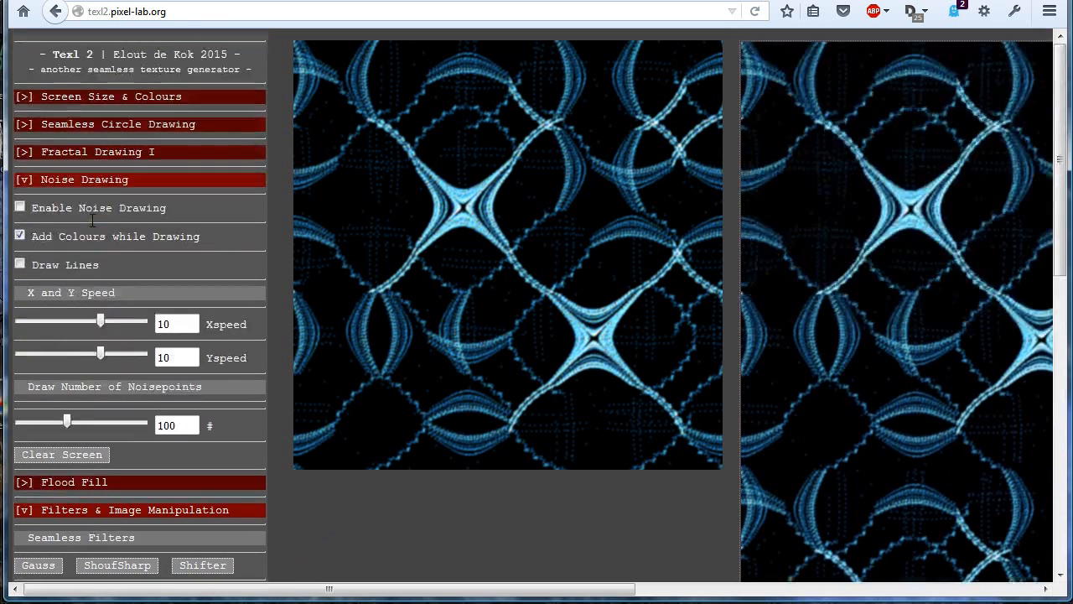
{"action": "left_click", "coordinate": [37, 182]}
{"action": "left_click", "coordinate": [37, 183]}
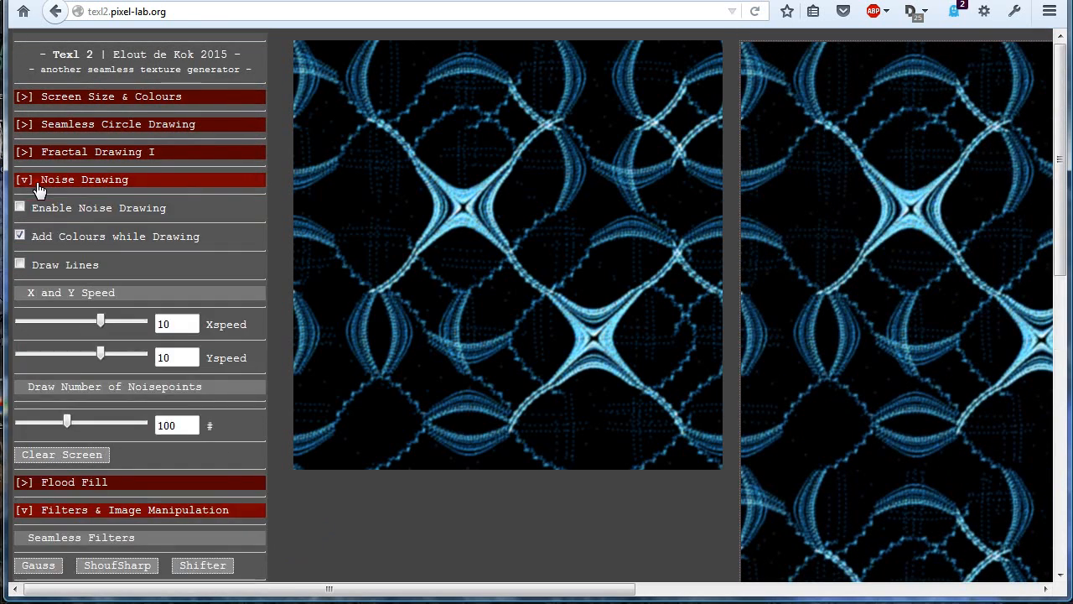
{"action": "left_click", "coordinate": [37, 183]}
{"action": "left_click", "coordinate": [37, 183]}
{"action": "left_click", "coordinate": [73, 519]}
{"action": "scroll", "coordinate": [115, 448], "scroll_direction": "down", "scroll_amount": 5}
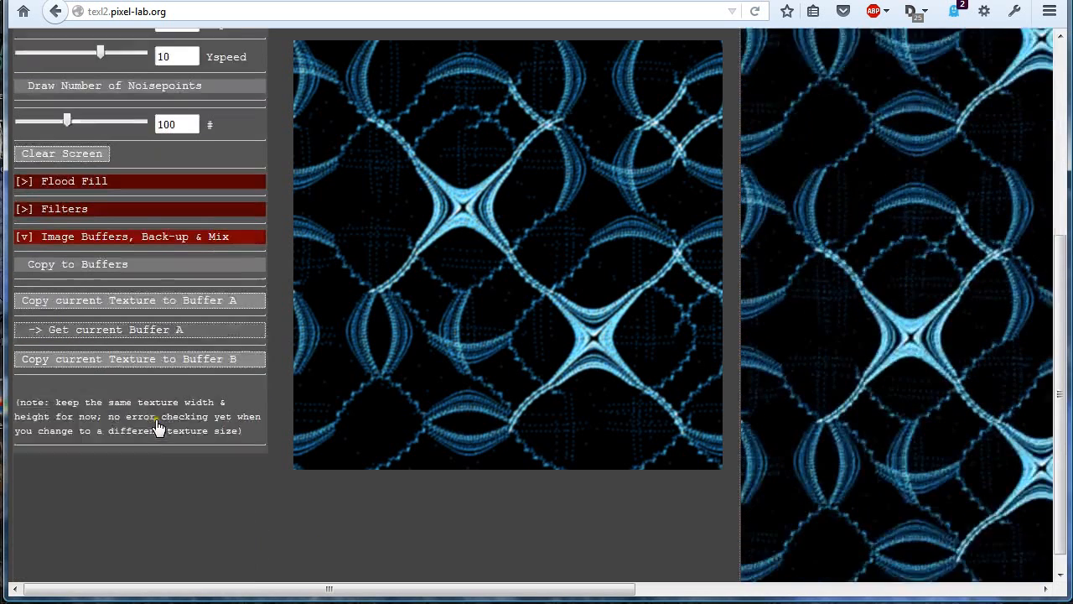
{"action": "scroll", "coordinate": [107, 224], "scroll_direction": "up", "scroll_amount": 5}
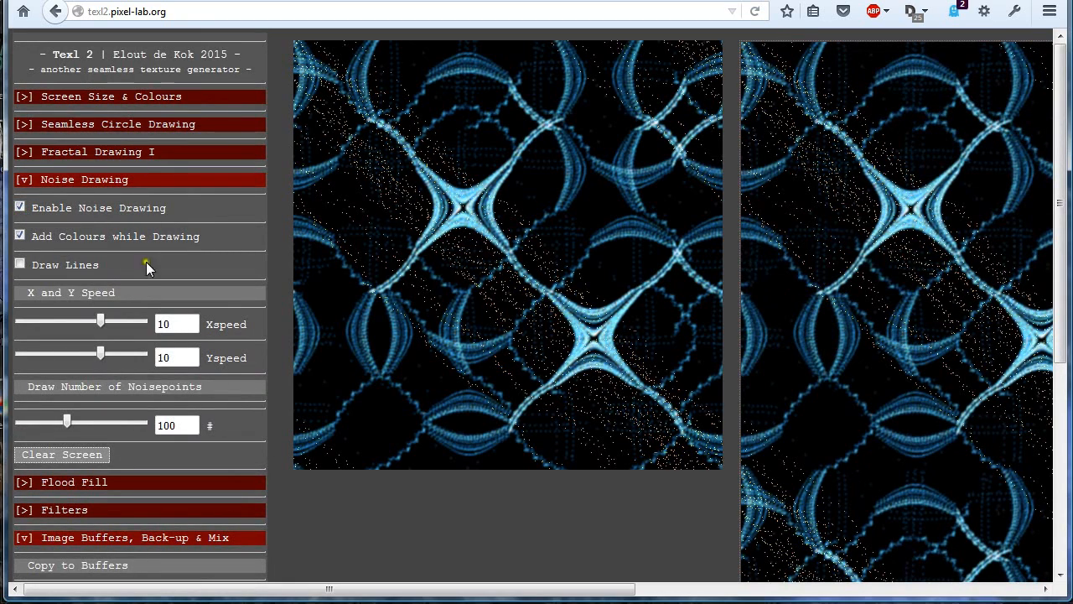
{"action": "left_click", "coordinate": [74, 458]}
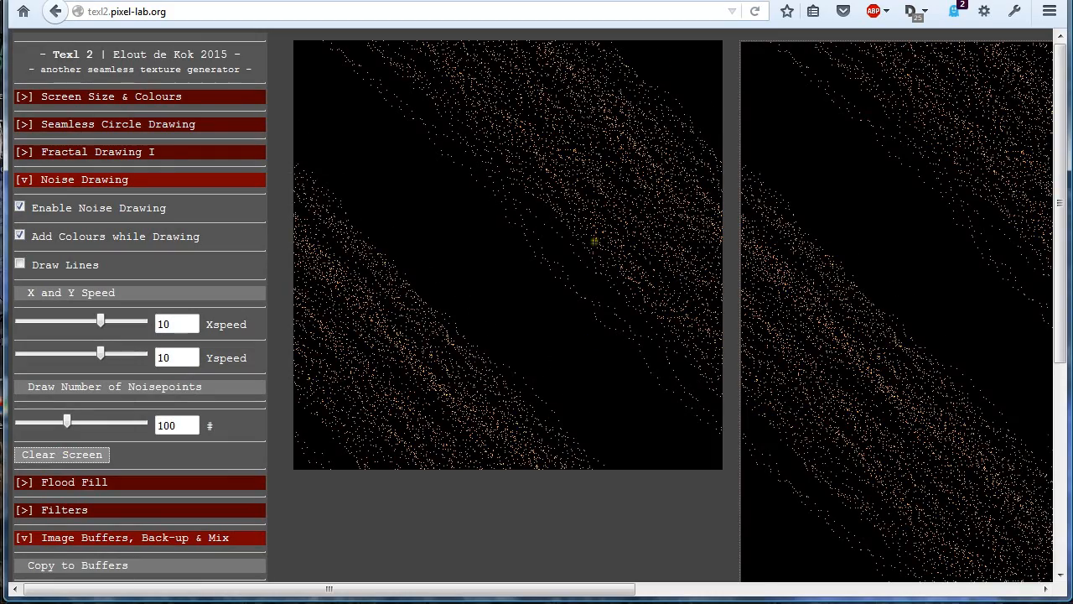
Blur the coloured noise points by applying the Gauss filter several times while noise drawing continues.
{"action": "scroll", "coordinate": [255, 238], "scroll_direction": "down", "scroll_amount": 3}
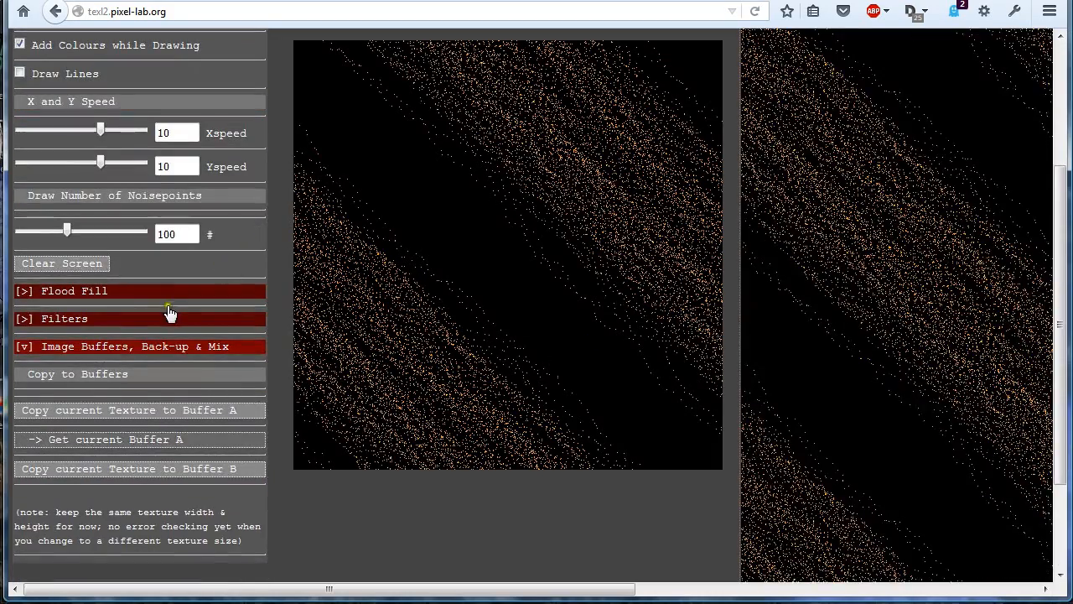
{"action": "left_click", "coordinate": [27, 323]}
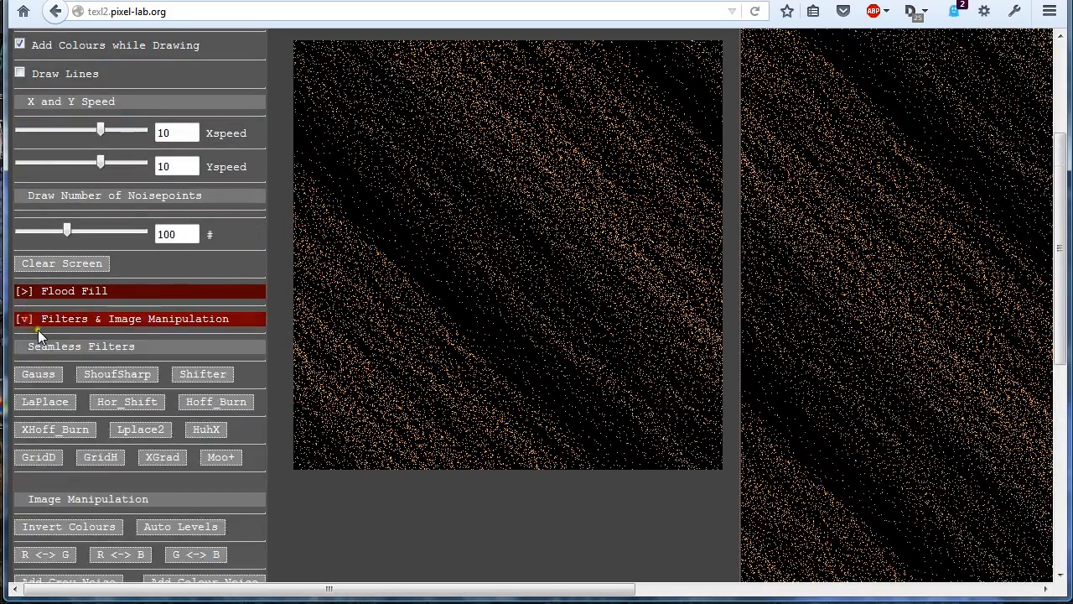
{"action": "left_click", "coordinate": [32, 378]}
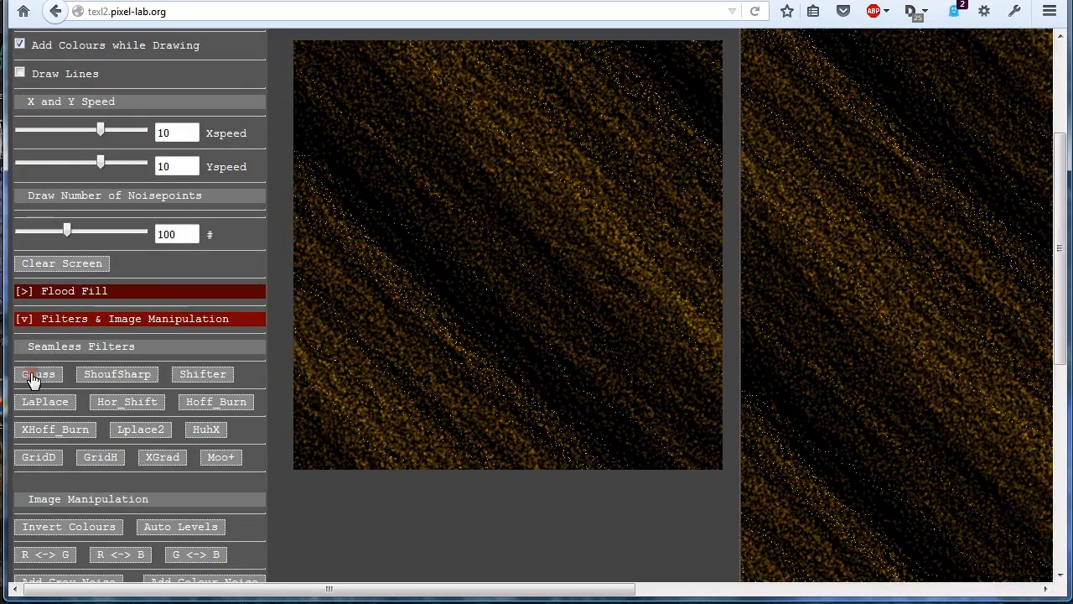
{"action": "left_click", "coordinate": [32, 378]}
{"action": "left_click", "coordinate": [32, 378]}
{"action": "left_click", "coordinate": [32, 378]}
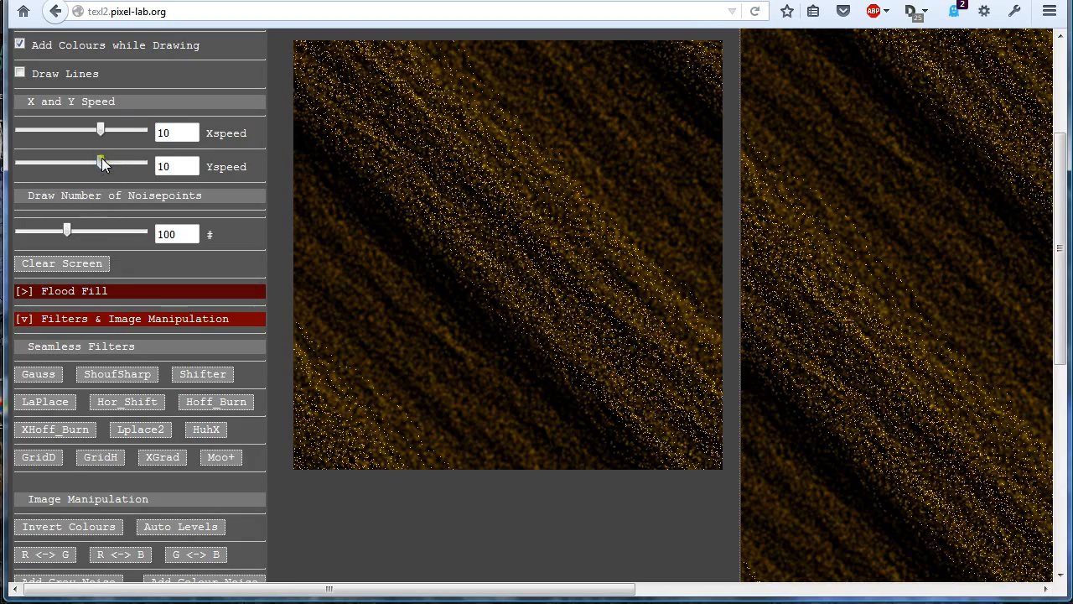
Set the noise Xspeed to 4.2 and Yspeed to 23.3, and enable Draw Lines.
{"action": "mouse_move", "coordinate": [101, 162]}
{"action": "left_mouse_down"}
{"action": "mouse_move", "coordinate": [128, 162]}
{"action": "mouse_move", "coordinate": [90, 129]}
{"action": "left_mouse_up"}
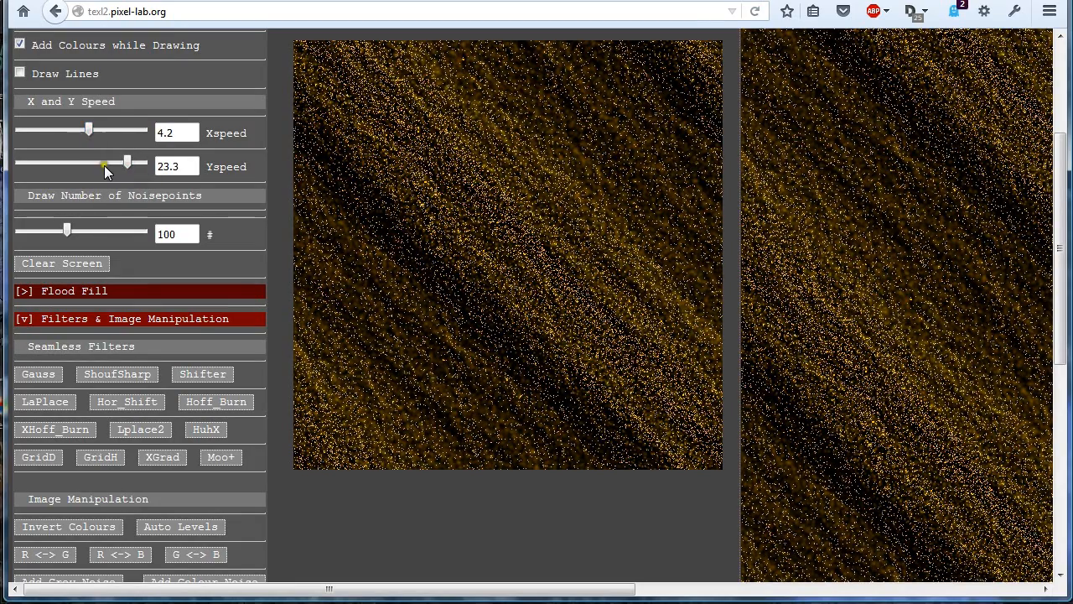
{"action": "scroll", "coordinate": [104, 165], "scroll_direction": "up", "scroll_amount": 4}
{"action": "left_click", "coordinate": [20, 264]}
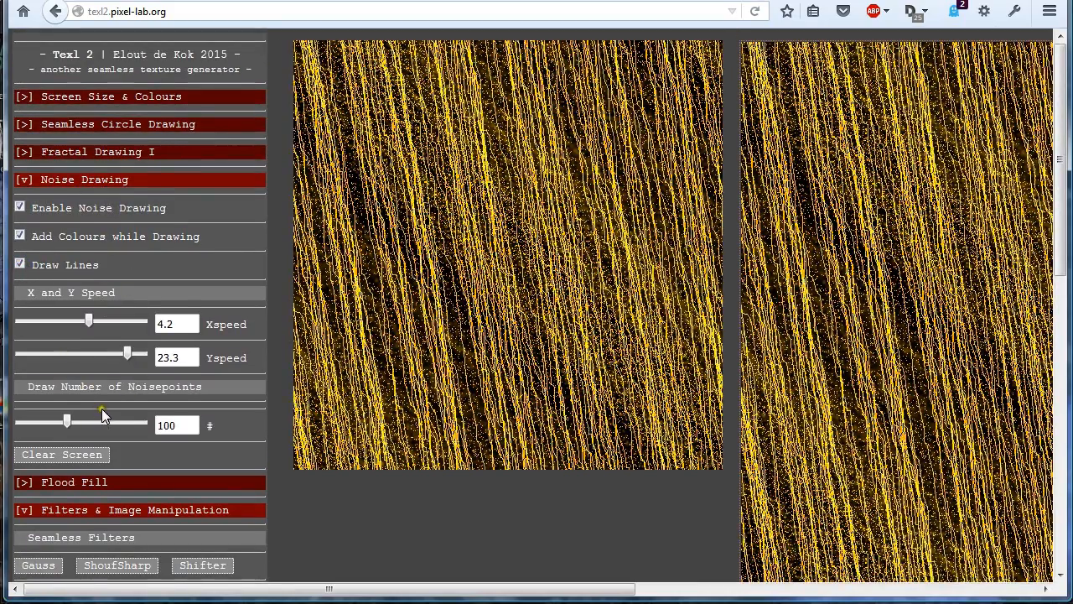
Clear the screen to restart the noise lines on black, and soften them with repeated Gauss filters.
{"action": "scroll", "coordinate": [102, 415], "scroll_direction": "down", "scroll_amount": 2}
{"action": "left_click", "coordinate": [39, 470]}
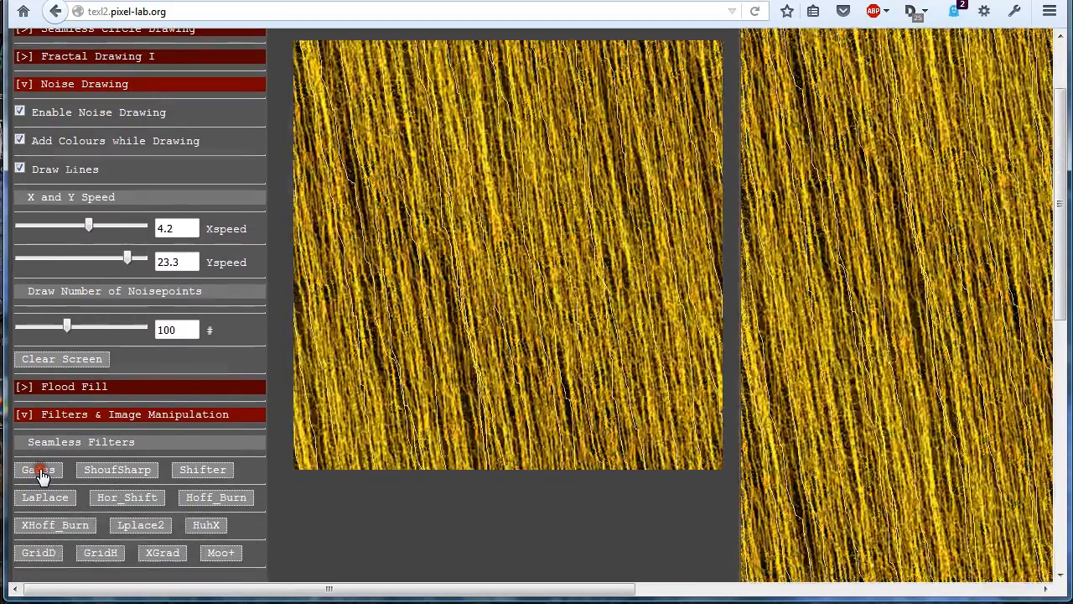
{"action": "left_click", "coordinate": [61, 360]}
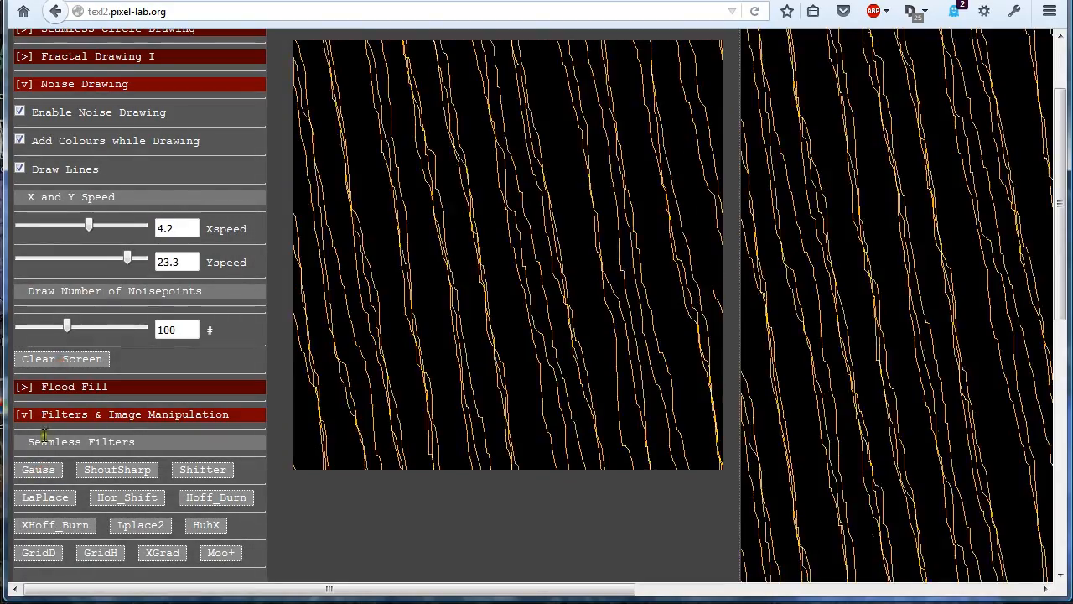
{"action": "left_click", "coordinate": [38, 471]}
{"action": "left_click", "coordinate": [38, 471]}
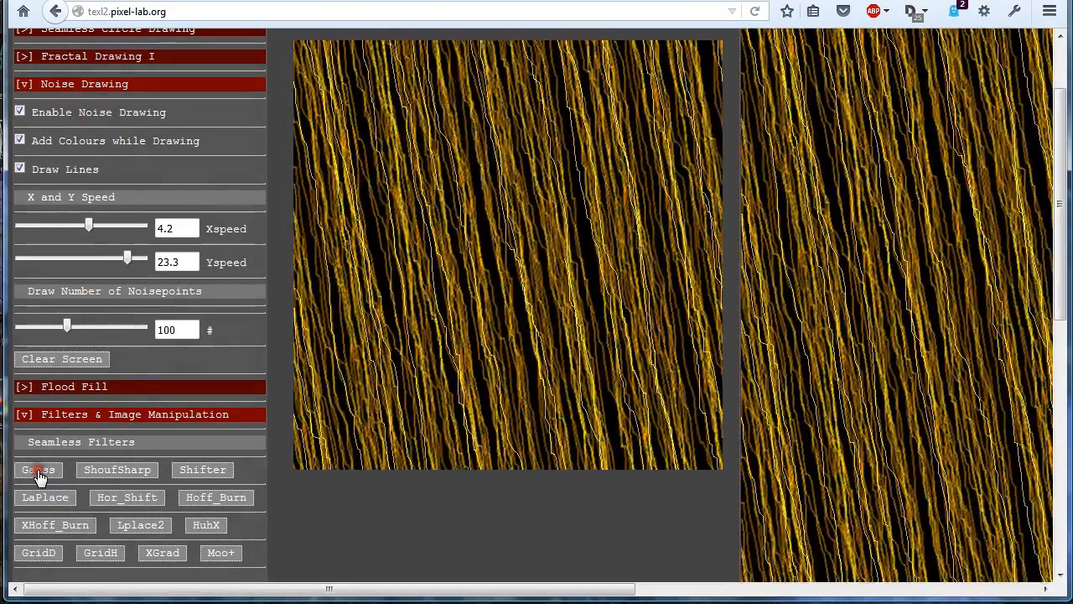
{"action": "left_click", "coordinate": [38, 471]}
Reduce the number of noise points to 27, stop the noise drawing and smooth the yellow streaks with the Gauss filter.
{"action": "left_click_drag", "start_coordinate": [67, 326], "coordinate": [33, 326]}
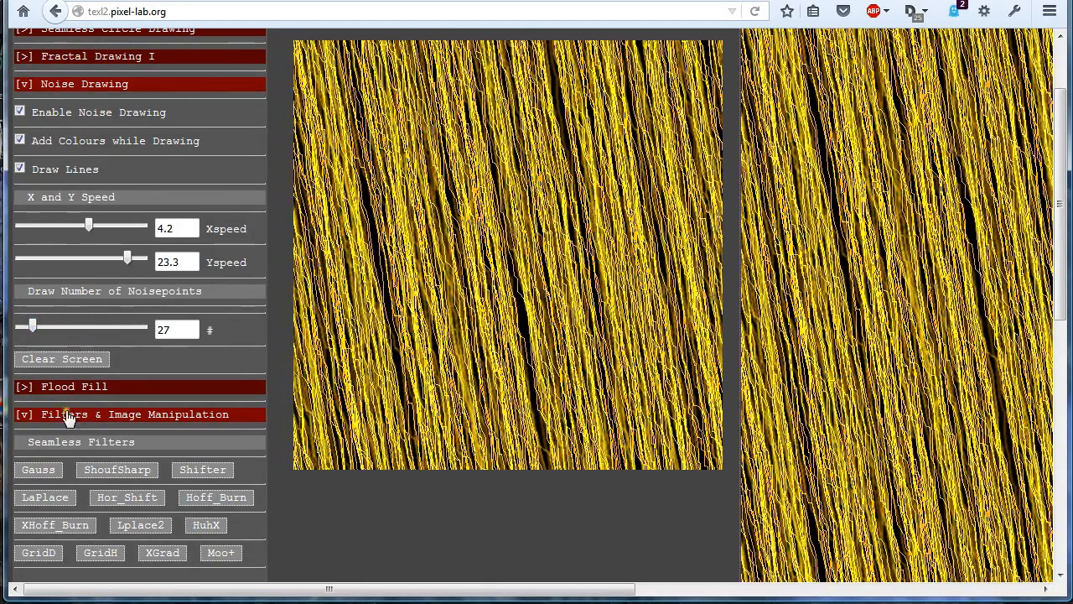
{"action": "left_click", "coordinate": [41, 471]}
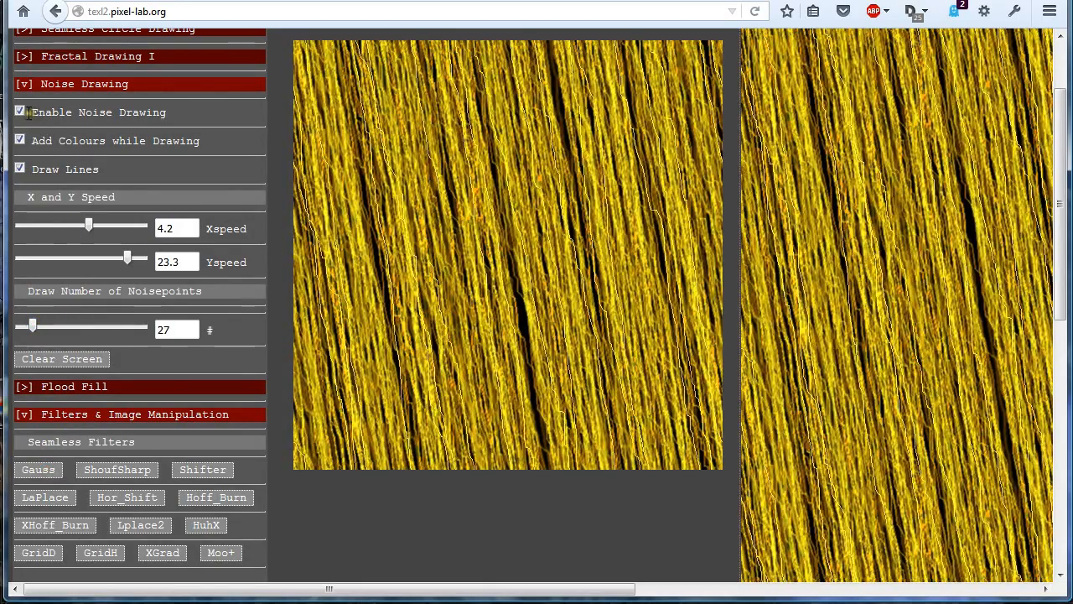
{"action": "left_click", "coordinate": [20, 112]}
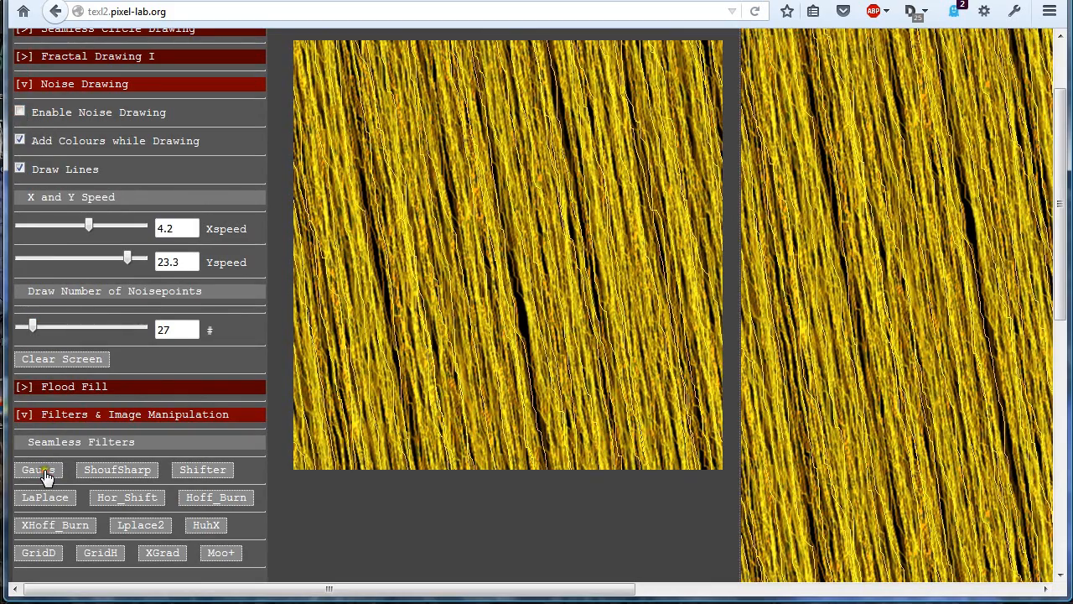
{"action": "left_click", "coordinate": [46, 476]}
{"action": "left_click", "coordinate": [47, 476]}
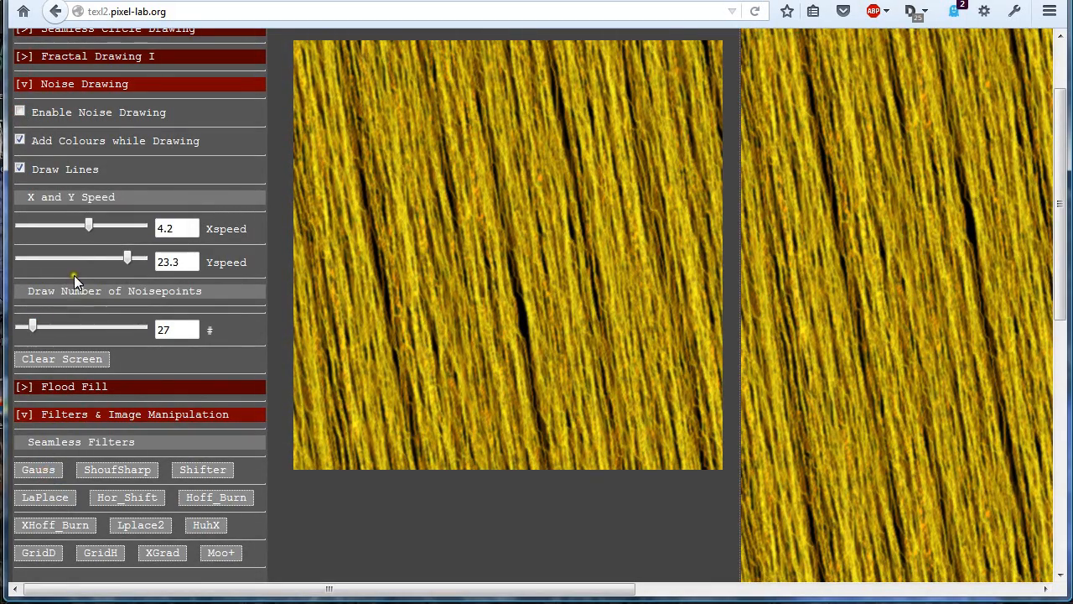
Resume noise drawing with Draw Lines off, blur the added points with Gauss, and collapse the Noise Drawing section.
{"action": "left_click", "coordinate": [19, 169]}
{"action": "left_click", "coordinate": [22, 114]}
{"action": "left_click", "coordinate": [36, 477]}
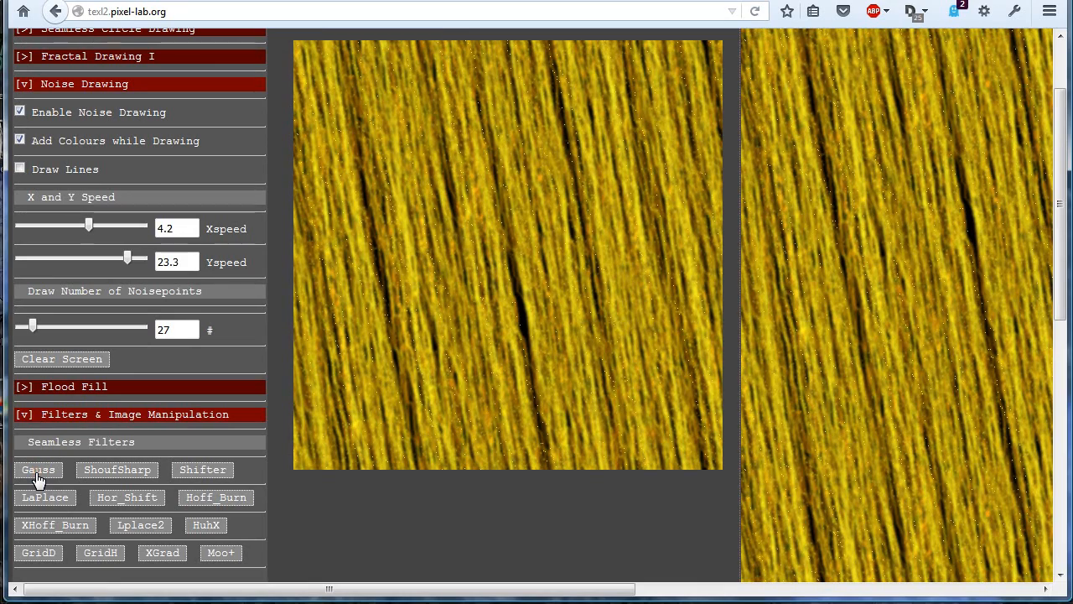
{"action": "left_click", "coordinate": [38, 476]}
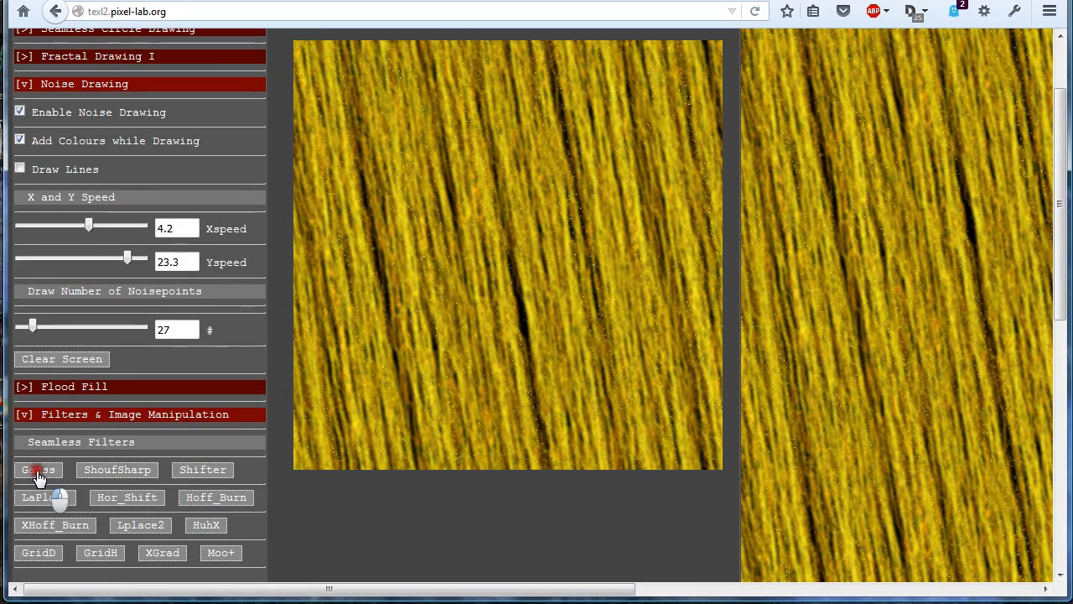
{"action": "left_click", "coordinate": [74, 84]}
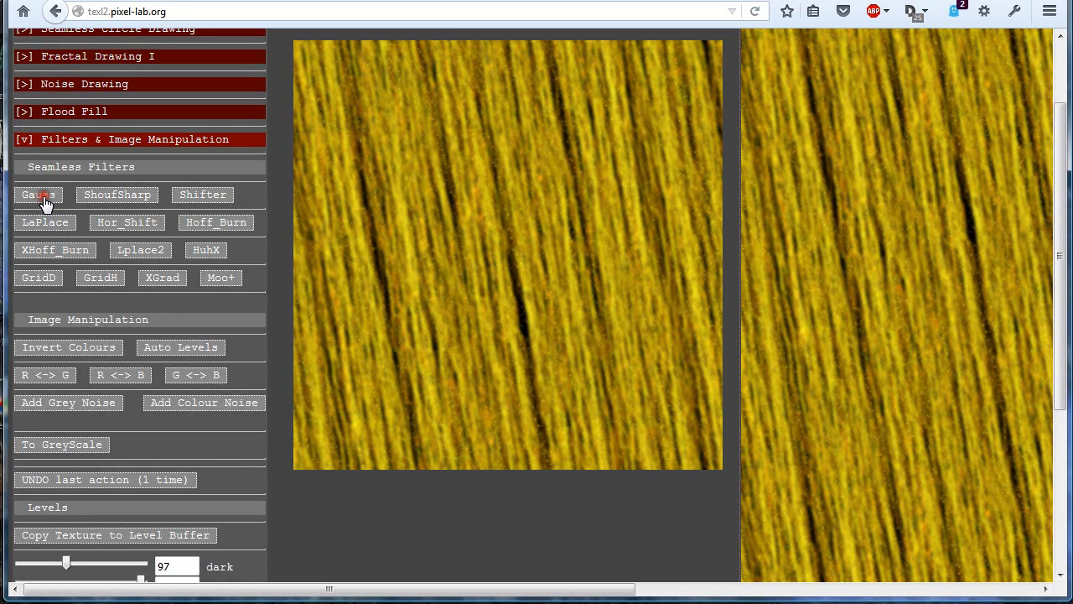
Swap the red-blue, red-green and green-blue channels repeatedly until the streaked texture turns purple.
{"action": "left_click_drag", "start_coordinate": [467, 593], "coordinate": [335, 580]}
{"action": "left_click", "coordinate": [110, 378]}
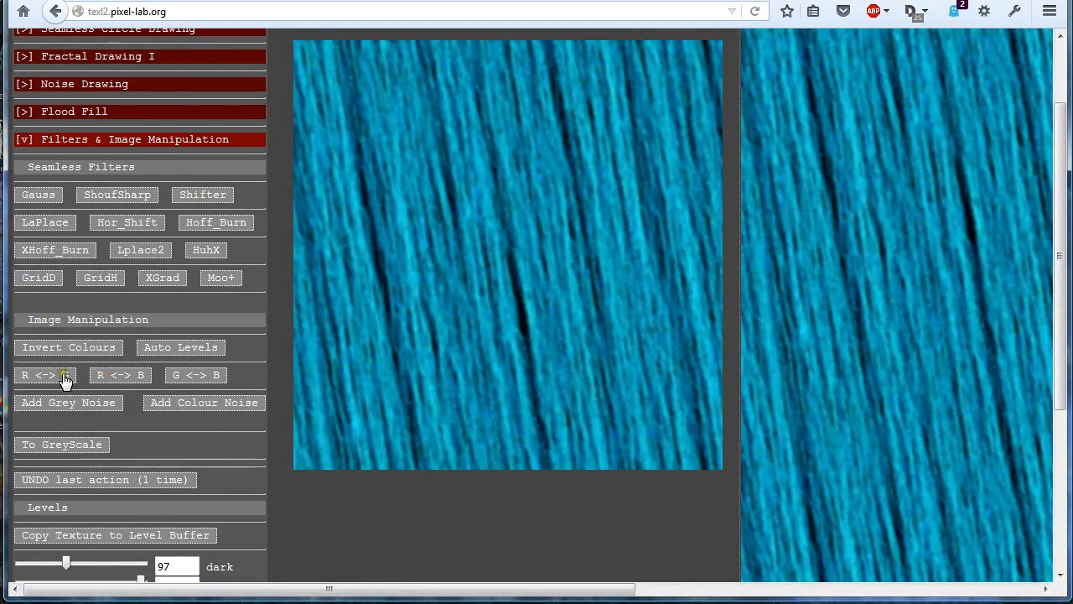
{"action": "left_click", "coordinate": [53, 376]}
{"action": "left_click", "coordinate": [195, 378]}
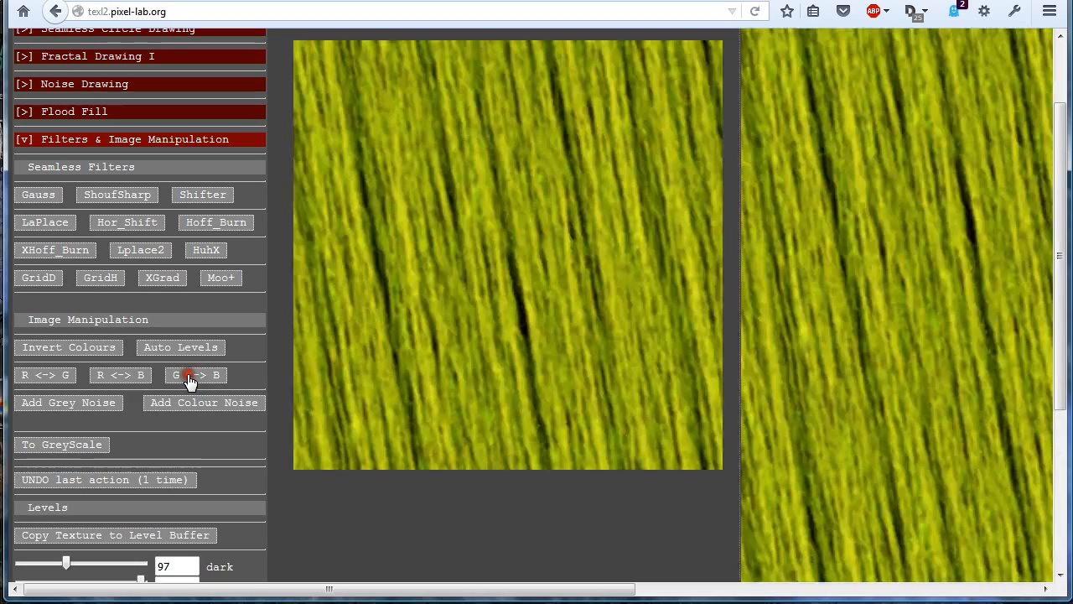
{"action": "left_click", "coordinate": [183, 378]}
{"action": "left_click", "coordinate": [52, 378]}
{"action": "left_click", "coordinate": [53, 378]}
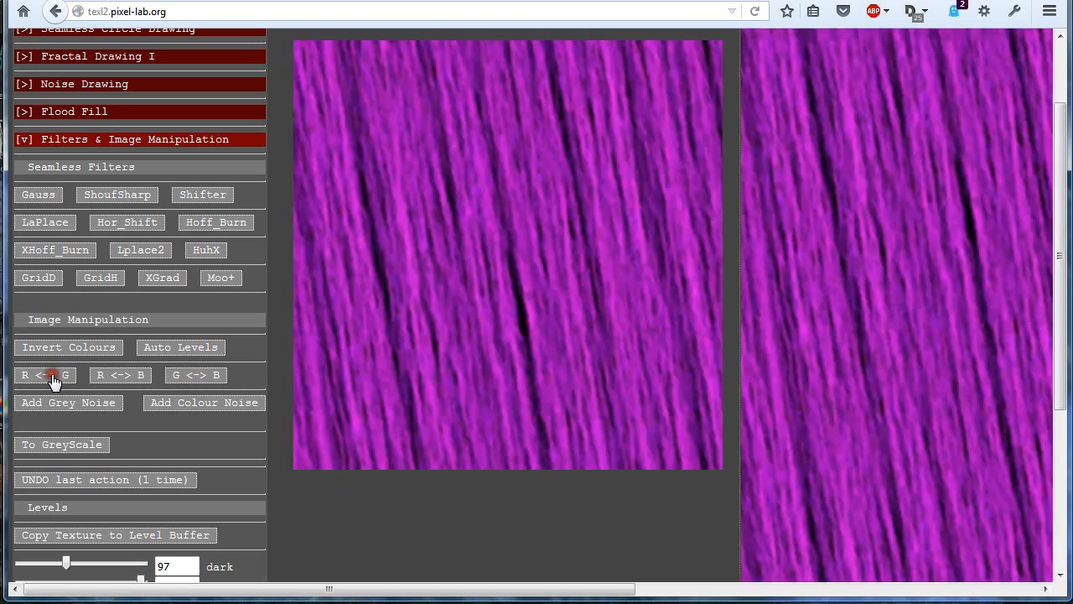
{"action": "left_click", "coordinate": [116, 378]}
{"action": "left_click_drag", "start_coordinate": [407, 589], "coordinate": [175, 319]}
Copy the purple texture to the level buffer and set its levels to dark 74 and light 255.
{"action": "scroll", "coordinate": [176, 323], "scroll_direction": "down", "scroll_amount": 4}
{"action": "left_click", "coordinate": [92, 345]}
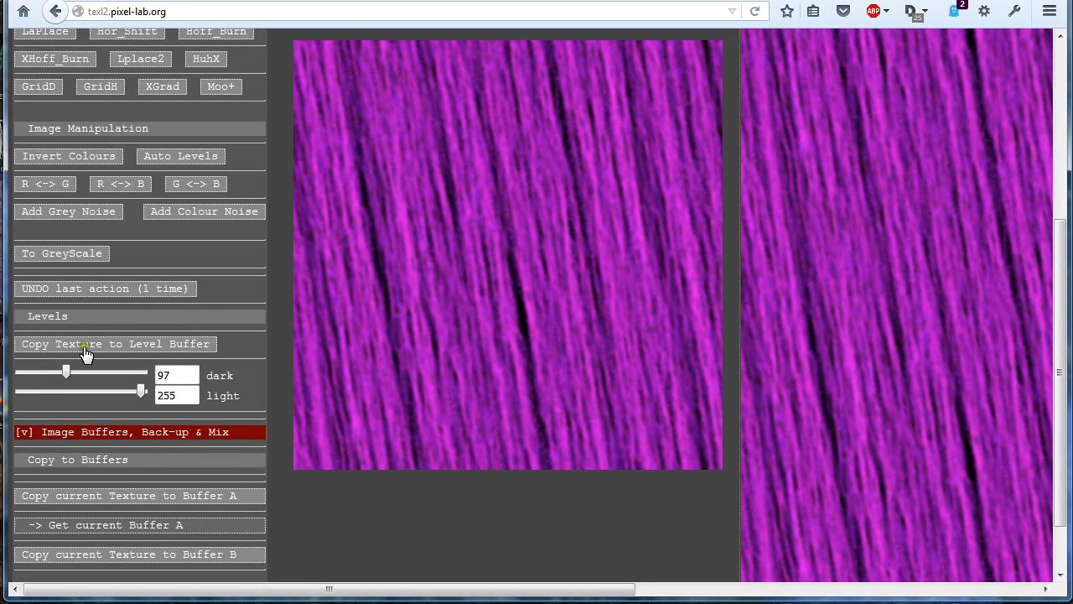
{"action": "left_click_drag", "start_coordinate": [69, 371], "coordinate": [17, 374]}
{"action": "mouse_move", "coordinate": [137, 390]}
{"action": "left_mouse_down"}
{"action": "mouse_move", "coordinate": [103, 392]}
{"action": "mouse_move", "coordinate": [167, 392]}
{"action": "mouse_move", "coordinate": [135, 394]}
{"action": "left_mouse_up"}
{"action": "left_click_drag", "start_coordinate": [26, 377], "coordinate": [56, 373]}
{"action": "scroll", "coordinate": [513, 236], "scroll_direction": "up", "scroll_amount": 5}
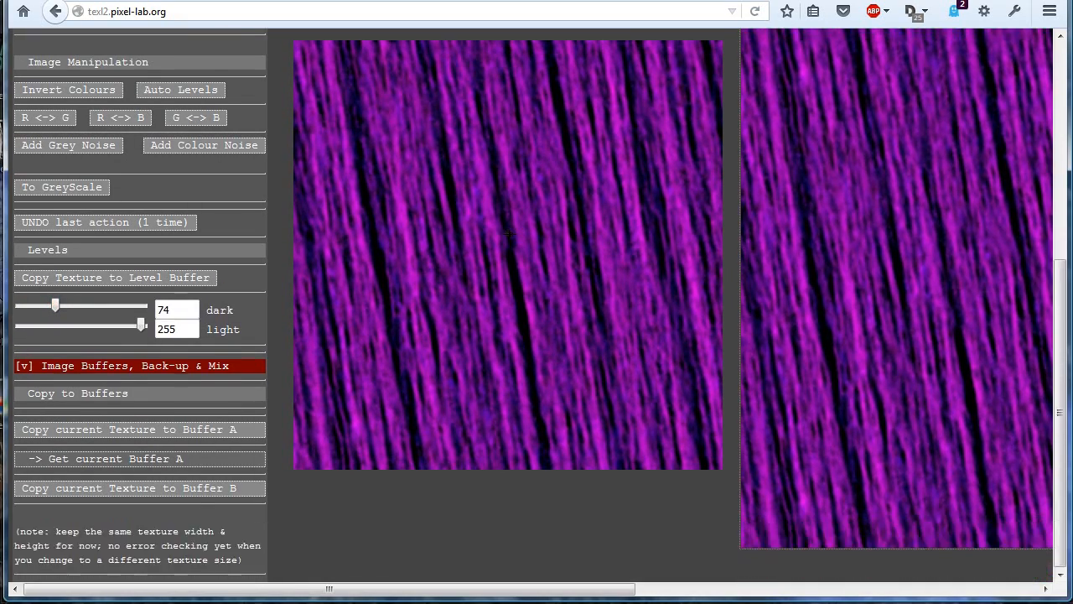
Copy the purple streaked texture to Buffer B, and retrieve Buffer A and Buffer B in turn to compare them.
{"action": "scroll", "coordinate": [415, 382], "scroll_direction": "down", "scroll_amount": 6}
{"action": "left_click", "coordinate": [145, 490]}
{"action": "scroll", "coordinate": [351, 431], "scroll_direction": "down", "scroll_amount": 3}
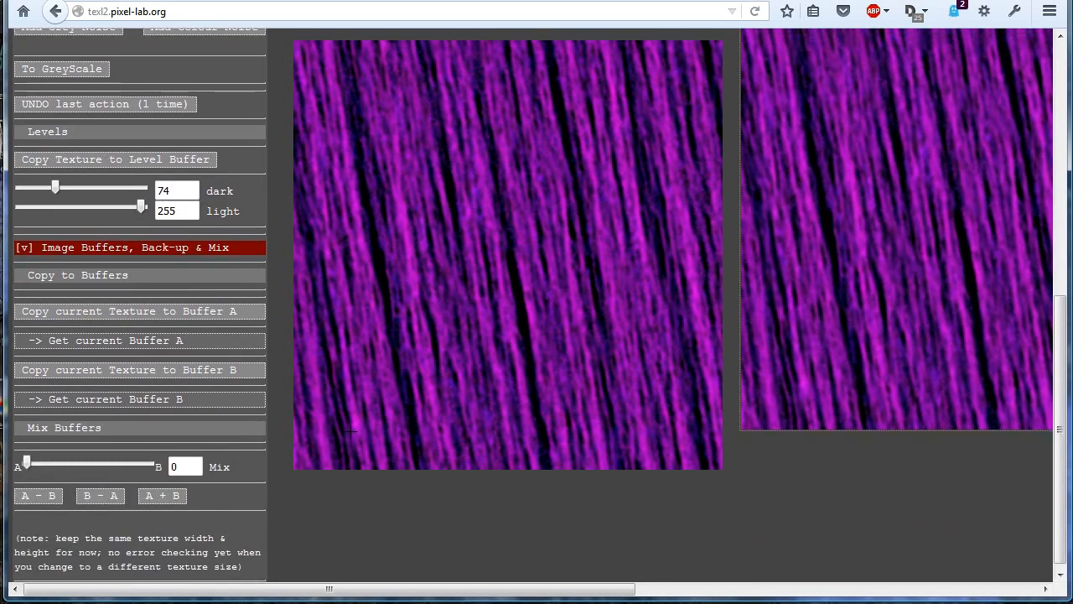
{"action": "scroll", "coordinate": [351, 431], "scroll_direction": "up", "scroll_amount": 5}
{"action": "scroll", "coordinate": [351, 430], "scroll_direction": "down", "scroll_amount": 5}
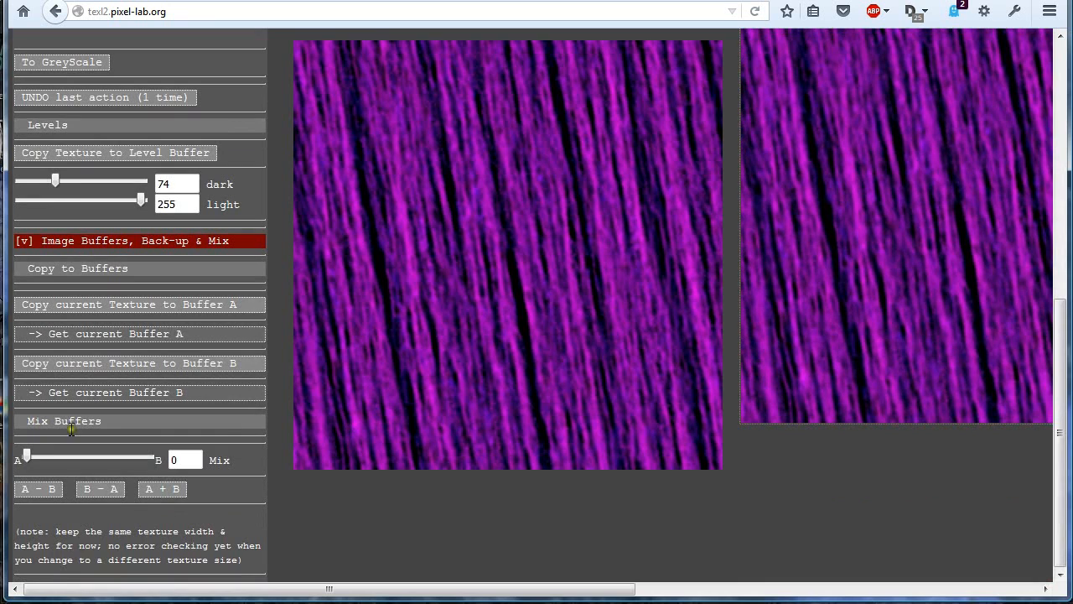
{"action": "left_click", "coordinate": [83, 342]}
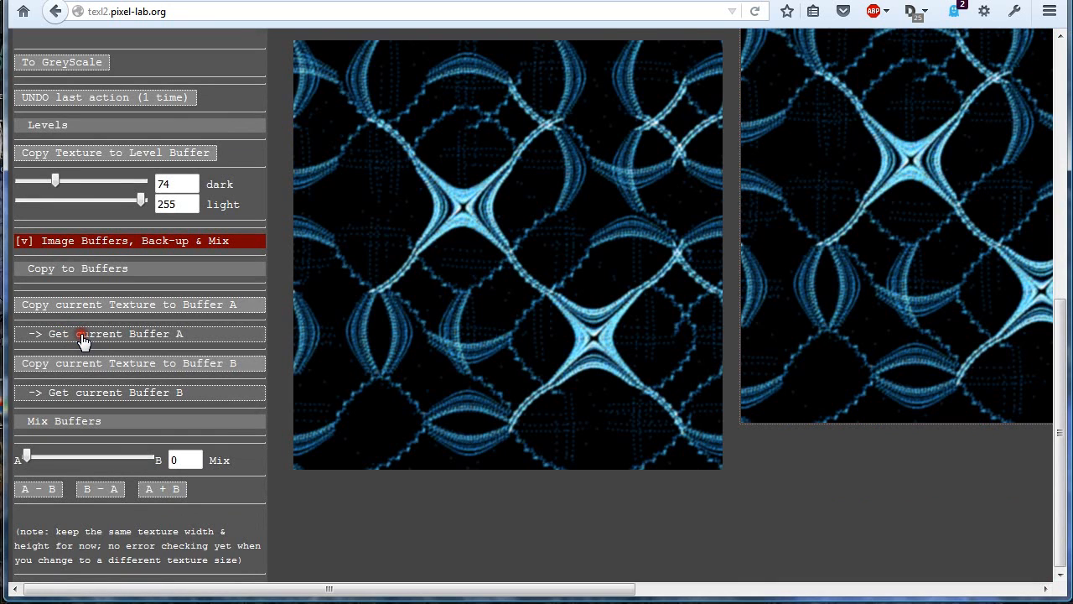
{"action": "left_click", "coordinate": [78, 394]}
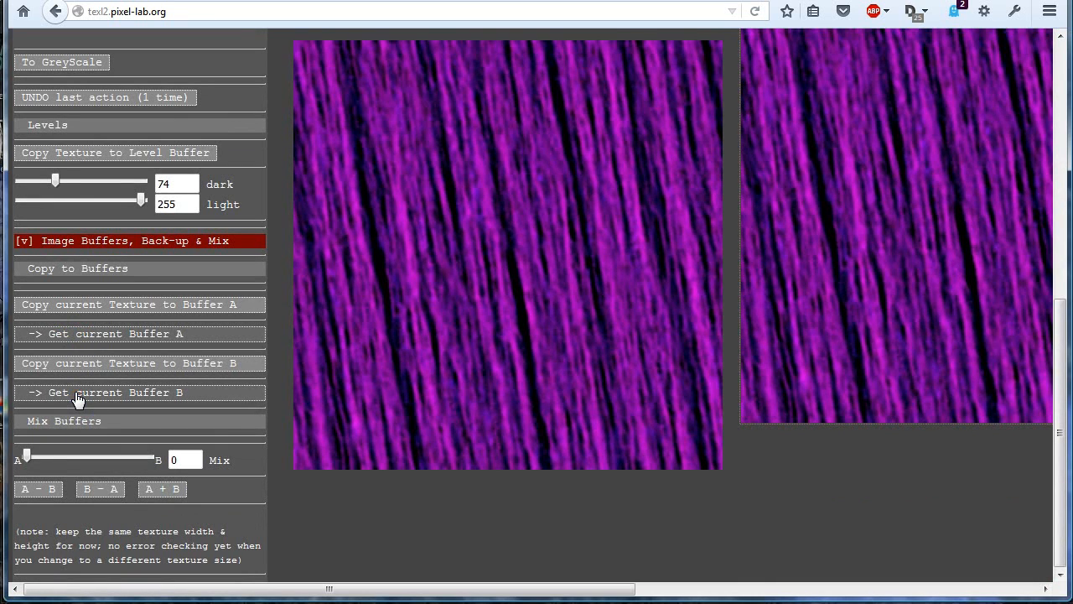
Try the A-to-B mix and the A - B subtraction, and combine the two buffers with B - A.
{"action": "mouse_move", "coordinate": [27, 455]}
{"action": "left_mouse_down"}
{"action": "mouse_move", "coordinate": [131, 455]}
{"action": "mouse_move", "coordinate": [12, 461]}
{"action": "left_mouse_up"}
{"action": "left_click", "coordinate": [34, 491]}
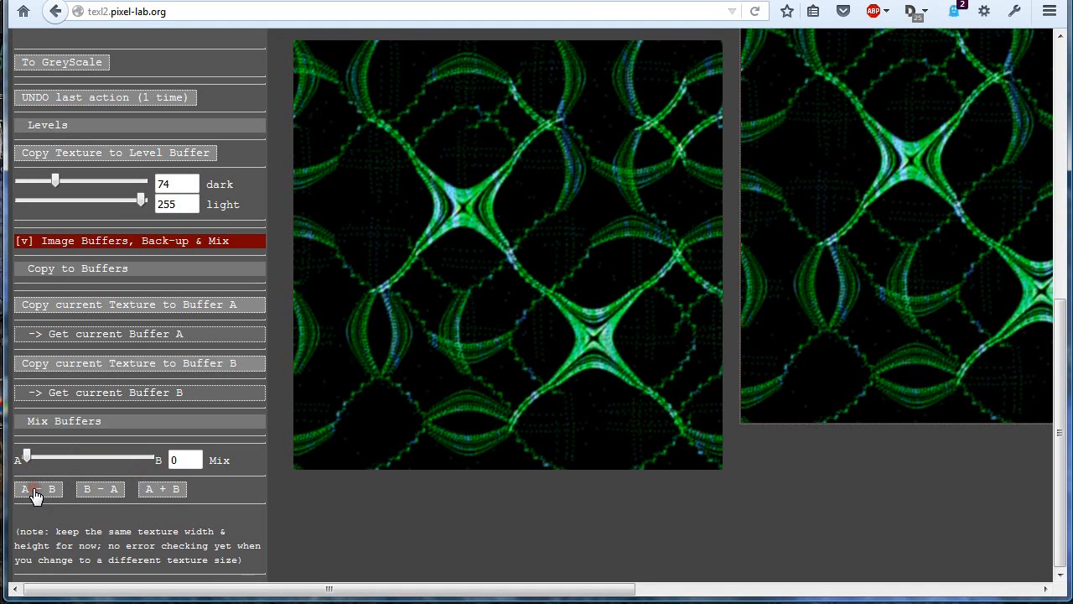
{"action": "left_click", "coordinate": [114, 491]}
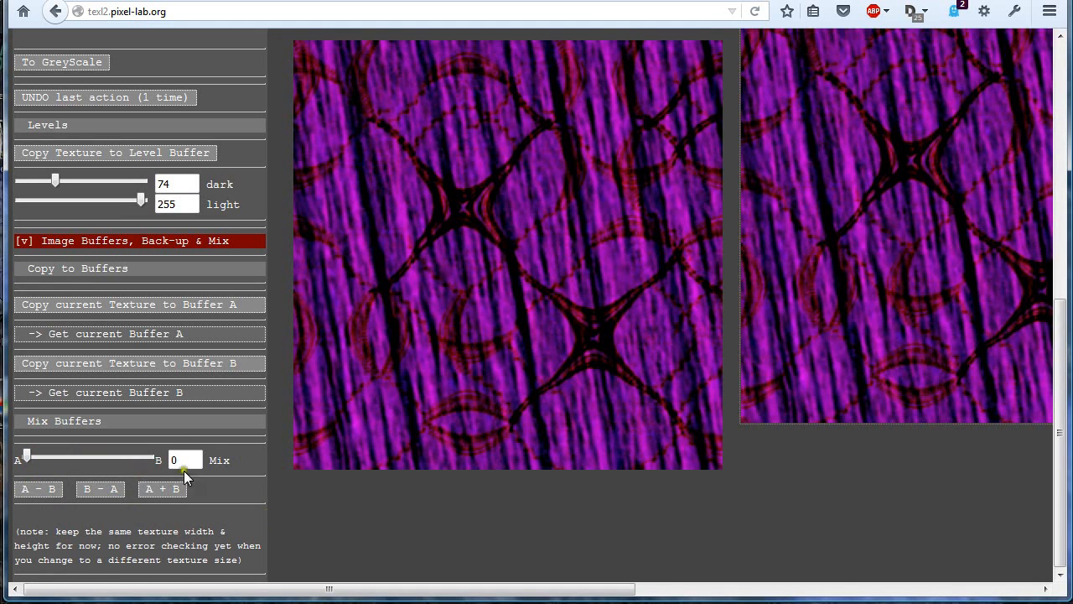
Invert the combined texture's colours and invert them back.
{"action": "scroll", "coordinate": [93, 342], "scroll_direction": "up", "scroll_amount": 4}
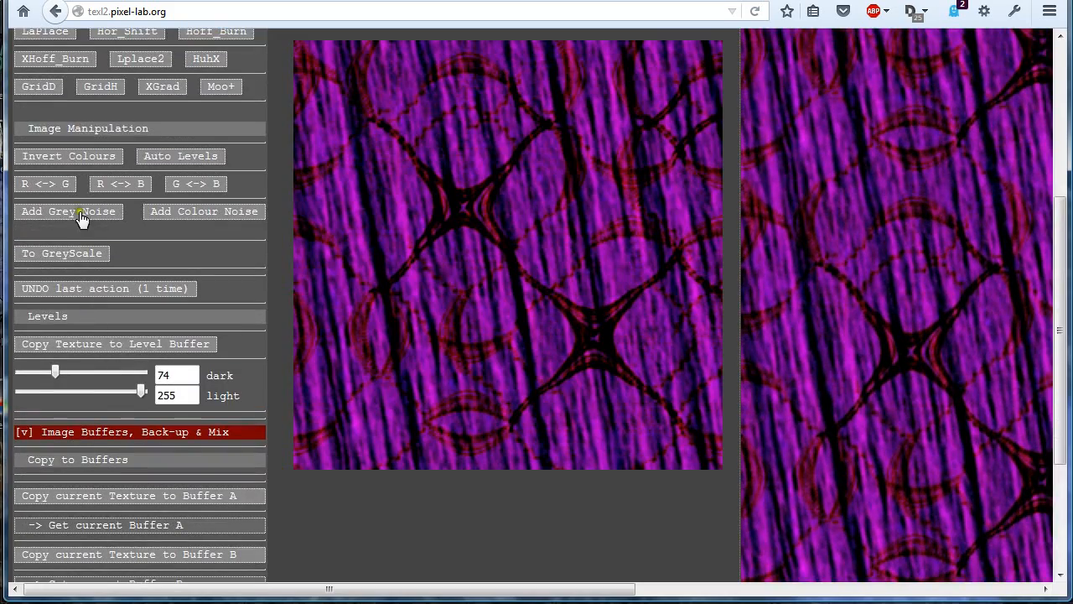
{"action": "left_click", "coordinate": [55, 156]}
{"action": "left_click", "coordinate": [55, 156]}
{"action": "left_click_drag", "start_coordinate": [484, 589], "coordinate": [338, 592]}
Swap the red-blue, green-blue and red-green channels to turn the combined texture green, and inspect its tiled preview.
{"action": "left_click", "coordinate": [108, 185]}
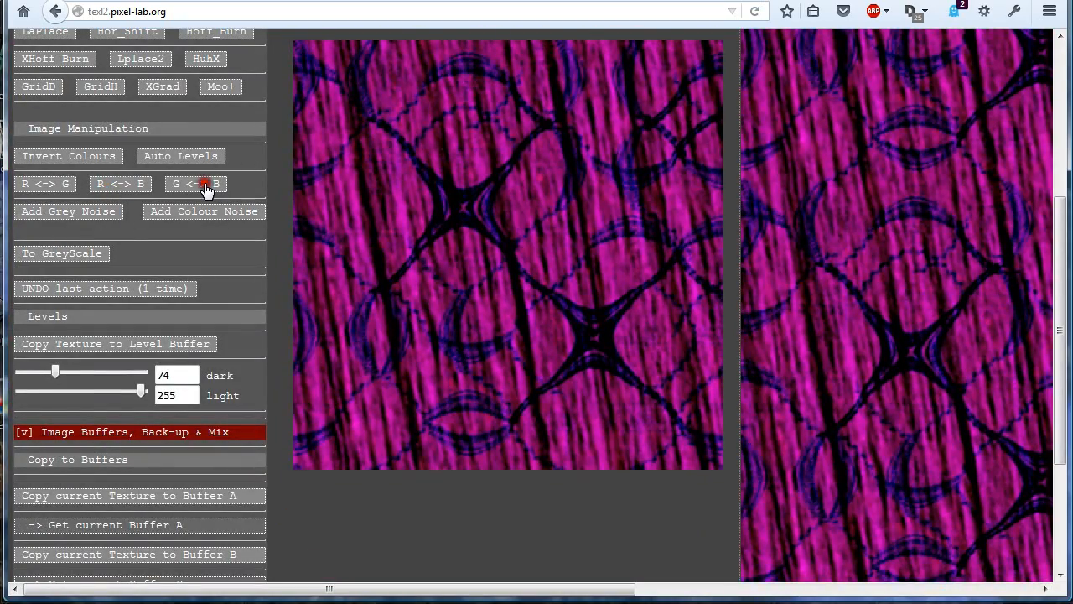
{"action": "left_click", "coordinate": [205, 187]}
{"action": "left_click", "coordinate": [50, 183]}
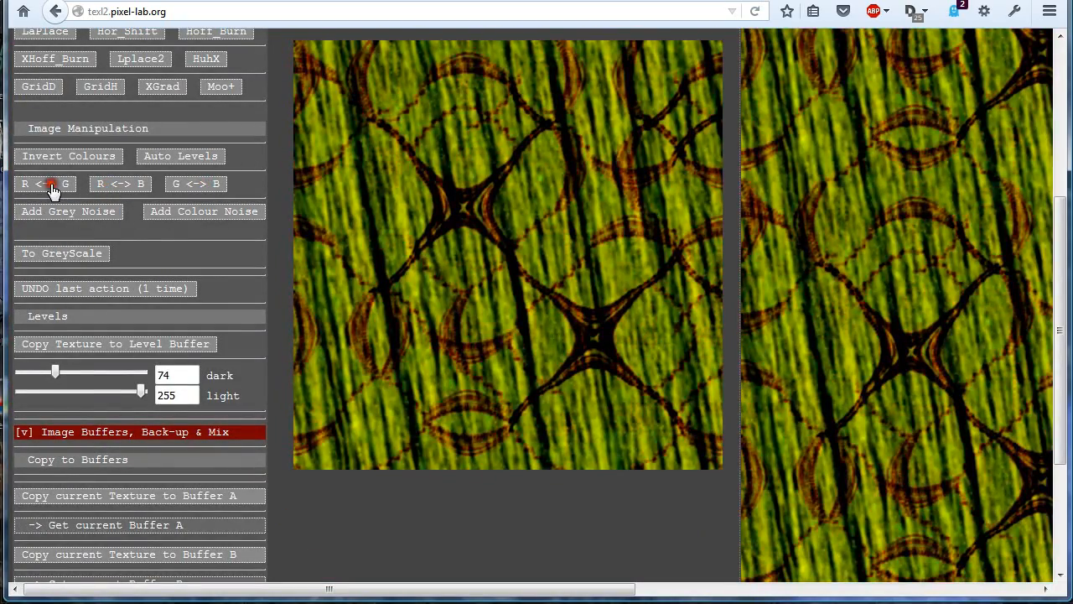
{"action": "left_click_drag", "start_coordinate": [498, 597], "coordinate": [891, 591]}
{"action": "scroll", "coordinate": [752, 392], "scroll_direction": "down", "scroll_amount": 3}
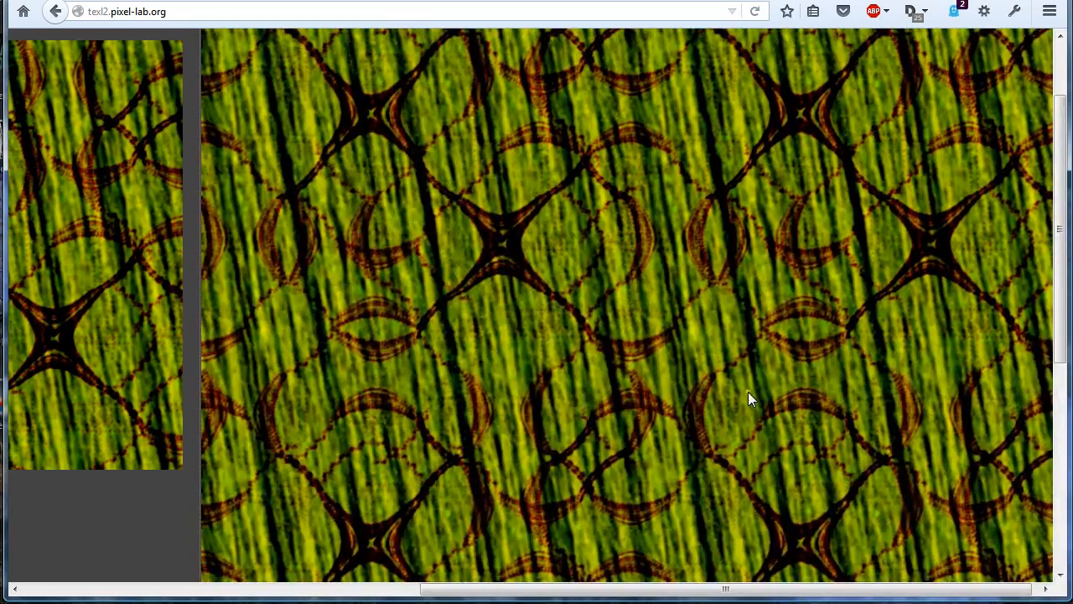
{"action": "left_click_drag", "start_coordinate": [710, 584], "coordinate": [331, 579]}
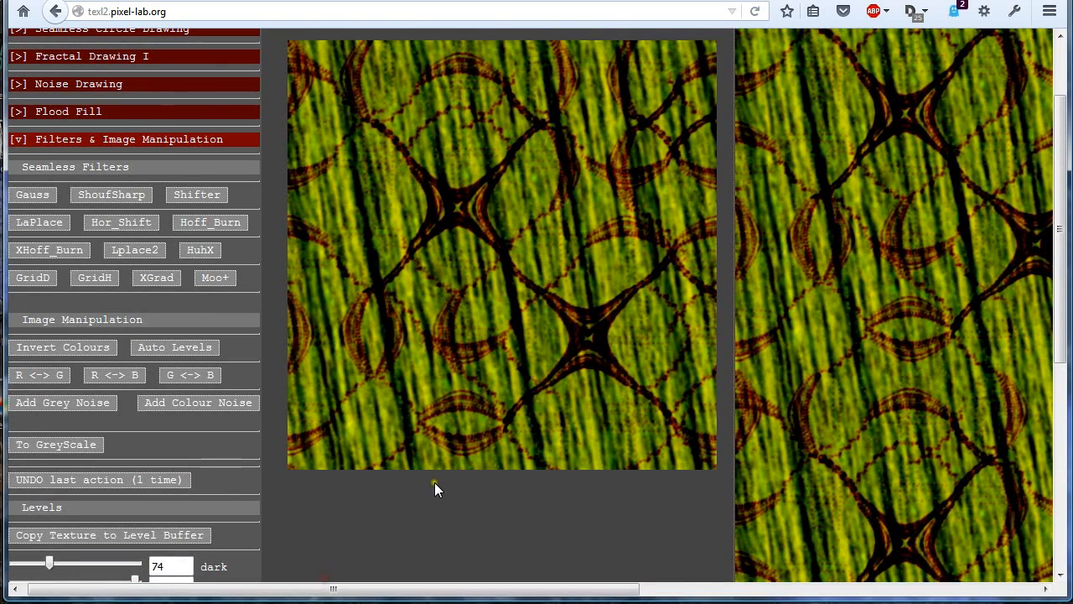
Collapse the Filters & Image Manipulation and the Image Buffers, Back-up & Mix sections.
{"action": "left_click", "coordinate": [36, 146]}
{"action": "left_click", "coordinate": [50, 168]}
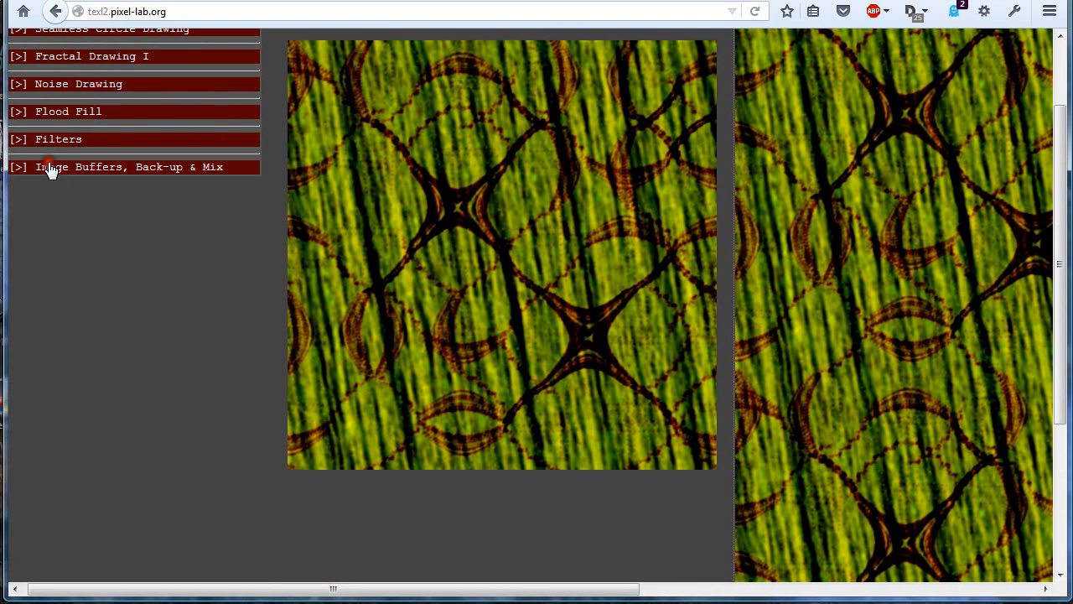
{"action": "scroll", "coordinate": [208, 298], "scroll_direction": "up", "scroll_amount": 2}
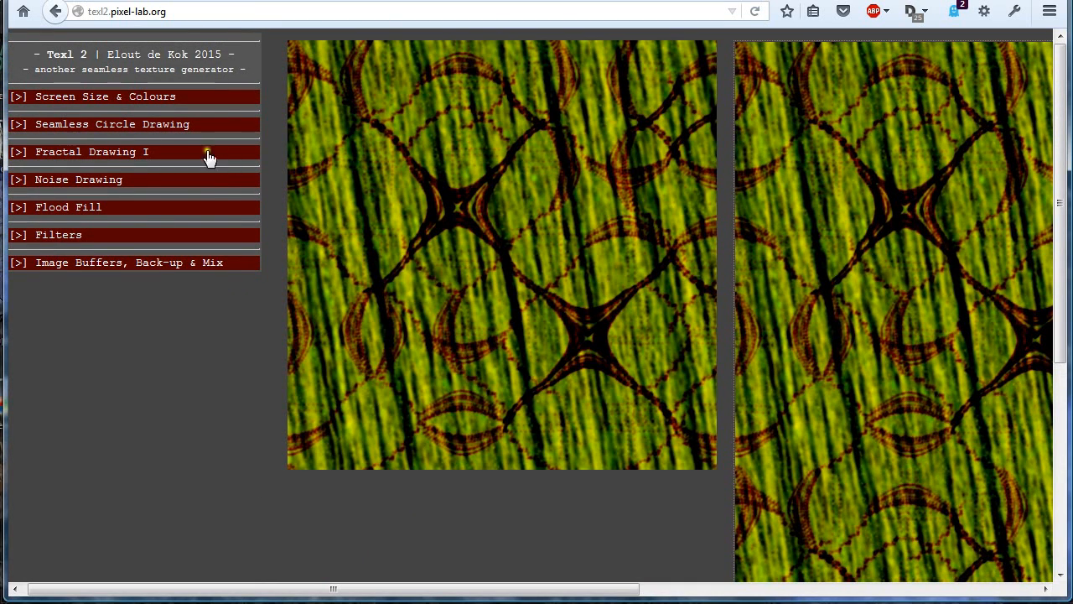
Look briefly into the Screen Size & Colours section and expand the Fractal Drawing I settings.
{"action": "left_click", "coordinate": [90, 105]}
{"action": "left_click", "coordinate": [90, 104]}
{"action": "left_click", "coordinate": [97, 154]}
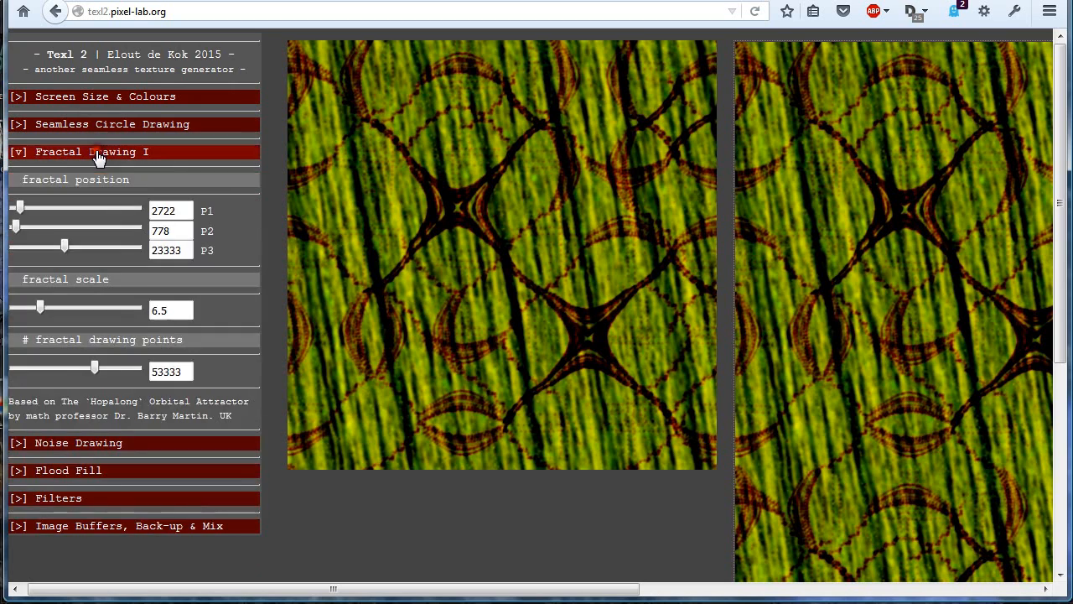
Collapse the Fractal Drawing I section, expand Noise Drawing, enable noise drawing and clear the canvas.
{"action": "left_click", "coordinate": [63, 149]}
{"action": "left_click", "coordinate": [65, 179]}
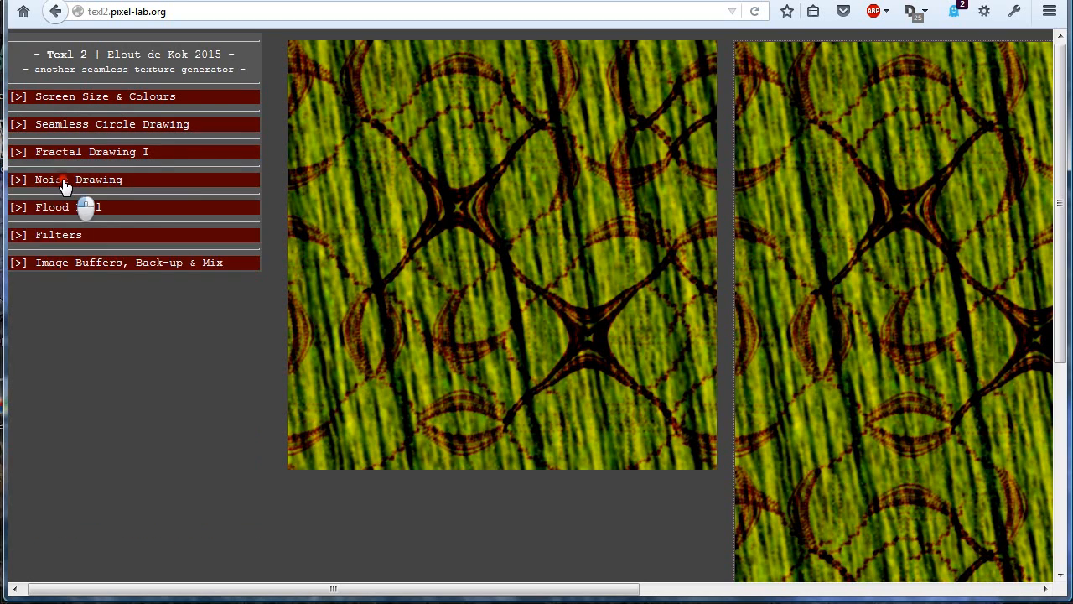
{"action": "left_click", "coordinate": [14, 207]}
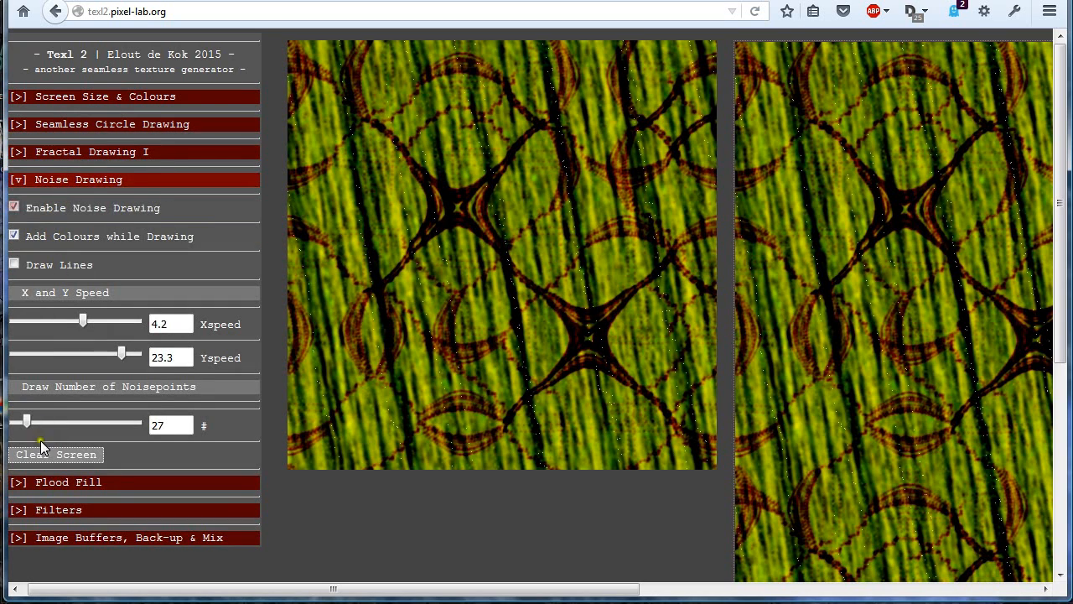
{"action": "left_click", "coordinate": [46, 455]}
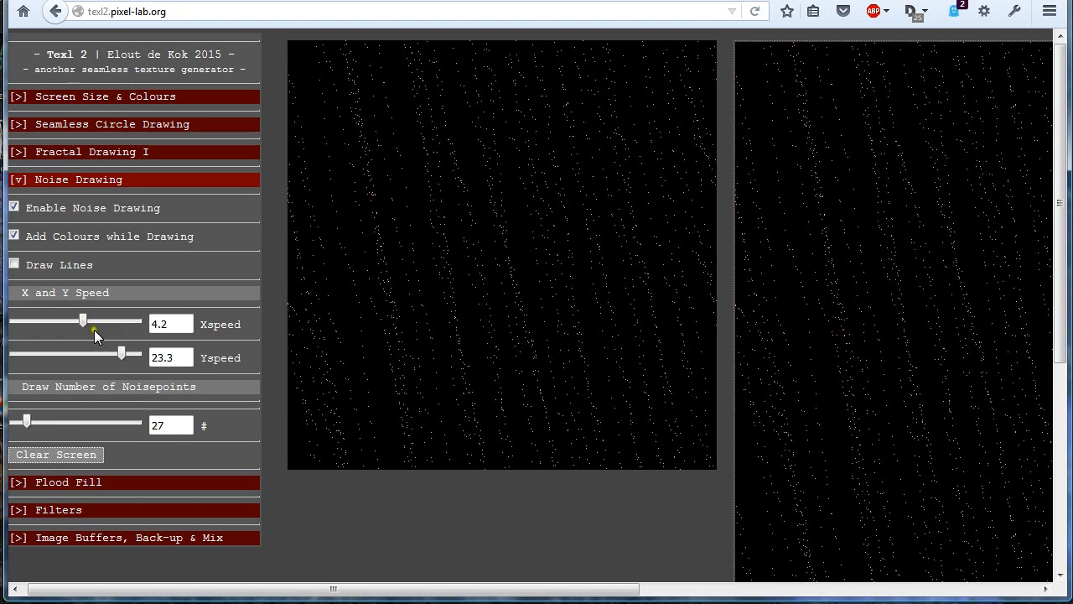
Set the noise drawing's Xspeed to 12.5 and Yspeed to 1.7, and clear the canvas.
{"action": "left_click_drag", "start_coordinate": [128, 356], "coordinate": [108, 353]}
{"action": "left_click_drag", "start_coordinate": [75, 319], "coordinate": [76, 320]}
{"action": "mouse_move", "coordinate": [107, 353]}
{"action": "left_mouse_down"}
{"action": "mouse_move", "coordinate": [81, 357]}
{"action": "mouse_move", "coordinate": [79, 338]}
{"action": "mouse_move", "coordinate": [100, 340]}
{"action": "left_mouse_up"}
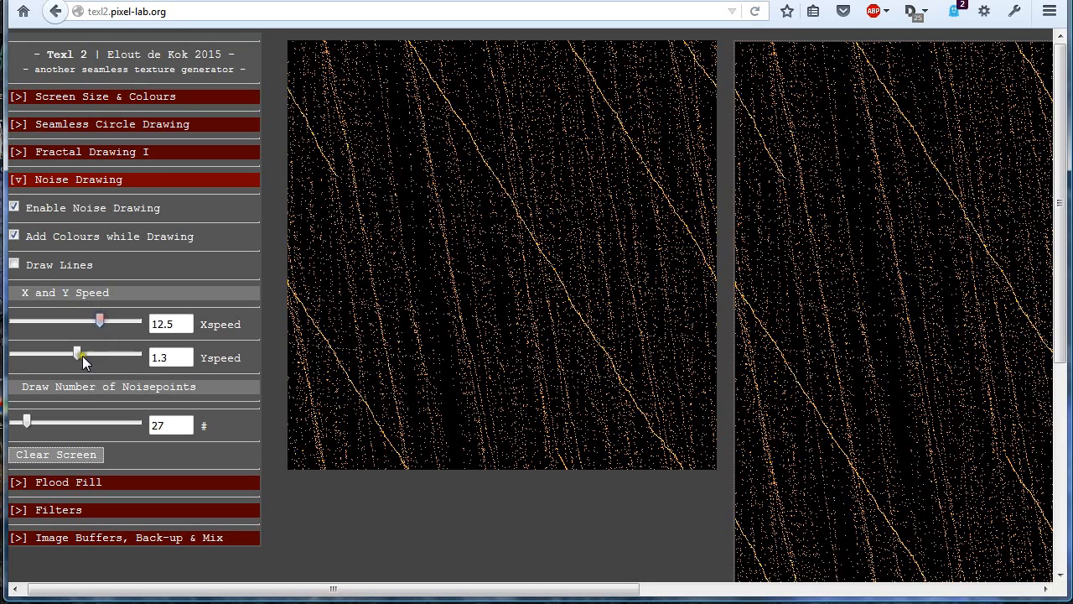
{"action": "left_click", "coordinate": [77, 355]}
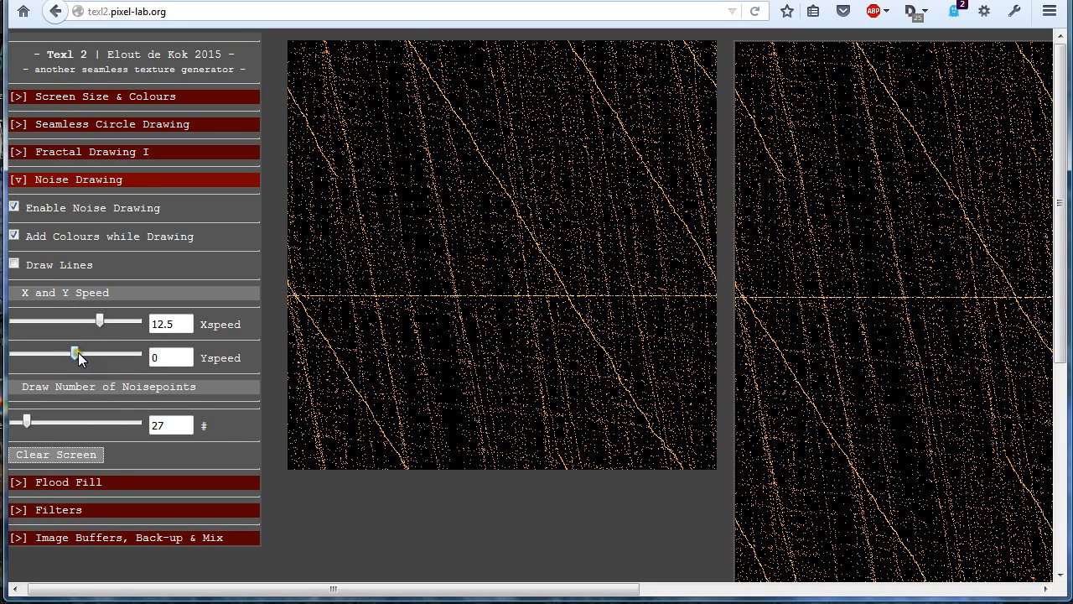
{"action": "left_click", "coordinate": [60, 456]}
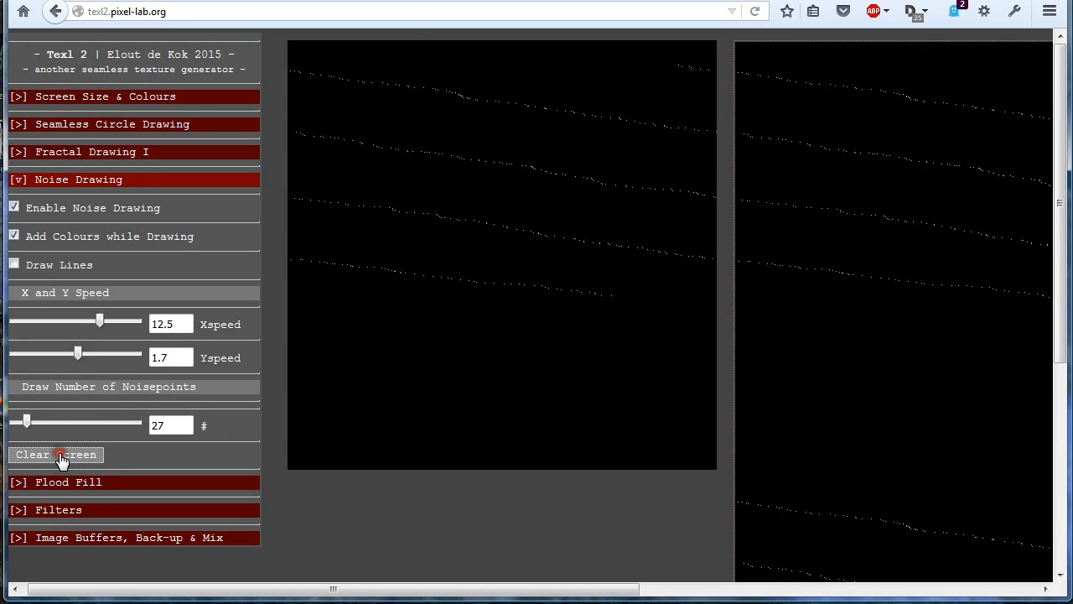
Turn on Draw Lines for the noise drawing and set the number of noise points to 15.
{"action": "left_click", "coordinate": [16, 266]}
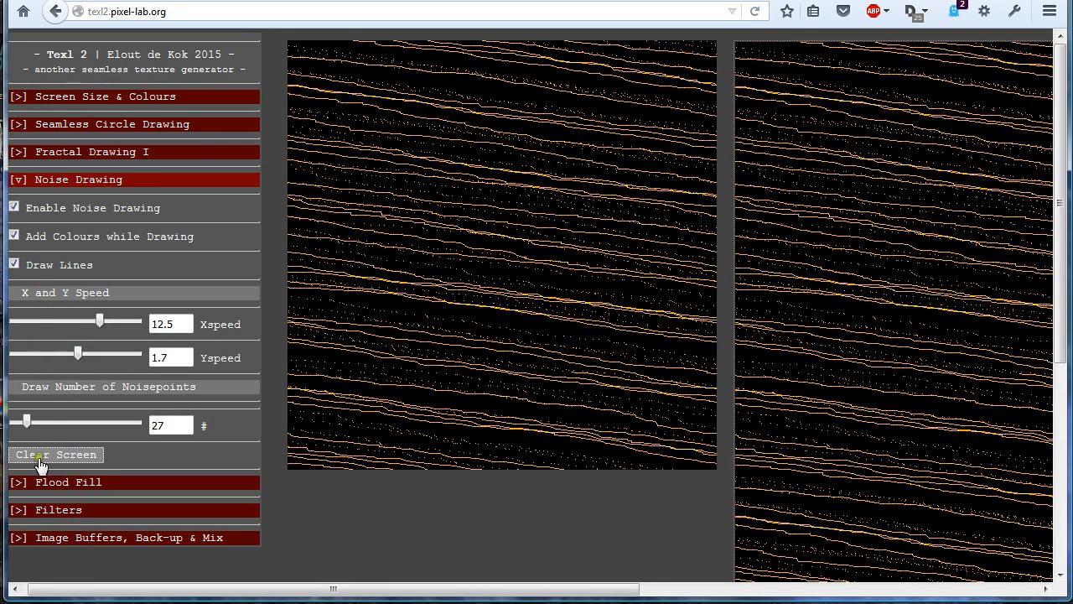
{"action": "left_click_drag", "start_coordinate": [27, 422], "coordinate": [21, 424]}
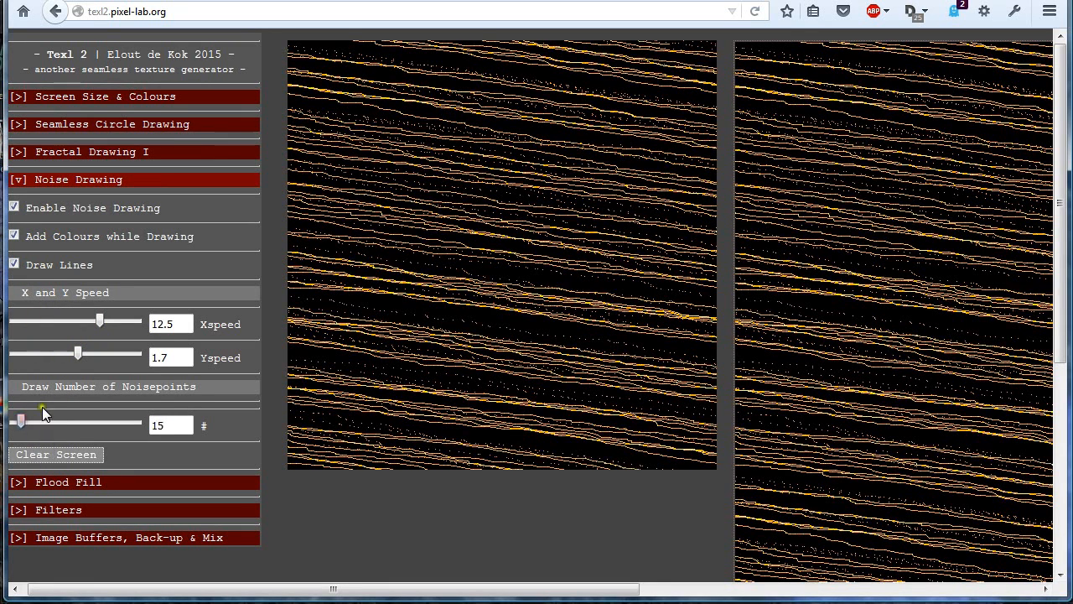
Expand the filters section, blur the noise lines repeatedly with the Gauss filter, and disable noise drawing.
{"action": "left_click", "coordinate": [45, 510]}
{"action": "scroll", "coordinate": [91, 416], "scroll_direction": "down", "scroll_amount": 2}
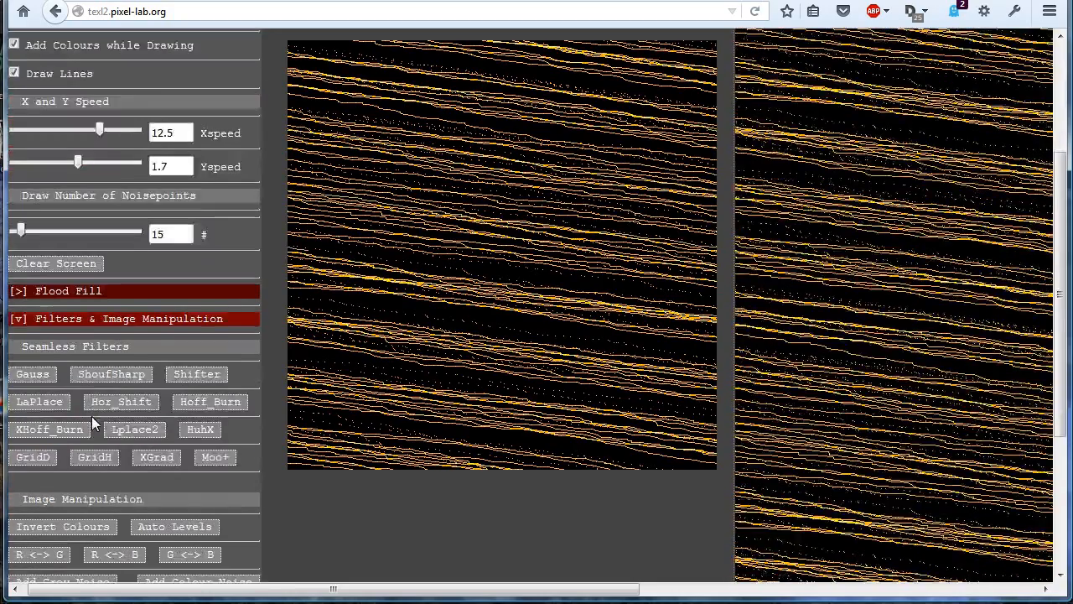
{"action": "left_click", "coordinate": [39, 374]}
{"action": "left_click", "coordinate": [40, 373]}
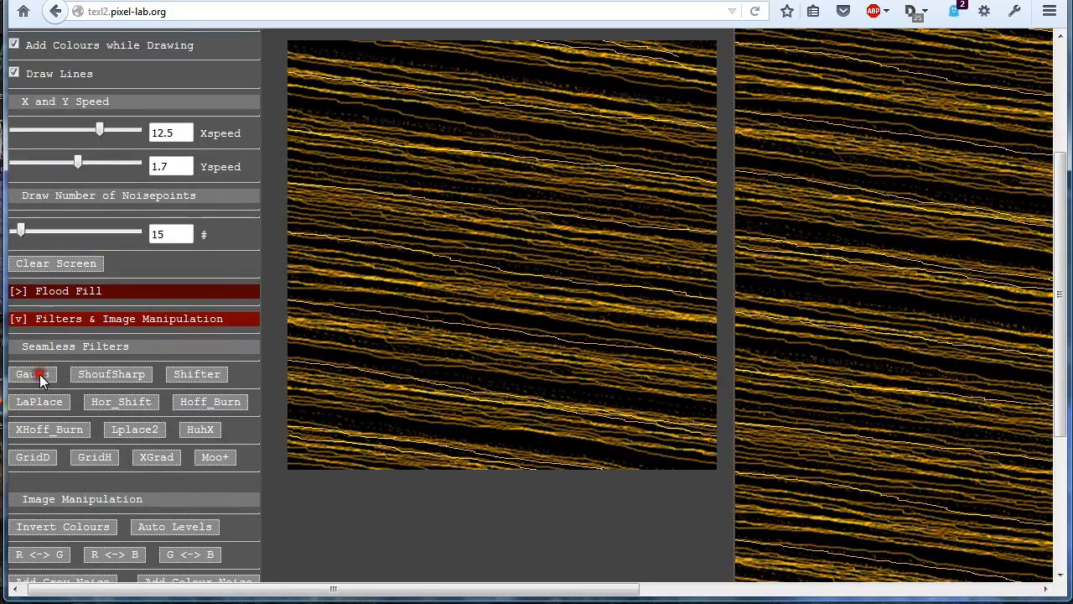
{"action": "left_click", "coordinate": [39, 374]}
{"action": "left_click", "coordinate": [39, 374]}
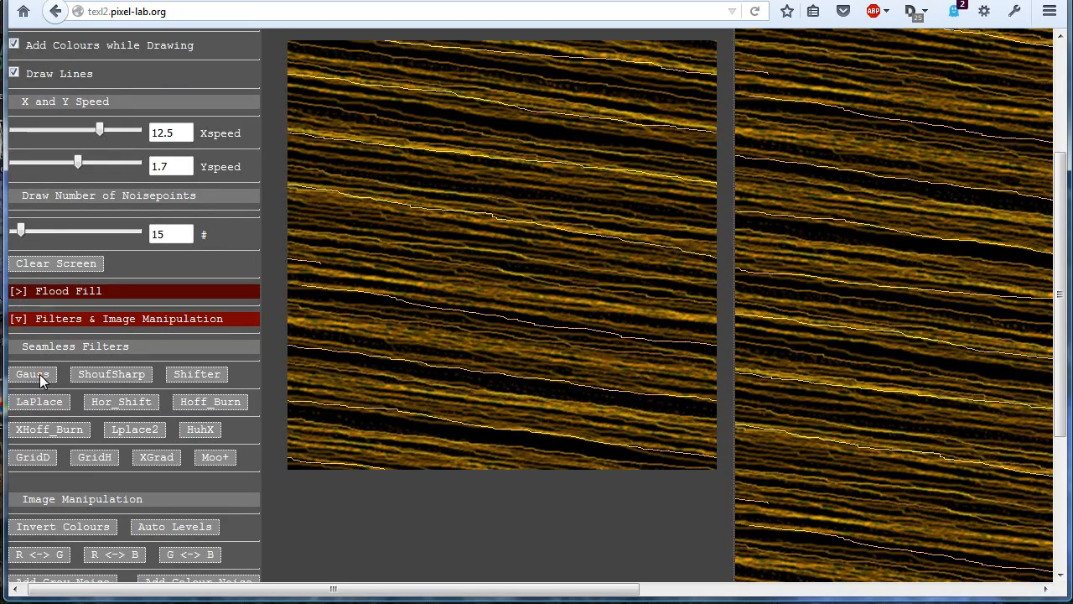
{"action": "left_click", "coordinate": [40, 374]}
{"action": "scroll", "coordinate": [57, 195], "scroll_direction": "up", "scroll_amount": 2}
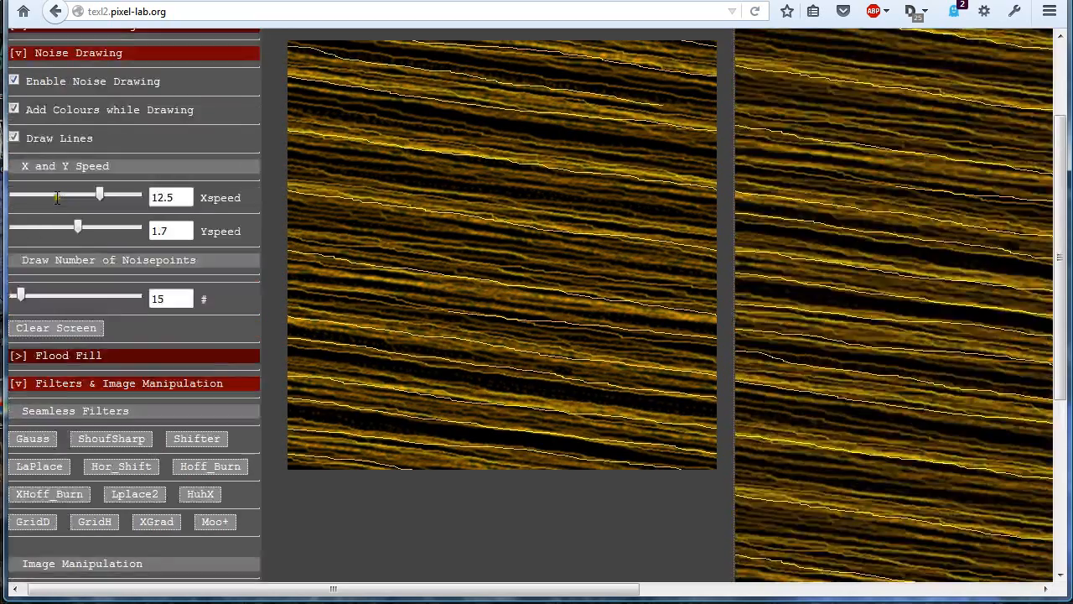
{"action": "left_click", "coordinate": [40, 208]}
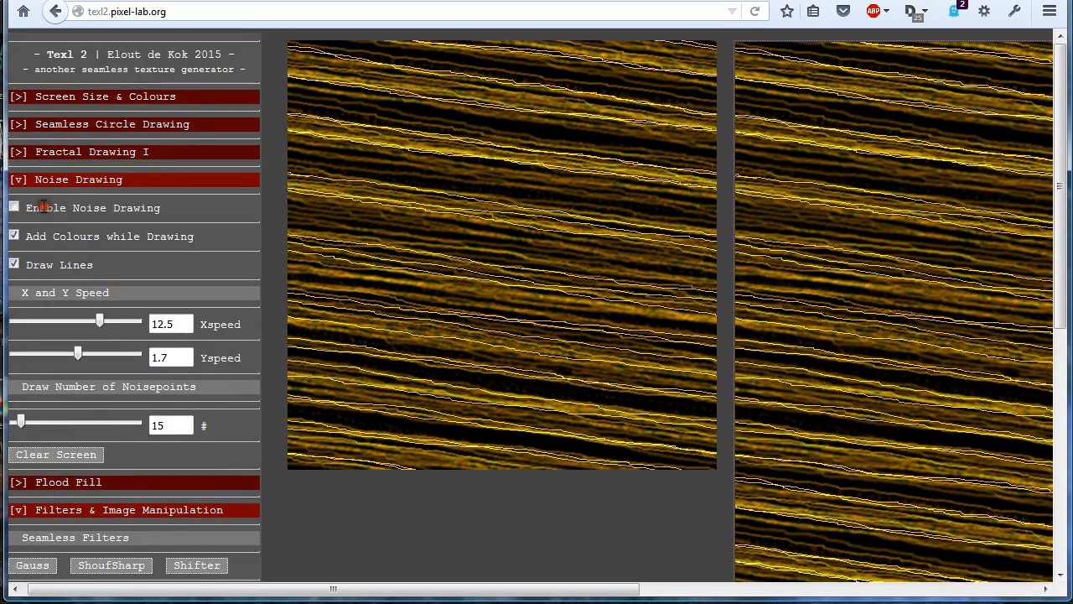
Expand the Screen Size & Colours section and set the drawing colour to red 193 and green 147.
{"action": "left_click", "coordinate": [17, 99]}
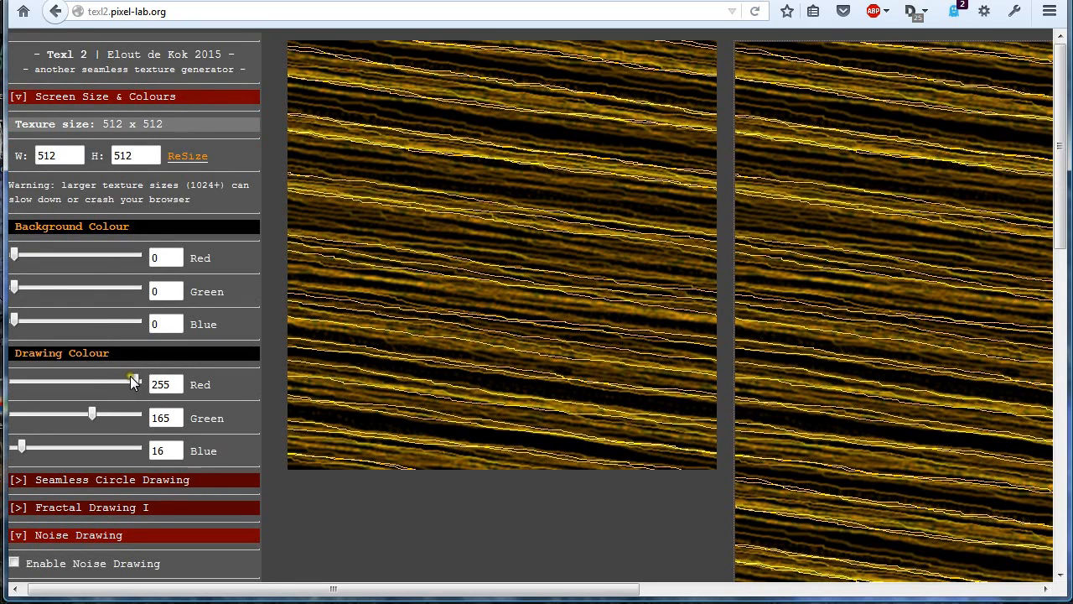
{"action": "mouse_move", "coordinate": [132, 379]}
{"action": "left_mouse_down"}
{"action": "mouse_move", "coordinate": [109, 387]}
{"action": "mouse_move", "coordinate": [117, 415]}
{"action": "mouse_move", "coordinate": [75, 414]}
{"action": "left_mouse_up"}
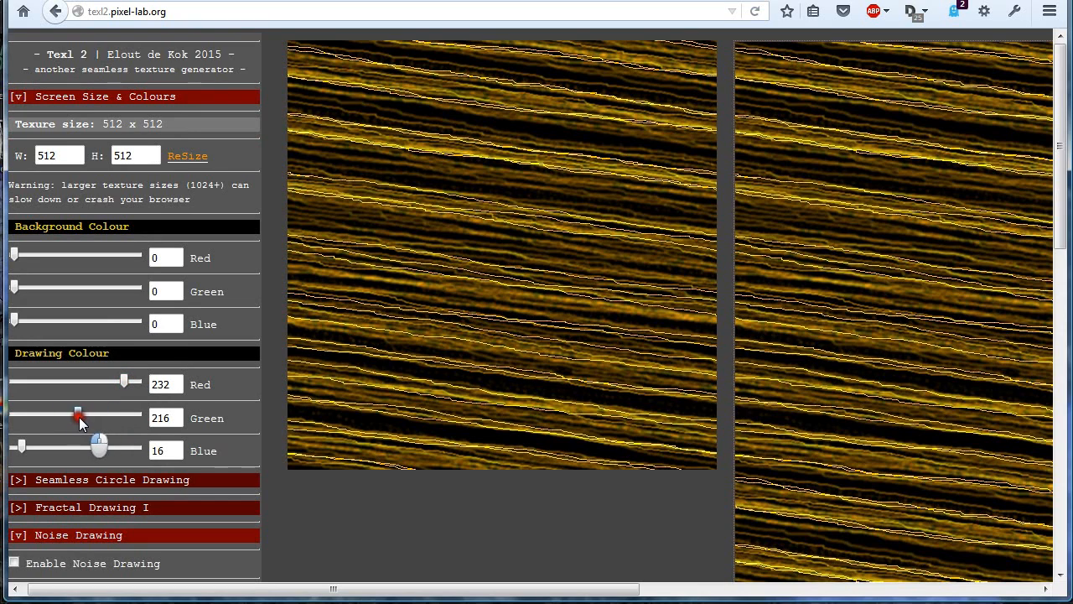
{"action": "left_click_drag", "start_coordinate": [120, 385], "coordinate": [106, 382]}
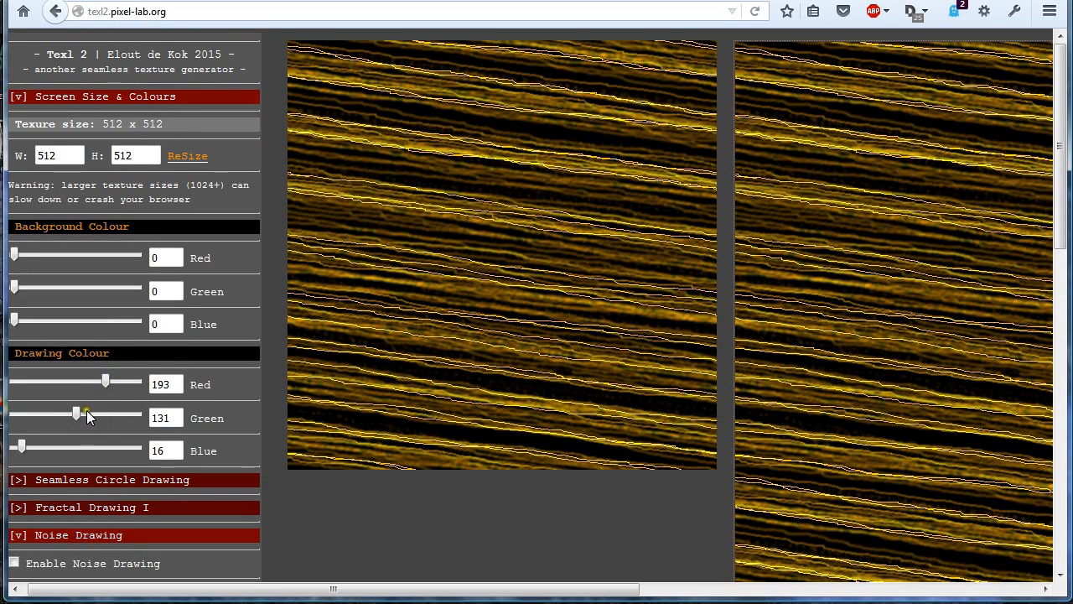
{"action": "left_click", "coordinate": [86, 412]}
{"action": "left_click_drag", "start_coordinate": [86, 419], "coordinate": [92, 416]}
Clear the canvas and enable noise drawing with Add Colours while Drawing on.
{"action": "scroll", "coordinate": [109, 394], "scroll_direction": "down", "scroll_amount": 8}
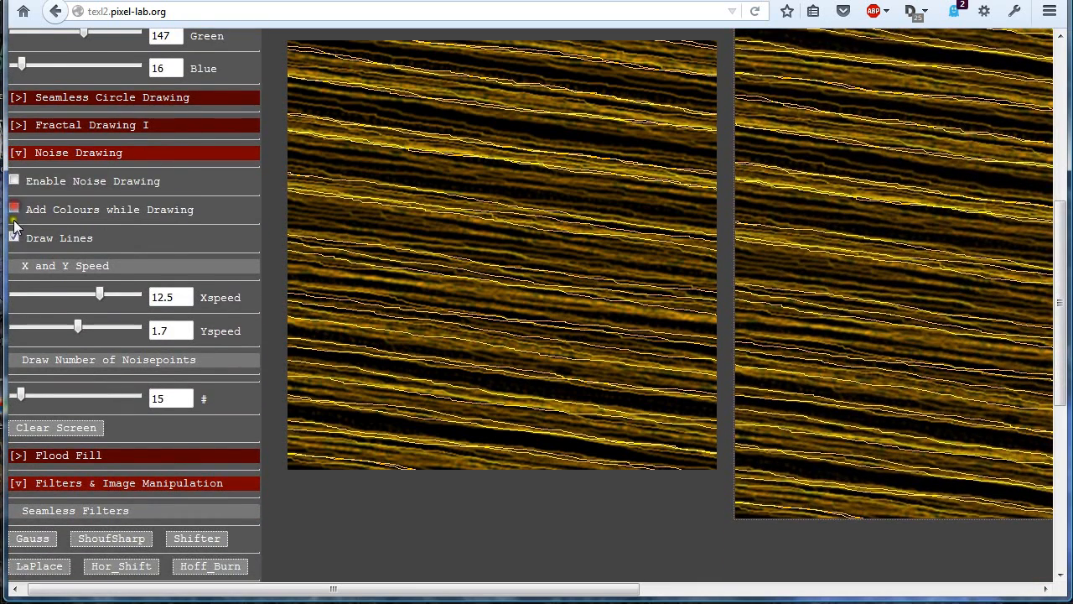
{"action": "left_click", "coordinate": [52, 426]}
{"action": "left_click", "coordinate": [14, 209]}
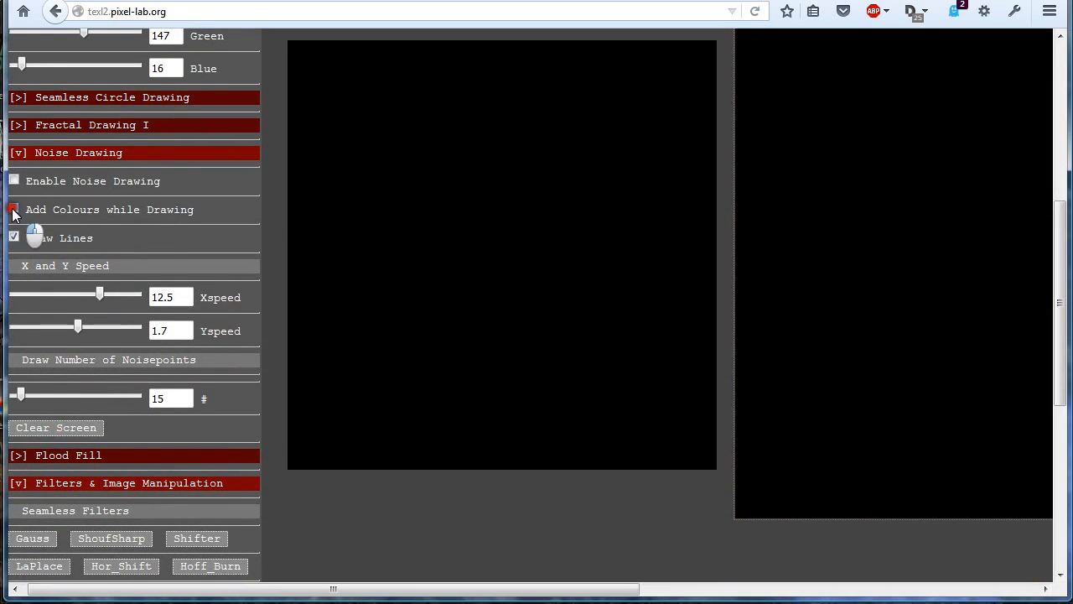
{"action": "left_click", "coordinate": [17, 180]}
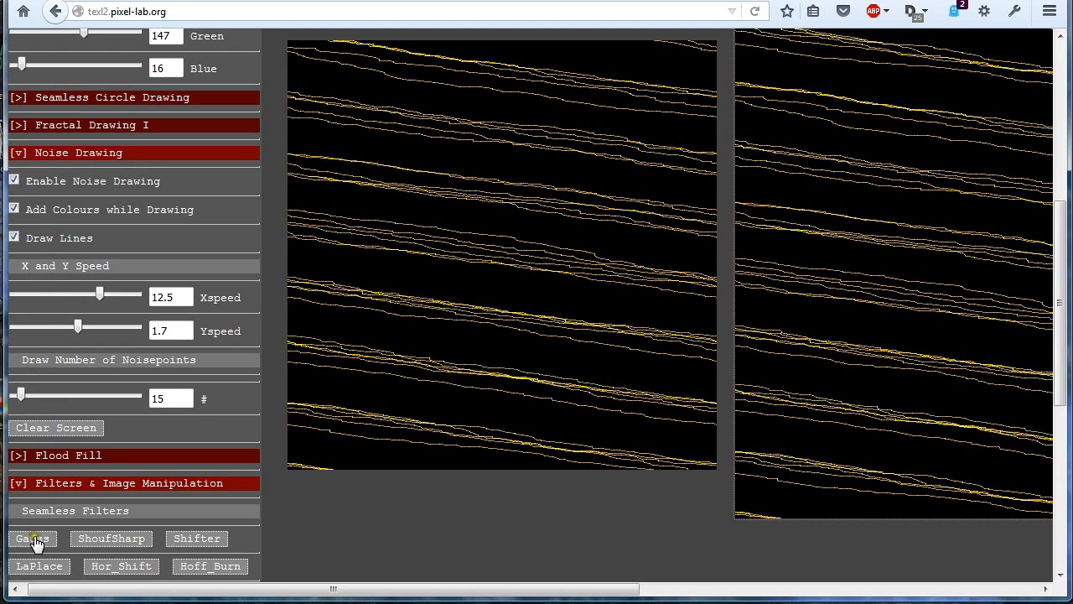
Set the number of noise points to 26 and repeatedly apply the Gauss filter to the noise lines as they are drawn.
{"action": "left_click", "coordinate": [35, 540]}
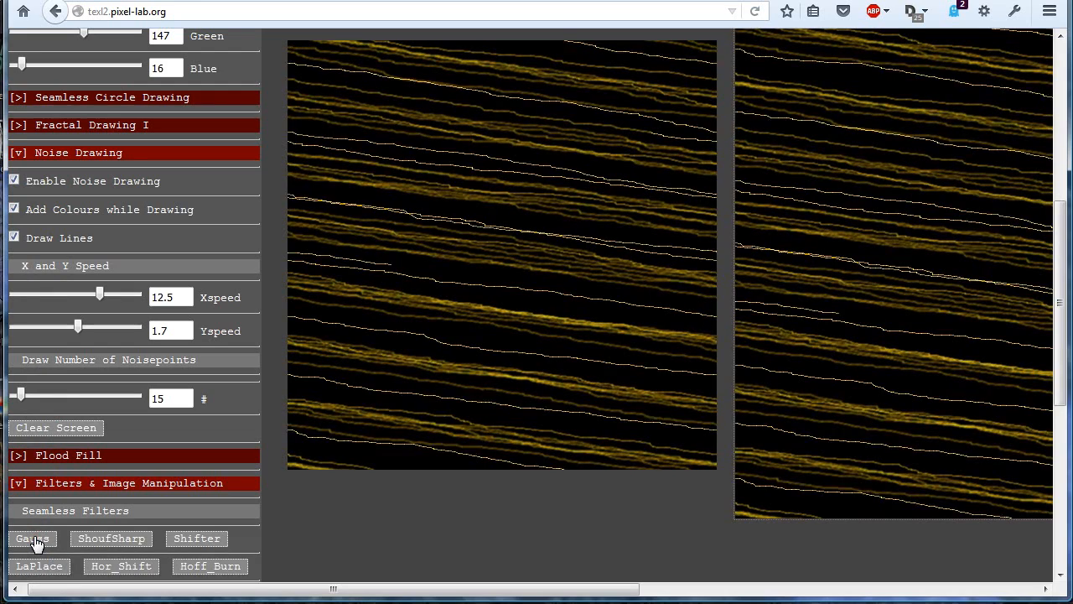
{"action": "left_click_drag", "start_coordinate": [24, 399], "coordinate": [29, 399]}
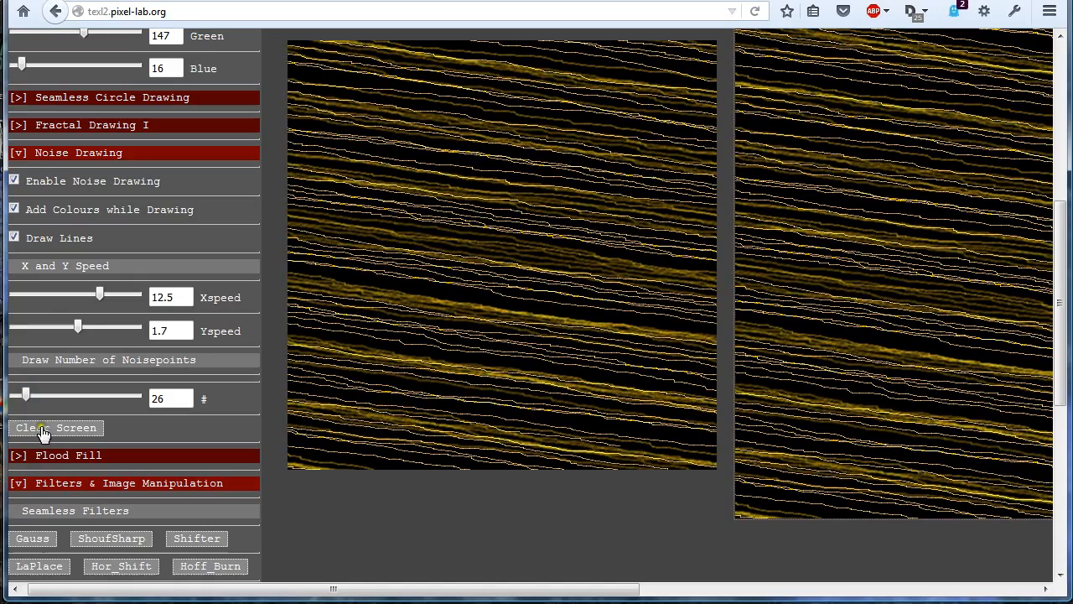
{"action": "left_click", "coordinate": [29, 539]}
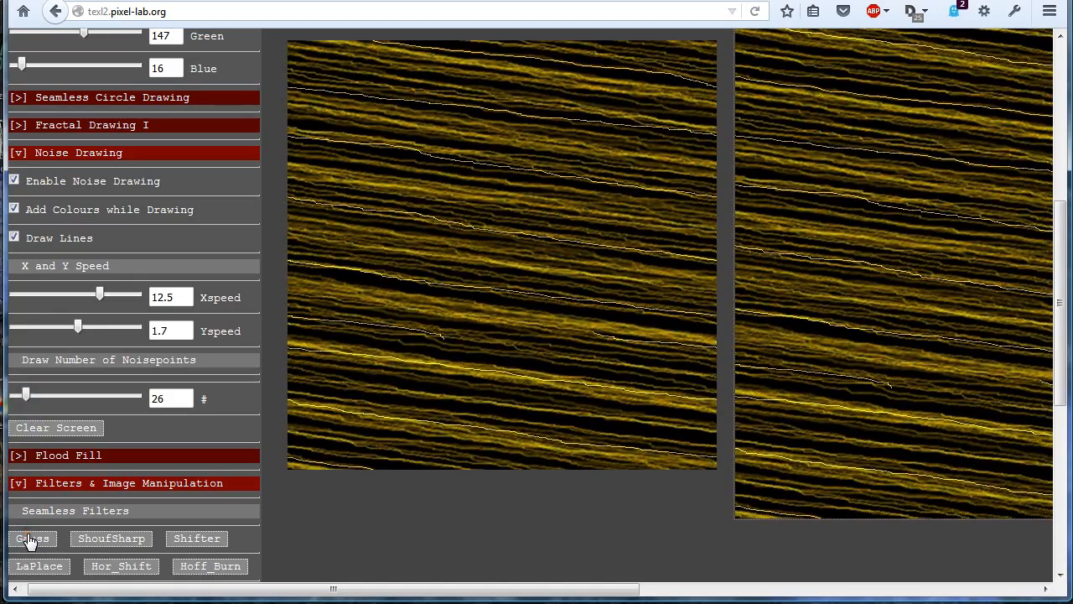
{"action": "triple_click", "coordinate": [30, 542]}
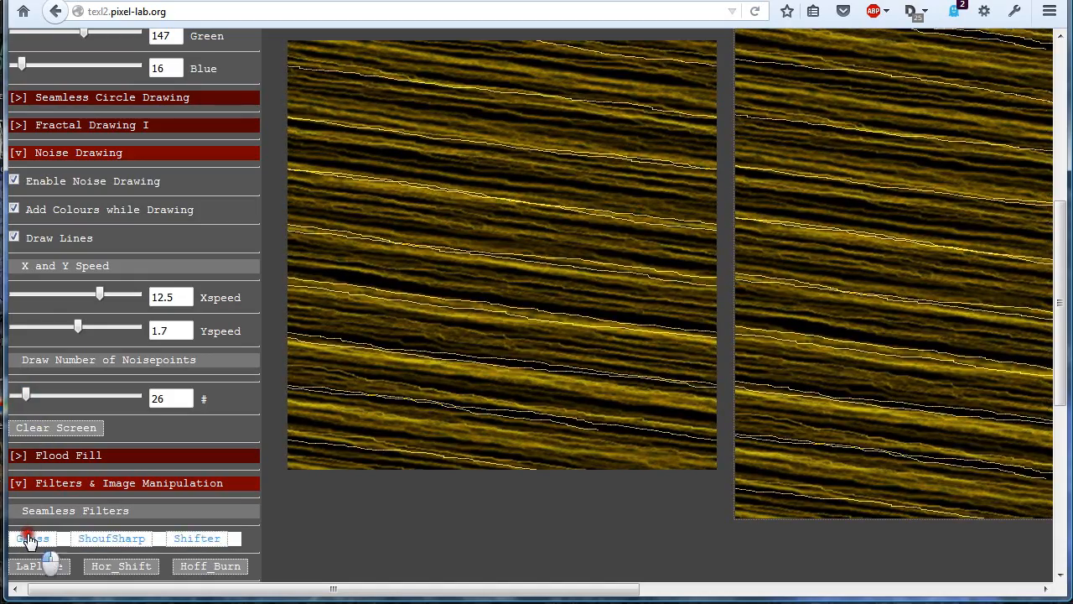
{"action": "left_click", "coordinate": [29, 539]}
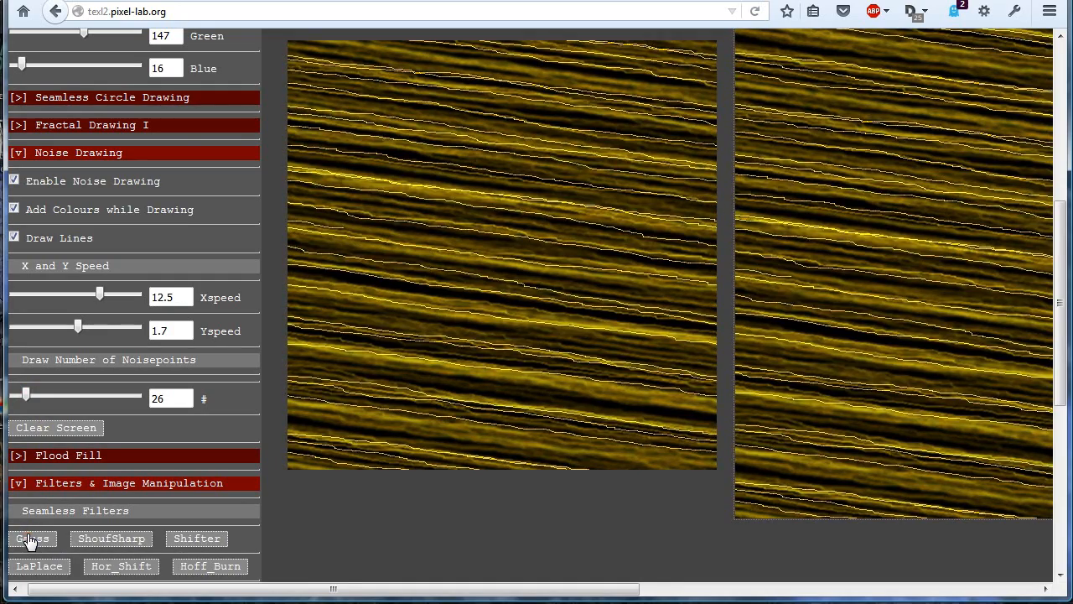
{"action": "left_click", "coordinate": [30, 539]}
Turn off Draw Lines and apply the Gauss filter three times while dotted noise is drawn.
{"action": "left_click", "coordinate": [13, 237]}
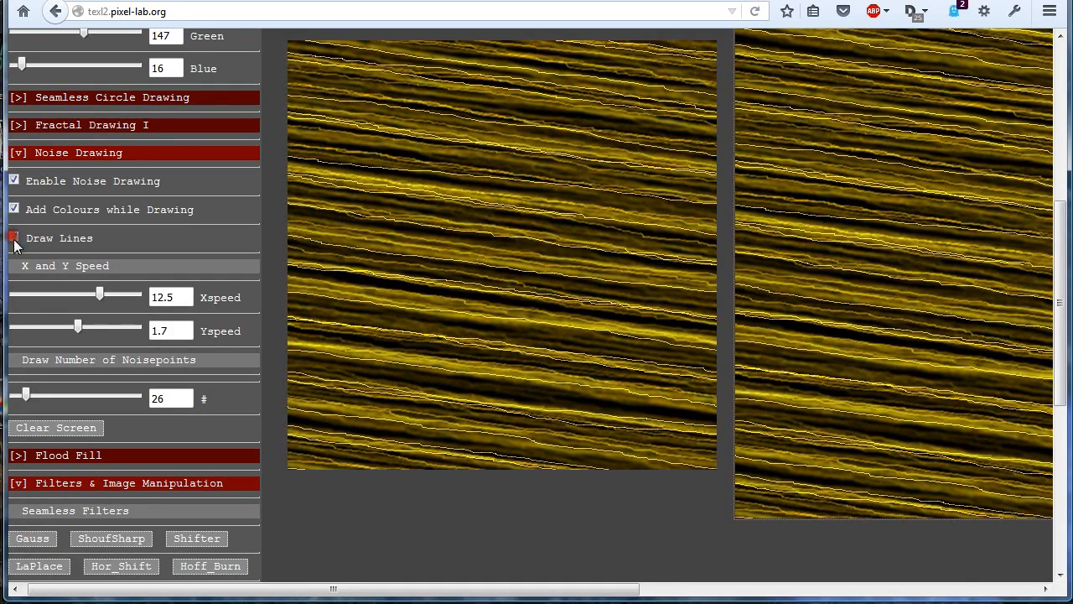
{"action": "left_click", "coordinate": [30, 539]}
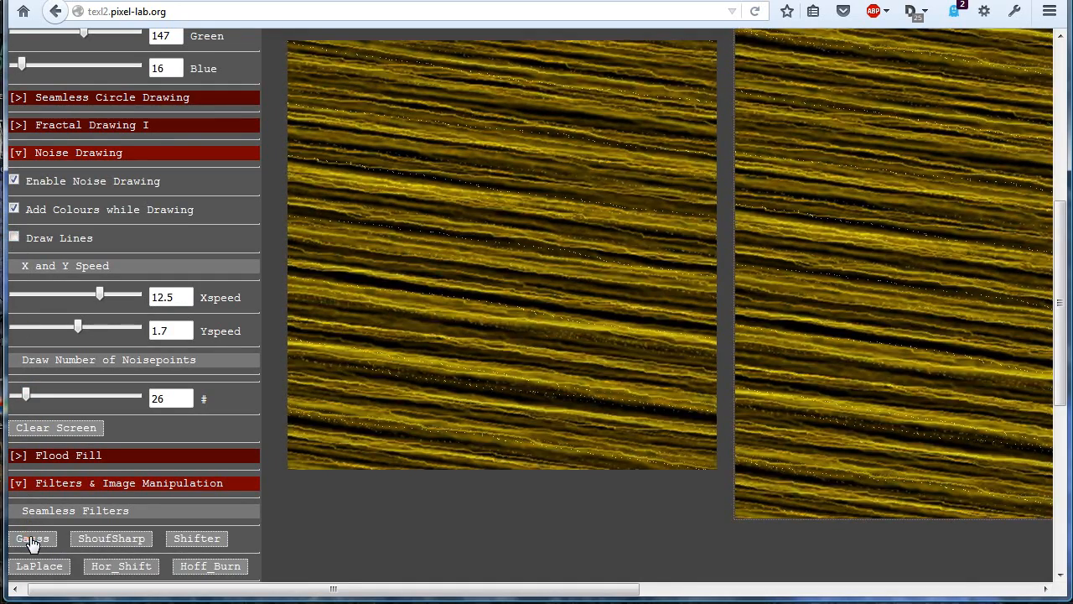
{"action": "left_click", "coordinate": [30, 539]}
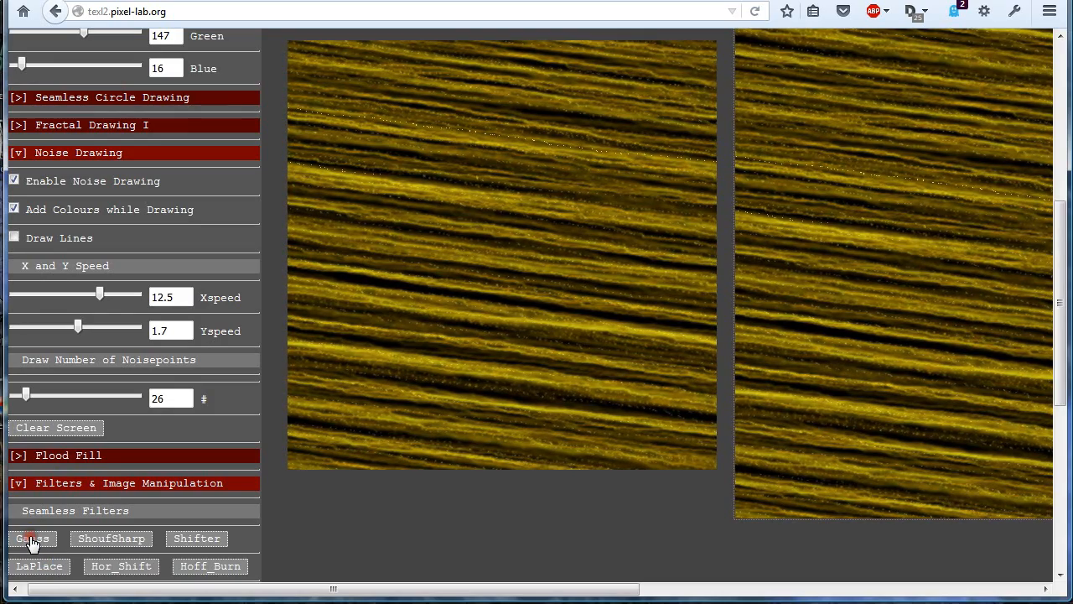
{"action": "left_click", "coordinate": [30, 539]}
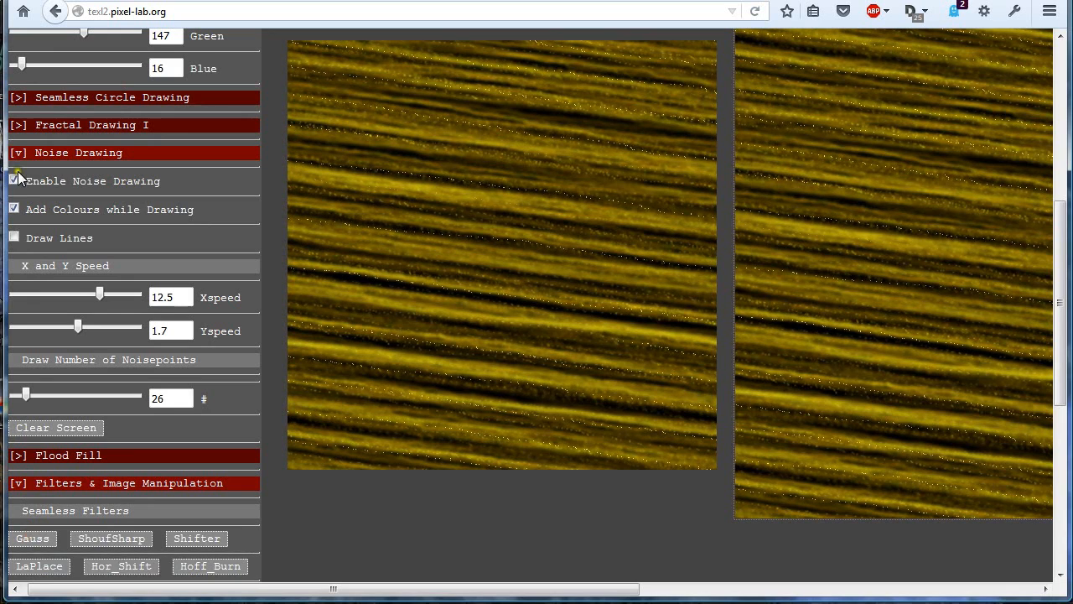
Disable noise drawing and soften the striped texture with two more Gauss passes.
{"action": "left_click", "coordinate": [14, 180]}
{"action": "left_click", "coordinate": [30, 539]}
{"action": "scroll", "coordinate": [89, 470], "scroll_direction": "down", "scroll_amount": 2}
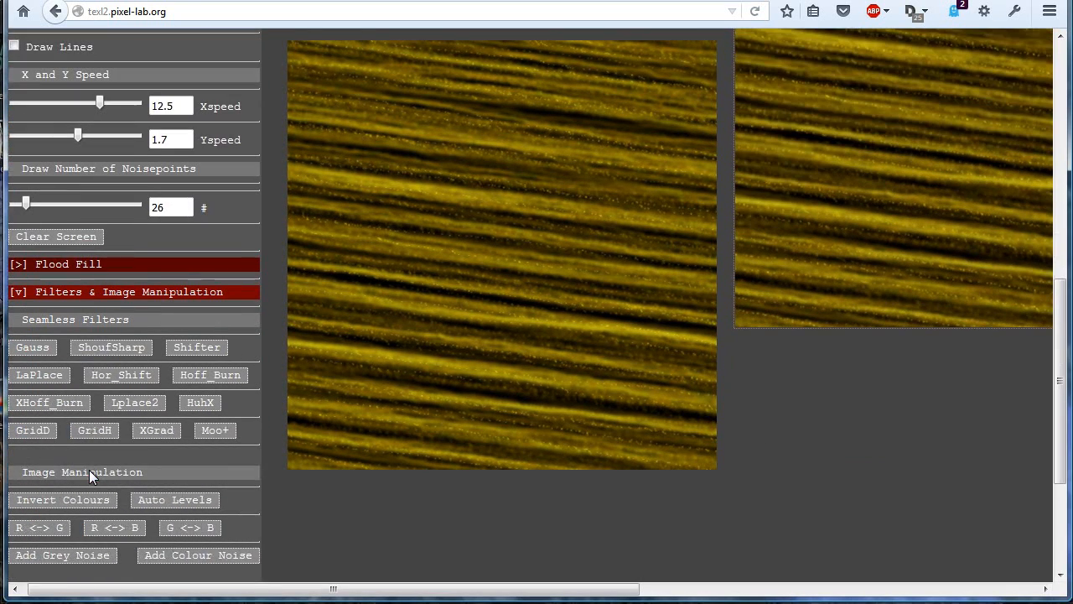
{"action": "left_click", "coordinate": [32, 348]}
Swap the striped texture's red-blue, green-blue and red-green channels in turn until it is purple.
{"action": "scroll", "coordinate": [563, 327], "scroll_direction": "up", "scroll_amount": 3}
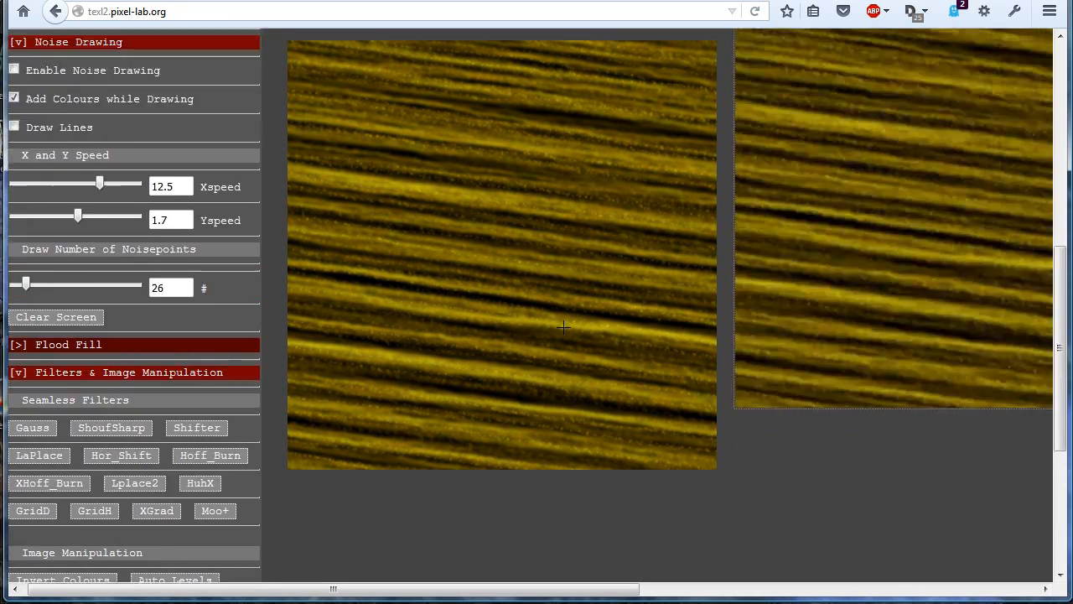
{"action": "scroll", "coordinate": [198, 375], "scroll_direction": "down", "scroll_amount": 5}
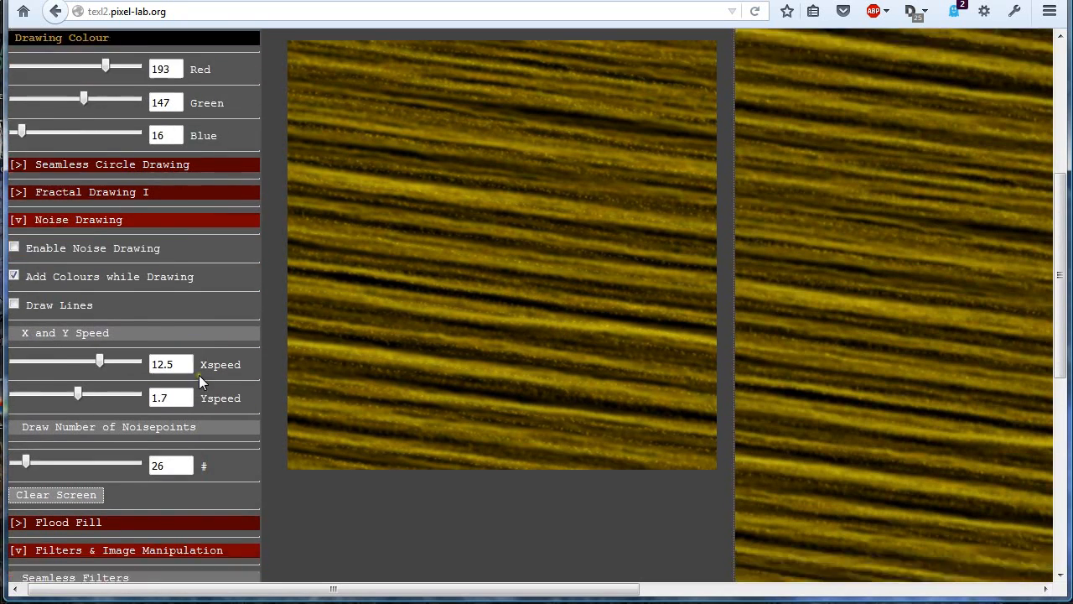
{"action": "left_click", "coordinate": [129, 333]}
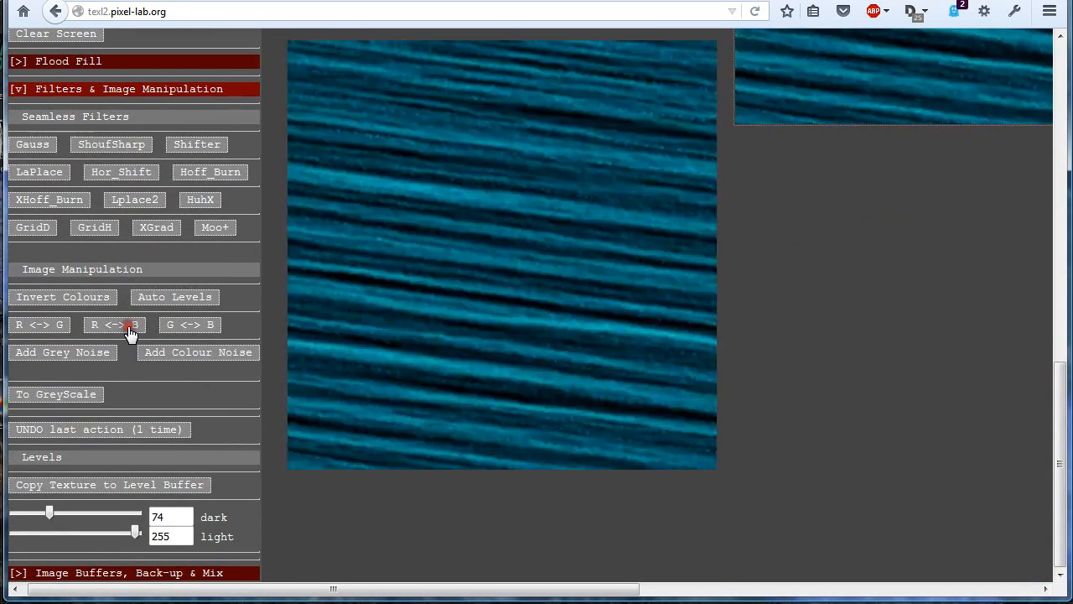
{"action": "left_click", "coordinate": [184, 331]}
{"action": "left_click", "coordinate": [68, 333]}
{"action": "left_click", "coordinate": [51, 329]}
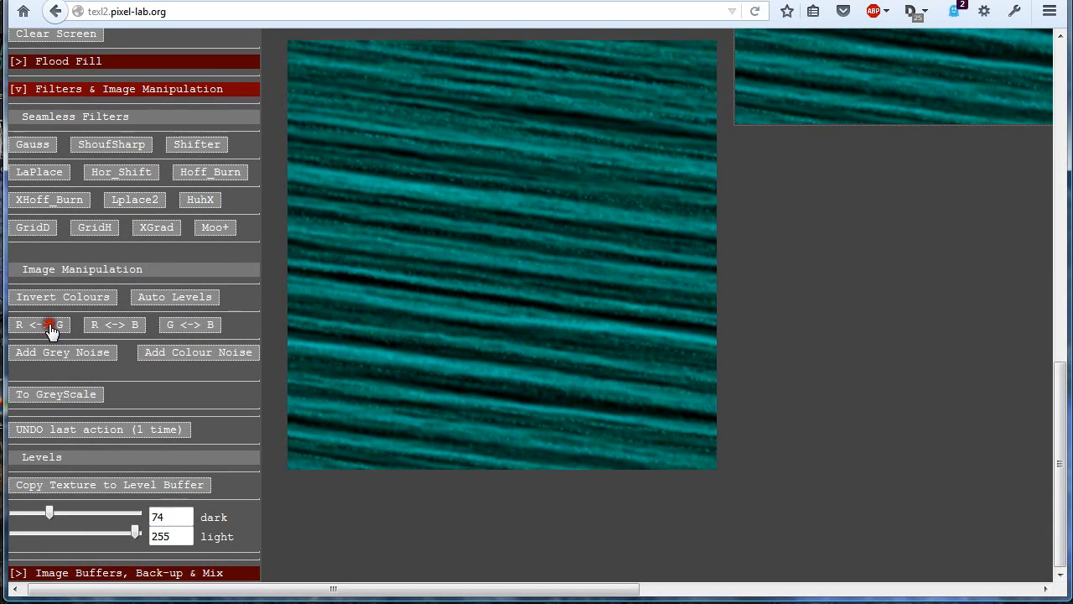
{"action": "left_click", "coordinate": [43, 326]}
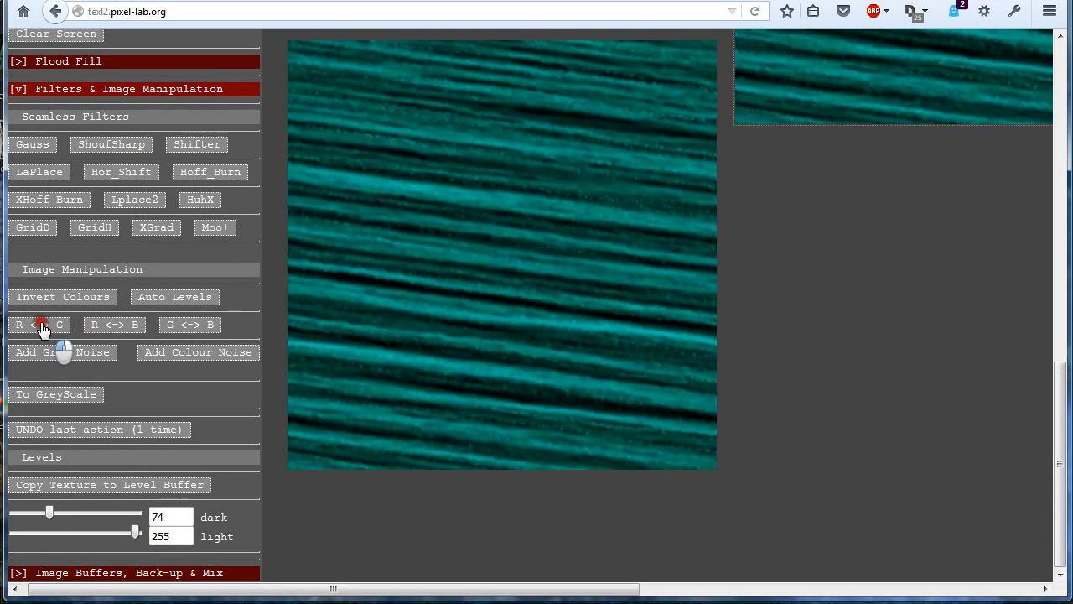
{"action": "left_click", "coordinate": [43, 326]}
{"action": "left_click", "coordinate": [118, 325]}
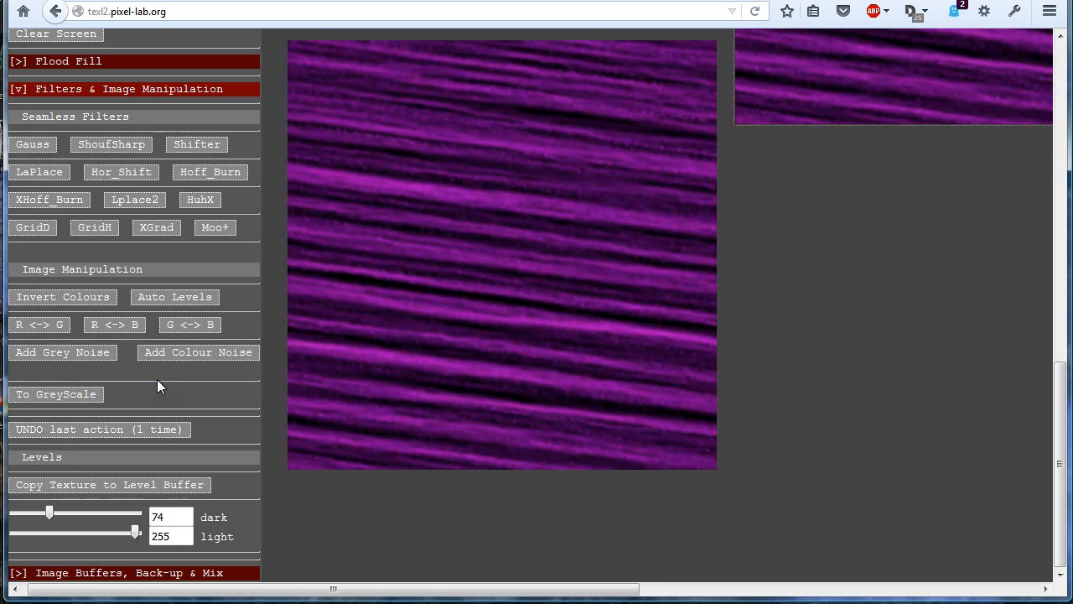
Copy the purple texture to the level buffer and set its levels to dark 16 and light 200.
{"action": "left_click", "coordinate": [94, 485]}
{"action": "left_click_drag", "start_coordinate": [49, 511], "coordinate": [15, 514]}
{"action": "left_click_drag", "start_coordinate": [140, 534], "coordinate": [107, 538]}
{"action": "mouse_move", "coordinate": [105, 530]}
{"action": "left_mouse_down"}
{"action": "mouse_move", "coordinate": [120, 530]}
{"action": "mouse_move", "coordinate": [110, 530]}
{"action": "left_mouse_up"}
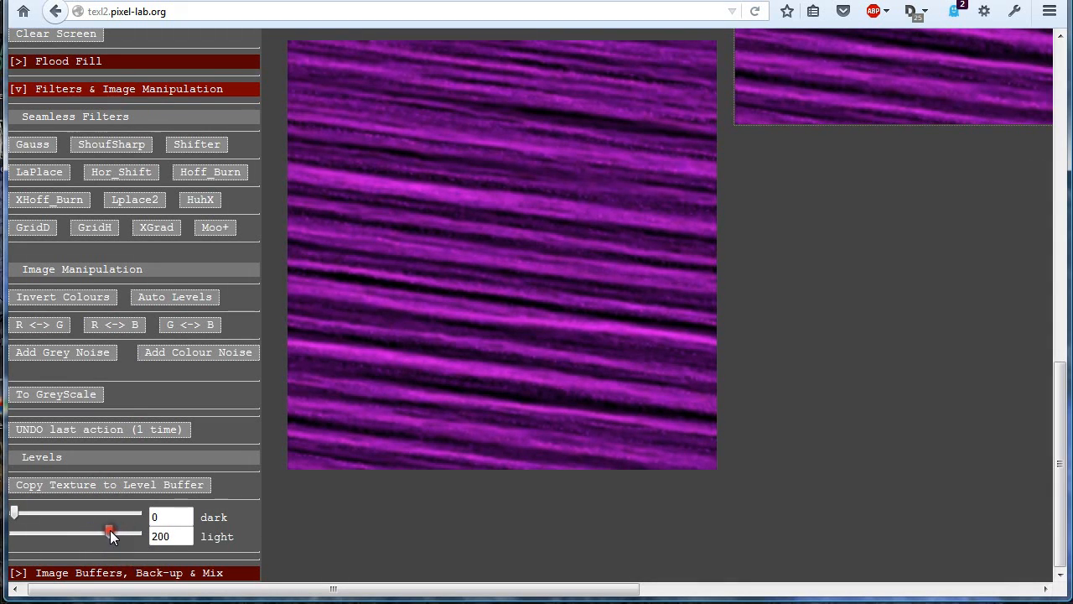
{"action": "left_click_drag", "start_coordinate": [17, 513], "coordinate": [22, 513]}
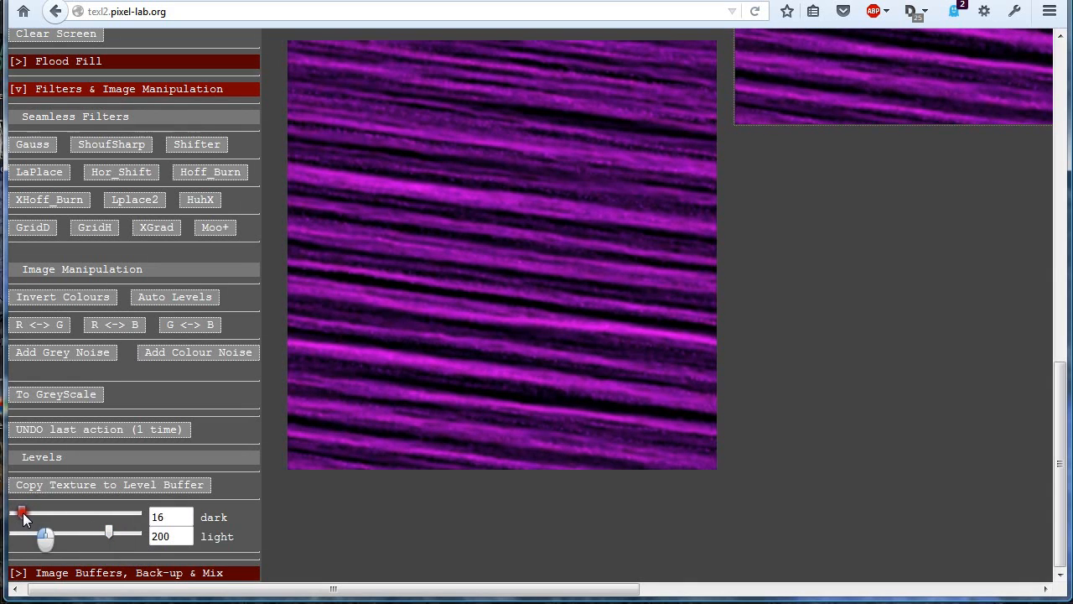
Examine the enlarged tiled preview of the purple striped texture for visible seams.
{"action": "left_click_drag", "start_coordinate": [364, 588], "coordinate": [721, 588]}
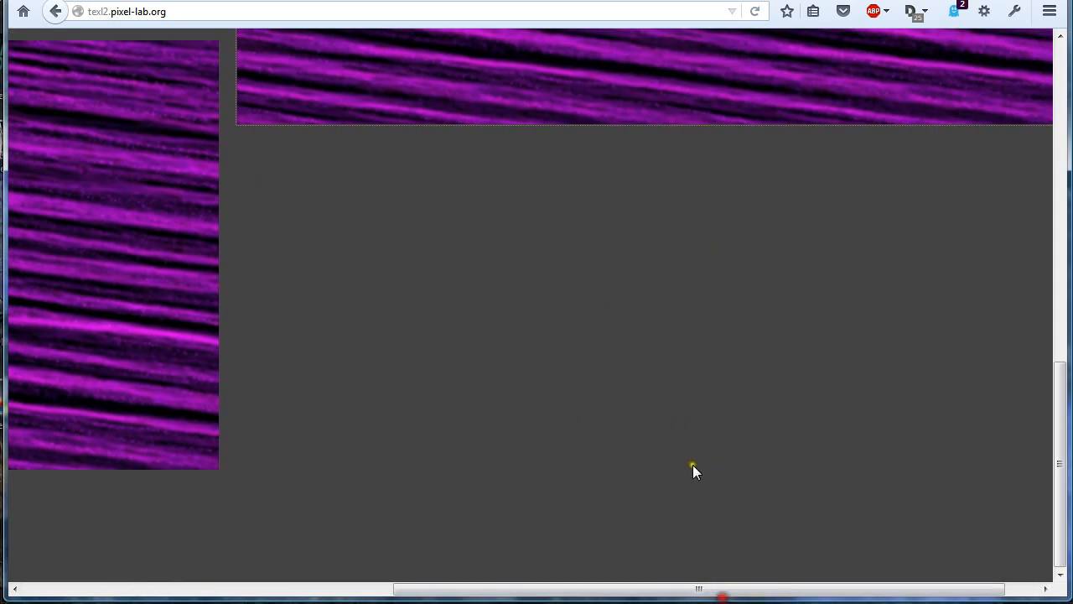
{"action": "scroll", "coordinate": [668, 369], "scroll_direction": "up", "scroll_amount": 5}
{"action": "scroll", "coordinate": [666, 366], "scroll_direction": "up", "scroll_amount": 5}
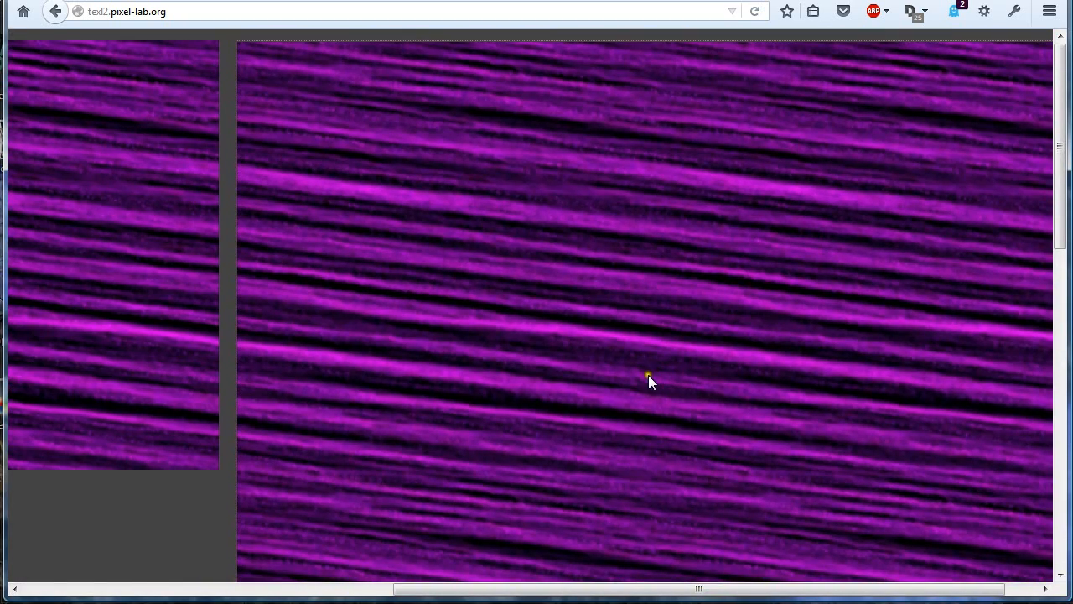
{"action": "left_click_drag", "start_coordinate": [537, 588], "coordinate": [735, 589]}
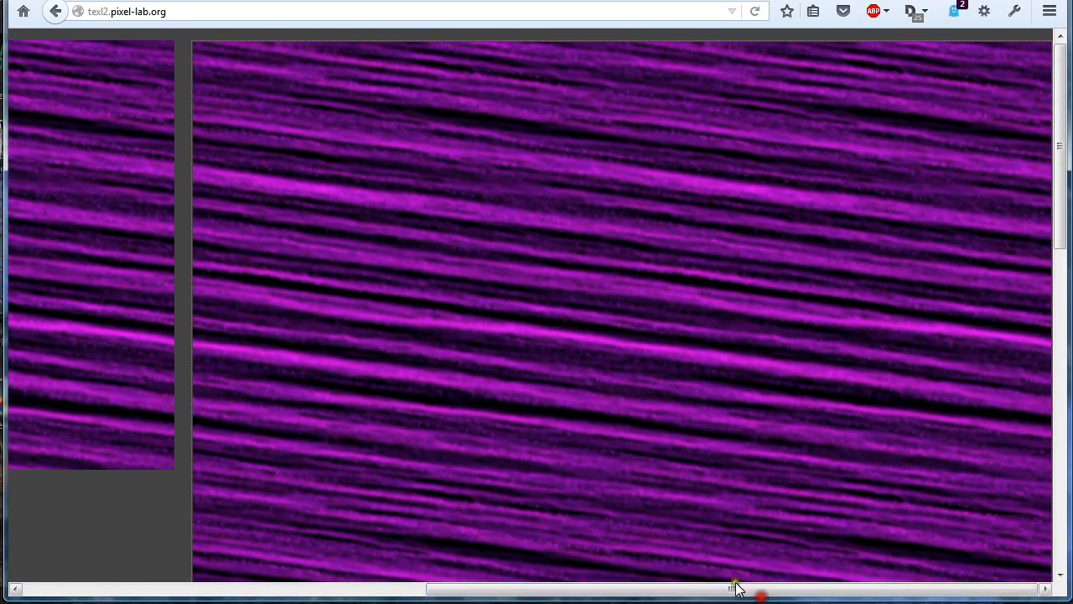
{"action": "scroll", "coordinate": [615, 433], "scroll_direction": "down", "scroll_amount": 3}
{"action": "scroll", "coordinate": [615, 436], "scroll_direction": "down", "scroll_amount": 3}
{"action": "scroll", "coordinate": [616, 436], "scroll_direction": "up", "scroll_amount": 6}
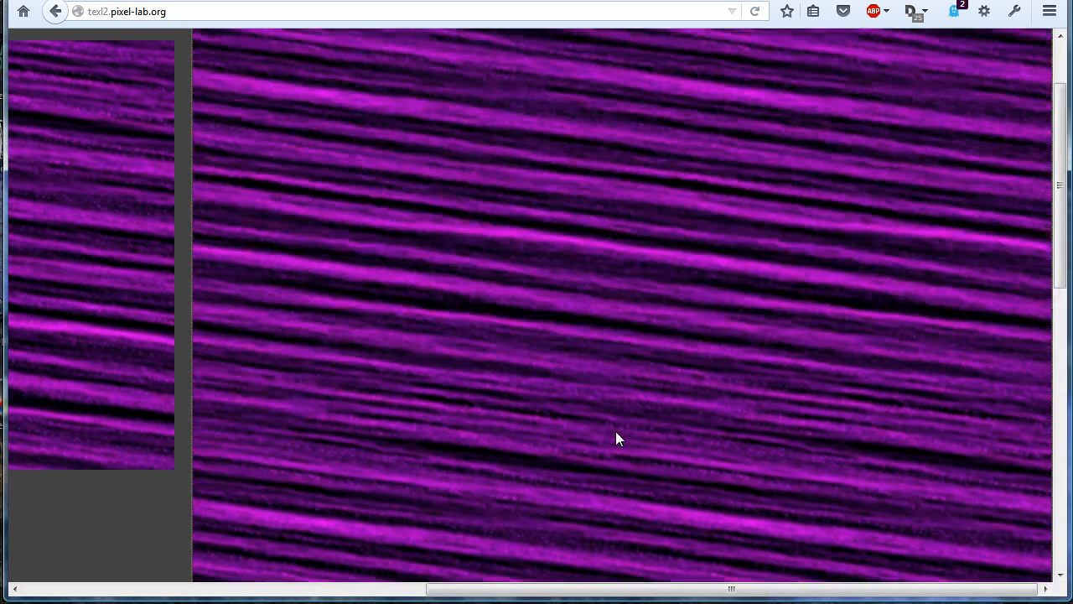
{"action": "left_click_drag", "start_coordinate": [620, 587], "coordinate": [150, 580]}
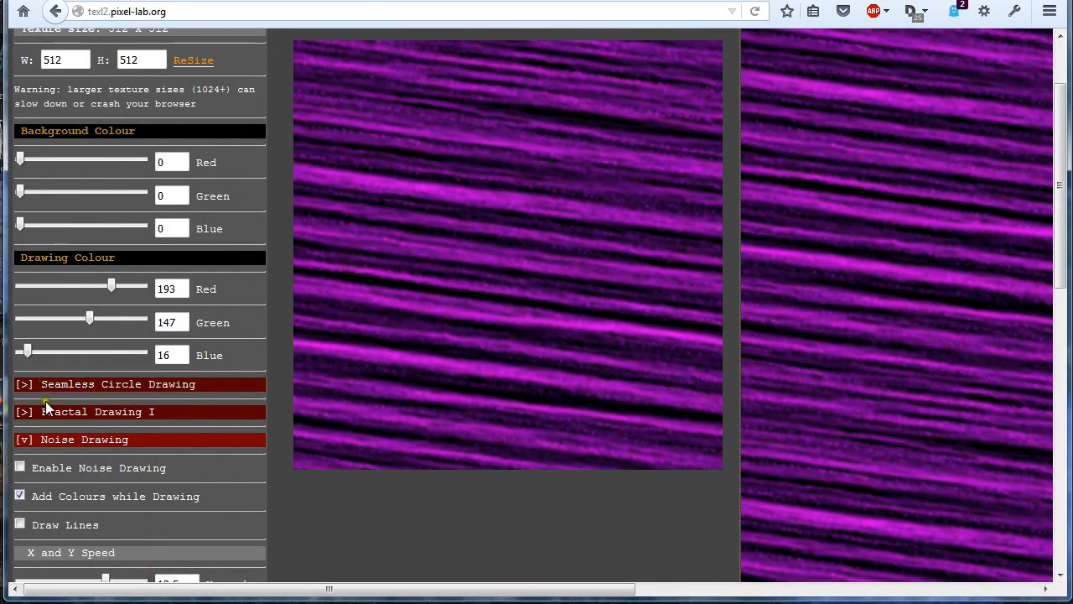
Collapse the Screen Size & Colours, Noise Drawing and Filters & Image Manipulation sections.
{"action": "scroll", "coordinate": [45, 401], "scroll_direction": "down", "scroll_amount": 6}
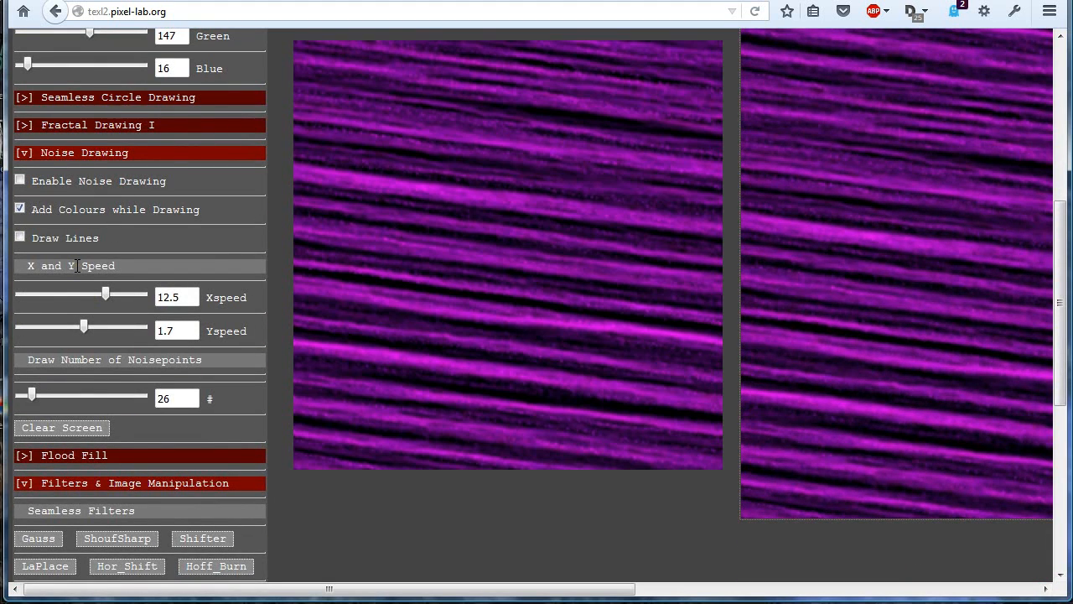
{"action": "scroll", "coordinate": [78, 265], "scroll_direction": "down", "scroll_amount": 5}
{"action": "scroll", "coordinate": [78, 276], "scroll_direction": "up", "scroll_amount": 10}
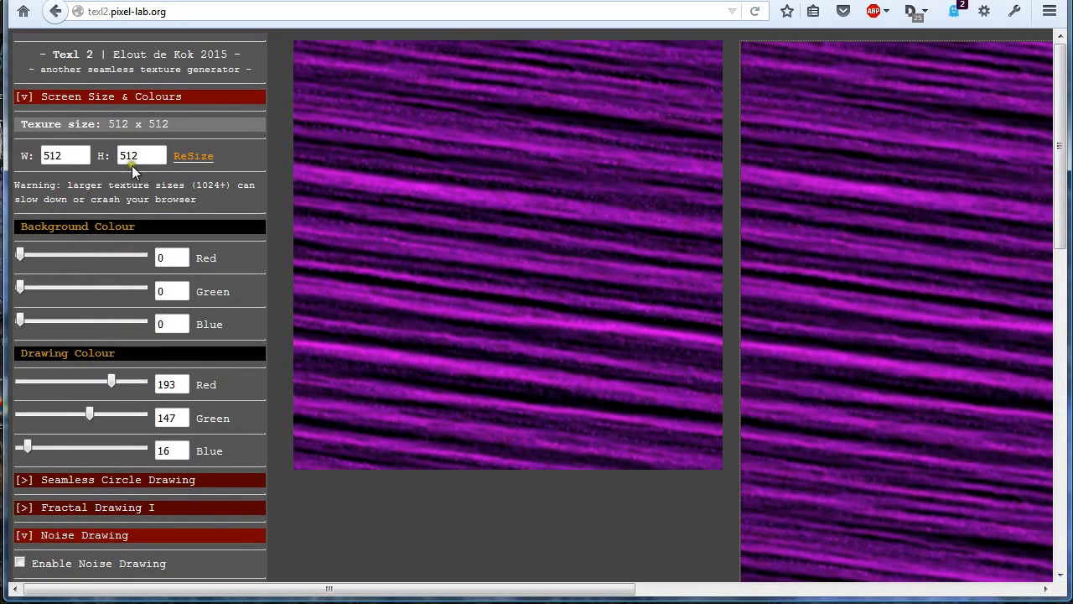
{"action": "left_click", "coordinate": [104, 98]}
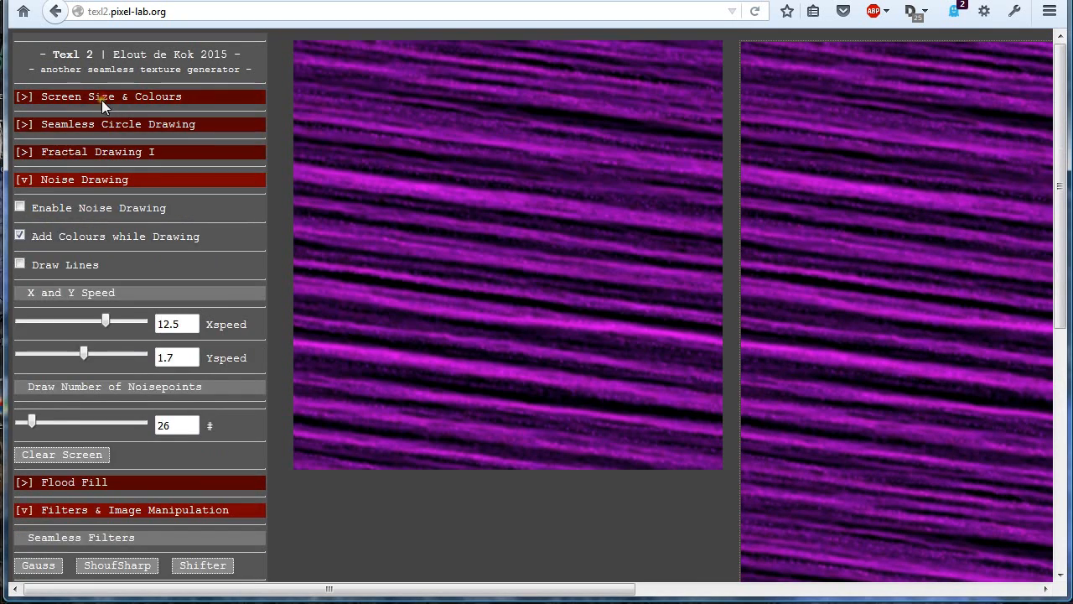
{"action": "left_click", "coordinate": [85, 179]}
{"action": "left_click", "coordinate": [90, 238]}
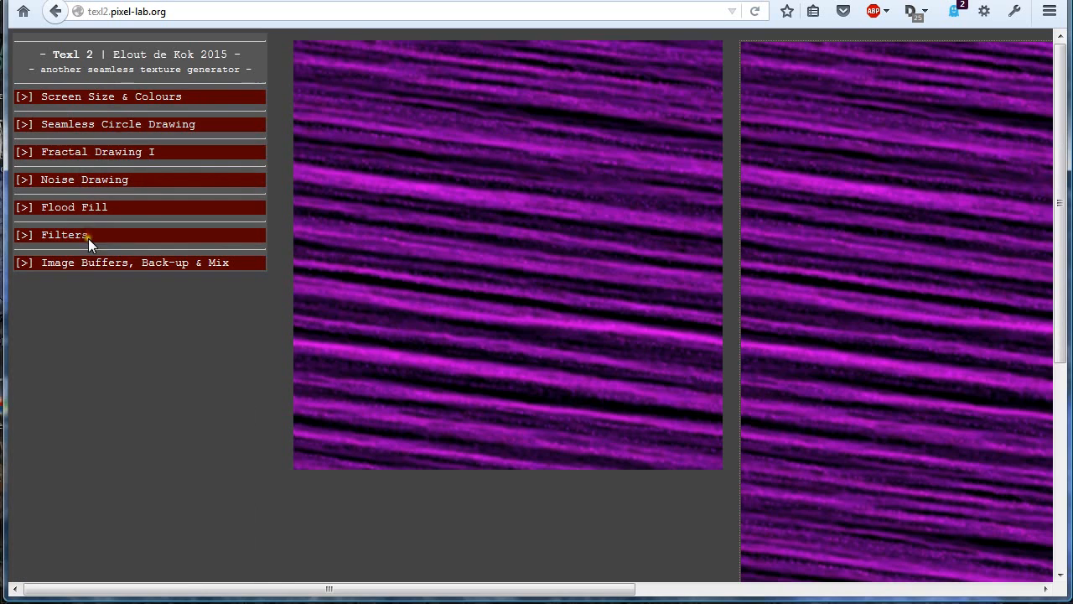
Review the texture width and height settings and the warning about large sizes under Screen Size & Colours.
{"action": "left_click", "coordinate": [98, 100]}
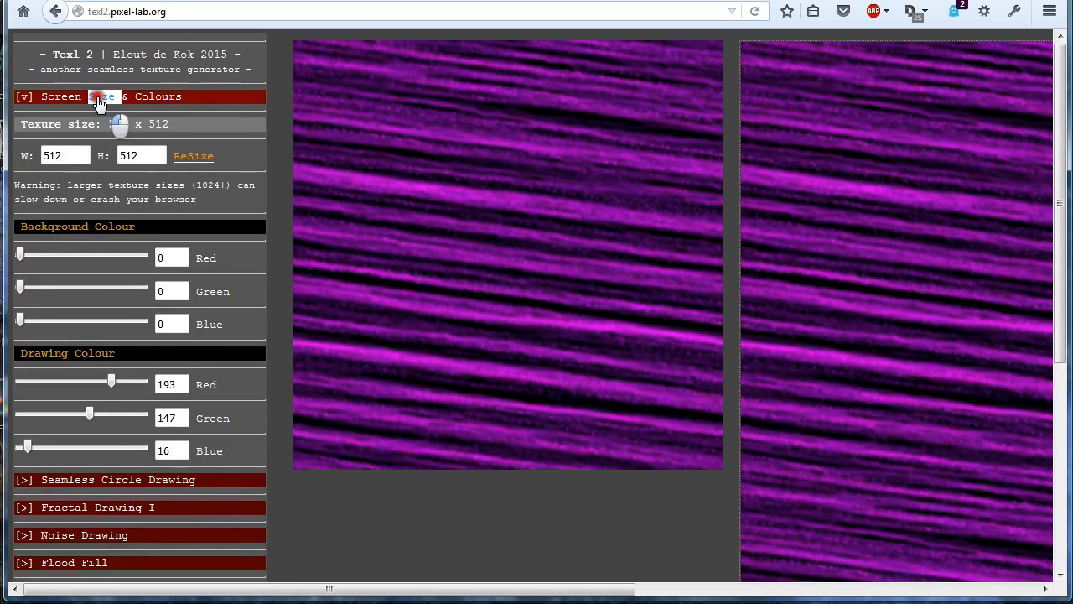
{"action": "left_click", "coordinate": [98, 101]}
{"action": "left_click", "coordinate": [77, 99]}
{"action": "double_click", "coordinate": [62, 152]}
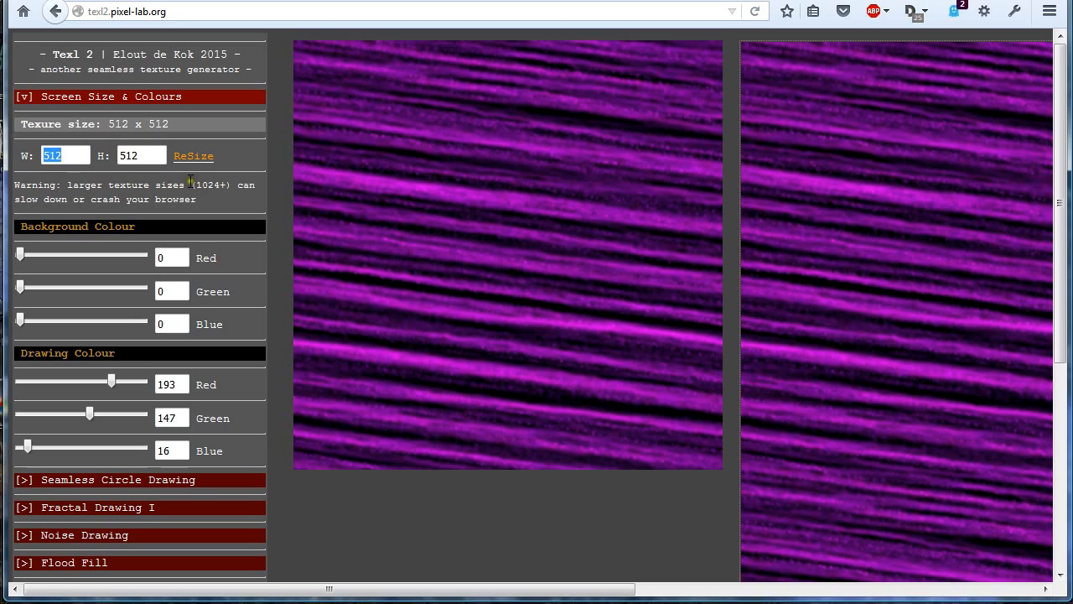
{"action": "left_click_drag", "start_coordinate": [195, 183], "coordinate": [218, 185]}
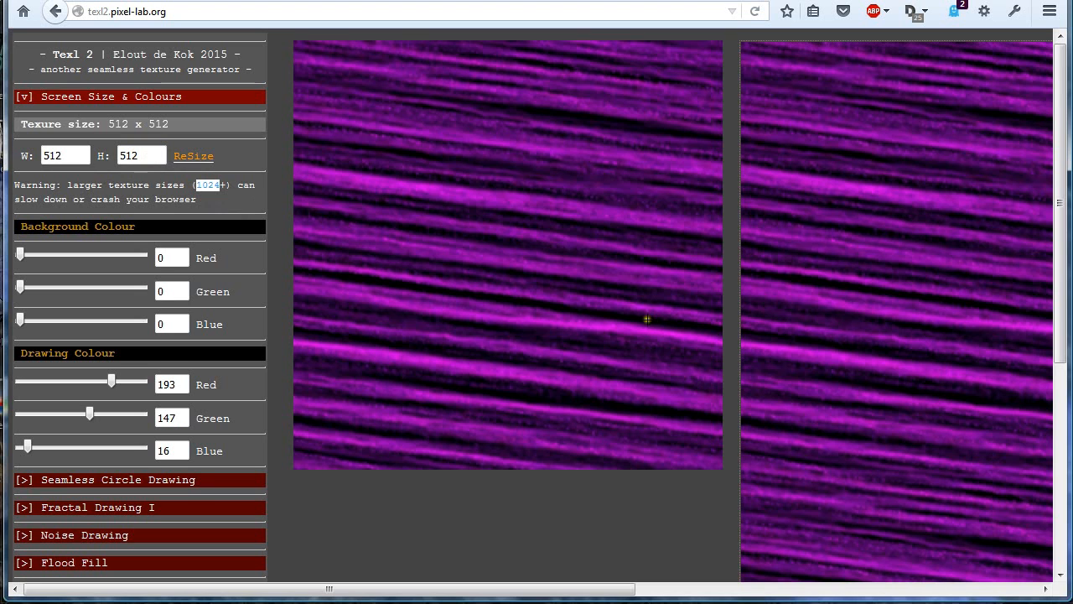
{"action": "scroll", "coordinate": [546, 294], "scroll_direction": "down", "scroll_amount": 2}
{"action": "scroll", "coordinate": [546, 294], "scroll_direction": "up", "scroll_amount": 2}
{"action": "left_click", "coordinate": [106, 105]}
Draw a seamless circle with size 680 and Z rotation 188, trying 16 points before setting 4 points.
{"action": "left_click", "coordinate": [93, 134]}
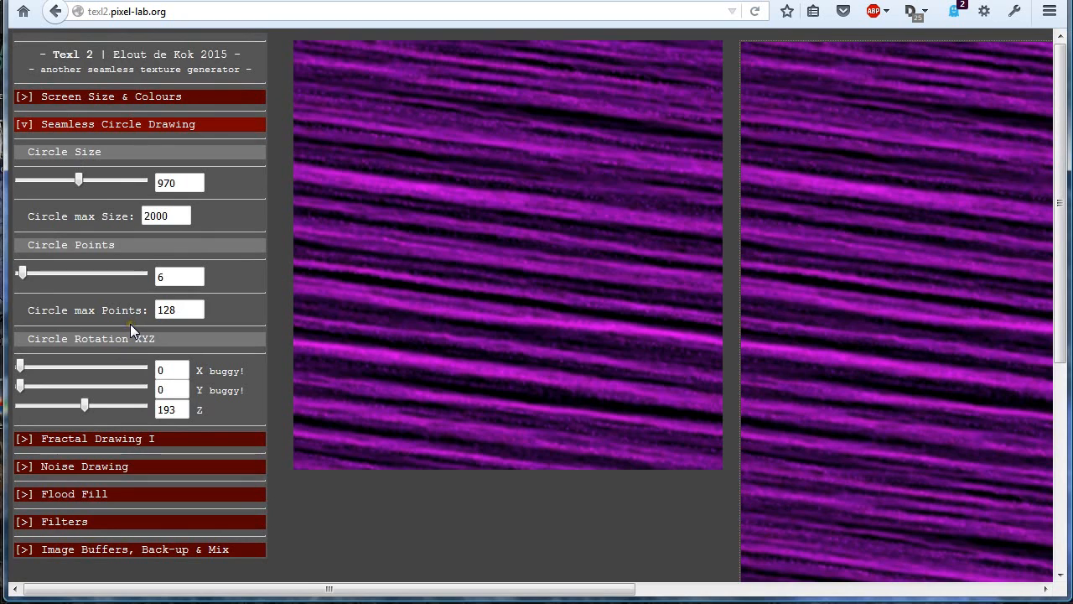
{"action": "left_click_drag", "start_coordinate": [79, 179], "coordinate": [63, 179]}
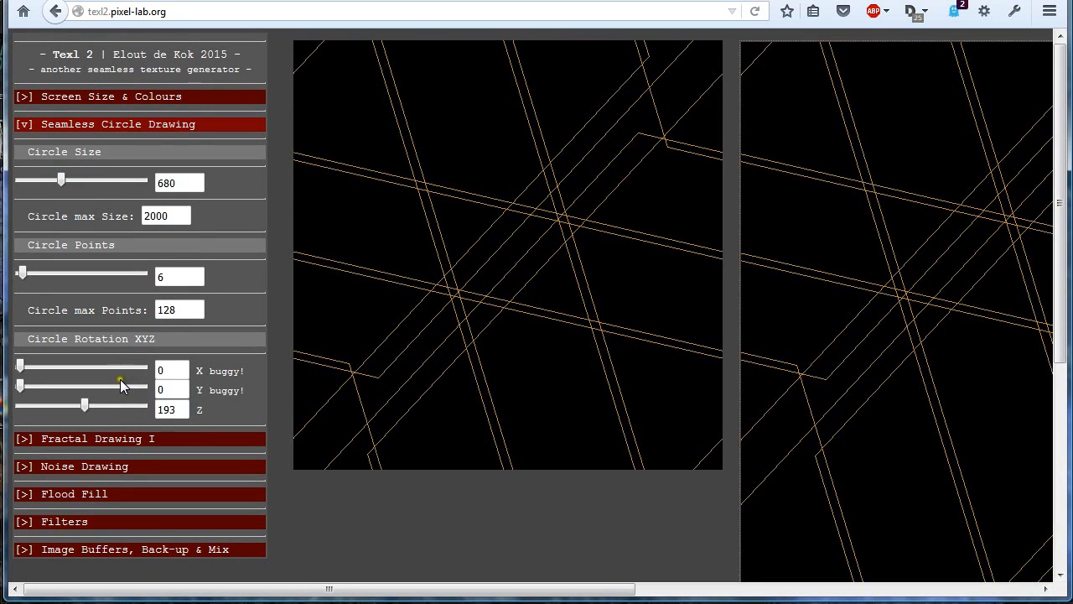
{"action": "mouse_move", "coordinate": [85, 405]}
{"action": "left_mouse_down"}
{"action": "mouse_move", "coordinate": [53, 401]}
{"action": "mouse_move", "coordinate": [83, 405]}
{"action": "left_mouse_up"}
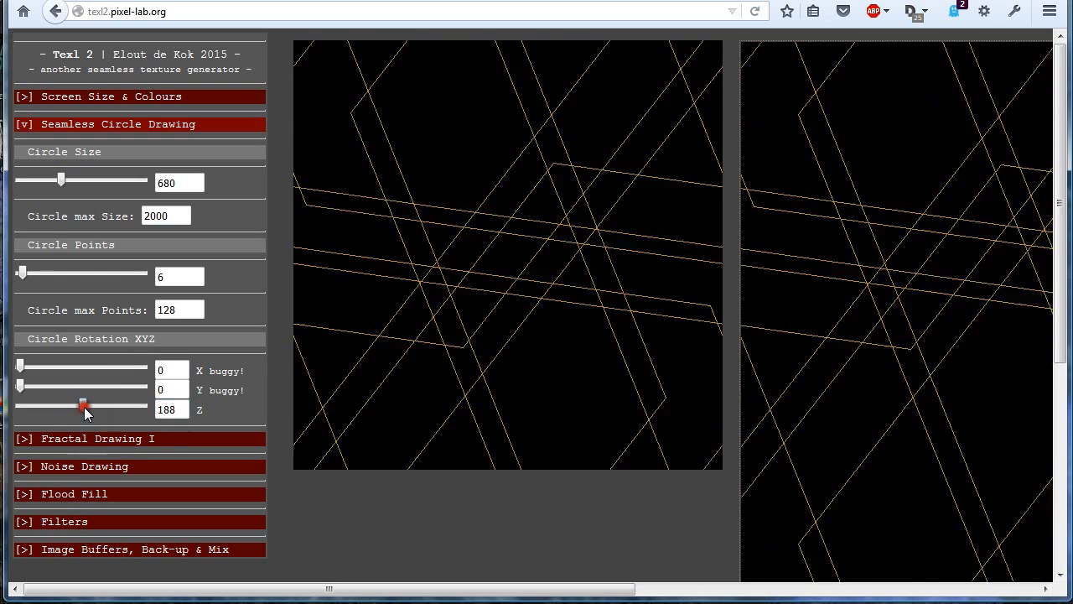
{"action": "left_click_drag", "start_coordinate": [23, 274], "coordinate": [36, 282]}
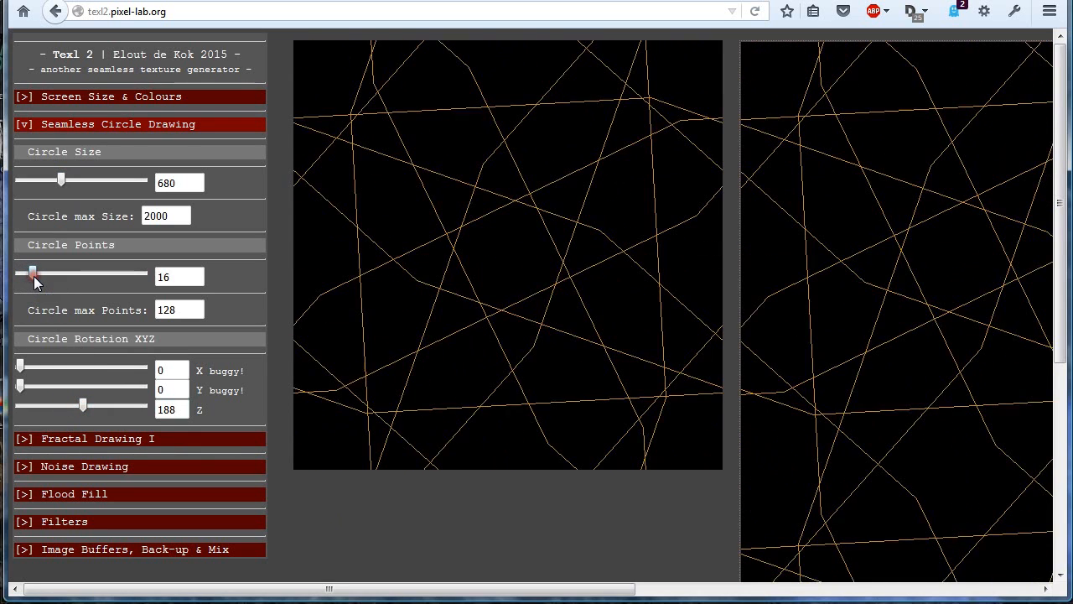
{"action": "left_click_drag", "start_coordinate": [163, 276], "coordinate": [137, 278]}
{"action": "type", "text": "2"}
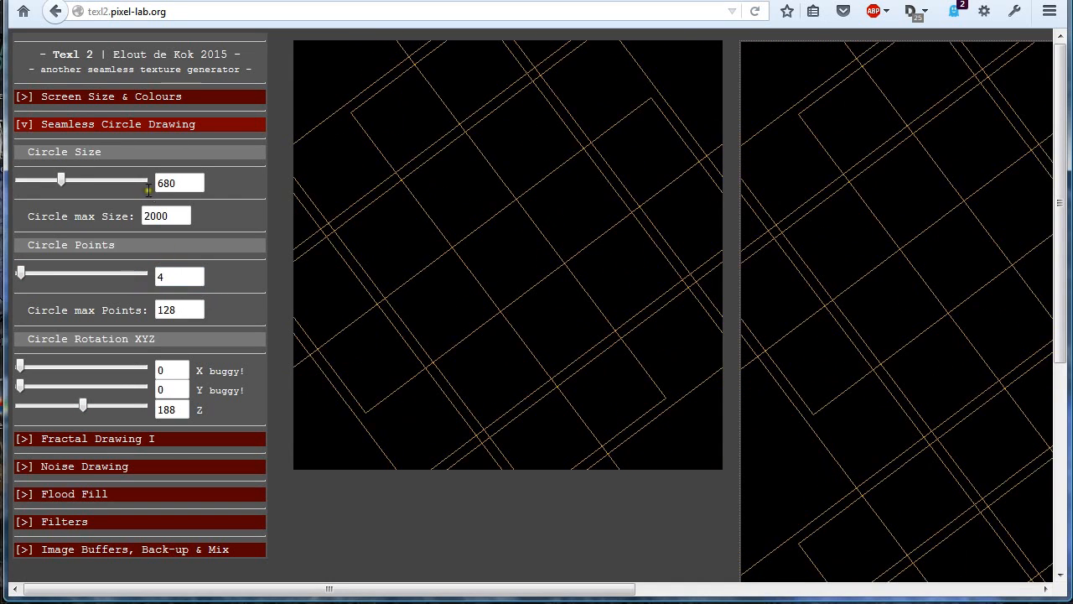
Reduce the circle size to 140 and set its rotation to X 70, Y 143 and Z 223.
{"action": "left_click_drag", "start_coordinate": [55, 182], "coordinate": [30, 182]}
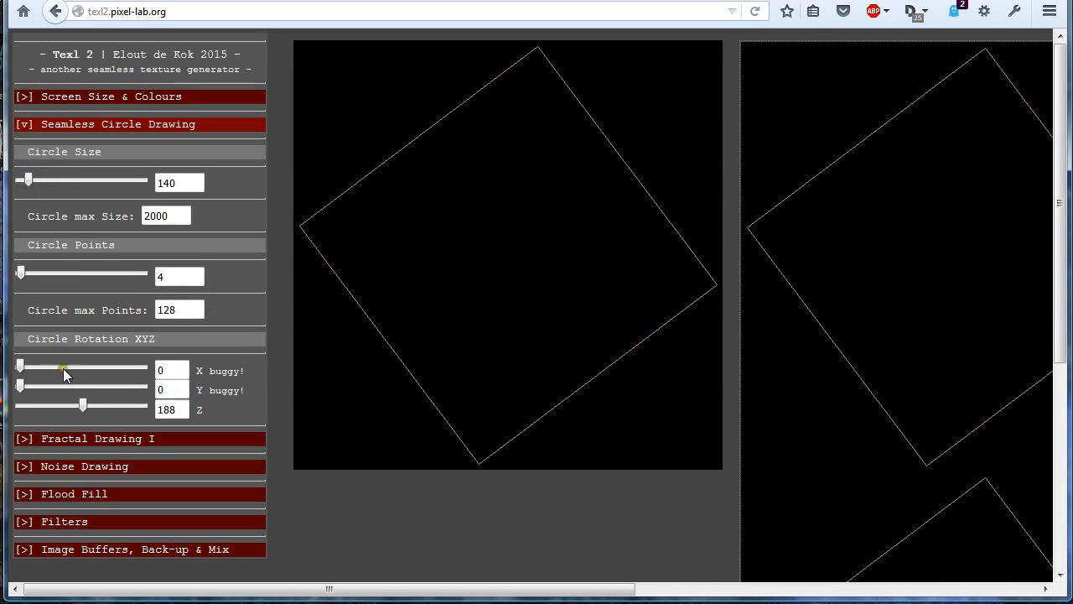
{"action": "left_click_drag", "start_coordinate": [20, 367], "coordinate": [67, 386]}
{"action": "left_click", "coordinate": [67, 388]}
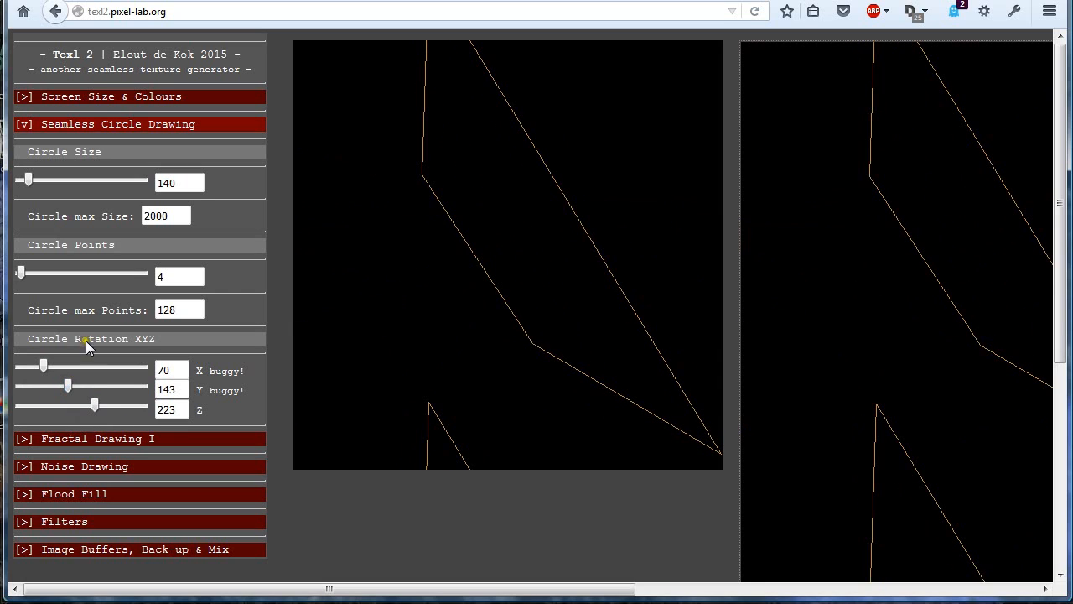
Increase the rotated circle's size to 280 and finally to 420.
{"action": "mouse_move", "coordinate": [29, 181]}
{"action": "left_mouse_down"}
{"action": "mouse_move", "coordinate": [31, 191]}
{"action": "mouse_move", "coordinate": [40, 185]}
{"action": "left_mouse_up"}
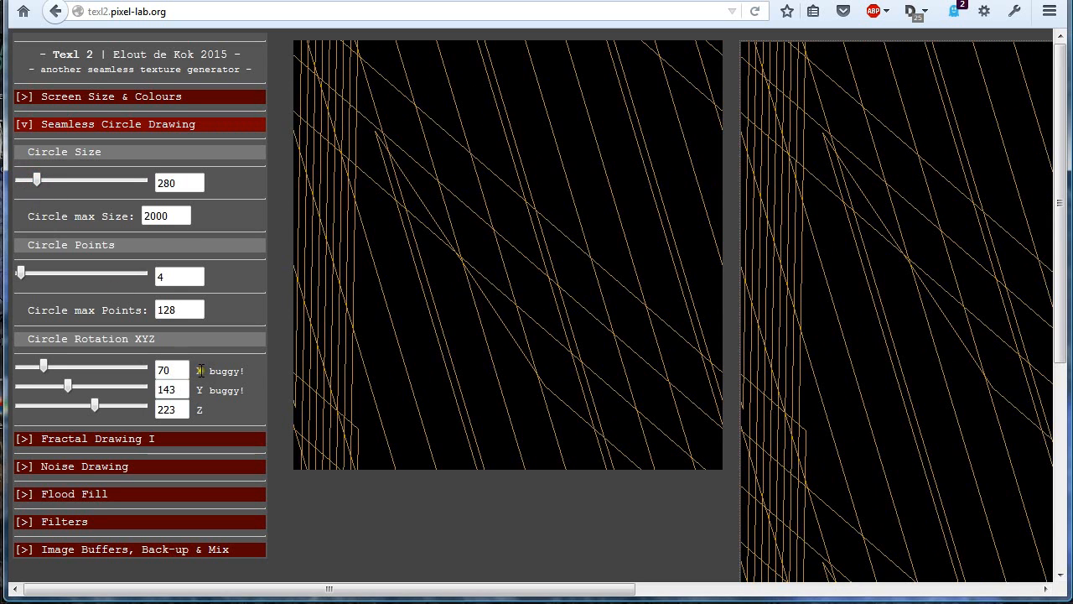
{"action": "double_click", "coordinate": [201, 371]}
{"action": "left_click_drag", "start_coordinate": [225, 389], "coordinate": [229, 391]}
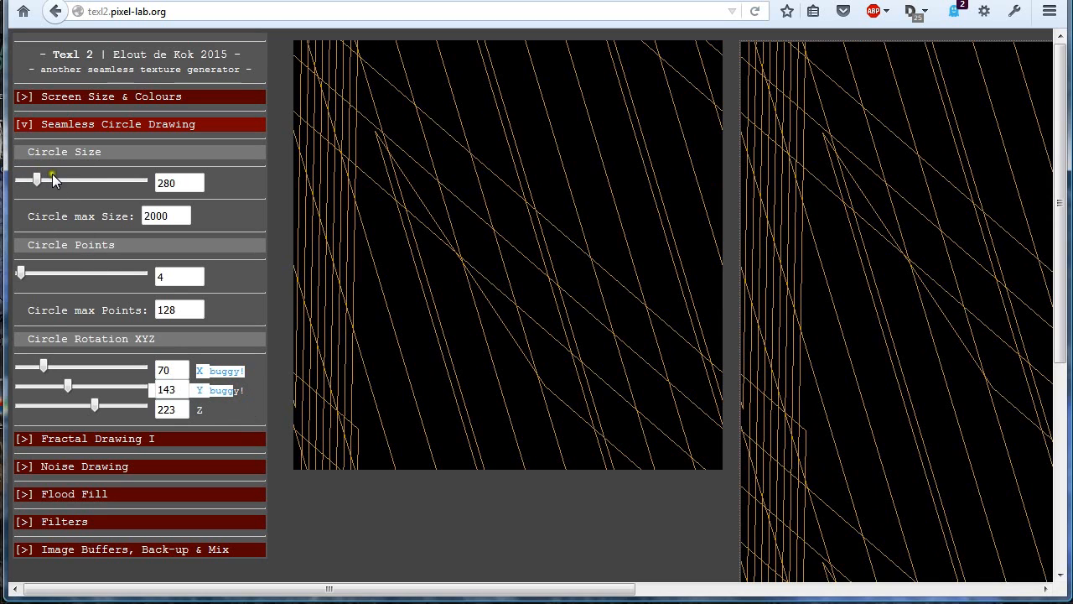
{"action": "mouse_move", "coordinate": [39, 176]}
{"action": "left_mouse_down"}
{"action": "mouse_move", "coordinate": [88, 179]}
{"action": "mouse_move", "coordinate": [45, 181]}
{"action": "left_mouse_up"}
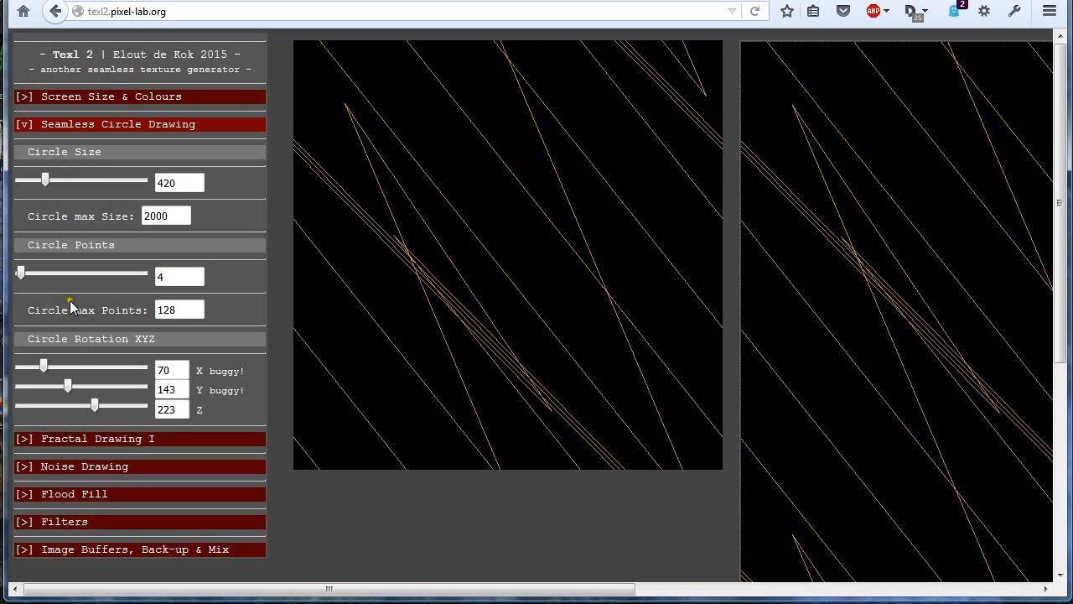
Try circle rotations of X 60 and Y 238, reset both to 0, and set the Z rotation to 280.
{"action": "left_click_drag", "start_coordinate": [48, 364], "coordinate": [102, 389]}
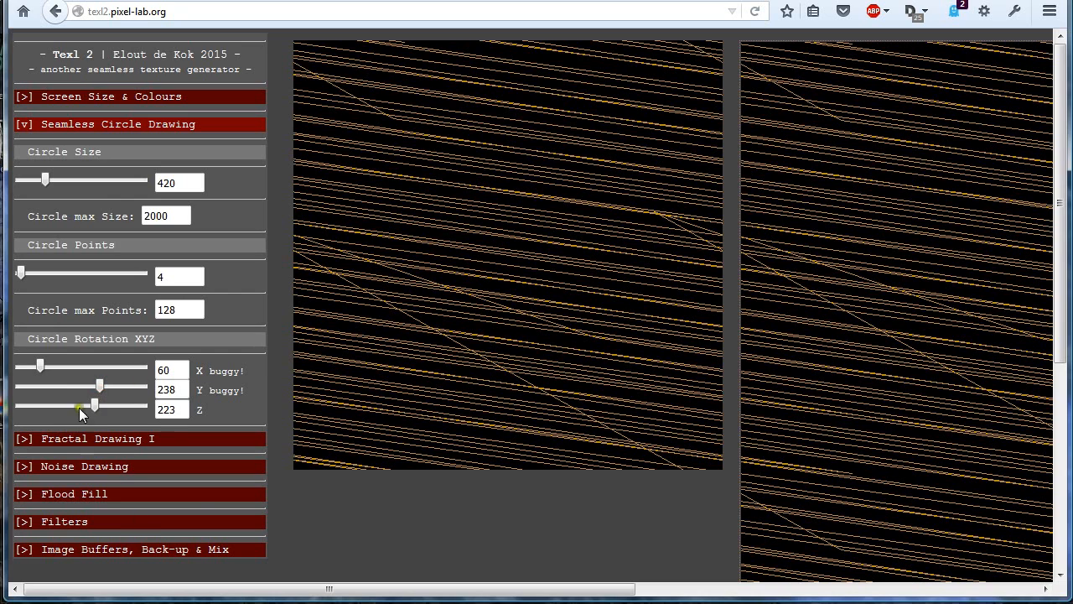
{"action": "left_click_drag", "start_coordinate": [100, 391], "coordinate": [2, 399]}
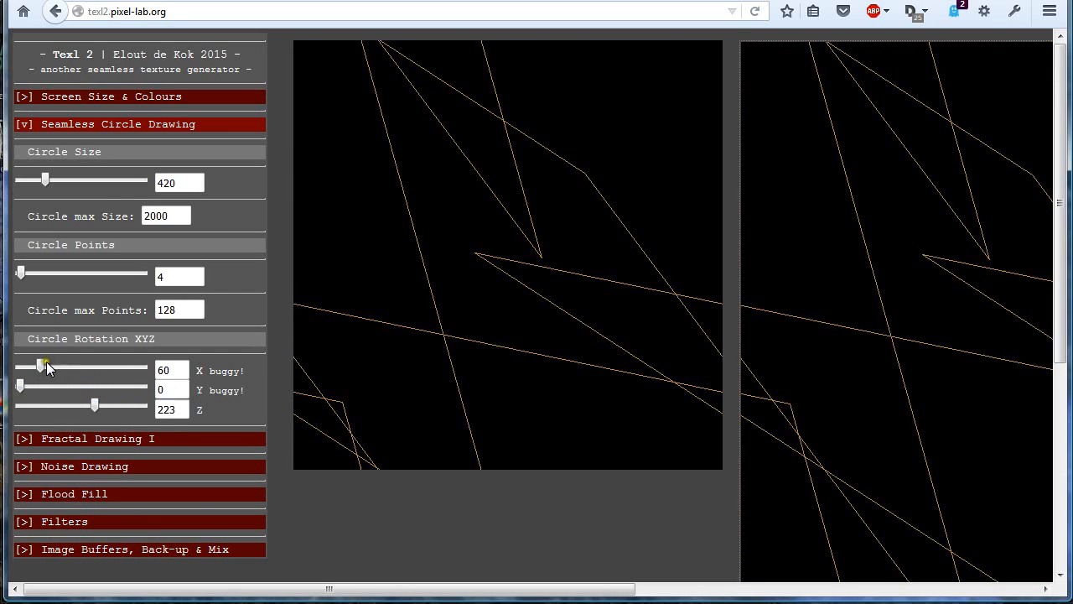
{"action": "left_click_drag", "start_coordinate": [46, 367], "coordinate": [4, 372]}
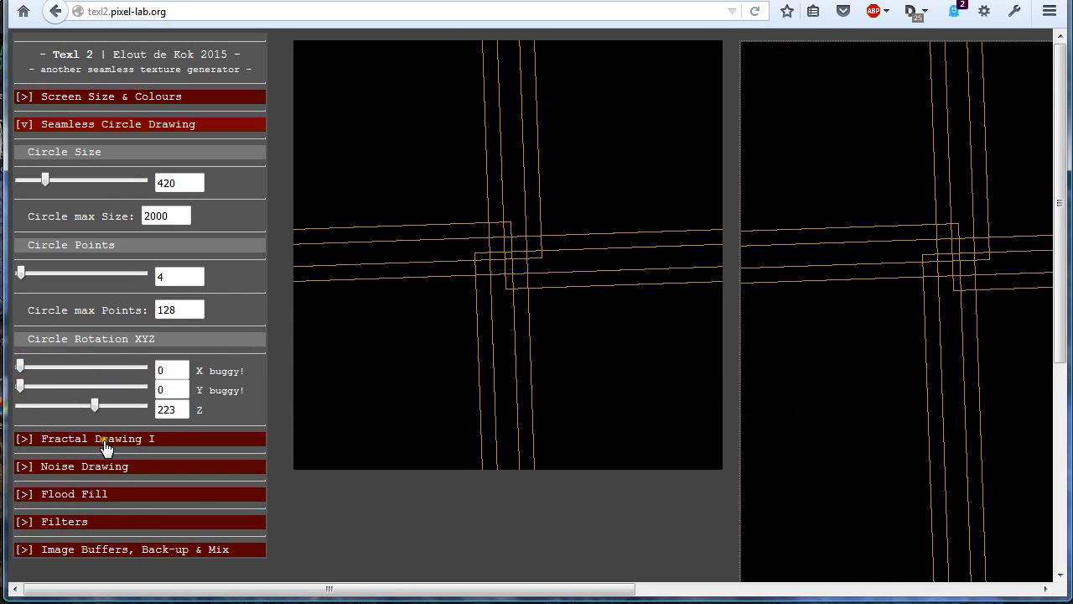
{"action": "mouse_move", "coordinate": [93, 409]}
{"action": "left_mouse_down"}
{"action": "mouse_move", "coordinate": [57, 409]}
{"action": "mouse_move", "coordinate": [133, 410]}
{"action": "mouse_move", "coordinate": [113, 407]}
{"action": "left_mouse_up"}
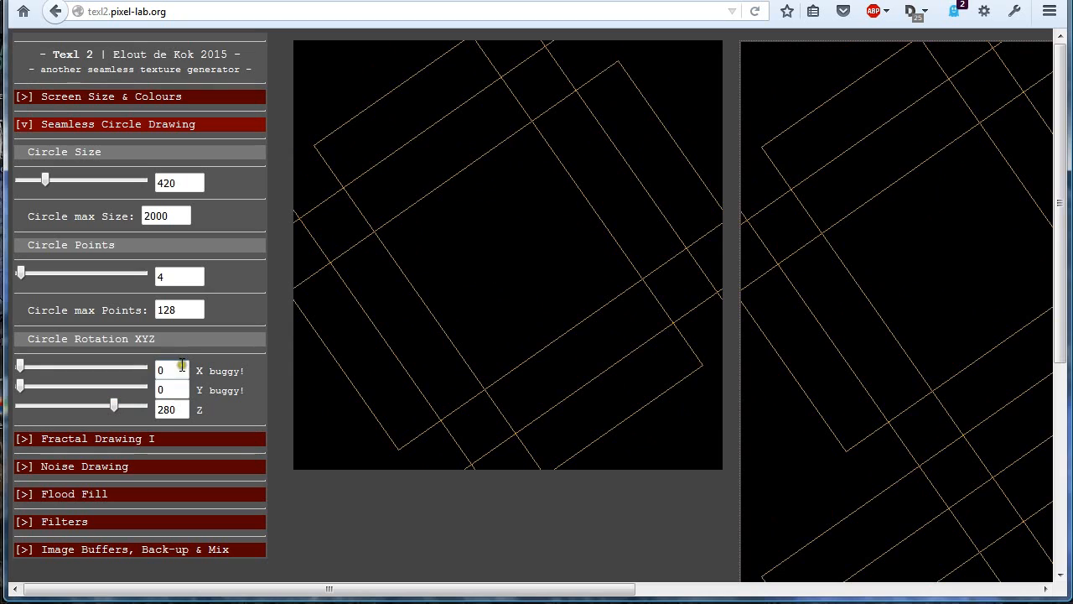
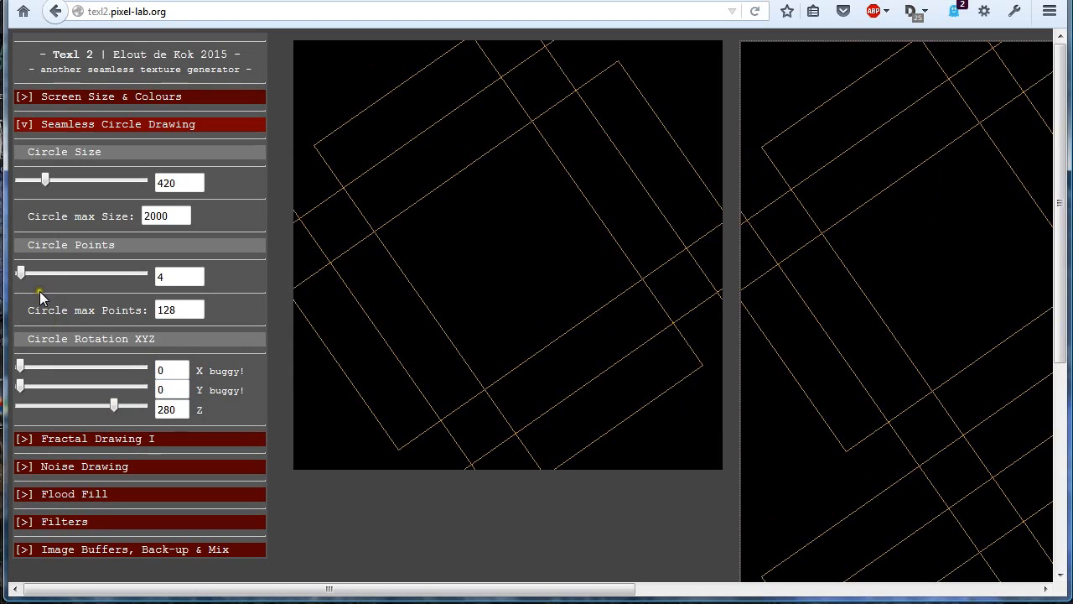
Draw a fractal with P1 8556, P2 2722, P3 12056, scale 0.9 and 70000 drawing points.
{"action": "left_click", "coordinate": [93, 124]}
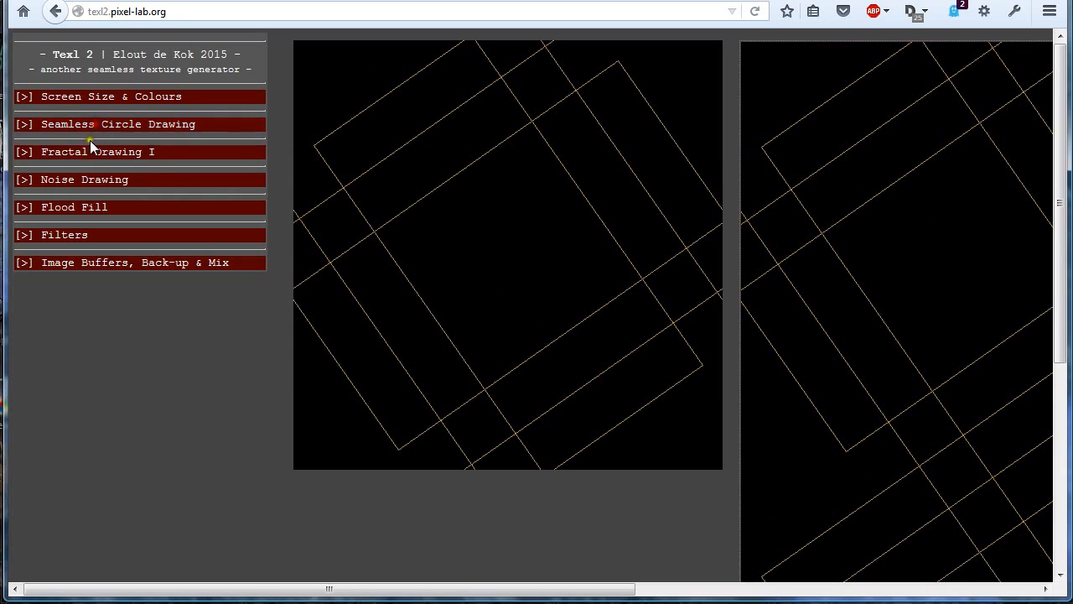
{"action": "left_click", "coordinate": [88, 155]}
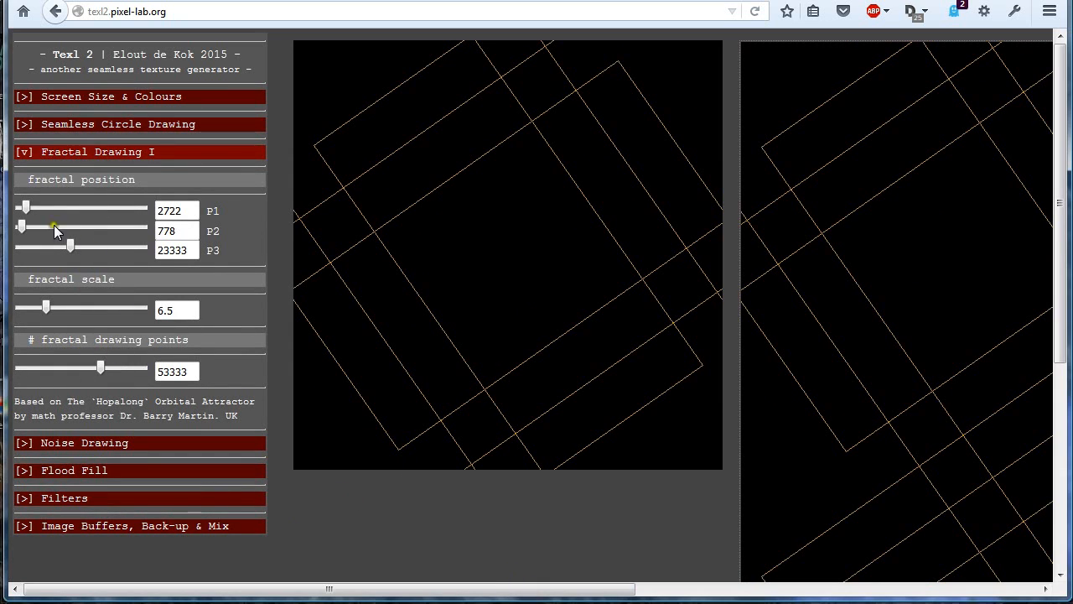
{"action": "left_click_drag", "start_coordinate": [28, 208], "coordinate": [46, 251]}
{"action": "left_click_drag", "start_coordinate": [46, 307], "coordinate": [25, 310]}
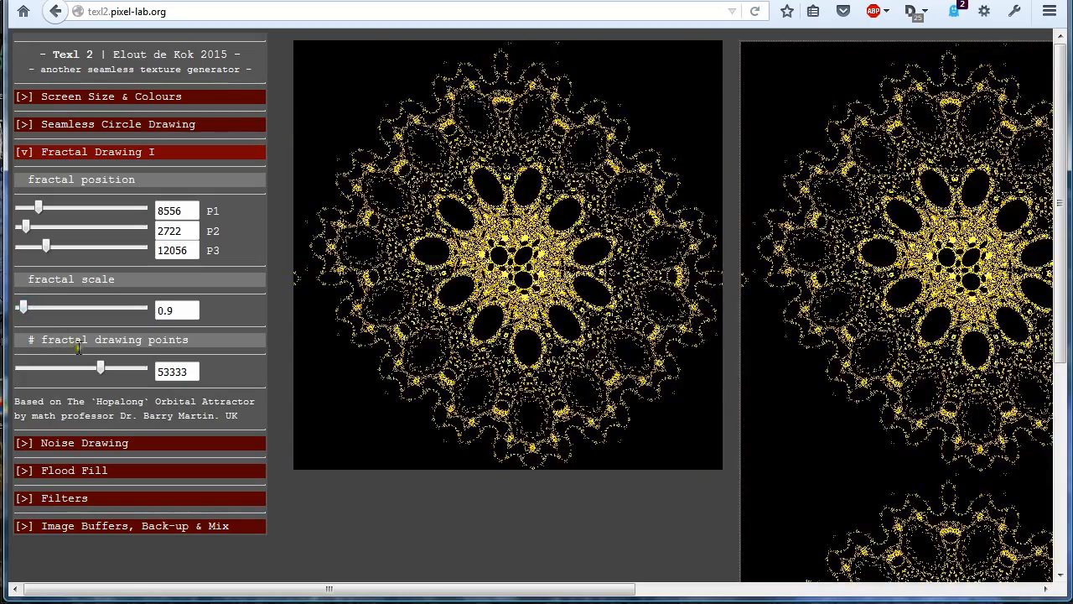
{"action": "mouse_move", "coordinate": [100, 362]}
{"action": "left_mouse_down"}
{"action": "mouse_move", "coordinate": [30, 369]}
{"action": "mouse_move", "coordinate": [123, 384]}
{"action": "mouse_move", "coordinate": [117, 368]}
{"action": "mouse_move", "coordinate": [149, 388]}
{"action": "mouse_move", "coordinate": [125, 370]}
{"action": "left_mouse_up"}
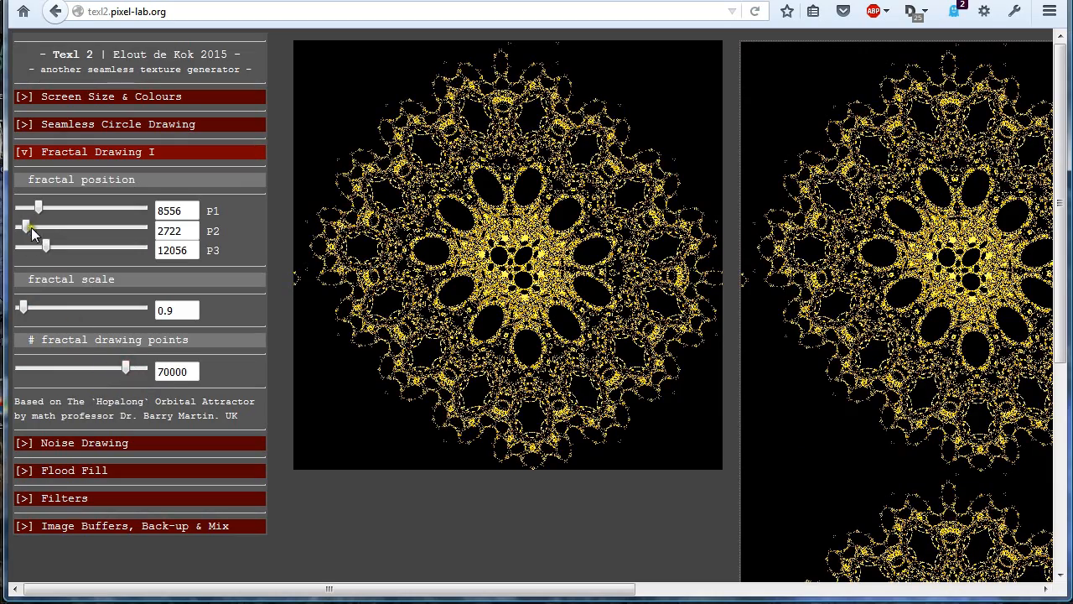
Change the fractal position to P1 46278, P2 1167 and P3 5833, and increase its scale to 4.
{"action": "left_click_drag", "start_coordinate": [56, 227], "coordinate": [121, 212]}
{"action": "left_click_drag", "start_coordinate": [45, 225], "coordinate": [34, 251]}
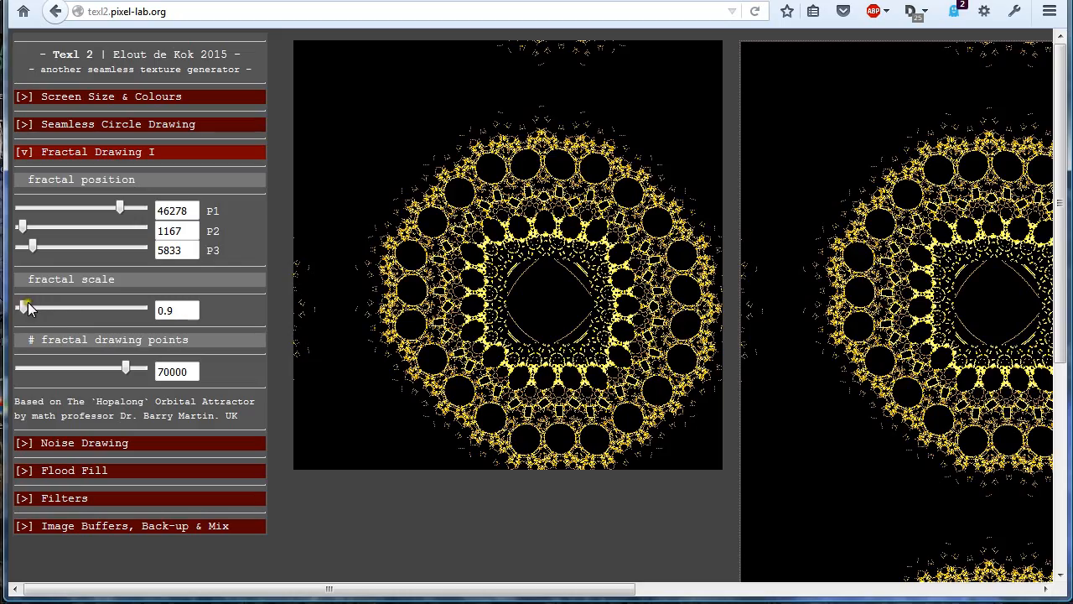
{"action": "left_click_drag", "start_coordinate": [23, 307], "coordinate": [38, 305]}
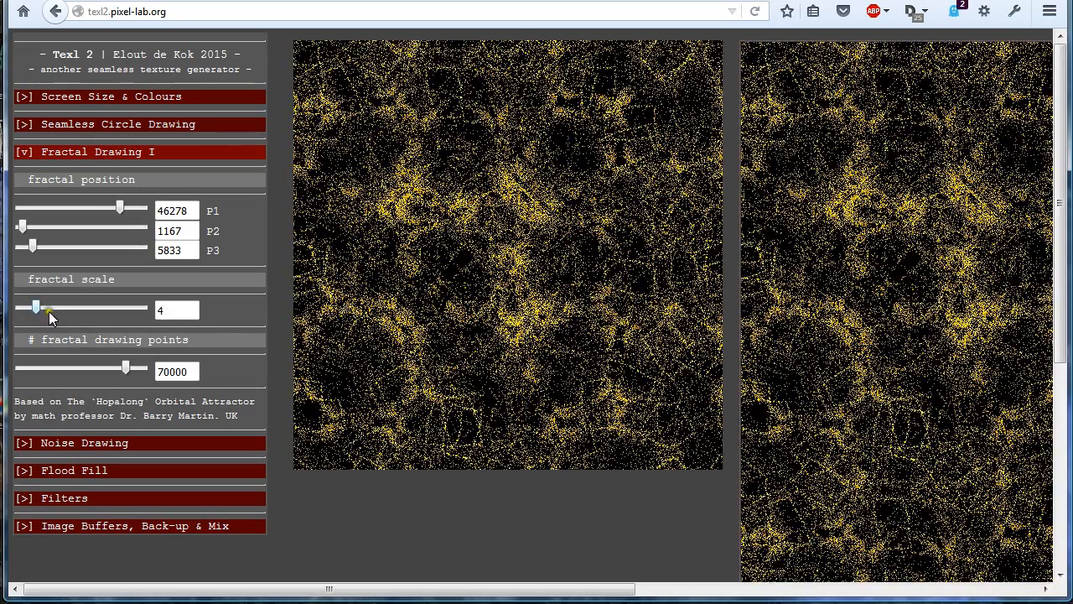
Set the number of fractal drawing points to 55556 and collapse the fractal settings.
{"action": "mouse_move", "coordinate": [126, 367]}
{"action": "left_mouse_down"}
{"action": "mouse_move", "coordinate": [116, 372]}
{"action": "mouse_move", "coordinate": [138, 366]}
{"action": "mouse_move", "coordinate": [124, 378]}
{"action": "mouse_move", "coordinate": [106, 372]}
{"action": "left_mouse_up"}
{"action": "mouse_move", "coordinate": [376, 589]}
{"action": "left_mouse_down"}
{"action": "mouse_move", "coordinate": [783, 589]}
{"action": "mouse_move", "coordinate": [324, 593]}
{"action": "left_mouse_up"}
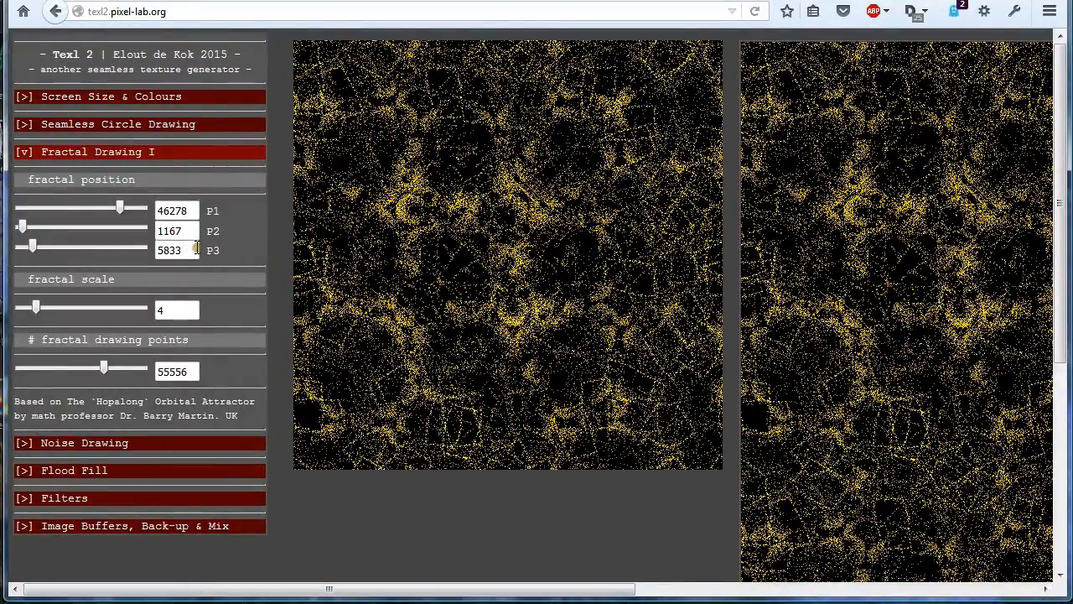
{"action": "left_click", "coordinate": [145, 154]}
Blur the fractal texture with the Gauss filter and apply Auto Levels.
{"action": "left_click", "coordinate": [79, 236]}
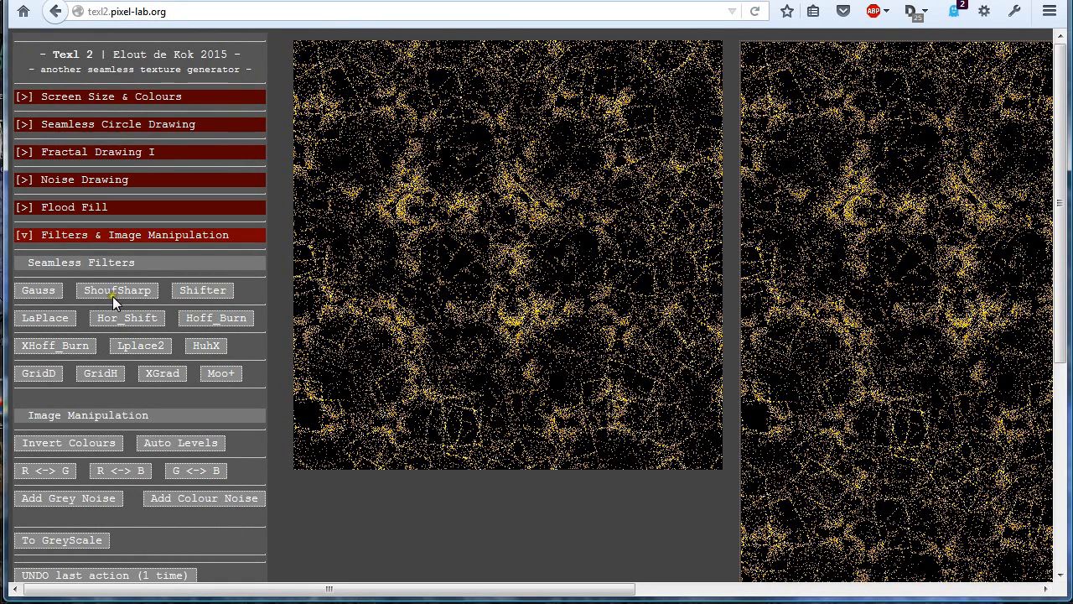
{"action": "left_click", "coordinate": [32, 293]}
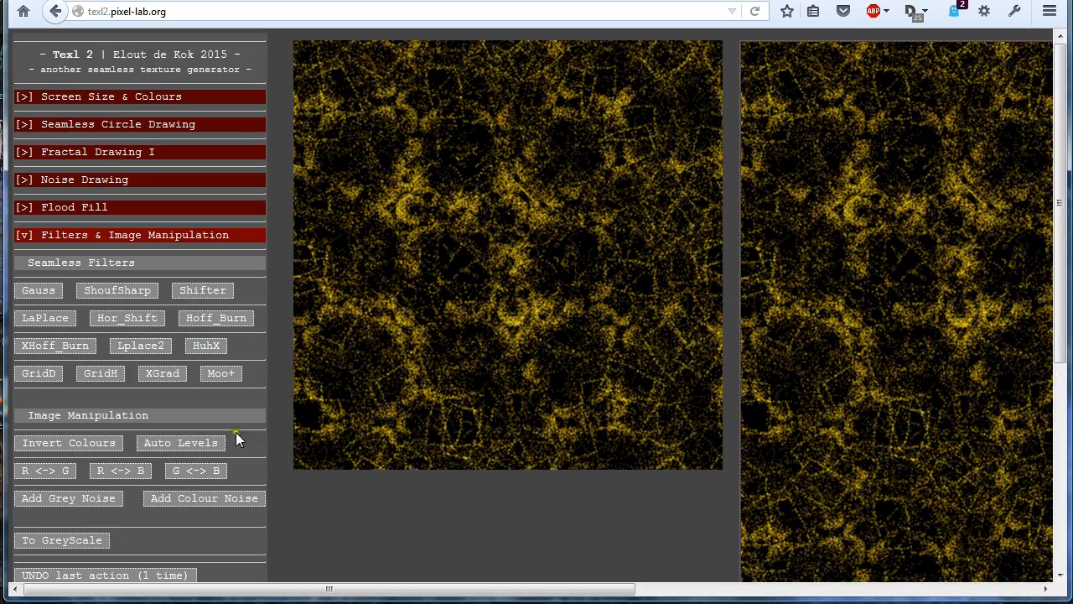
{"action": "left_click", "coordinate": [189, 446]}
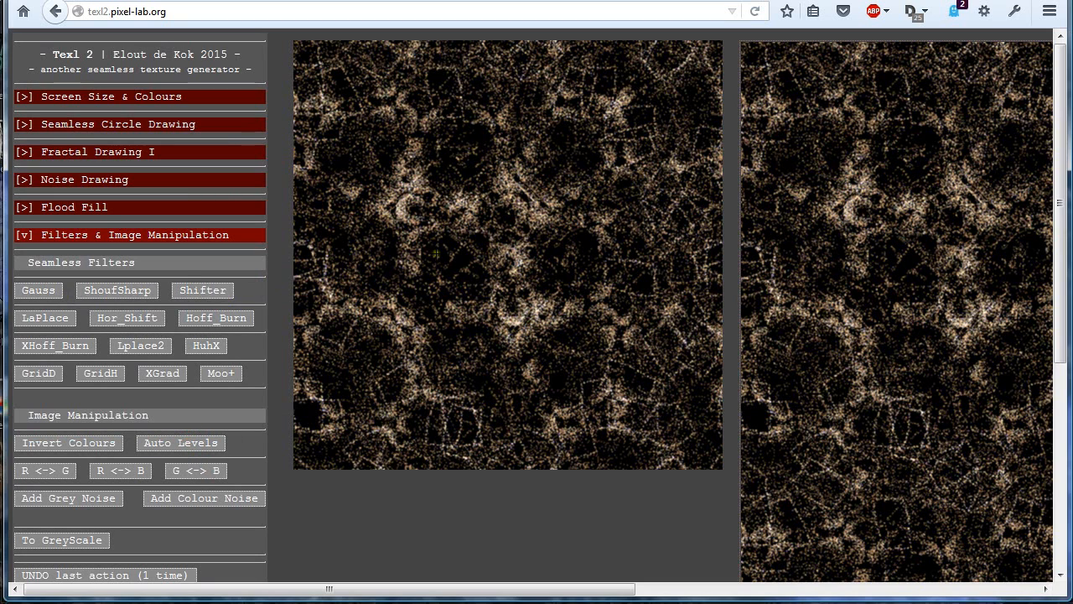
Swap the fractal texture's red and blue, green and blue, and red and green colour channels.
{"action": "left_click", "coordinate": [132, 471]}
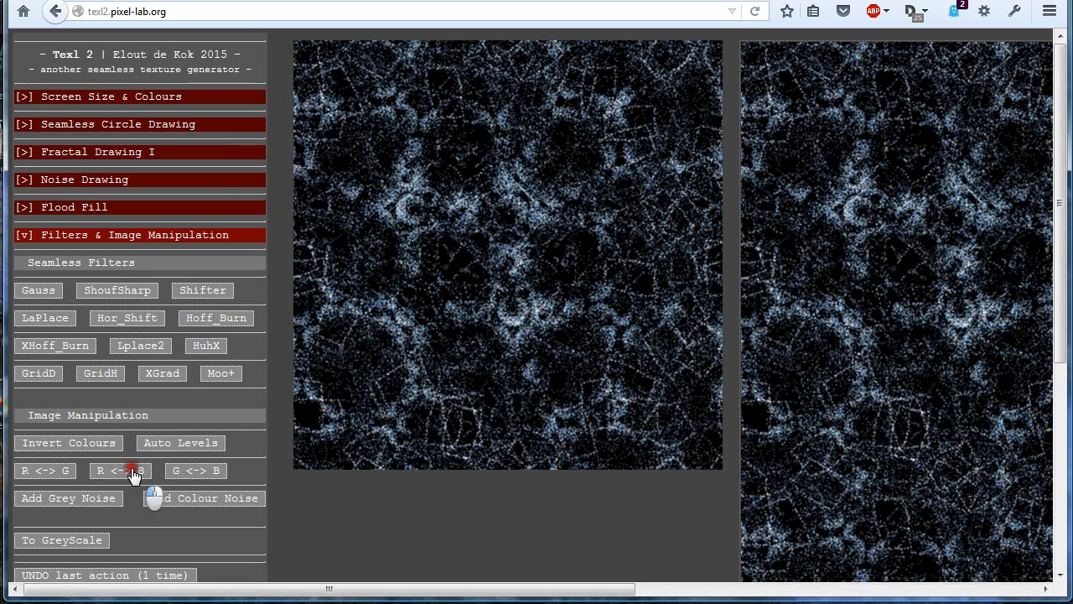
{"action": "left_click", "coordinate": [186, 471]}
{"action": "left_click", "coordinate": [48, 472]}
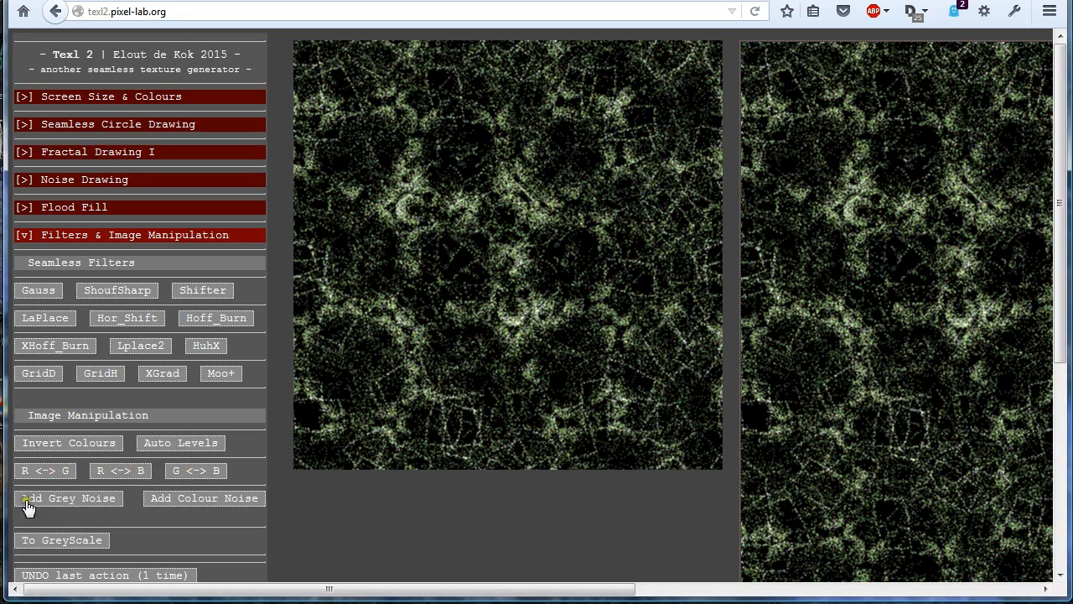
Apply Auto Levels to the recoloured fractal, and sharpen it with ShoufSharp and Lplace2, twice each.
{"action": "left_click", "coordinate": [205, 443]}
{"action": "left_click", "coordinate": [115, 293]}
{"action": "left_click", "coordinate": [124, 291]}
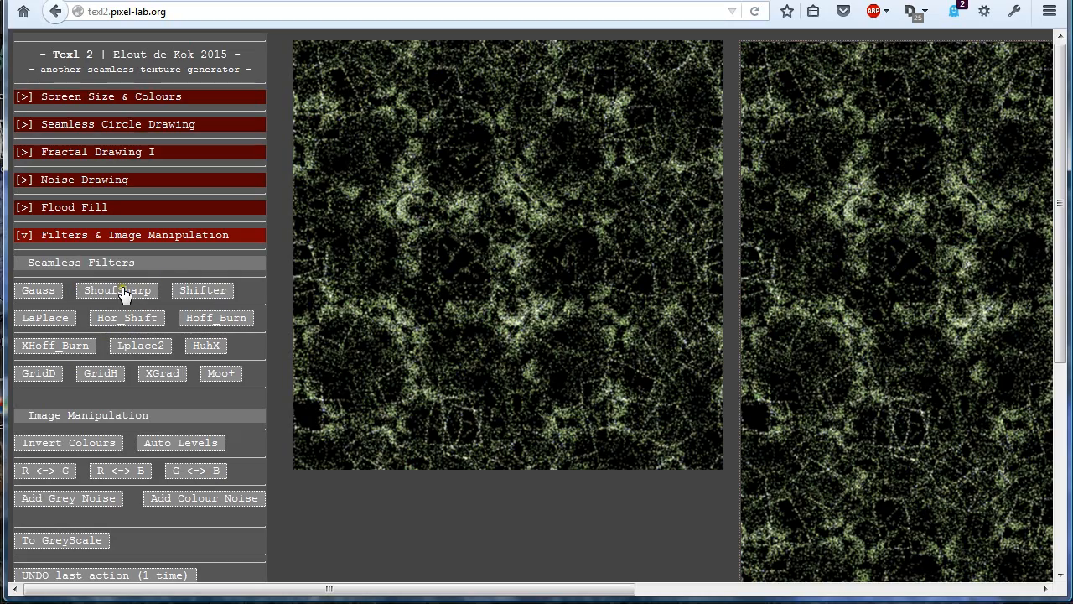
{"action": "left_click", "coordinate": [139, 351]}
{"action": "left_click", "coordinate": [139, 350]}
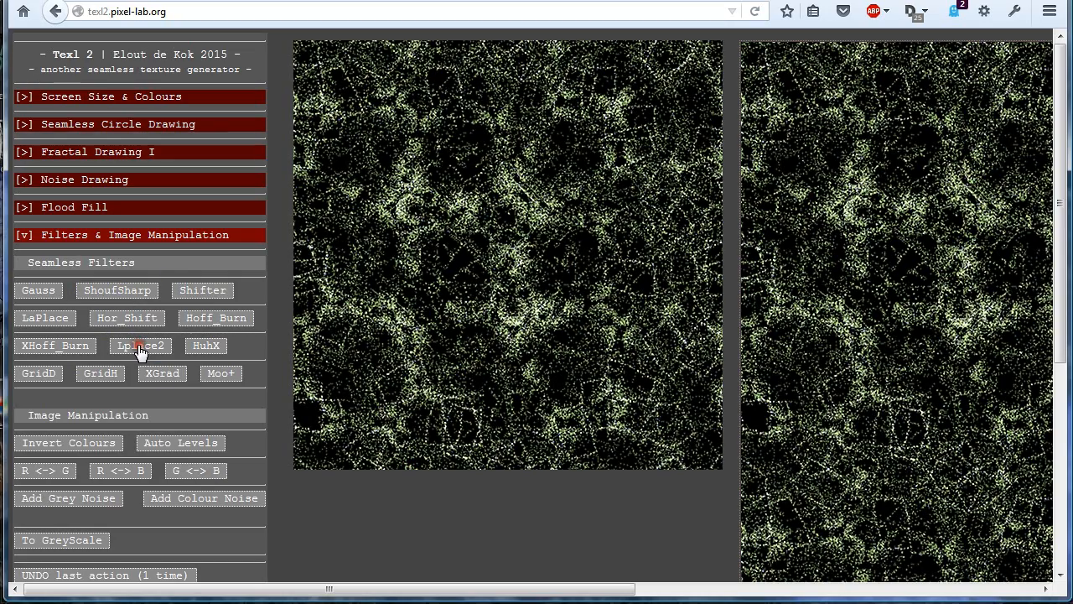
Brighten the fractal texture by applying the Hoff_Burn filter four times.
{"action": "left_click", "coordinate": [219, 319]}
{"action": "left_click", "coordinate": [219, 318]}
{"action": "left_click", "coordinate": [219, 318]}
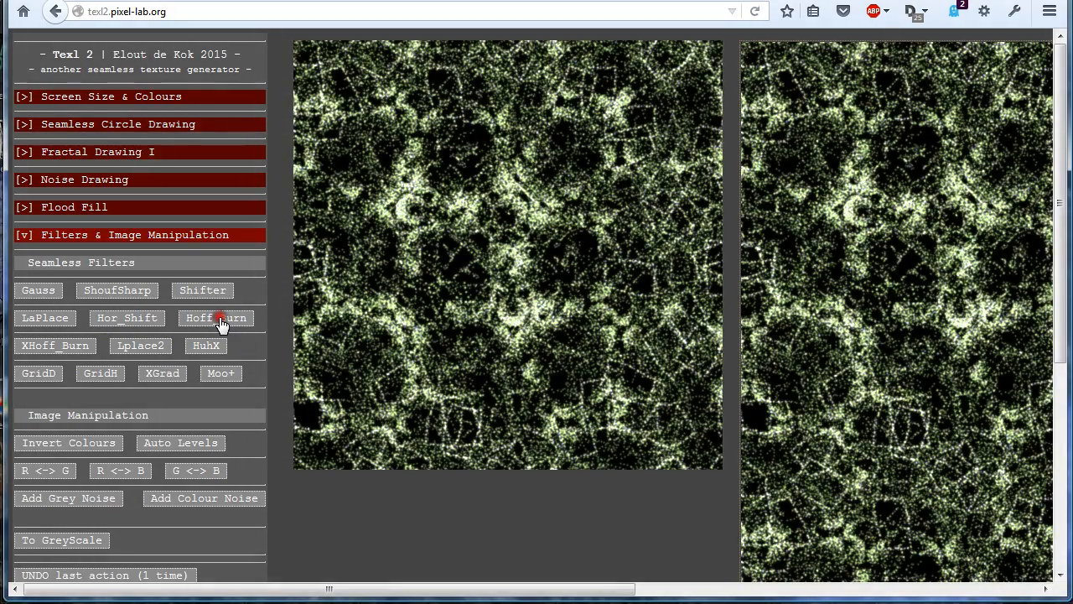
{"action": "left_click", "coordinate": [219, 319]}
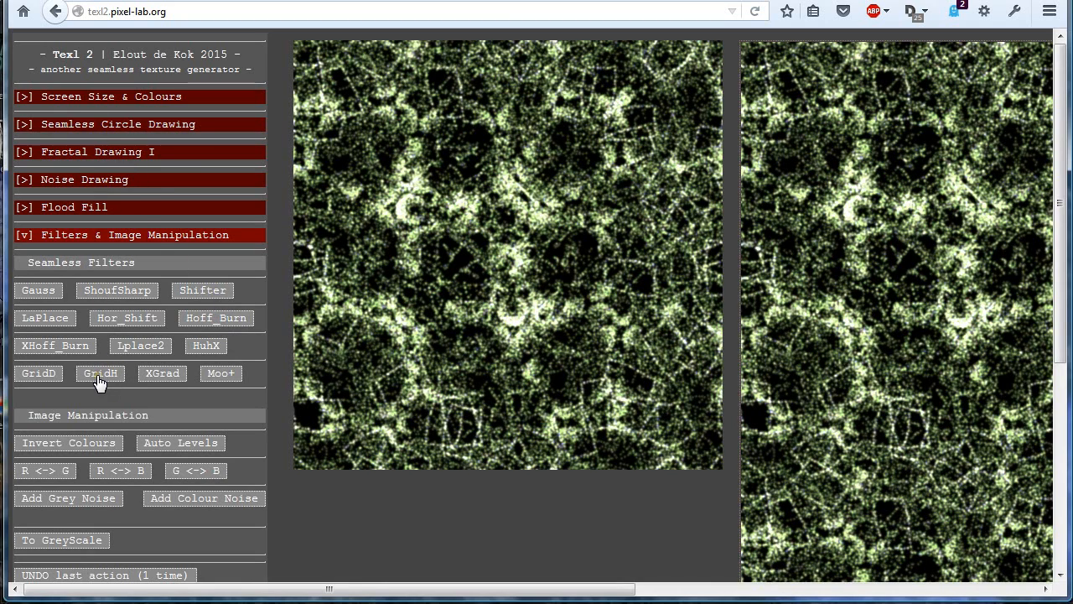
Draw a seamless circle at size 850, change it to 6 points, and increase its size to 1170.
{"action": "left_click", "coordinate": [83, 126]}
{"action": "left_click_drag", "start_coordinate": [52, 177], "coordinate": [72, 179]}
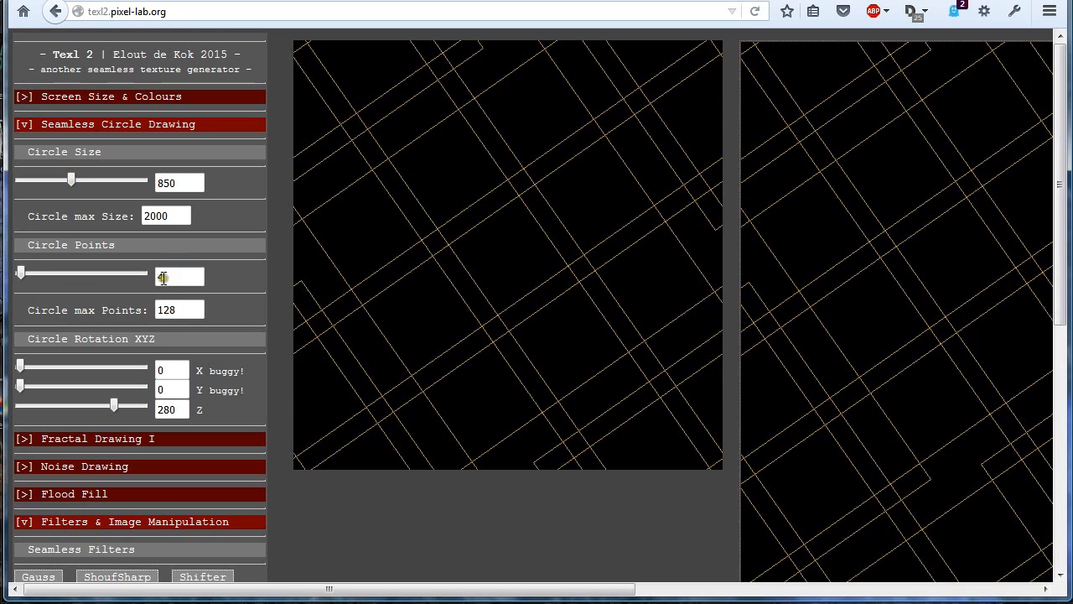
{"action": "left_click_drag", "start_coordinate": [165, 277], "coordinate": [113, 284]}
{"action": "type", "text": "6"}
{"action": "key", "text": "Return"}
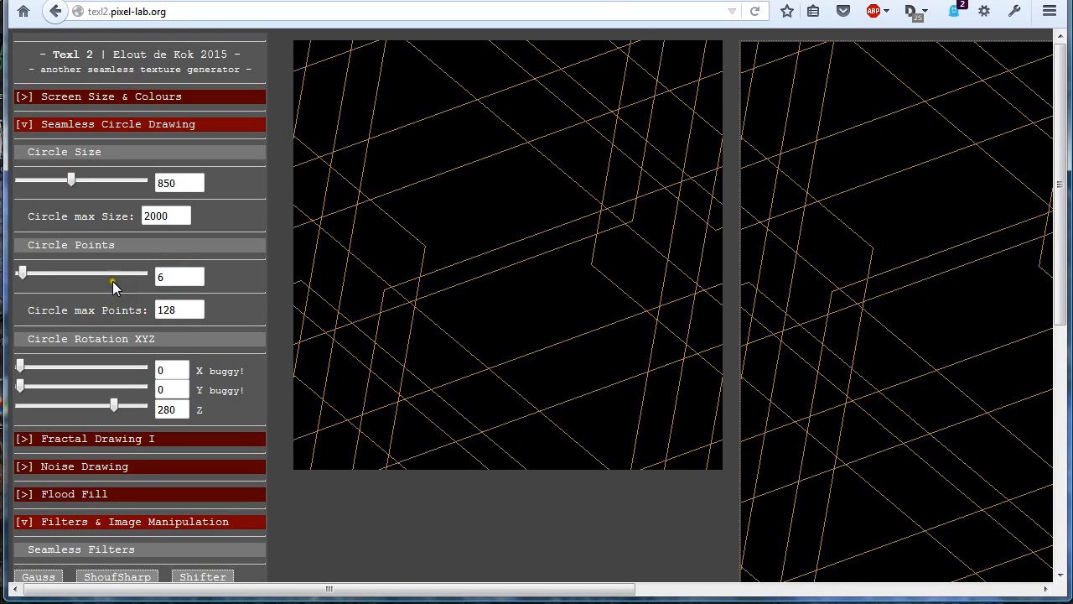
{"action": "mouse_move", "coordinate": [71, 180]}
{"action": "left_mouse_down"}
{"action": "mouse_move", "coordinate": [113, 182]}
{"action": "mouse_move", "coordinate": [91, 180]}
{"action": "left_mouse_up"}
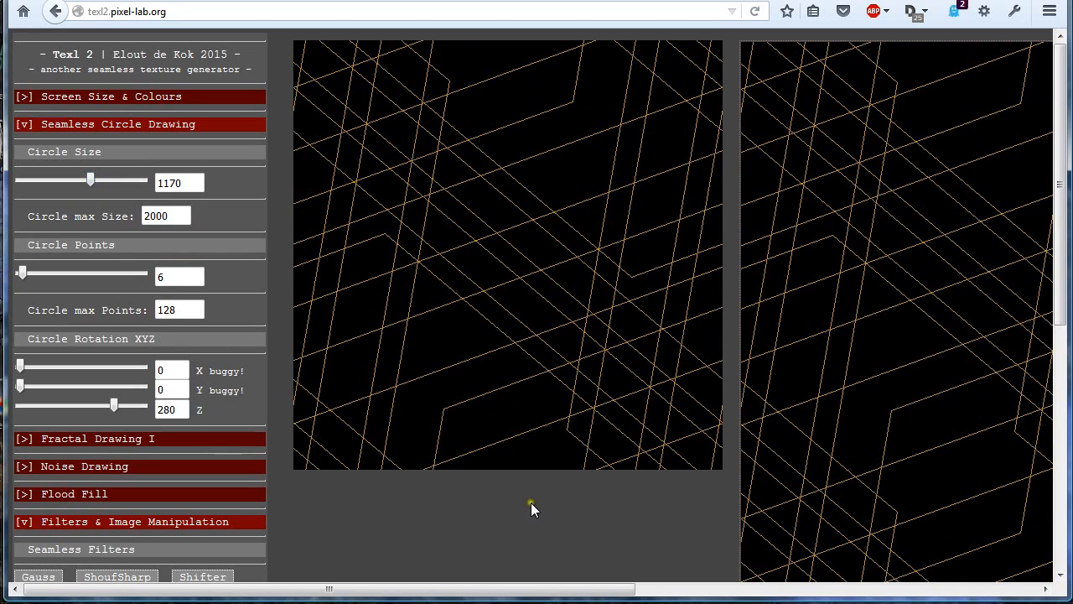
{"action": "left_click", "coordinate": [117, 125]}
Check the tiled preview, blur the line pattern with Gauss twice, and apply Auto Levels twice.
{"action": "scroll", "coordinate": [886, 570], "scroll_direction": "right", "scroll_amount": 10}
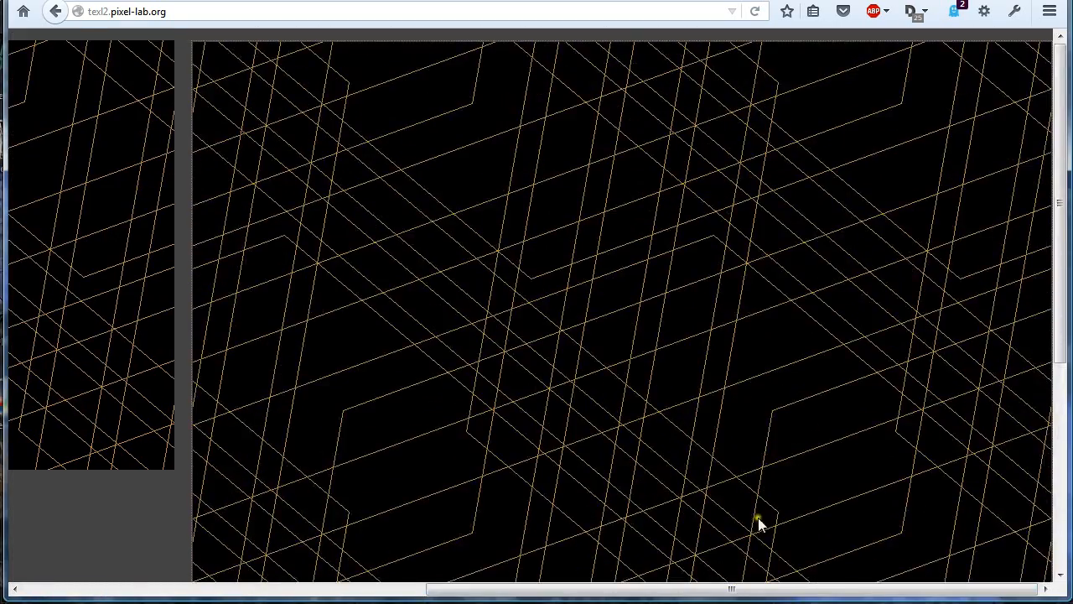
{"action": "left_click_drag", "start_coordinate": [745, 588], "coordinate": [91, 503]}
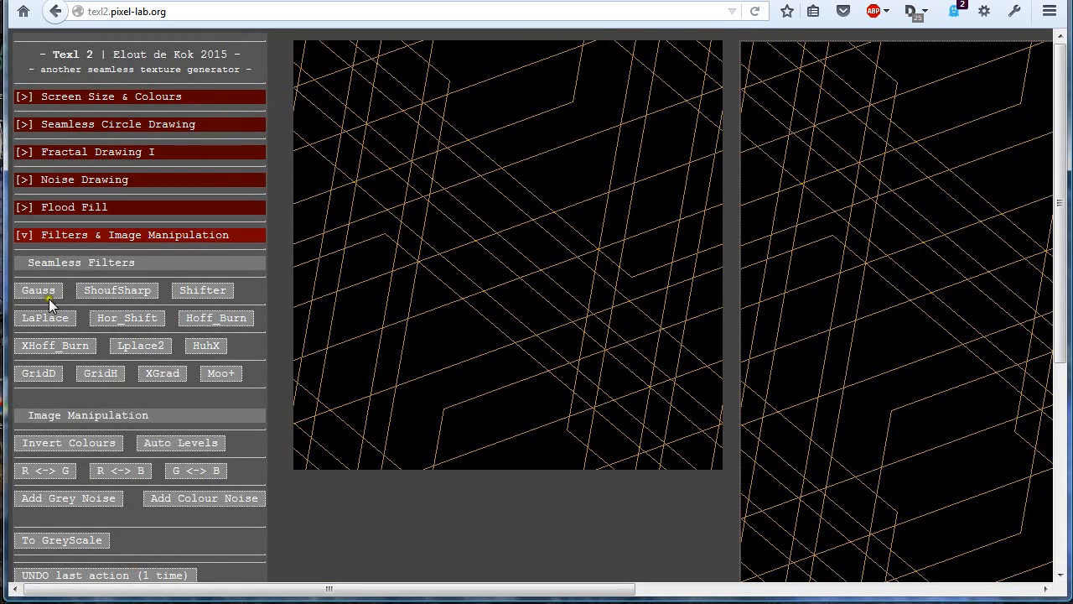
{"action": "left_click", "coordinate": [32, 290]}
{"action": "left_click", "coordinate": [34, 285]}
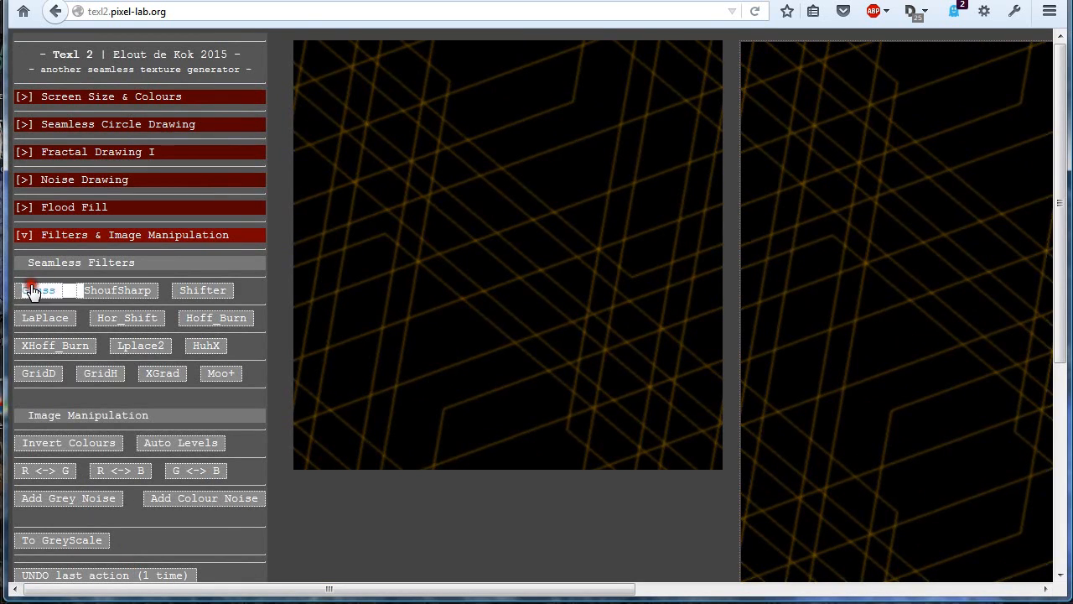
{"action": "left_click", "coordinate": [170, 450]}
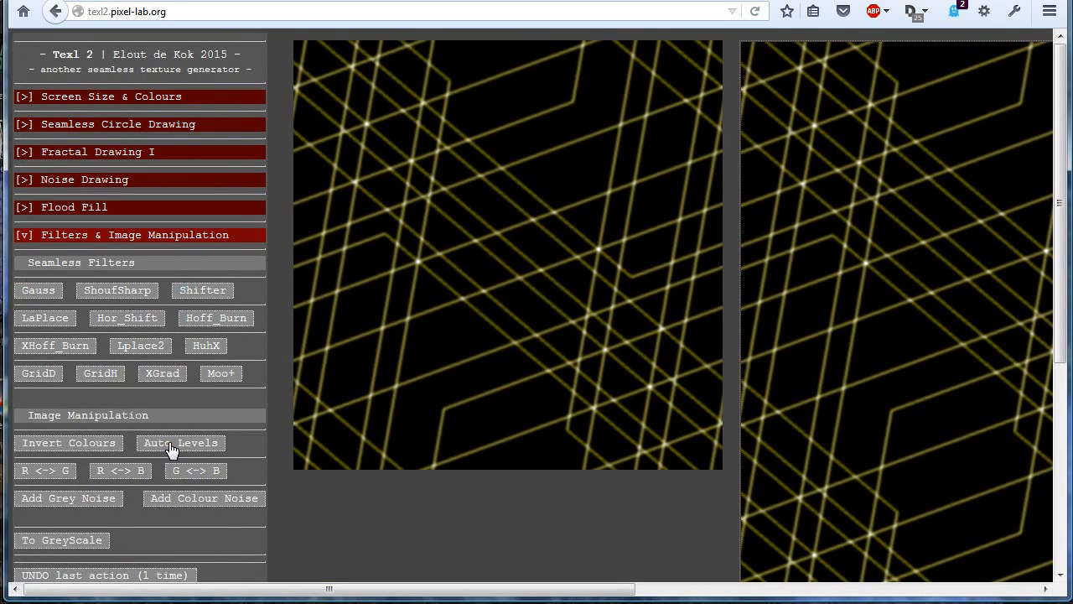
{"action": "left_click", "coordinate": [169, 443]}
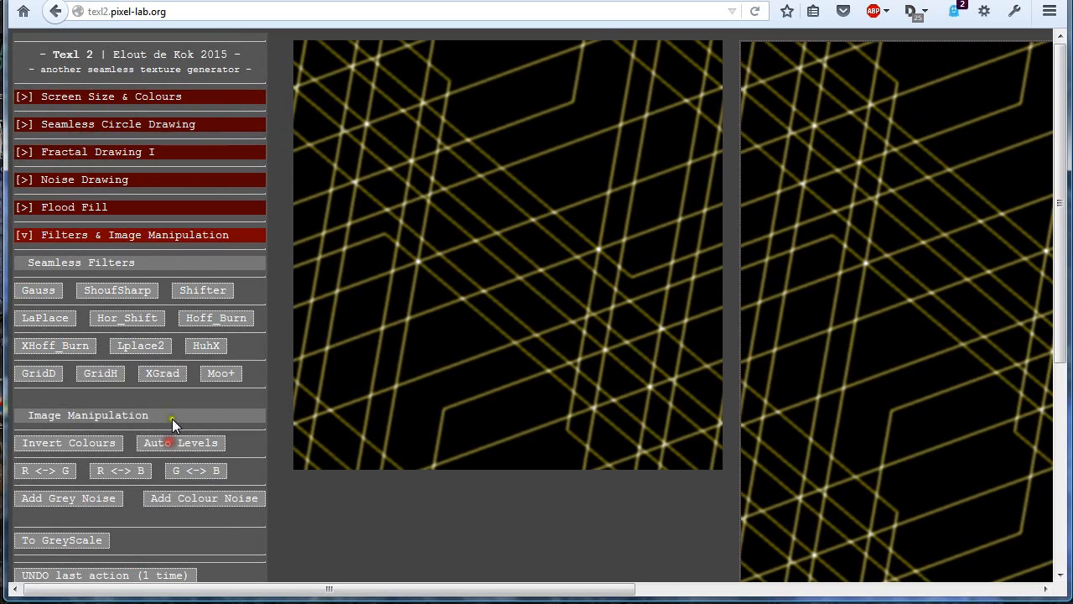
Thicken and brighten the yellow line pattern by applying the Hoff_Burn filter repeatedly.
{"action": "left_click", "coordinate": [216, 319]}
{"action": "left_click", "coordinate": [216, 319]}
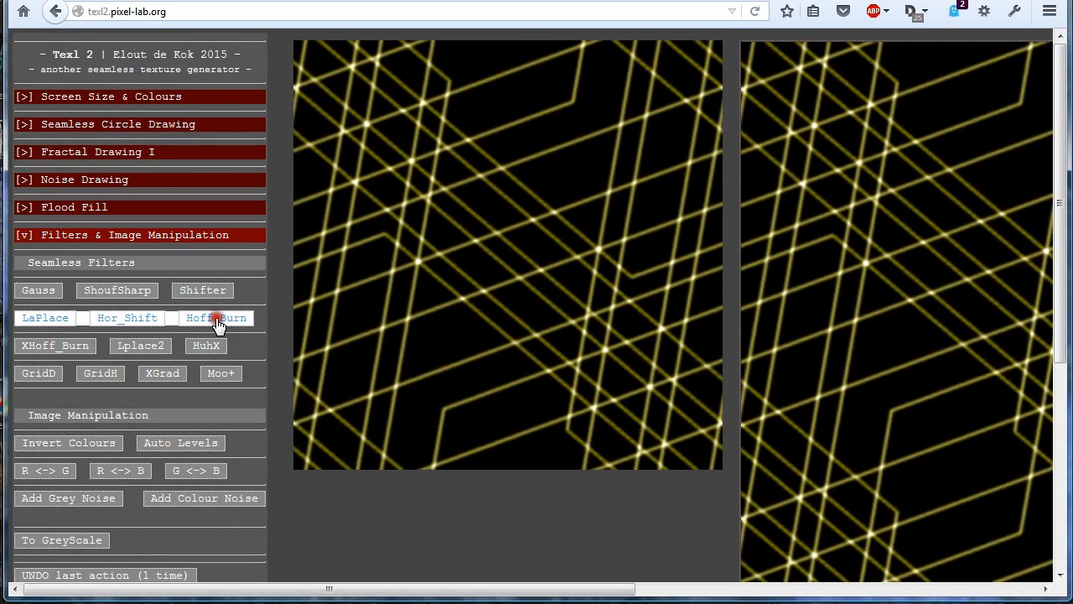
{"action": "left_click", "coordinate": [216, 318]}
{"action": "left_click", "coordinate": [216, 319]}
{"action": "left_click", "coordinate": [216, 319]}
{"action": "left_click", "coordinate": [216, 319]}
{"action": "left_click", "coordinate": [217, 318]}
{"action": "left_click", "coordinate": [216, 318]}
{"action": "left_click", "coordinate": [216, 319]}
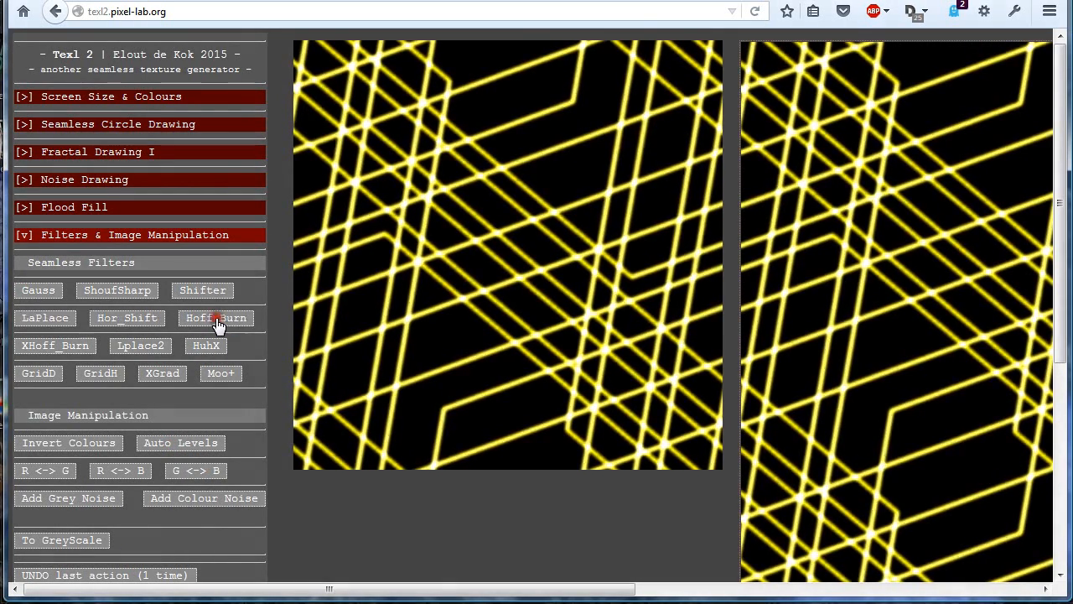
{"action": "left_click", "coordinate": [217, 319]}
{"action": "left_click", "coordinate": [217, 319]}
{"action": "left_click_drag", "start_coordinate": [590, 595], "coordinate": [338, 579]}
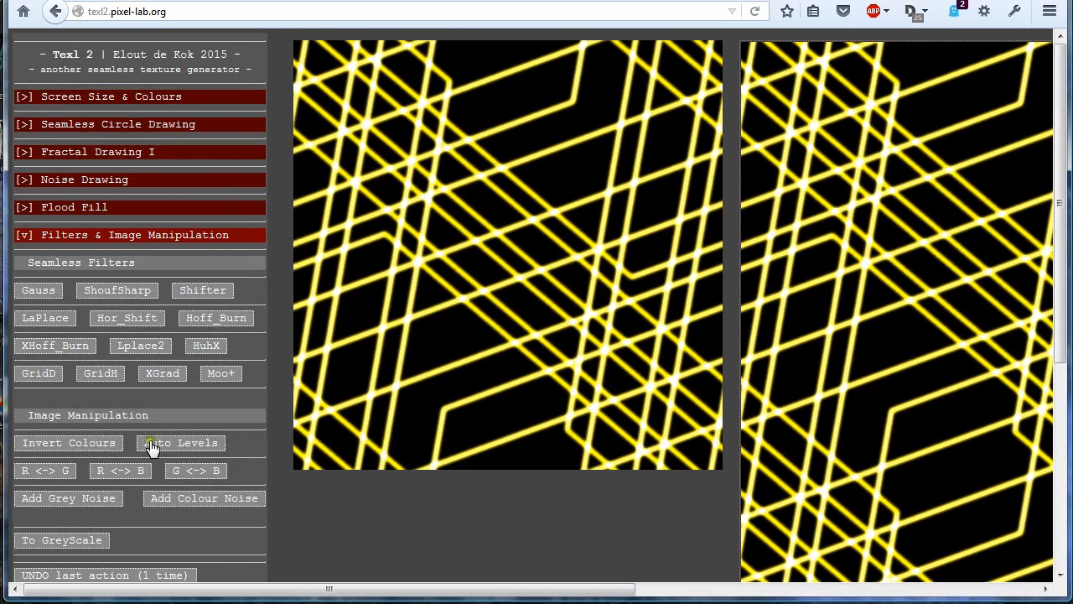
Invert the line pattern's colours and darken it by applying the GridH filter four times.
{"action": "left_click", "coordinate": [47, 444]}
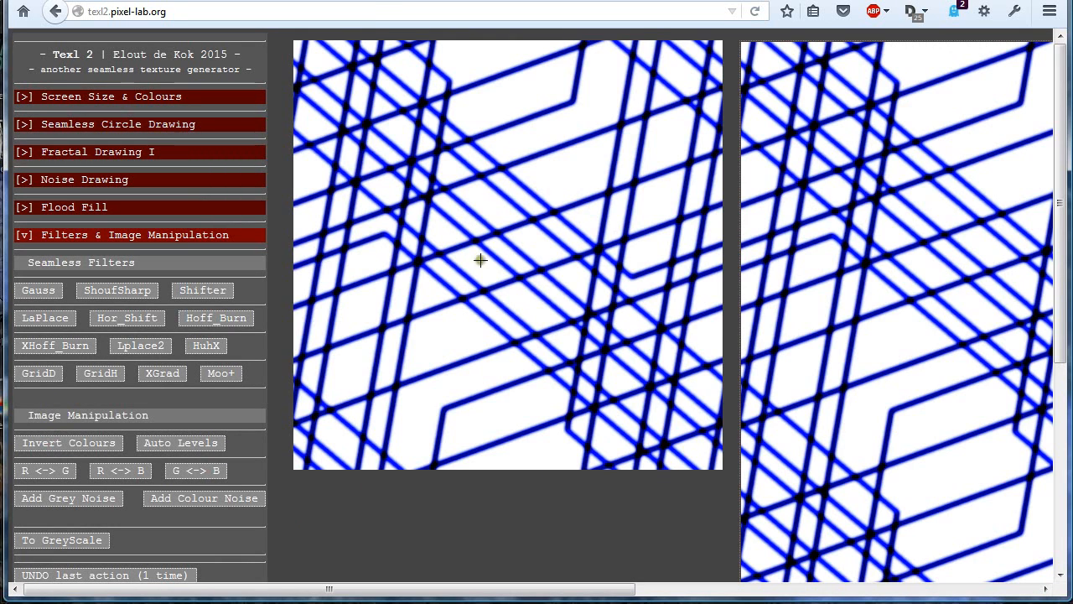
{"action": "left_click", "coordinate": [101, 376]}
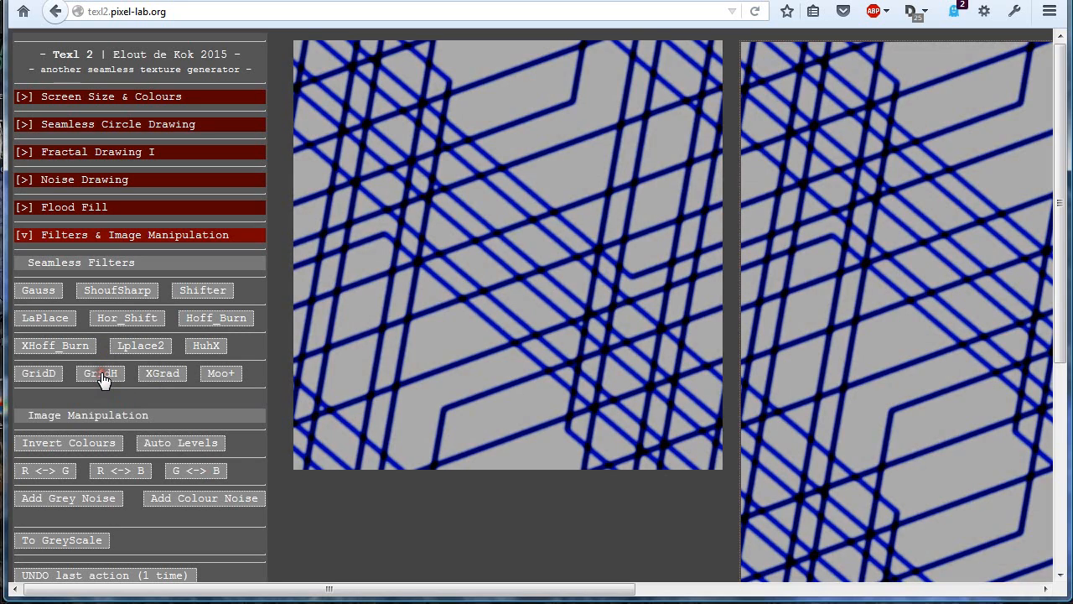
{"action": "left_click", "coordinate": [101, 375]}
{"action": "left_click", "coordinate": [100, 375]}
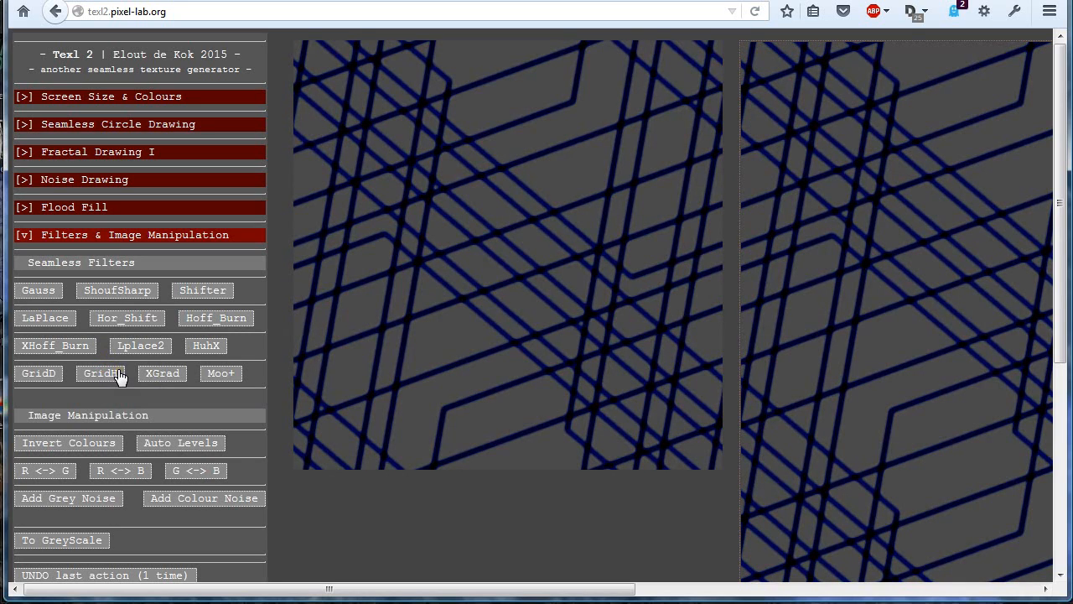
{"action": "left_click", "coordinate": [101, 374]}
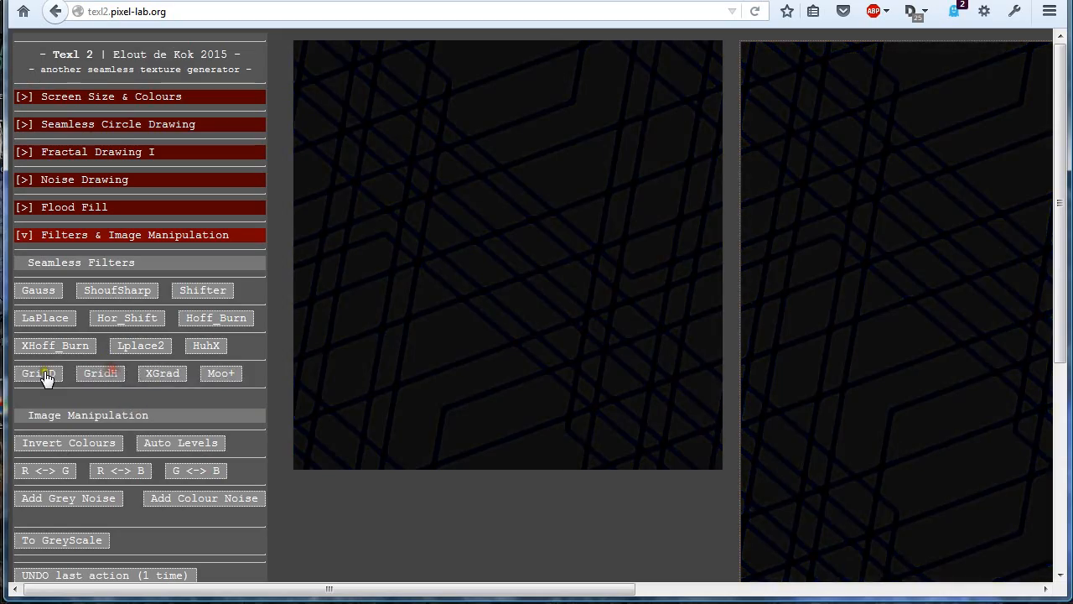
Apply GridD and GridH once each to the darkened pattern, followed by repeated GridD passes.
{"action": "left_click", "coordinate": [43, 374]}
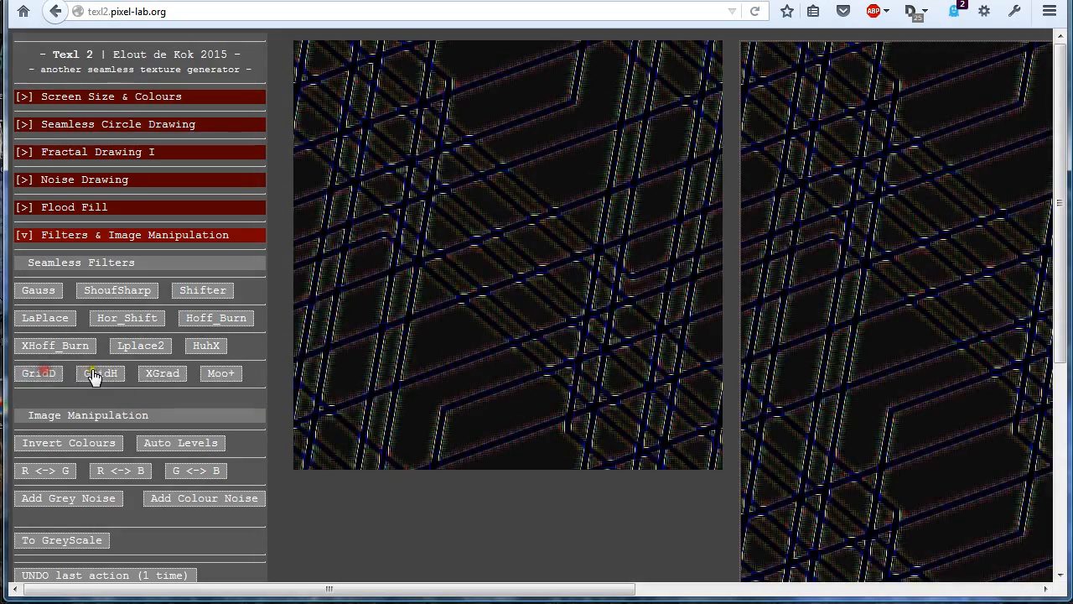
{"action": "left_click", "coordinate": [94, 374]}
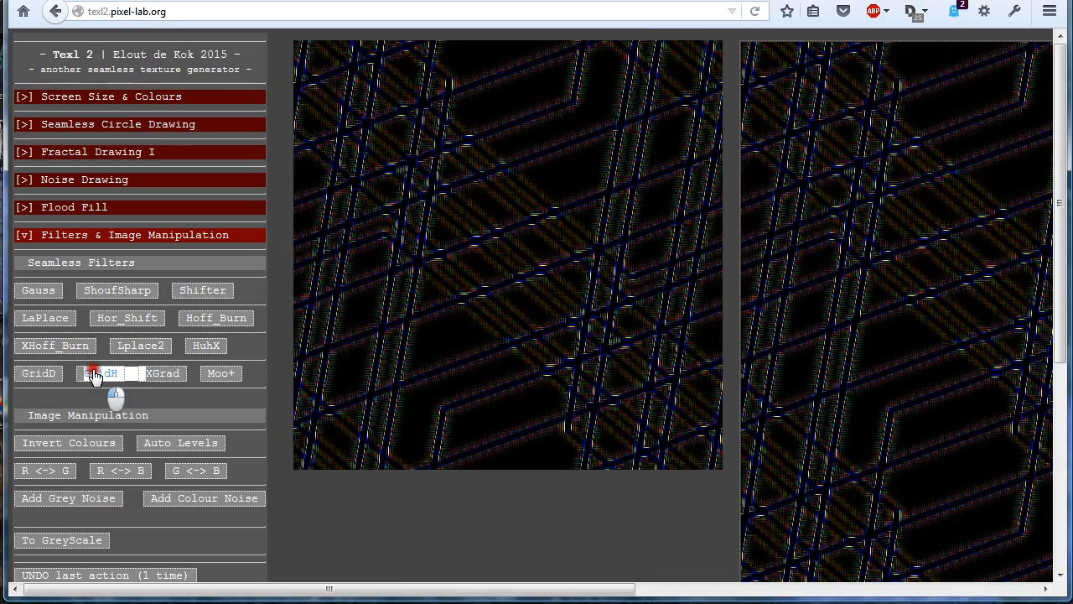
{"action": "triple_click", "coordinate": [50, 373]}
{"action": "double_click", "coordinate": [51, 373]}
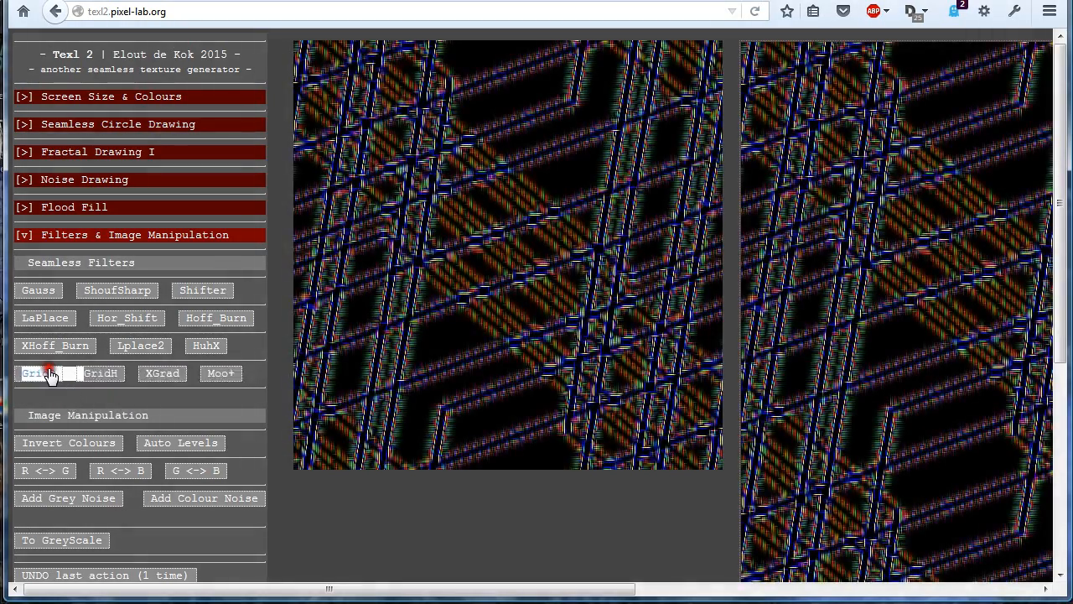
{"action": "double_click", "coordinate": [50, 373]}
{"action": "left_click", "coordinate": [50, 373]}
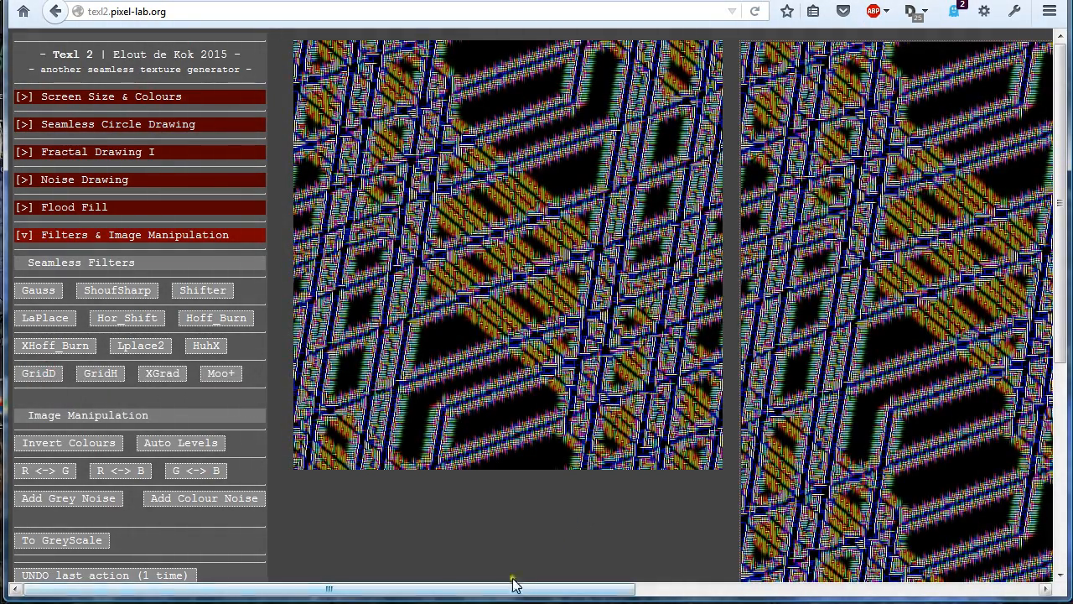
Blur the grid pattern with Gauss and rework it with repeated GridH passes followed by GridD.
{"action": "left_click", "coordinate": [48, 293]}
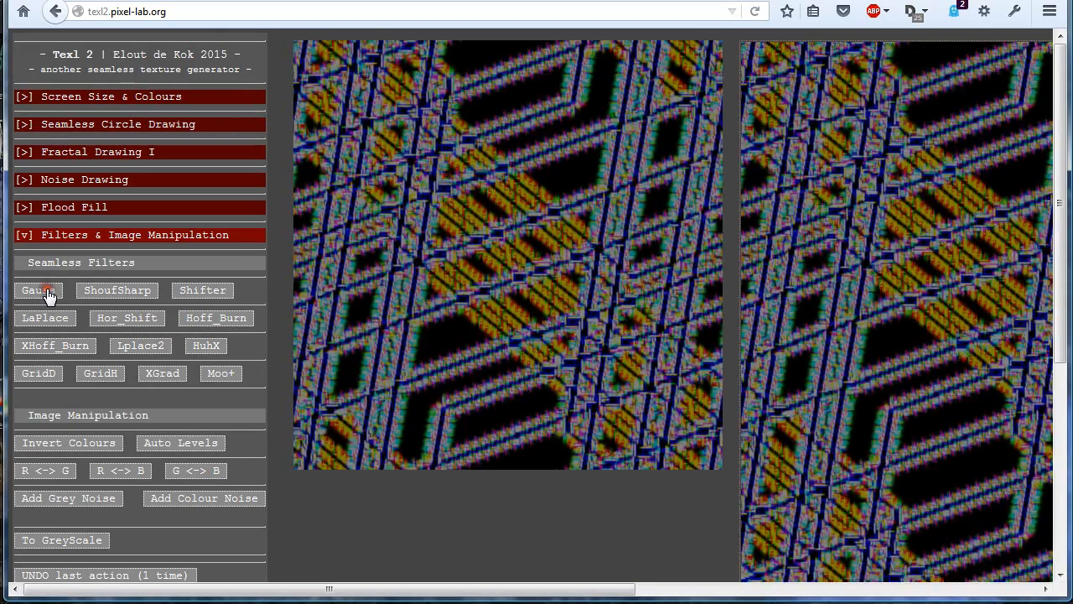
{"action": "triple_click", "coordinate": [101, 375]}
{"action": "double_click", "coordinate": [101, 375]}
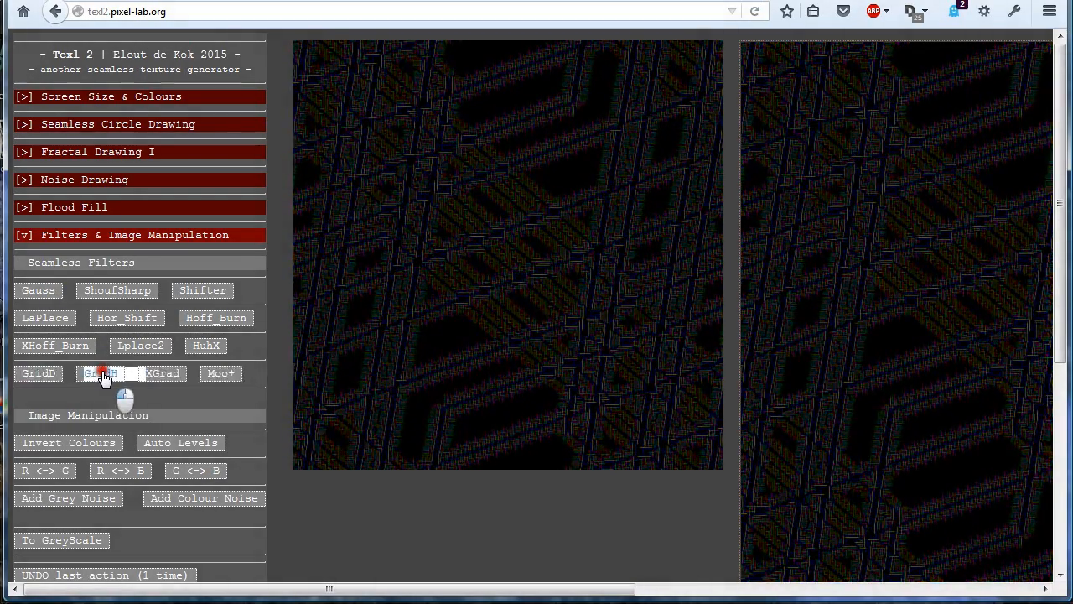
{"action": "double_click", "coordinate": [101, 375]}
{"action": "left_click", "coordinate": [101, 375]}
{"action": "double_click", "coordinate": [33, 374]}
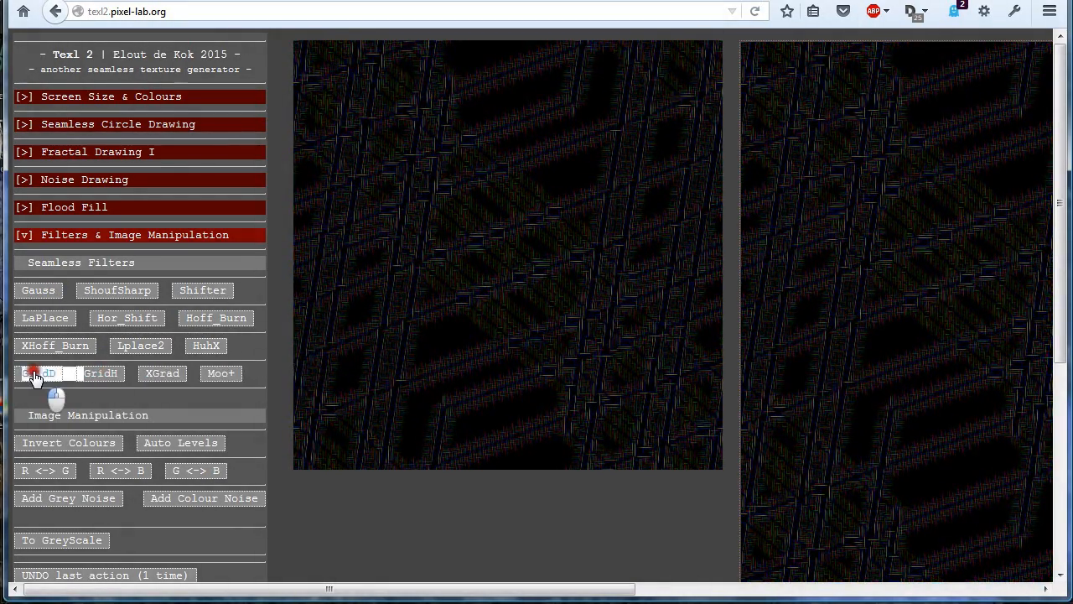
Check the tiled preview of the woven pattern, convert it to greyscale and apply Auto Levels.
{"action": "left_click_drag", "start_coordinate": [567, 596], "coordinate": [972, 595]}
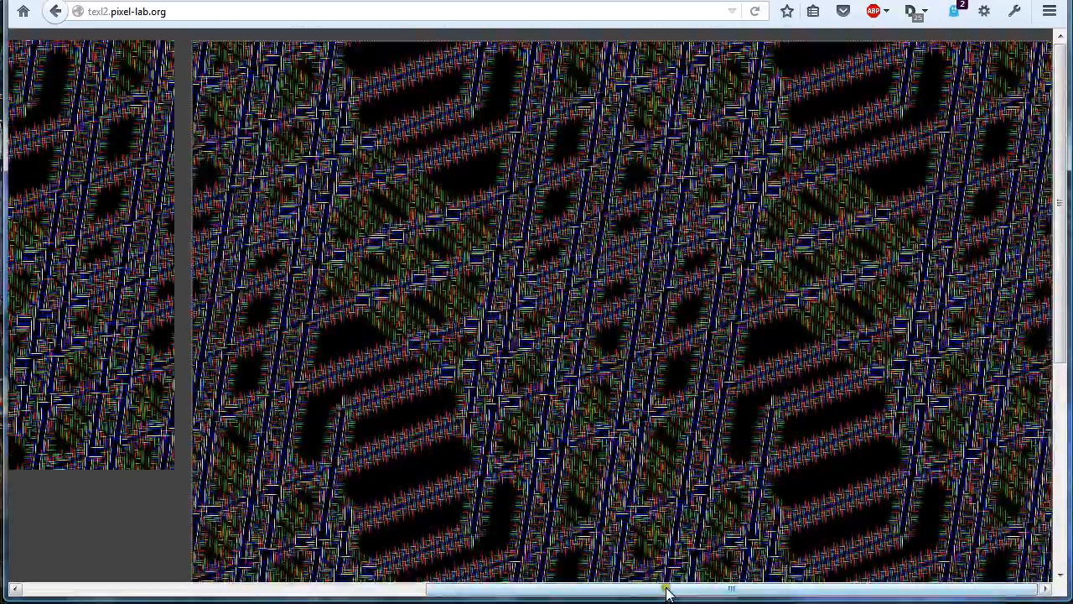
{"action": "left_click_drag", "start_coordinate": [663, 587], "coordinate": [269, 587]}
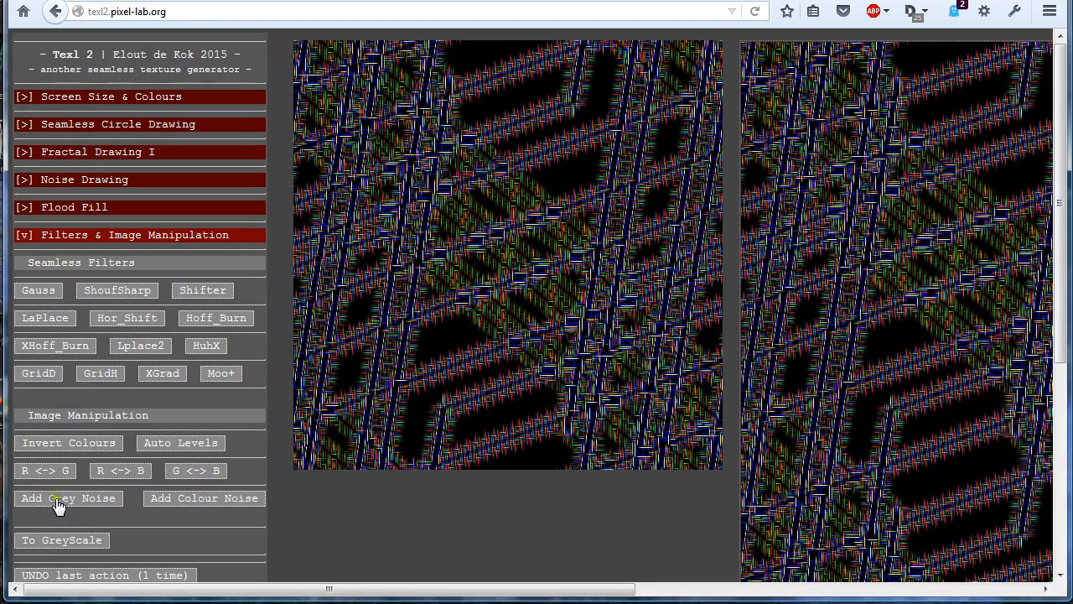
{"action": "left_click", "coordinate": [50, 541]}
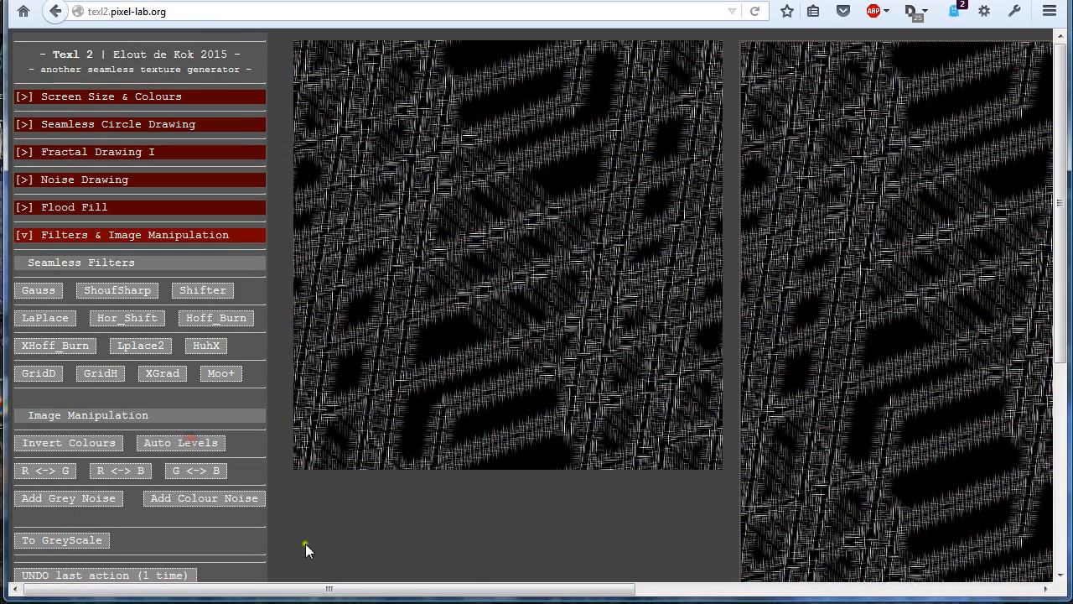
Check the tiled preview of the greyscale weave and apply the Moo+ filter twice to the texture.
{"action": "left_click_drag", "start_coordinate": [359, 592], "coordinate": [838, 504]}
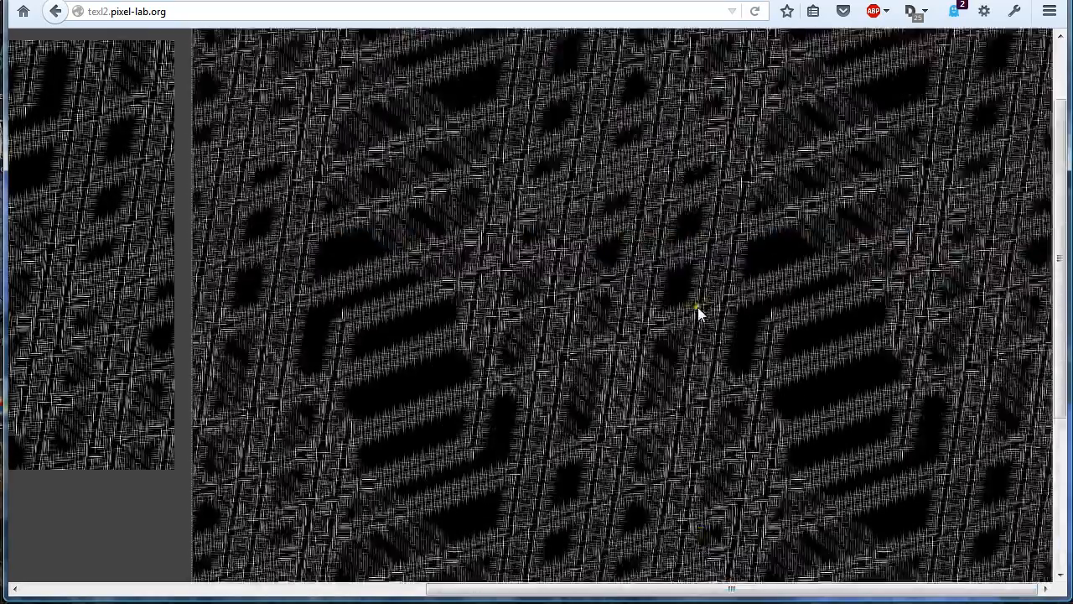
{"action": "scroll", "coordinate": [690, 335], "scroll_direction": "up", "scroll_amount": 2}
{"action": "left_click_drag", "start_coordinate": [663, 589], "coordinate": [178, 586]}
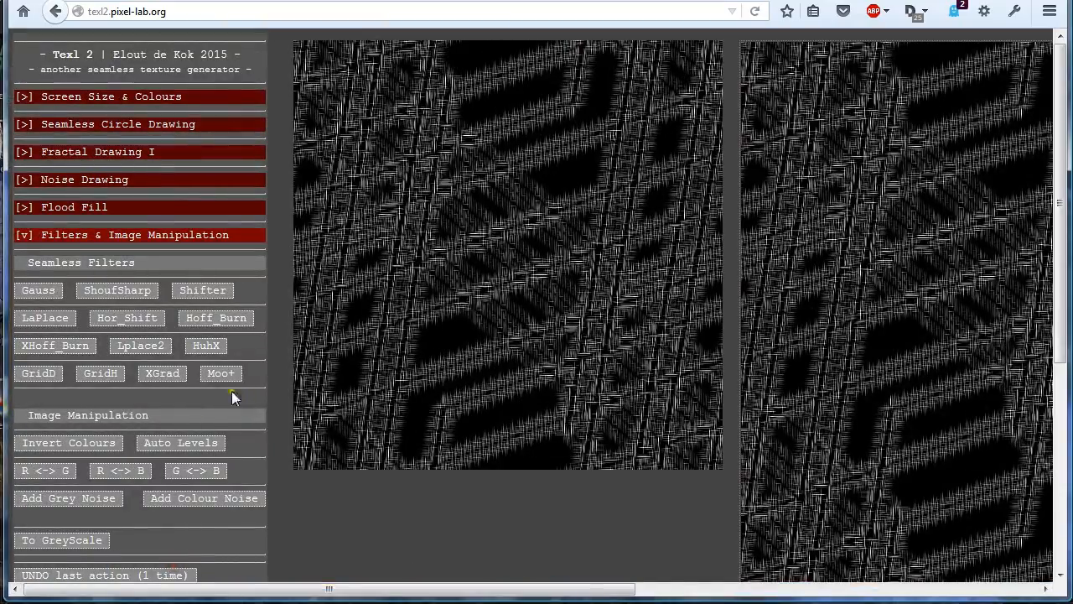
{"action": "left_click", "coordinate": [222, 375]}
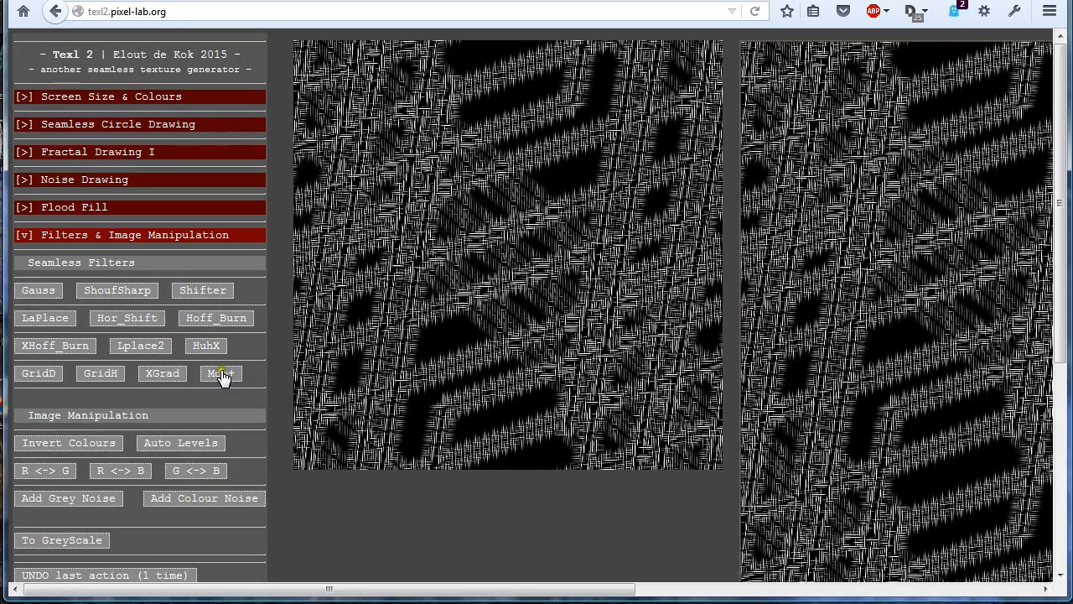
{"action": "left_click", "coordinate": [222, 375]}
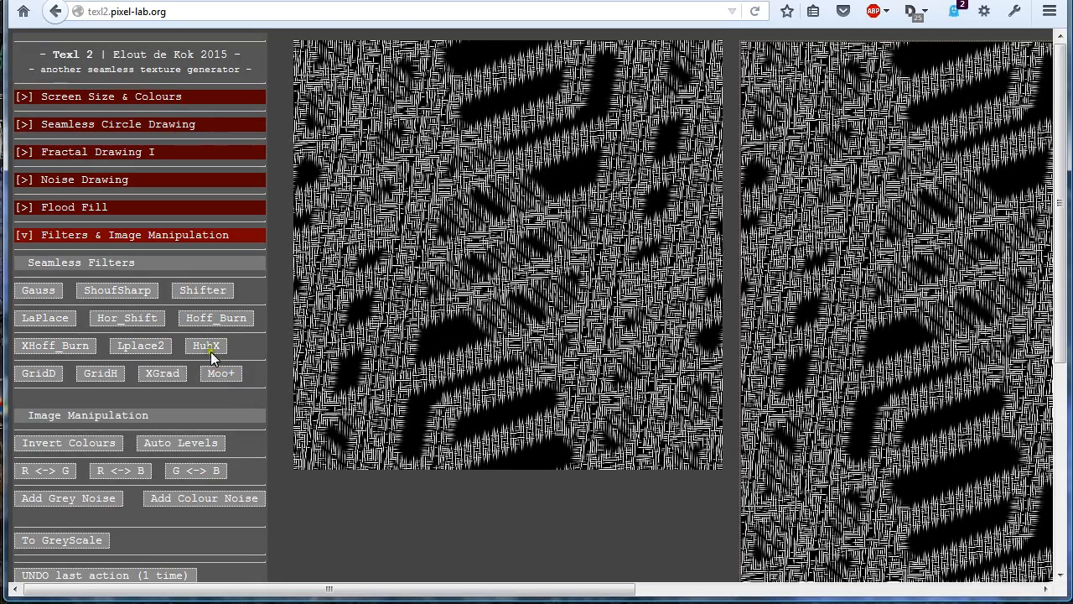
Apply the HuhX filter four times to turn the weave into a fine high-contrast line pattern.
{"action": "left_click", "coordinate": [205, 349]}
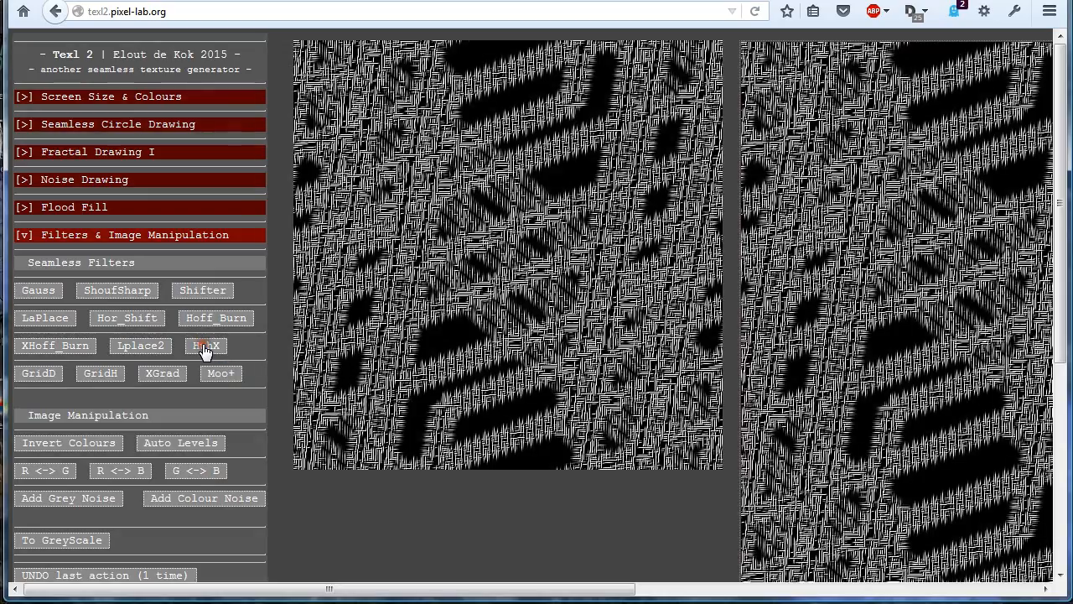
{"action": "left_click", "coordinate": [205, 349]}
{"action": "left_click", "coordinate": [204, 349]}
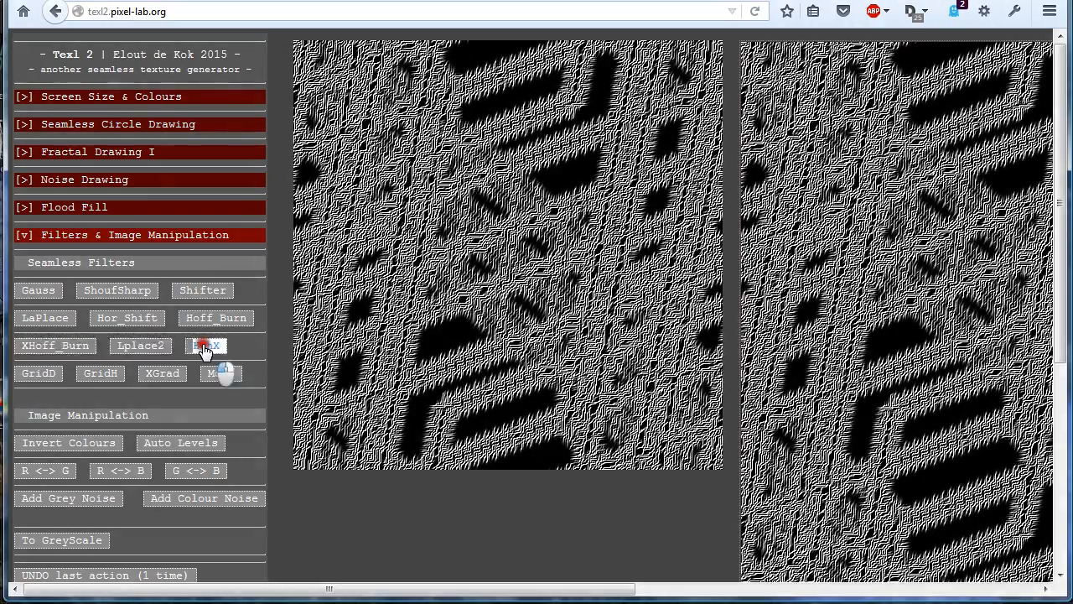
{"action": "left_click", "coordinate": [204, 349]}
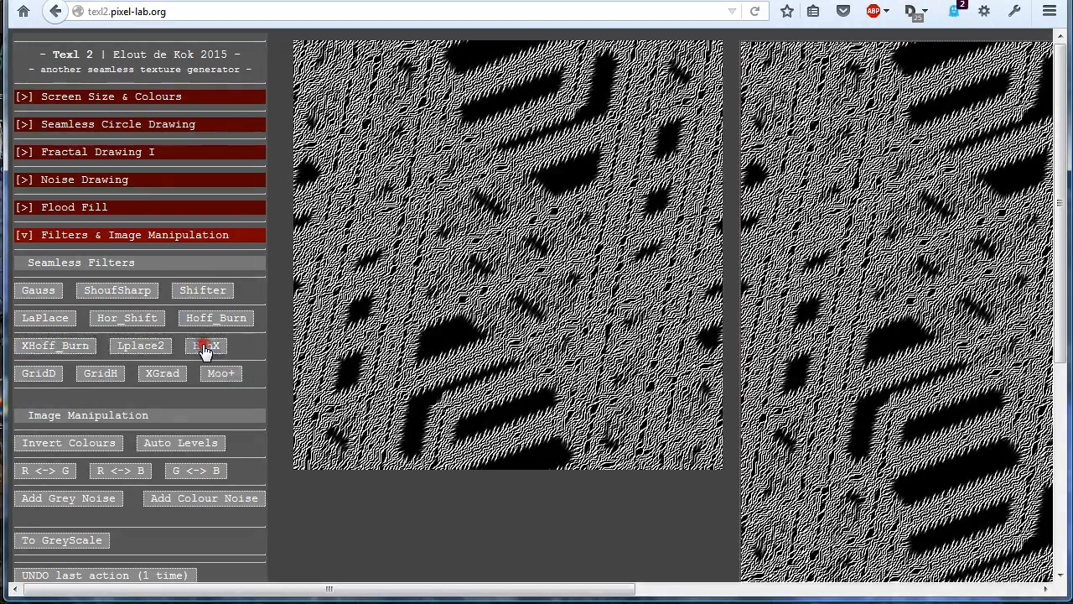
Invert the line pattern's colours and add grey noise to it three times.
{"action": "left_click", "coordinate": [37, 449]}
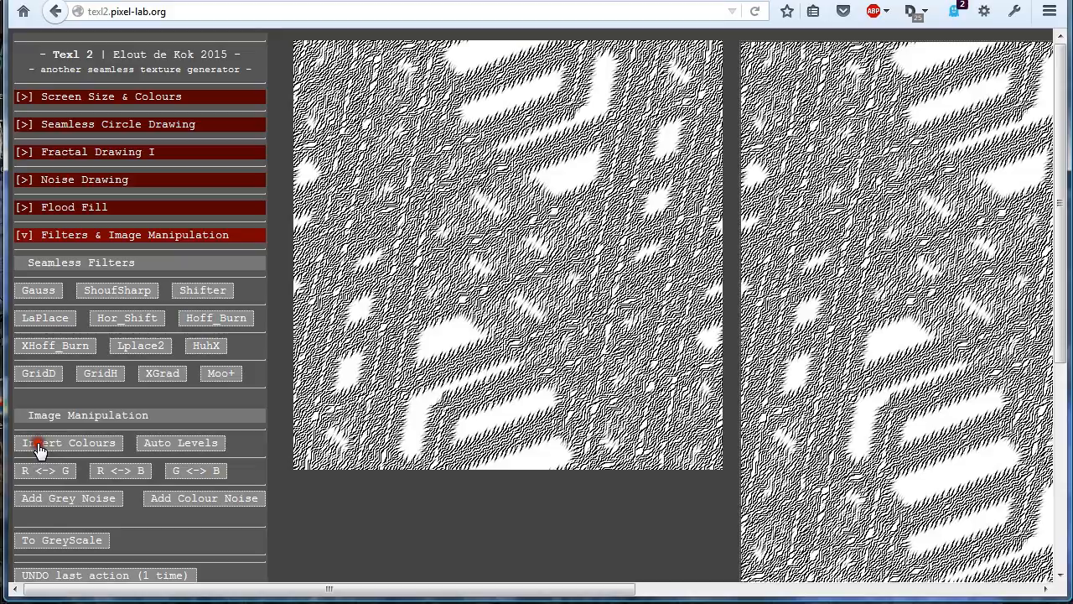
{"action": "left_click", "coordinate": [76, 503]}
{"action": "left_click", "coordinate": [75, 503]}
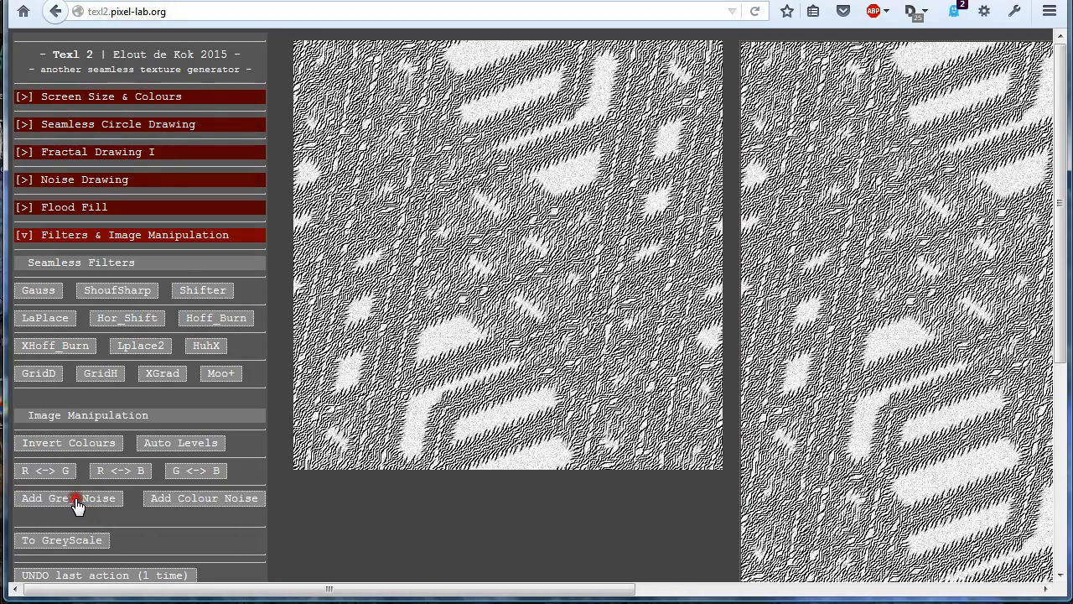
{"action": "left_click", "coordinate": [76, 503]}
Apply the HuhX filter four times to the noisy inverted pattern.
{"action": "left_click", "coordinate": [197, 348]}
{"action": "left_click", "coordinate": [198, 348]}
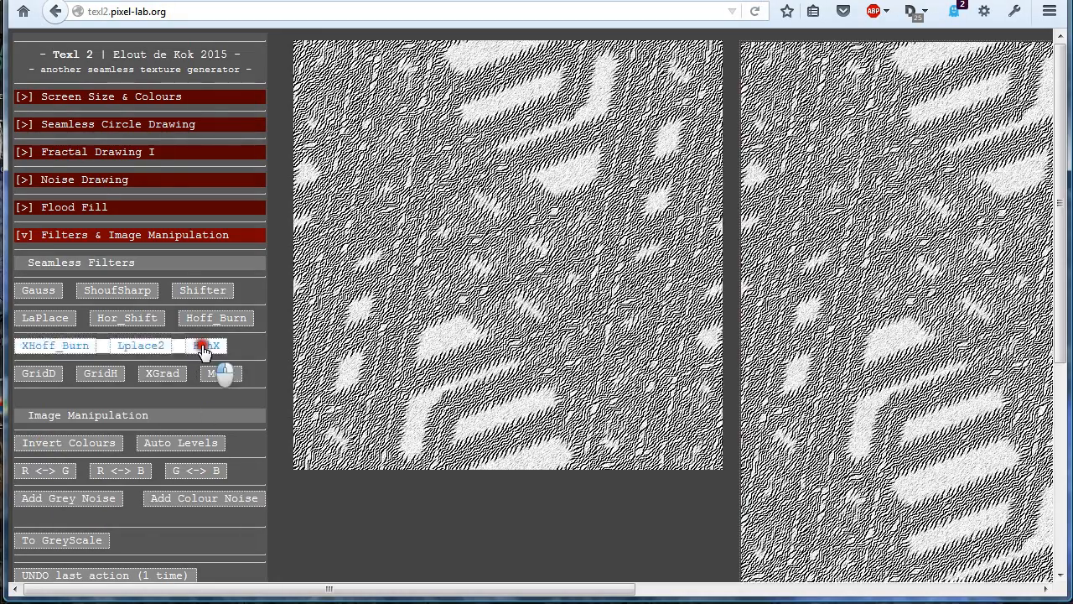
{"action": "left_click", "coordinate": [197, 348]}
{"action": "left_click", "coordinate": [197, 348]}
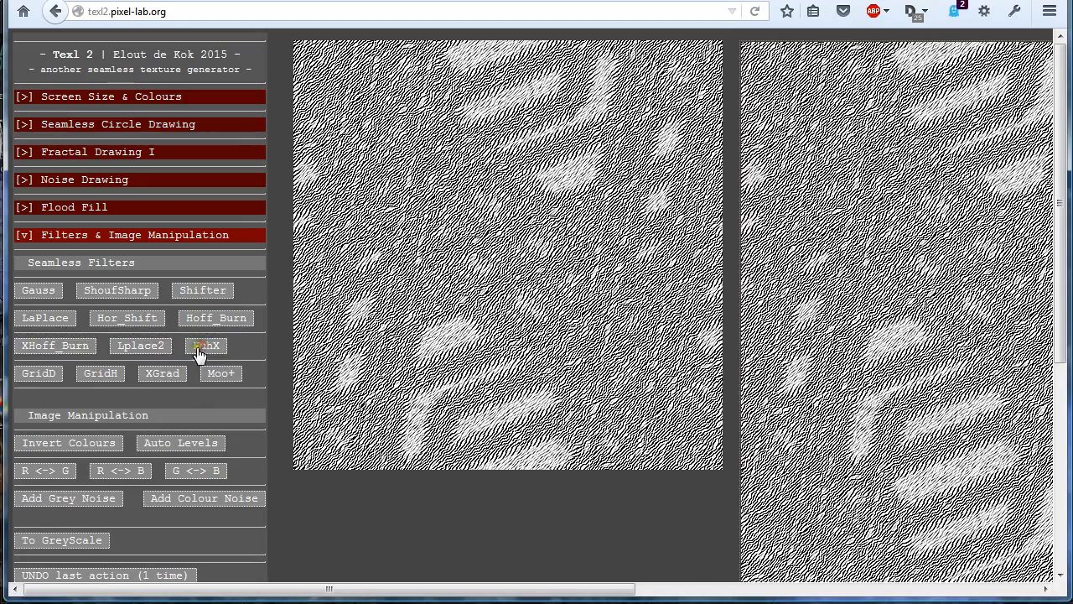
Blur the pattern with repeated Gauss passes and rework it into wavy lines with repeated HuhX passes.
{"action": "double_click", "coordinate": [42, 290]}
{"action": "left_click", "coordinate": [41, 290]}
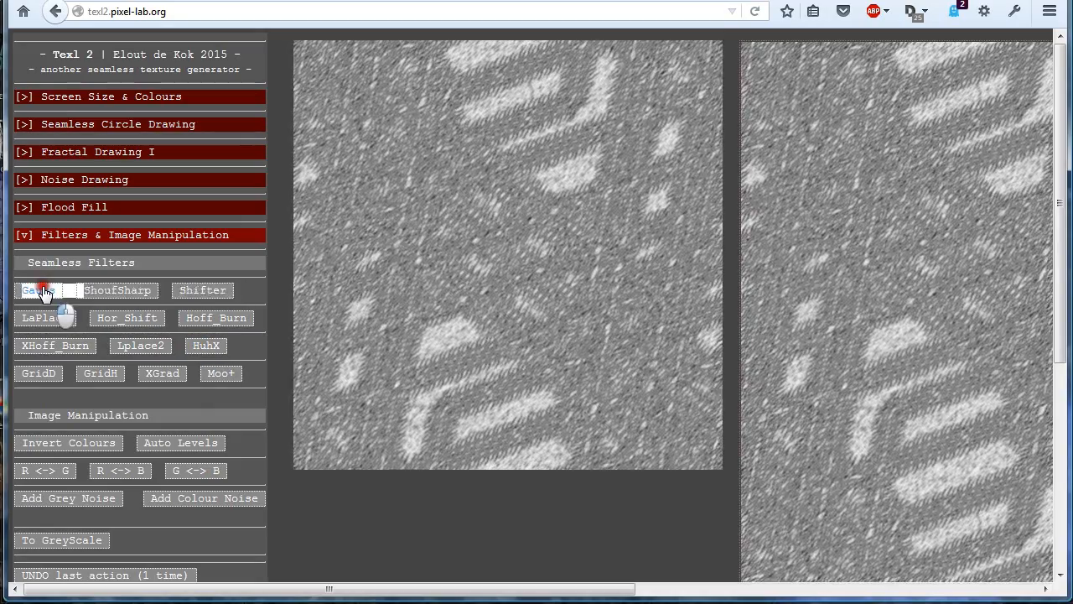
{"action": "double_click", "coordinate": [208, 347]}
{"action": "left_click", "coordinate": [208, 347]}
{"action": "left_click", "coordinate": [208, 347]}
{"action": "left_click", "coordinate": [208, 347]}
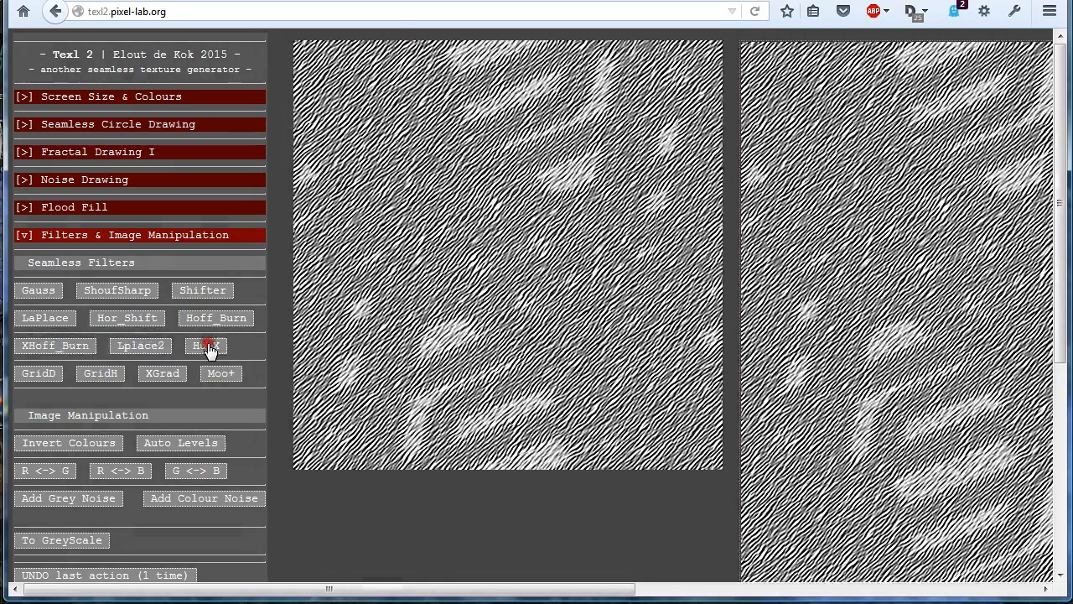
Open the image buffer and mix options and compare the textures stored in Buffer A and Buffer B.
{"action": "left_click", "coordinate": [37, 238]}
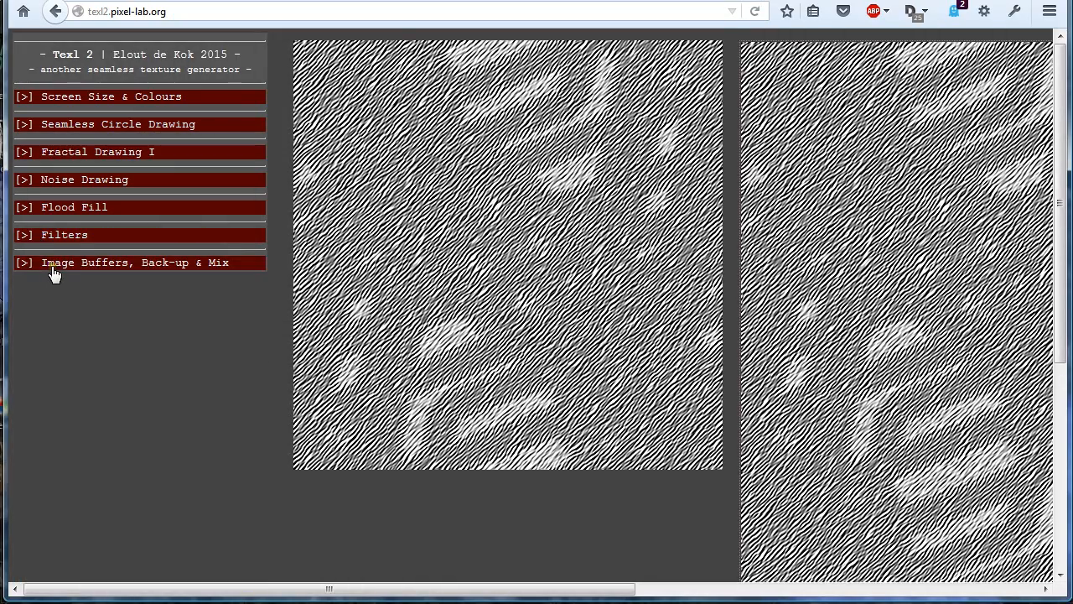
{"action": "left_click", "coordinate": [52, 273]}
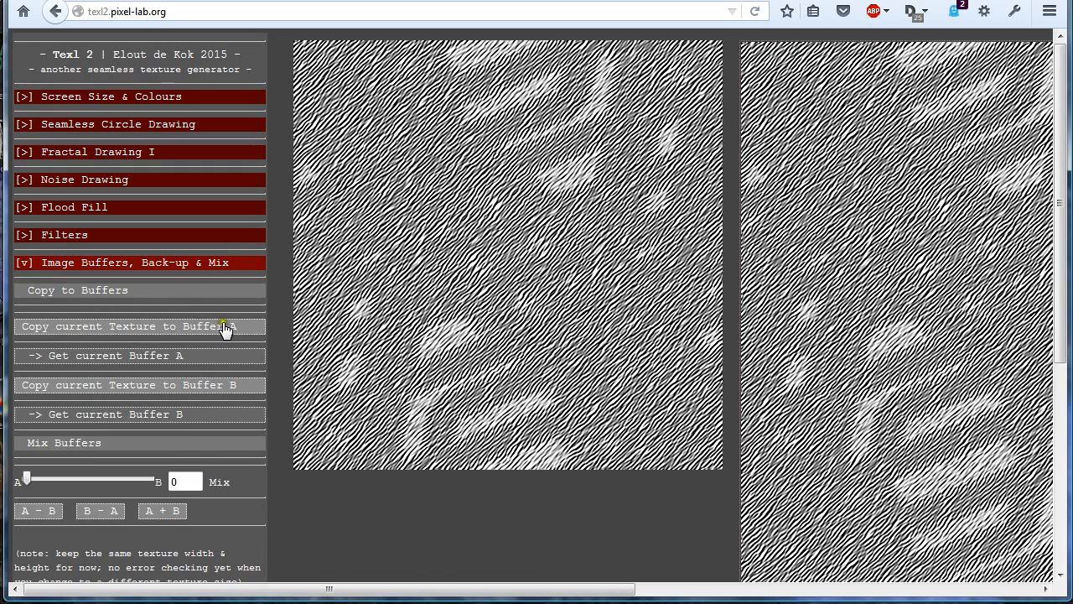
{"action": "left_click", "coordinate": [113, 360]}
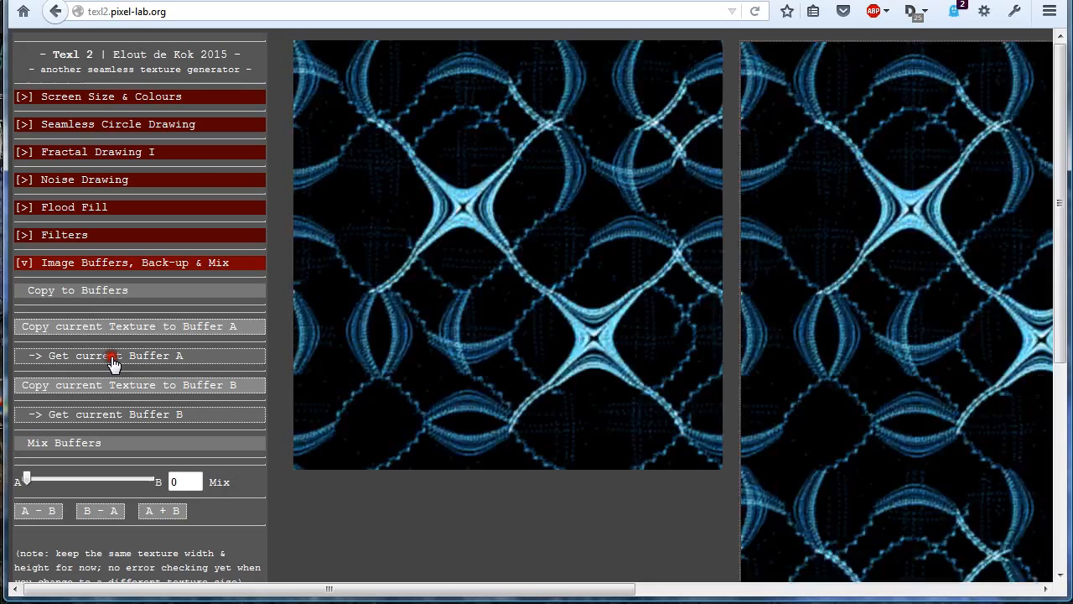
{"action": "left_click", "coordinate": [119, 416]}
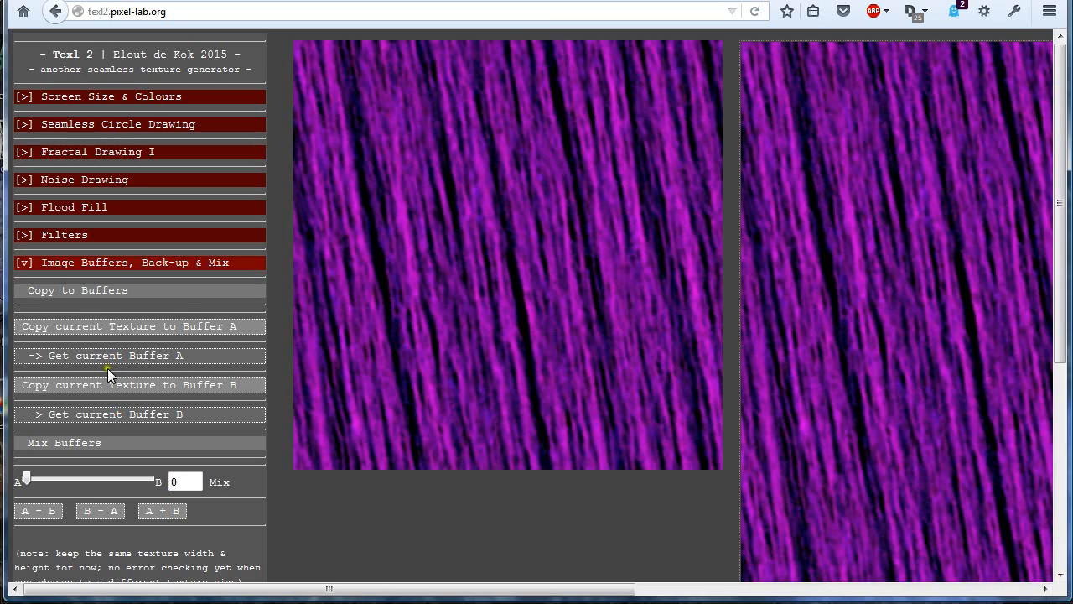
{"action": "left_click", "coordinate": [106, 357]}
{"action": "left_click", "coordinate": [117, 419]}
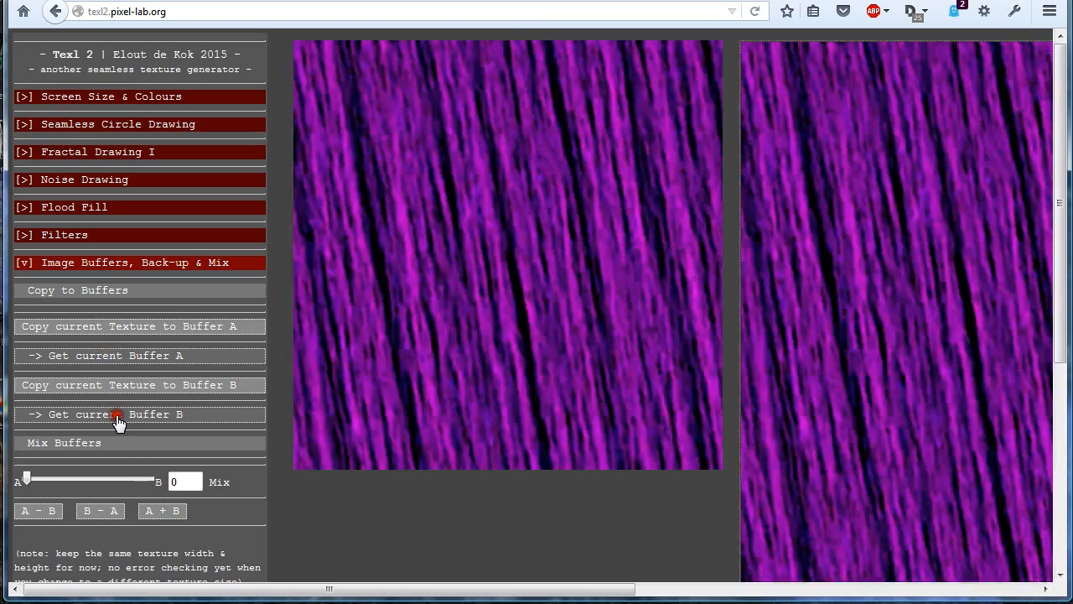
{"action": "left_click", "coordinate": [107, 356]}
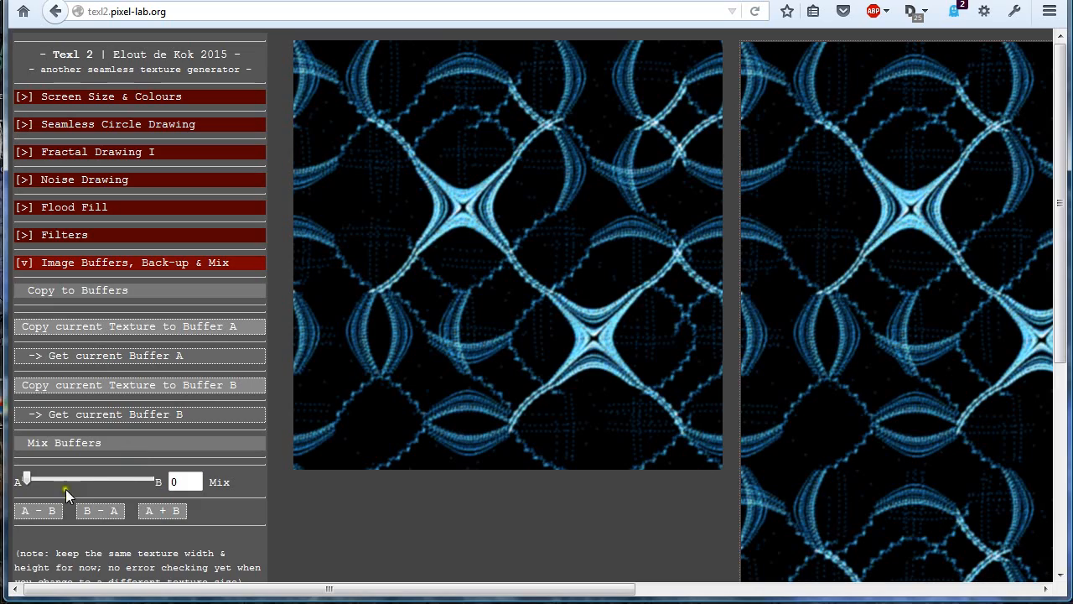
{"action": "left_click_drag", "start_coordinate": [88, 480], "coordinate": [7, 494]}
{"action": "left_click", "coordinate": [96, 412]}
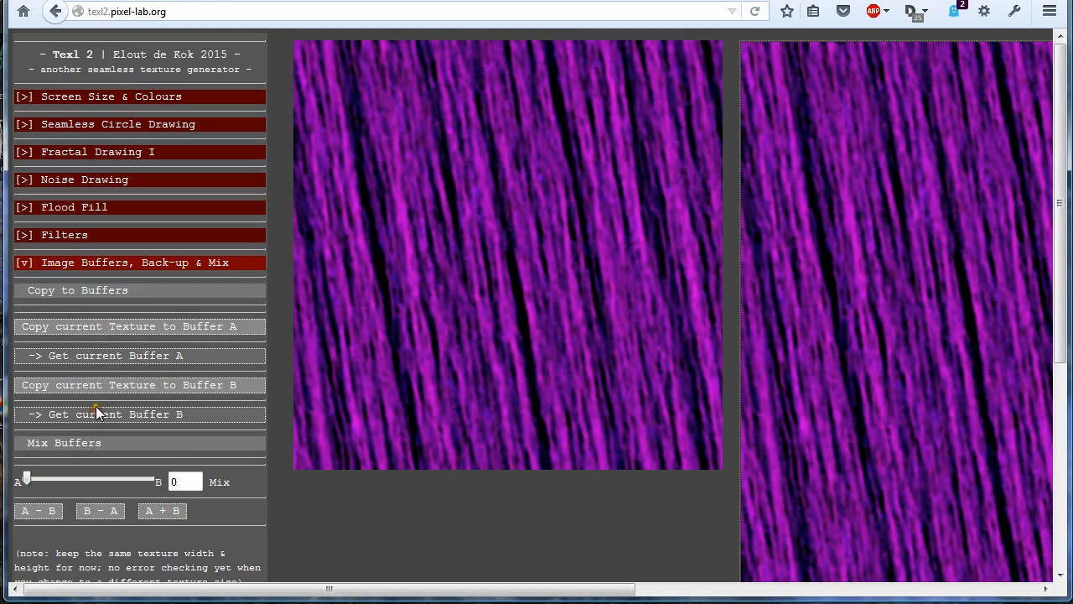
Enable noise drawing, clear the canvas and turn on line drawing for the noise.
{"action": "left_click", "coordinate": [24, 181]}
{"action": "left_click", "coordinate": [20, 207]}
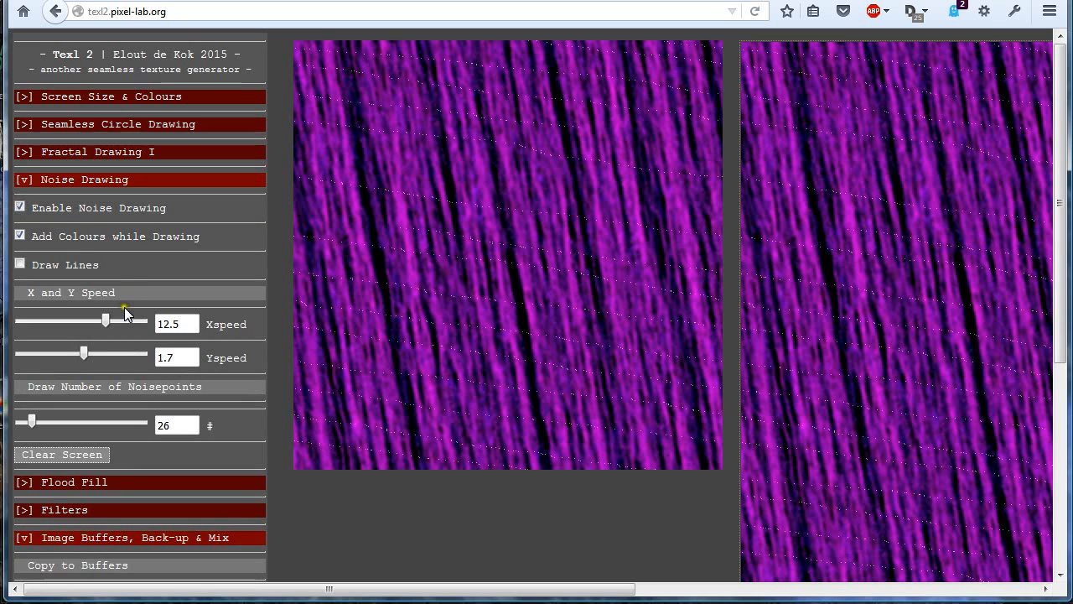
{"action": "left_click", "coordinate": [55, 453]}
{"action": "left_click", "coordinate": [20, 264]}
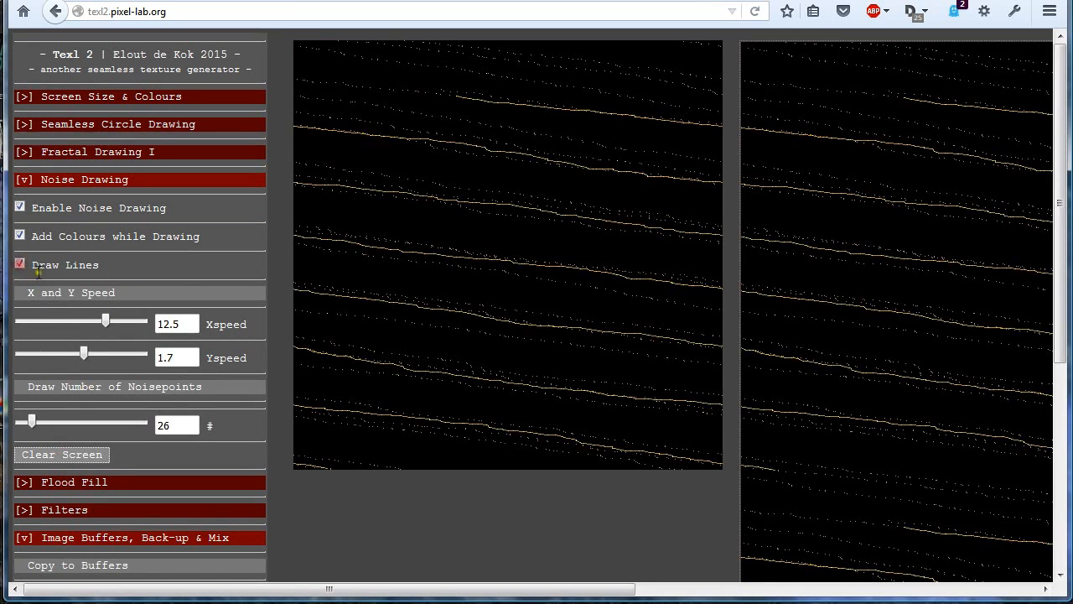
Set the noise Xspeed to 30 and Yspeed to 17.5, and clear the canvas for fresh lines.
{"action": "mouse_move", "coordinate": [107, 321]}
{"action": "left_mouse_down"}
{"action": "mouse_move", "coordinate": [143, 322]}
{"action": "mouse_move", "coordinate": [134, 325]}
{"action": "left_mouse_up"}
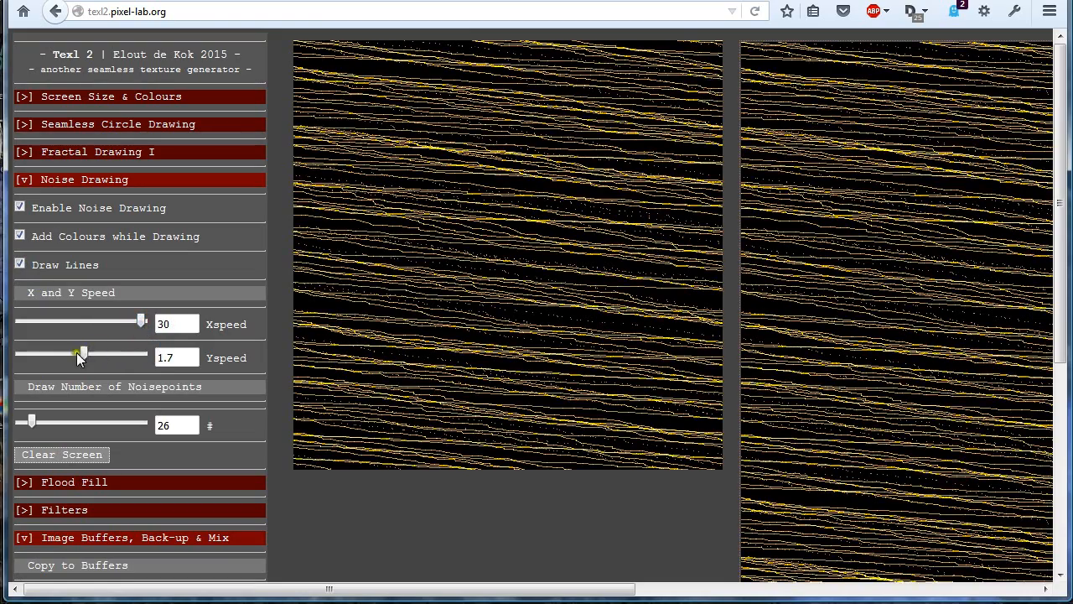
{"action": "left_click_drag", "start_coordinate": [77, 352], "coordinate": [116, 352]}
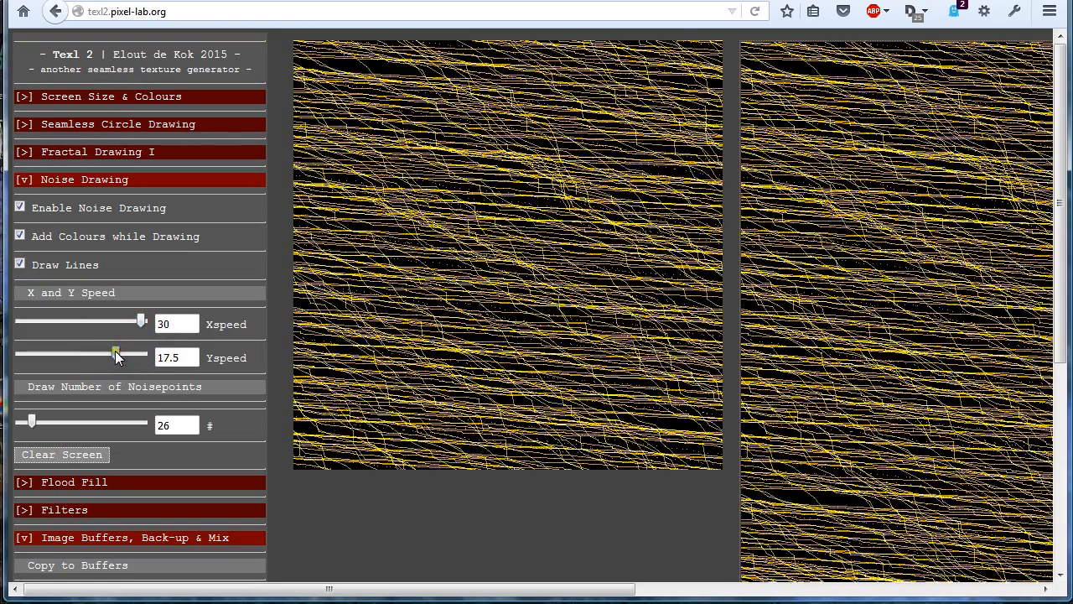
{"action": "left_click", "coordinate": [41, 454]}
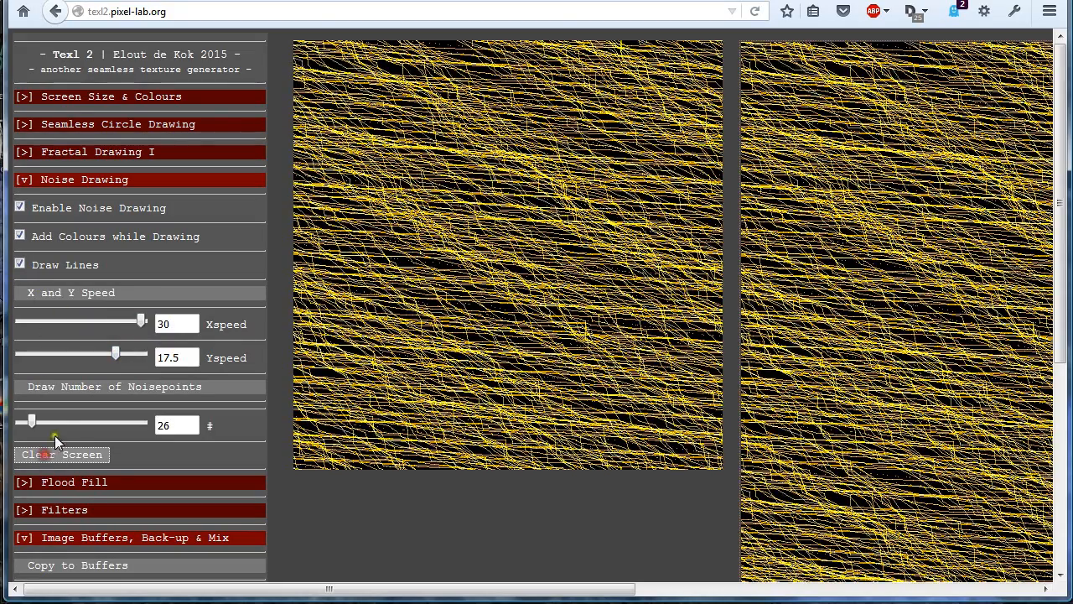
Blur the yellow noise lines with Gauss twice, disable noise drawing and apply Gauss once more.
{"action": "scroll", "coordinate": [59, 425], "scroll_direction": "down", "scroll_amount": 2}
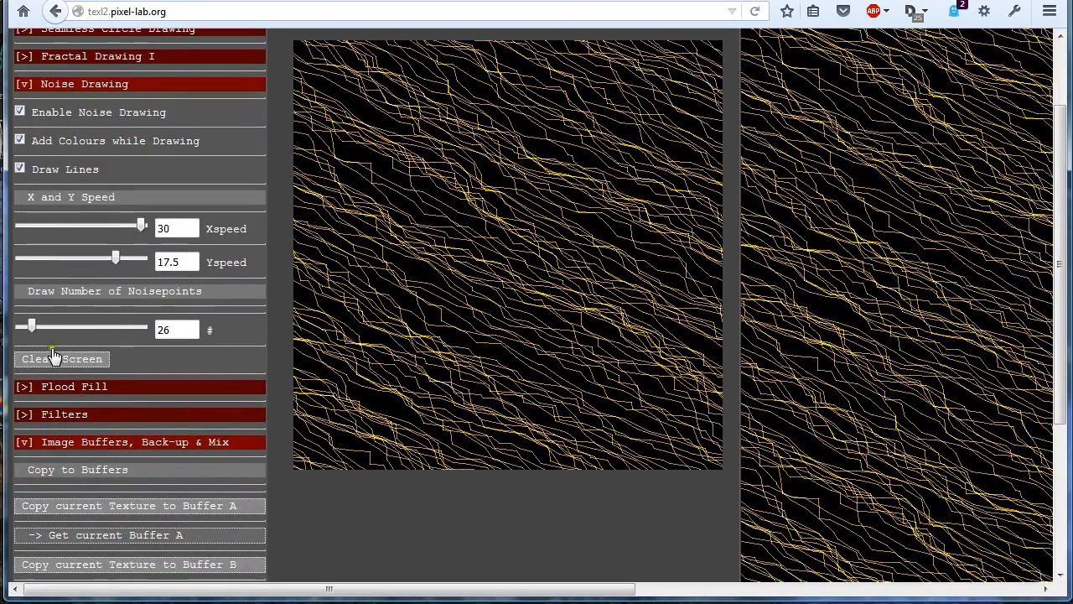
{"action": "scroll", "coordinate": [47, 364], "scroll_direction": "down", "scroll_amount": 5}
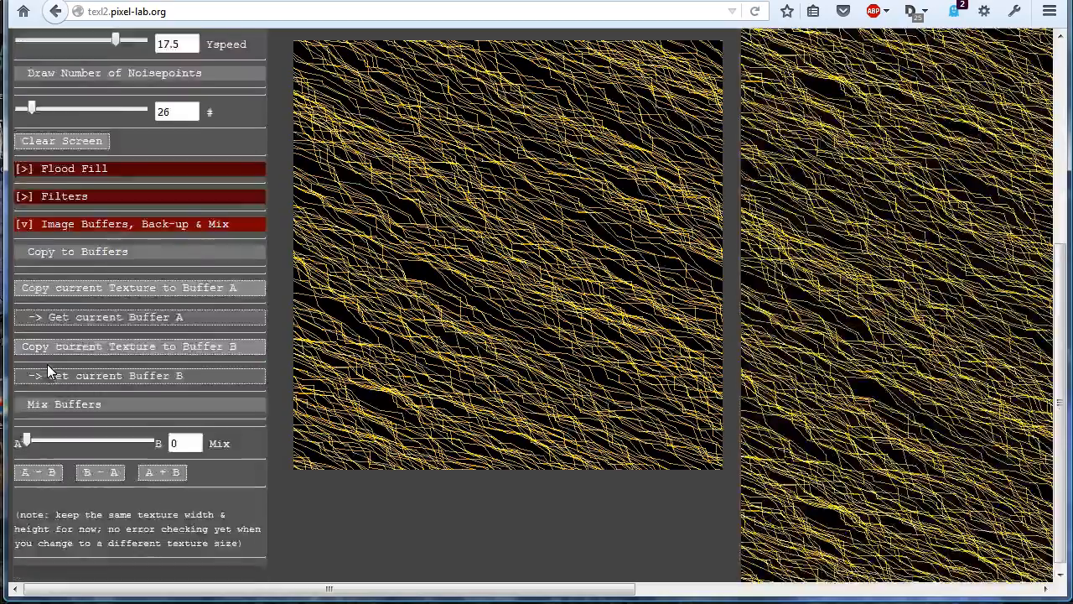
{"action": "scroll", "coordinate": [47, 369], "scroll_direction": "up", "scroll_amount": 4}
{"action": "left_click", "coordinate": [29, 381]}
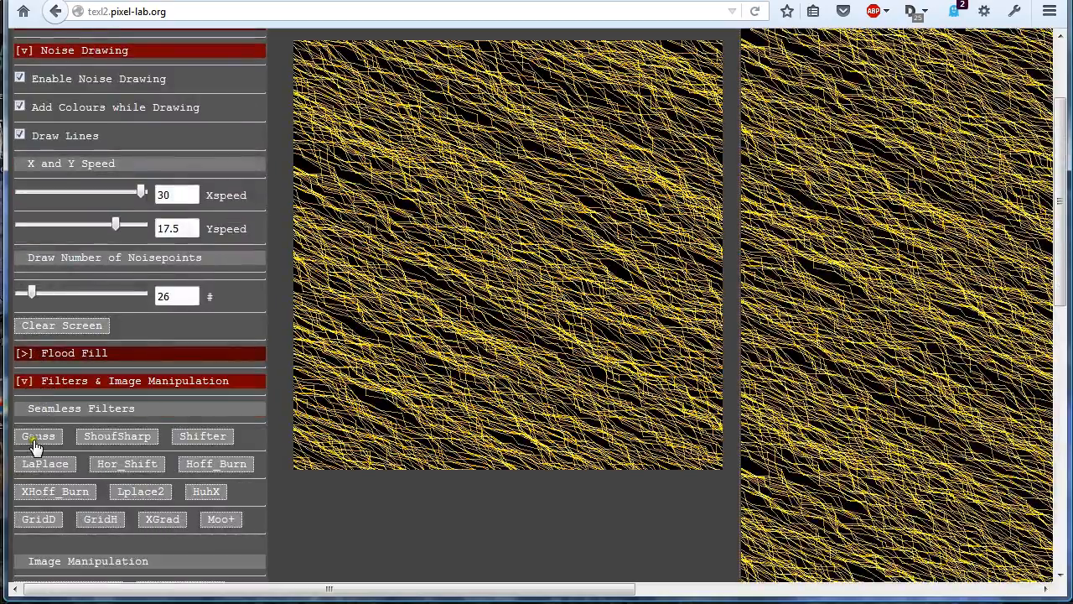
{"action": "left_click", "coordinate": [36, 440]}
{"action": "left_click", "coordinate": [36, 440]}
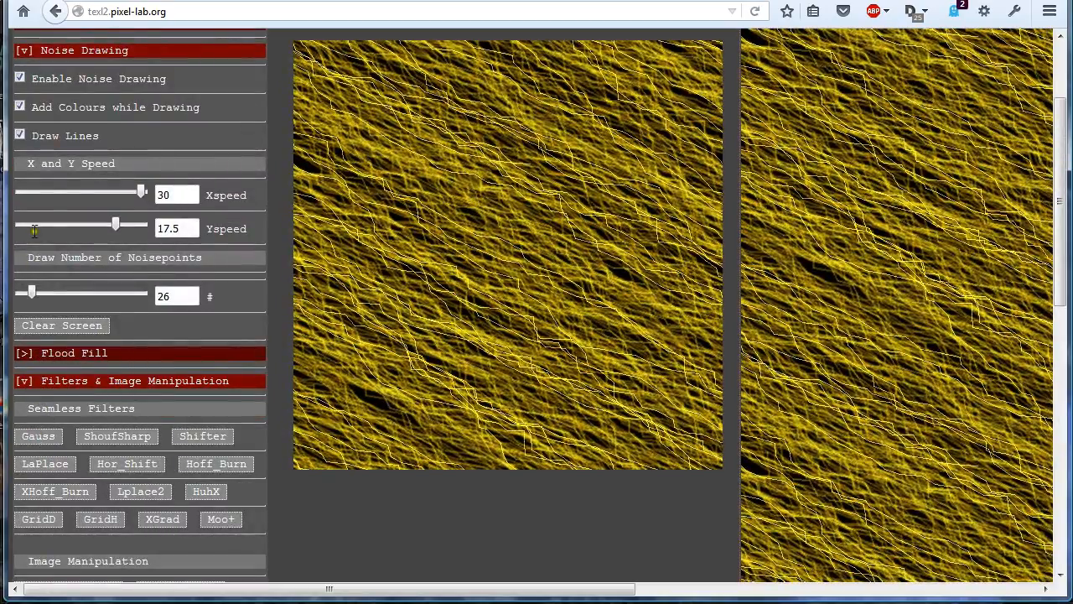
{"action": "left_click", "coordinate": [20, 78]}
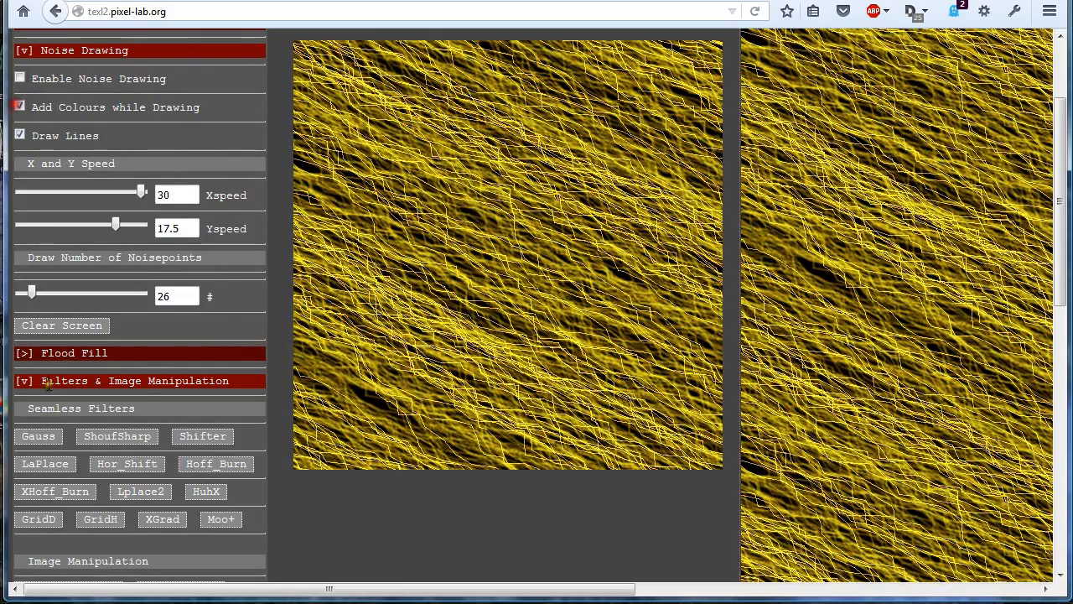
{"action": "left_click", "coordinate": [44, 442]}
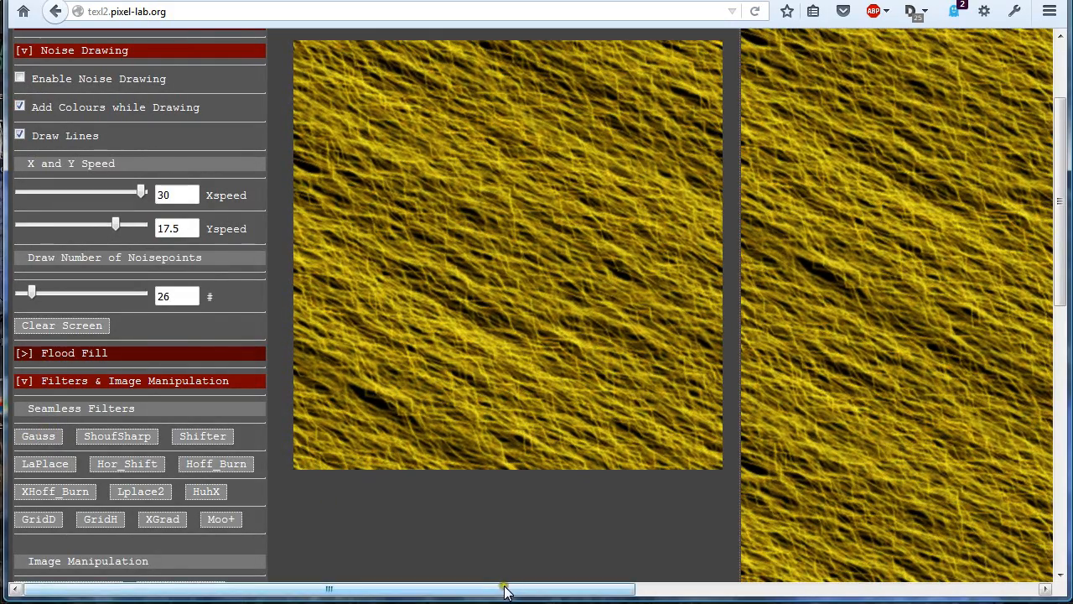
Recolour the yellow fibre texture by swapping red with blue once and red with green twice.
{"action": "mouse_move", "coordinate": [504, 591]}
{"action": "left_mouse_down"}
{"action": "mouse_move", "coordinate": [749, 587]}
{"action": "mouse_move", "coordinate": [504, 591]}
{"action": "left_mouse_up"}
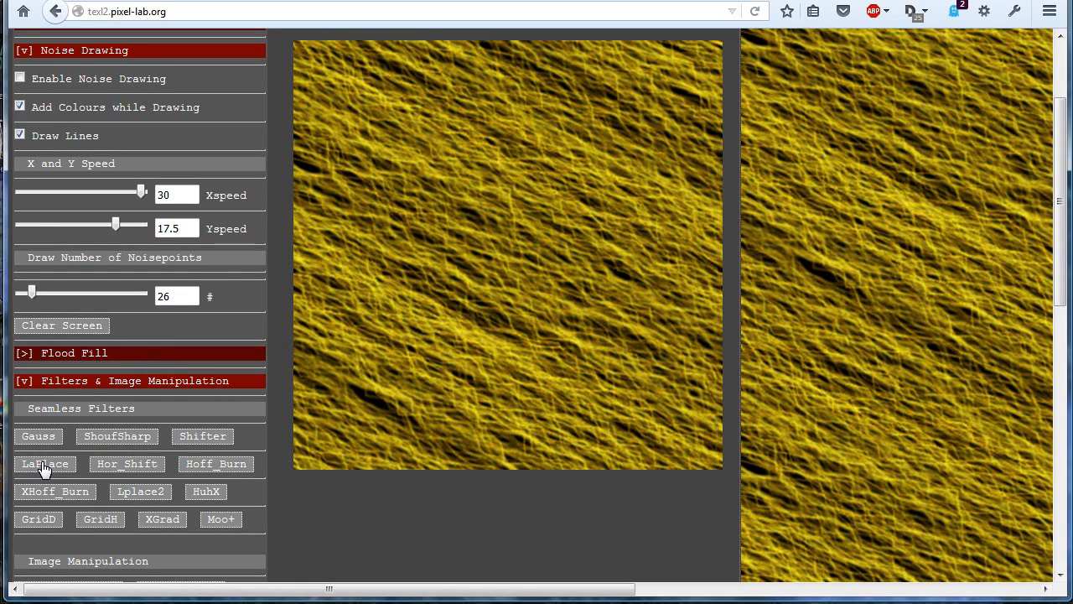
{"action": "scroll", "coordinate": [130, 497], "scroll_direction": "down", "scroll_amount": 4}
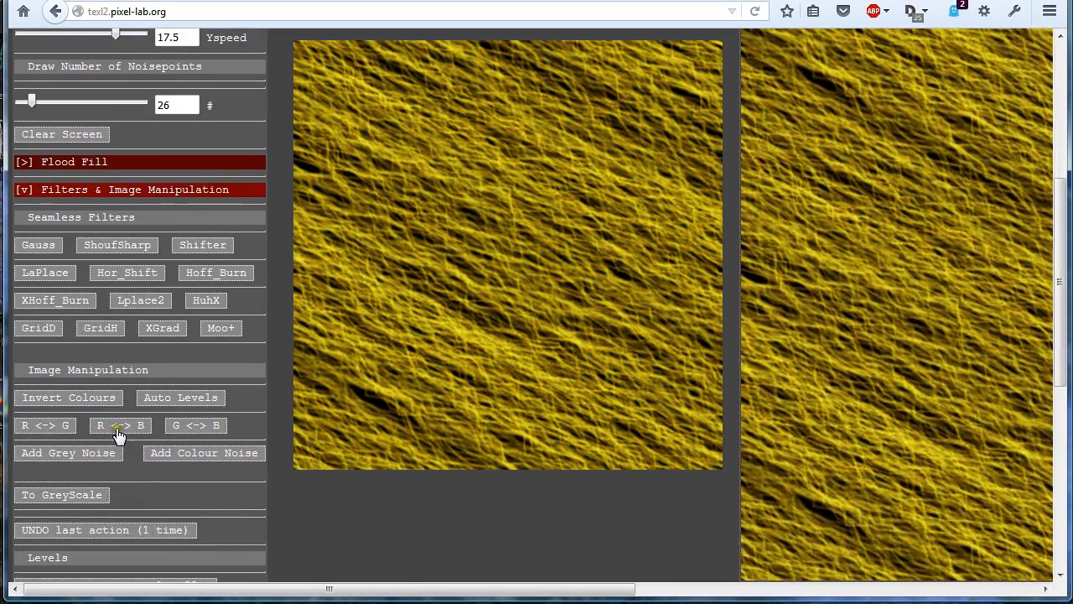
{"action": "left_click", "coordinate": [118, 426]}
{"action": "left_click", "coordinate": [46, 425]}
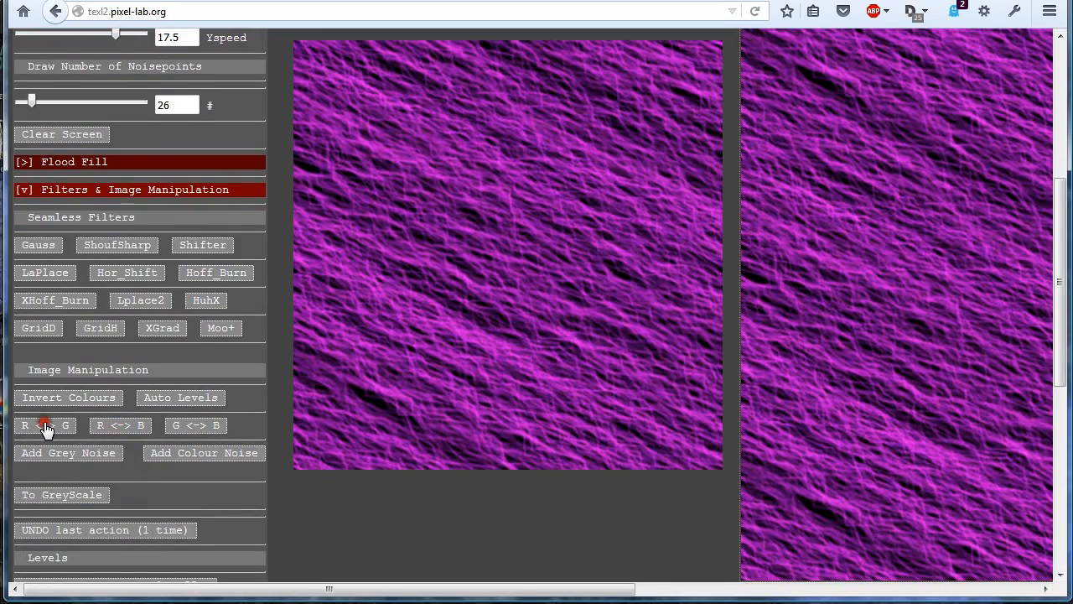
{"action": "left_click", "coordinate": [42, 425]}
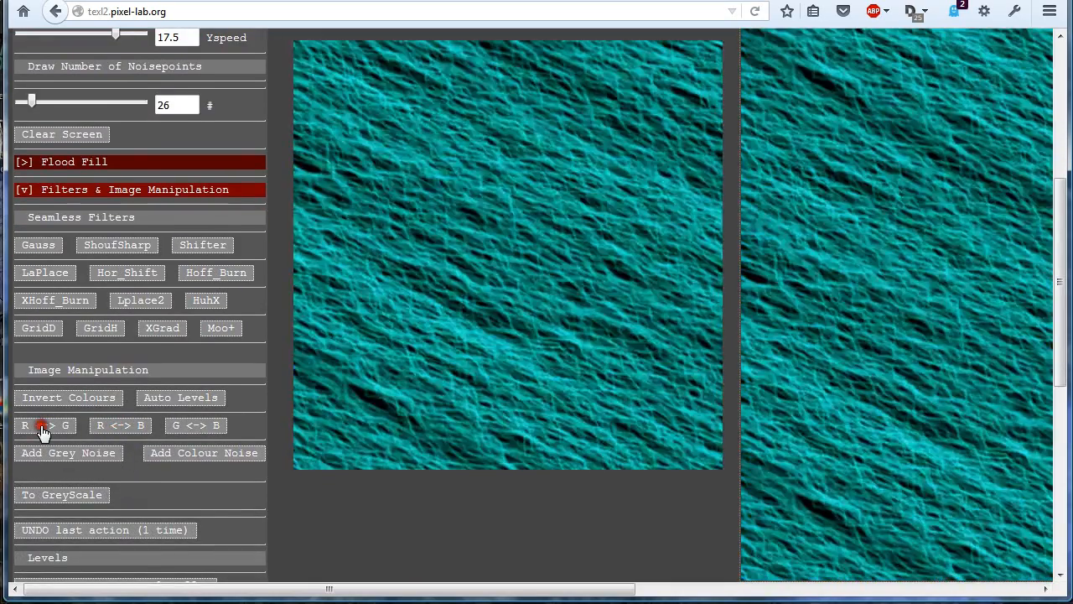
Swap the texture's red with green and red with blue, and copy the resulting magenta texture to Buffer A.
{"action": "left_click", "coordinate": [46, 428]}
{"action": "left_click", "coordinate": [120, 426]}
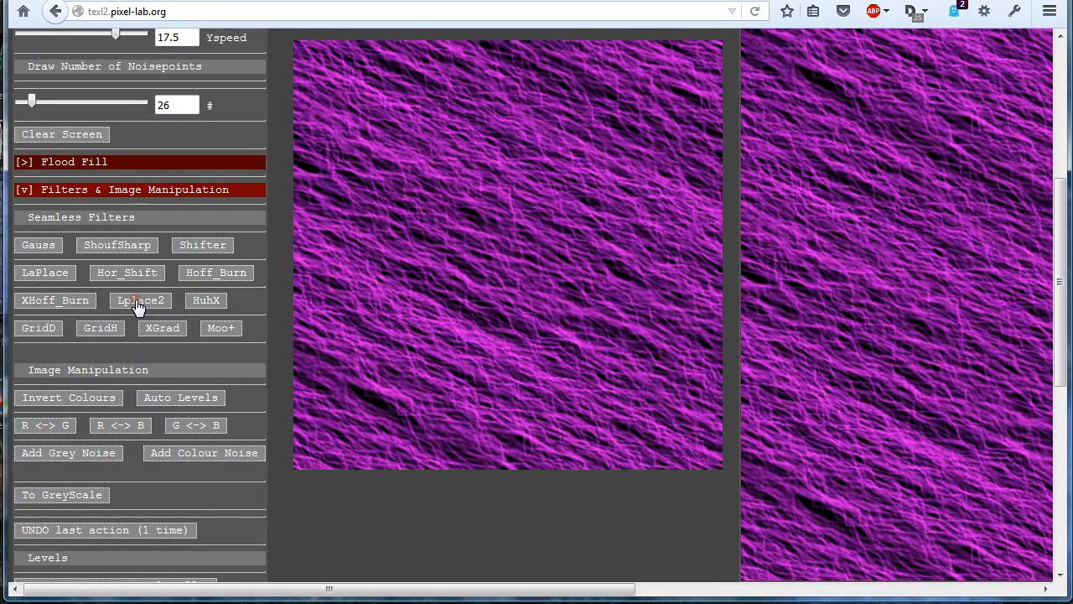
{"action": "scroll", "coordinate": [126, 294], "scroll_direction": "down", "scroll_amount": 5}
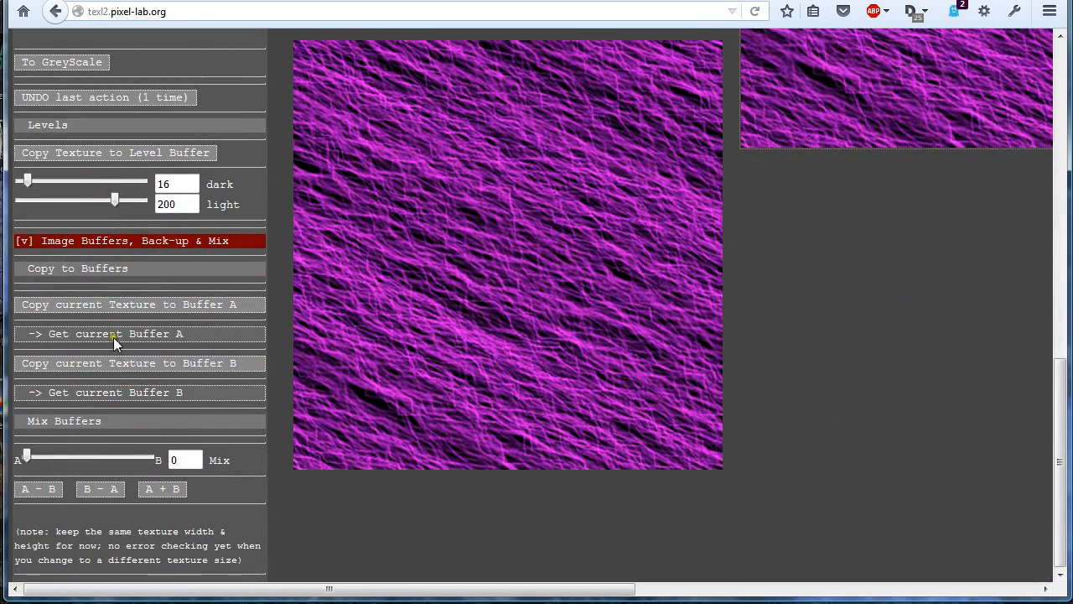
{"action": "left_click", "coordinate": [89, 304]}
{"action": "left_click", "coordinate": [89, 306]}
Set the buffer mix to 100, fully towards B, and load Buffer B as the current texture.
{"action": "scroll", "coordinate": [276, 336], "scroll_direction": "up", "scroll_amount": 3}
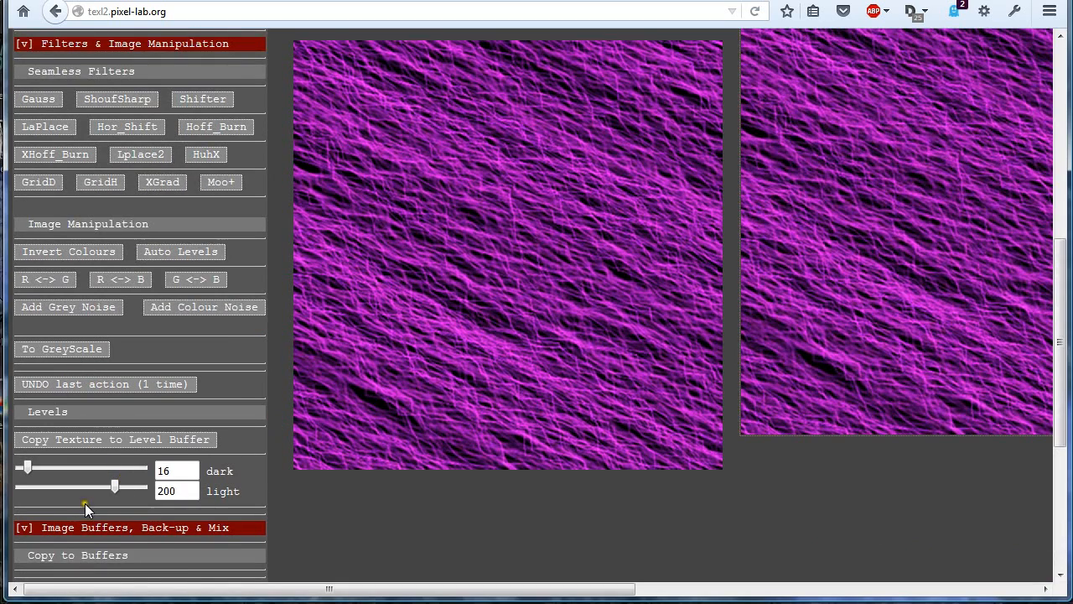
{"action": "scroll", "coordinate": [84, 507], "scroll_direction": "down", "scroll_amount": 3}
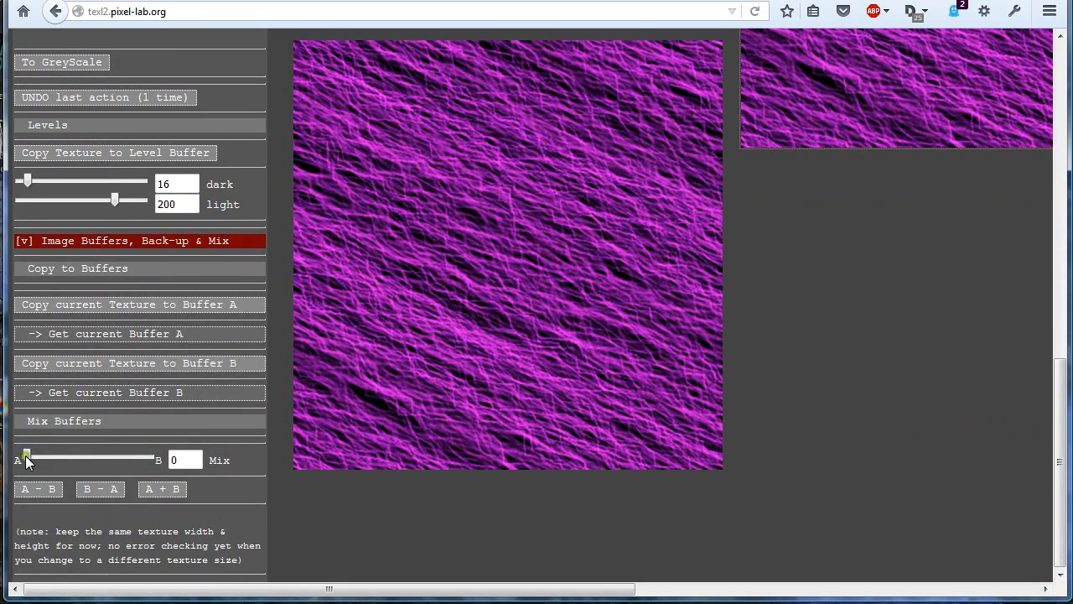
{"action": "left_click_drag", "start_coordinate": [26, 460], "coordinate": [182, 458]}
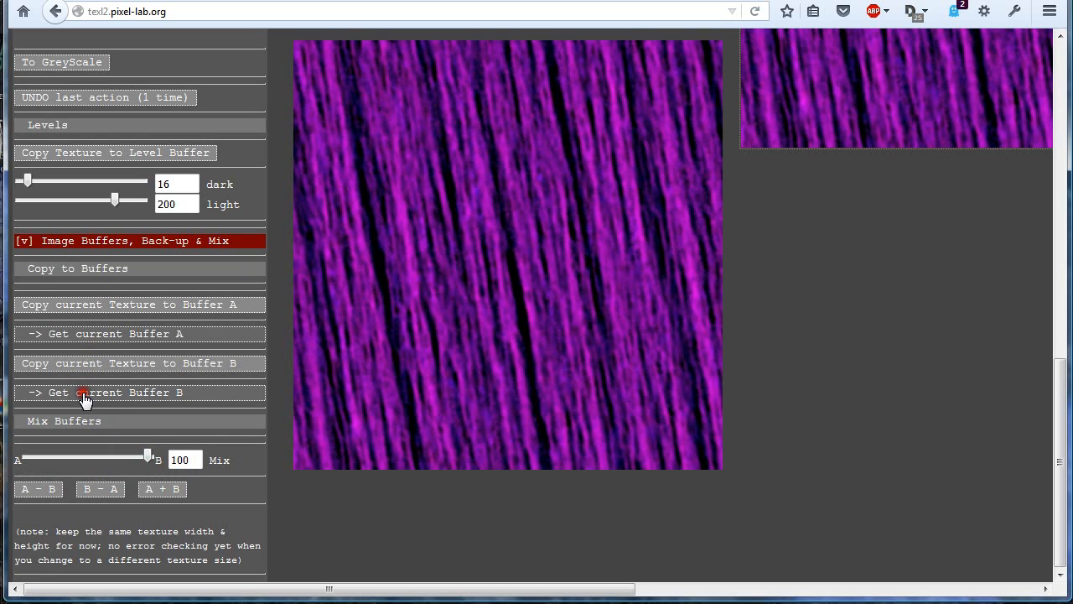
Recolour the Buffer B texture by swapping red-blue, green-blue and red-green, and copy it back to Buffer B.
{"action": "scroll", "coordinate": [107, 174], "scroll_direction": "up", "scroll_amount": 5}
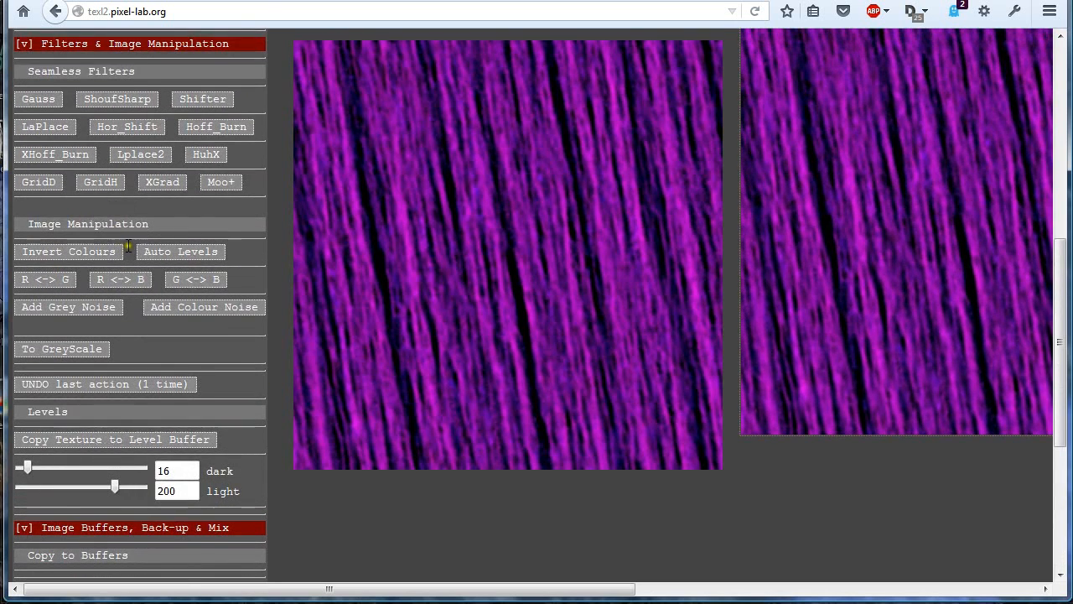
{"action": "left_click", "coordinate": [124, 283]}
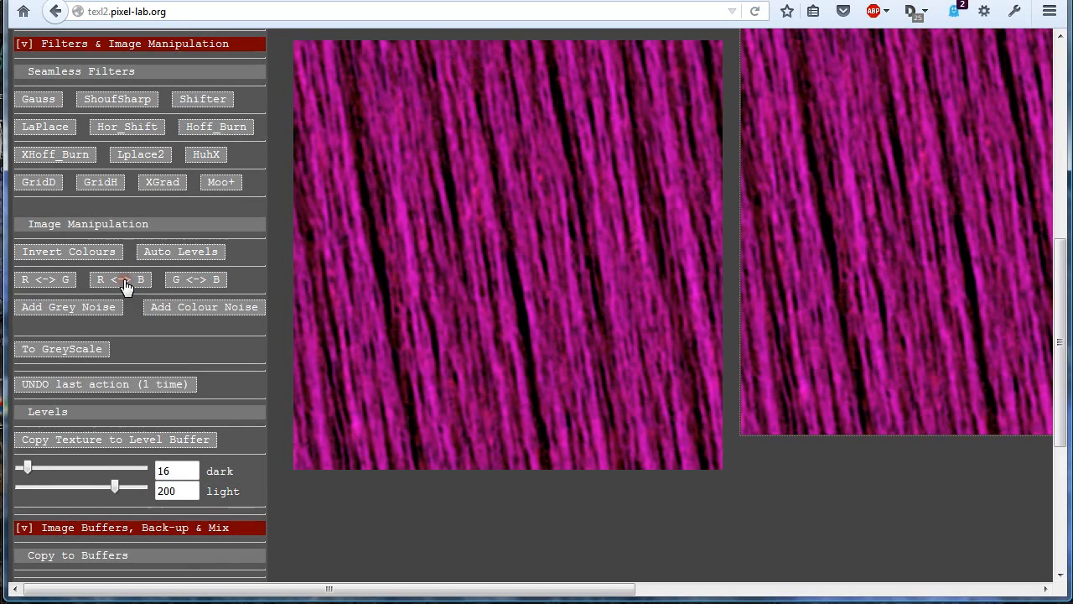
{"action": "left_click", "coordinate": [187, 281]}
{"action": "left_click", "coordinate": [42, 282]}
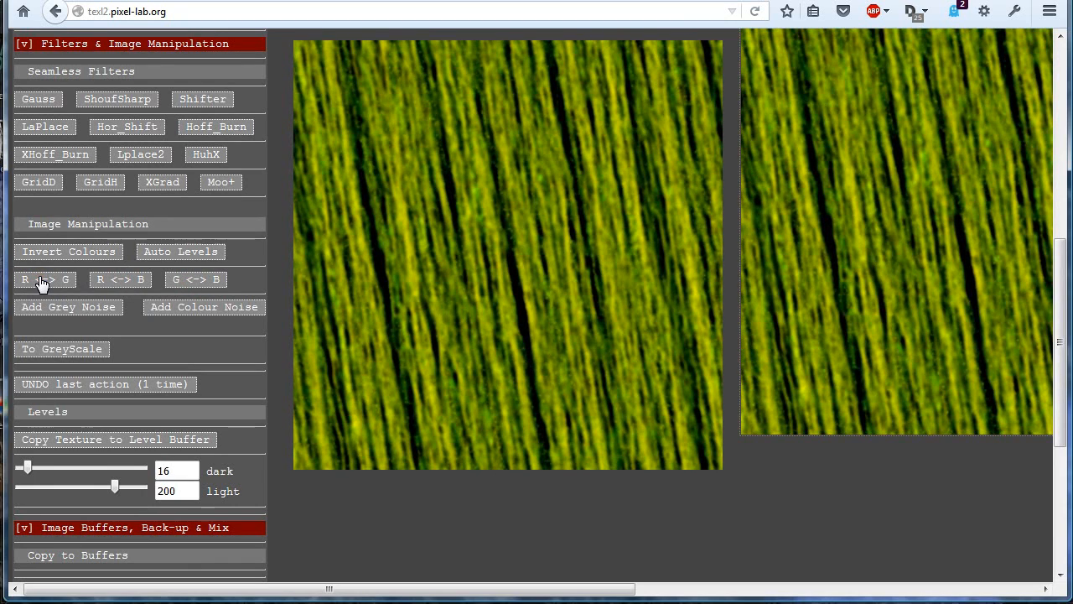
{"action": "scroll", "coordinate": [79, 275], "scroll_direction": "down", "scroll_amount": 3}
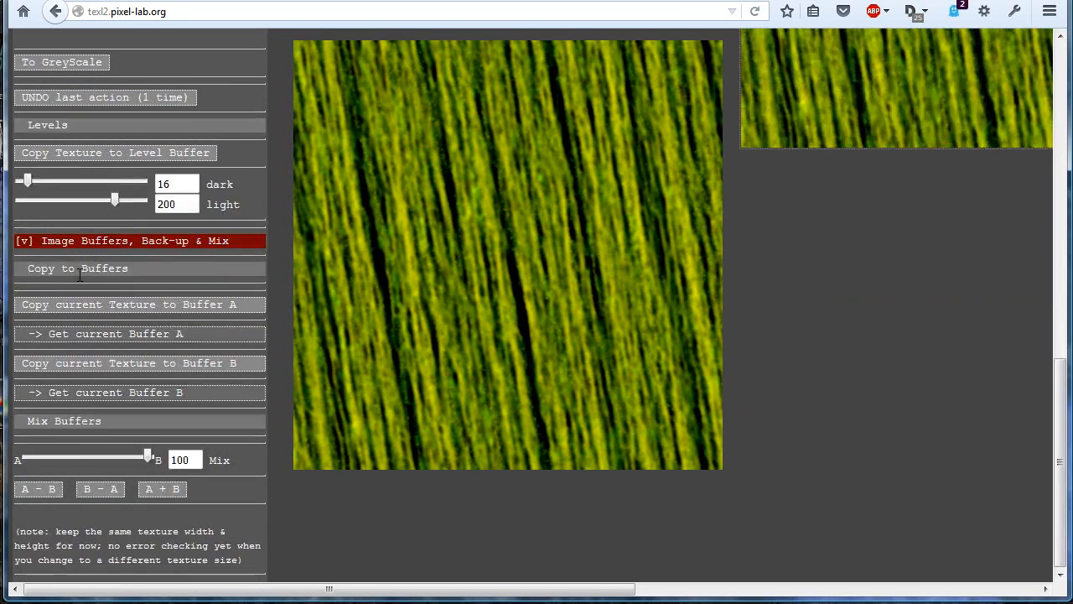
{"action": "left_click", "coordinate": [82, 369]}
Set the buffer mix to 1, try combining the buffers with B - A, A - B and A + B, and finish on A - B.
{"action": "left_click_drag", "start_coordinate": [150, 458], "coordinate": [28, 457]}
{"action": "left_click", "coordinate": [99, 491]}
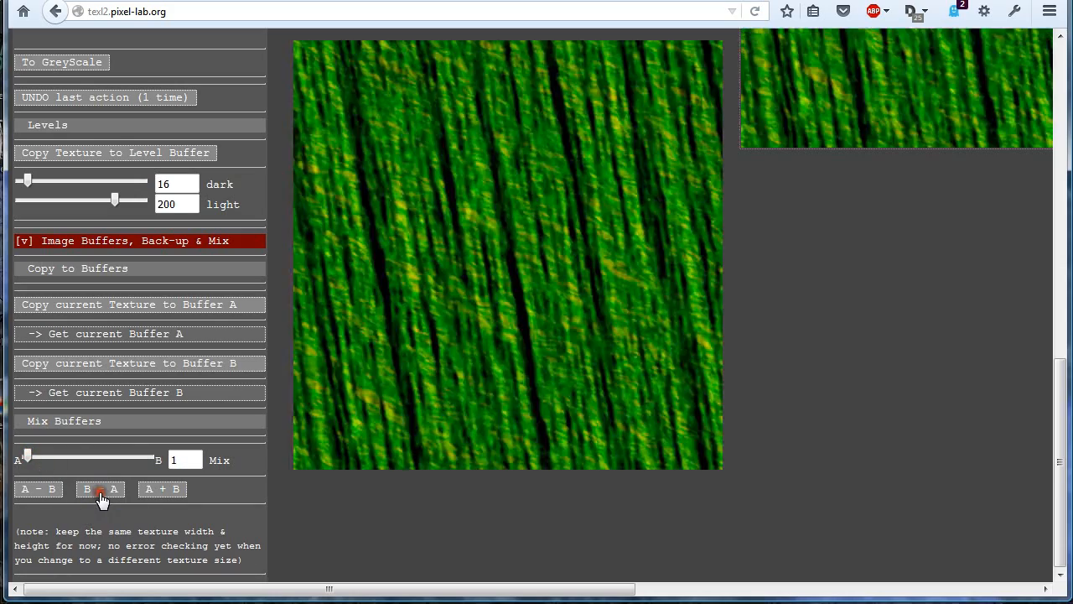
{"action": "left_click", "coordinate": [48, 493]}
{"action": "left_click", "coordinate": [166, 493]}
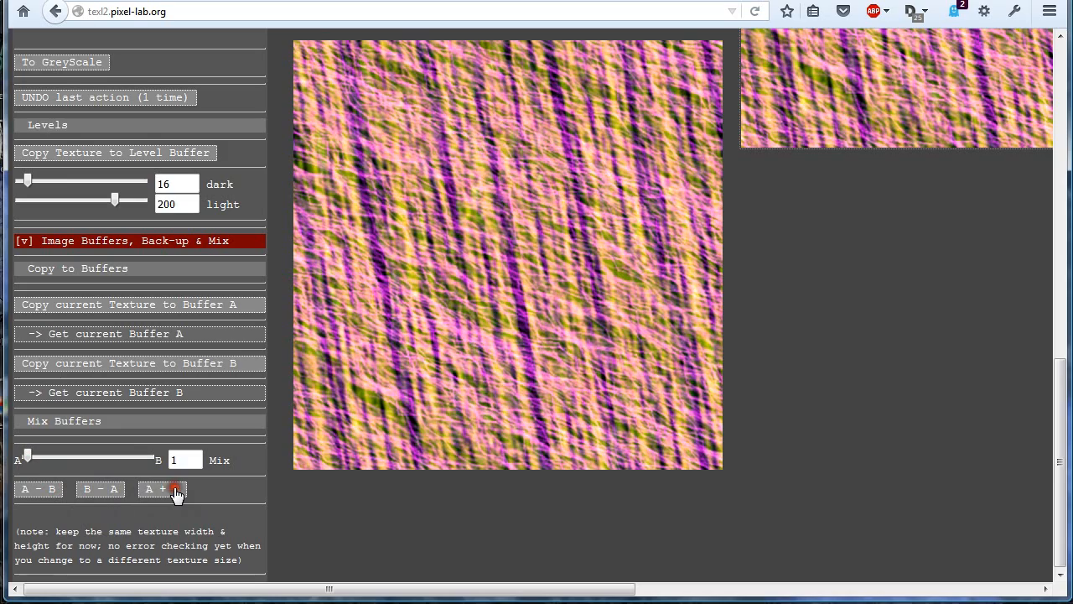
{"action": "left_click", "coordinate": [26, 493]}
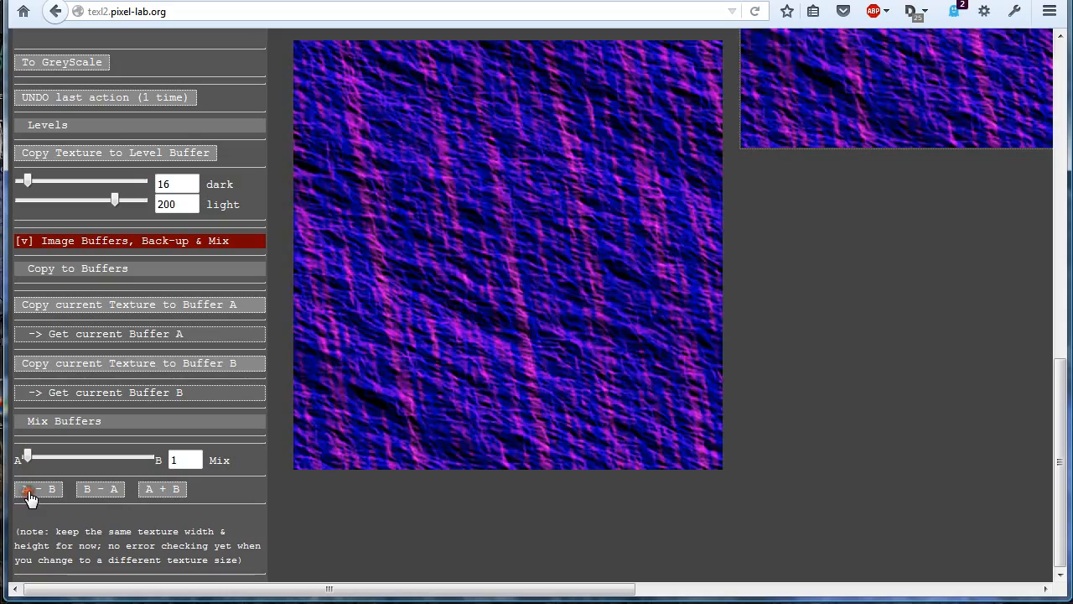
Recolour the combined texture by swapping red-blue, red-green, green-blue and red-blue again.
{"action": "scroll", "coordinate": [148, 406], "scroll_direction": "up", "scroll_amount": 1}
{"action": "scroll", "coordinate": [148, 406], "scroll_direction": "up", "scroll_amount": 3}
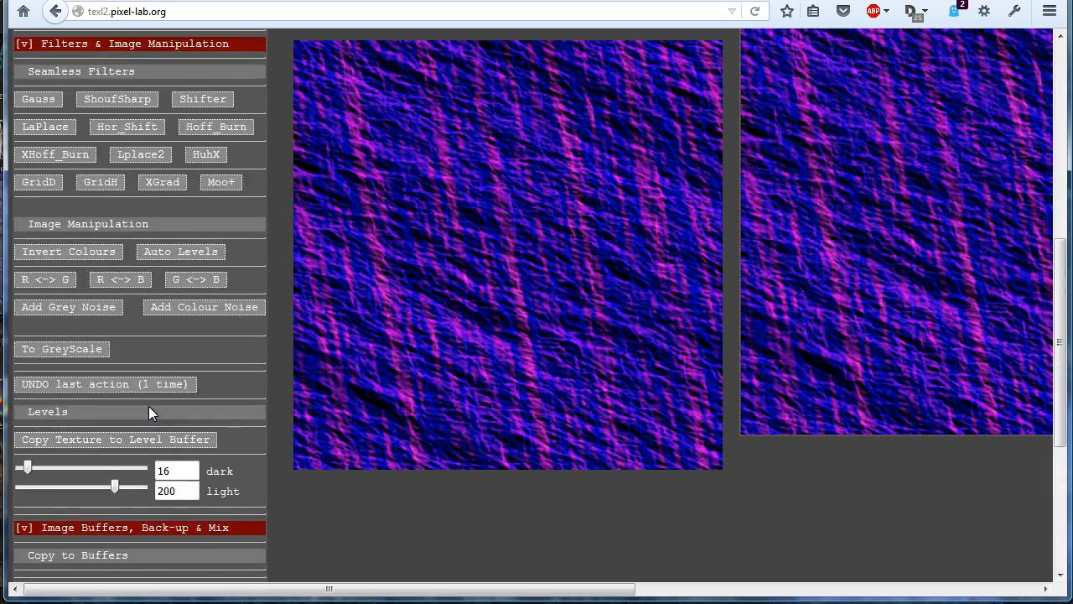
{"action": "left_click", "coordinate": [124, 281]}
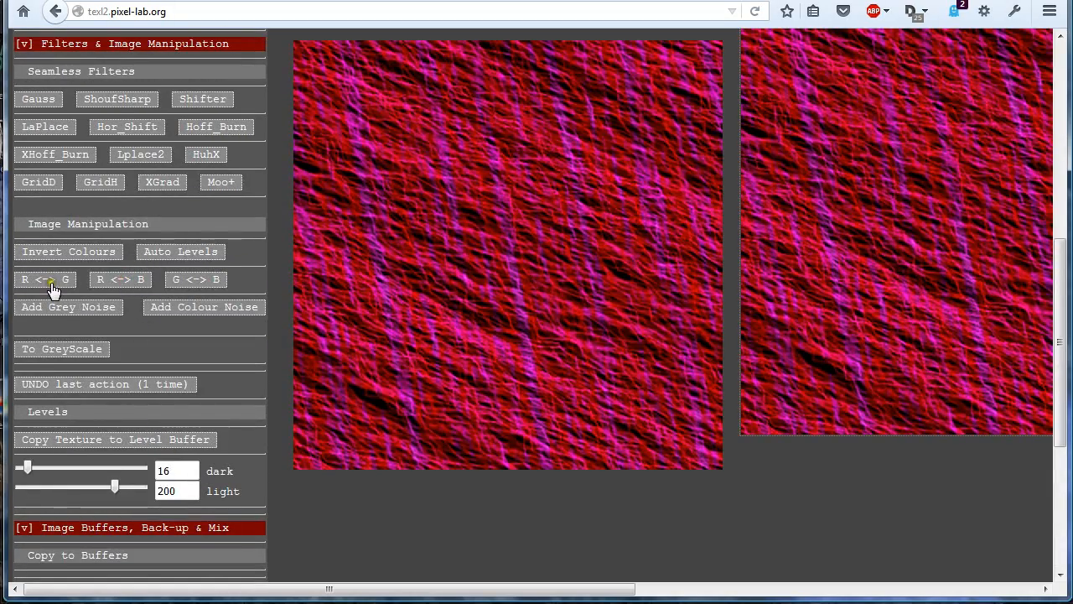
{"action": "left_click", "coordinate": [50, 285]}
{"action": "left_click", "coordinate": [199, 281]}
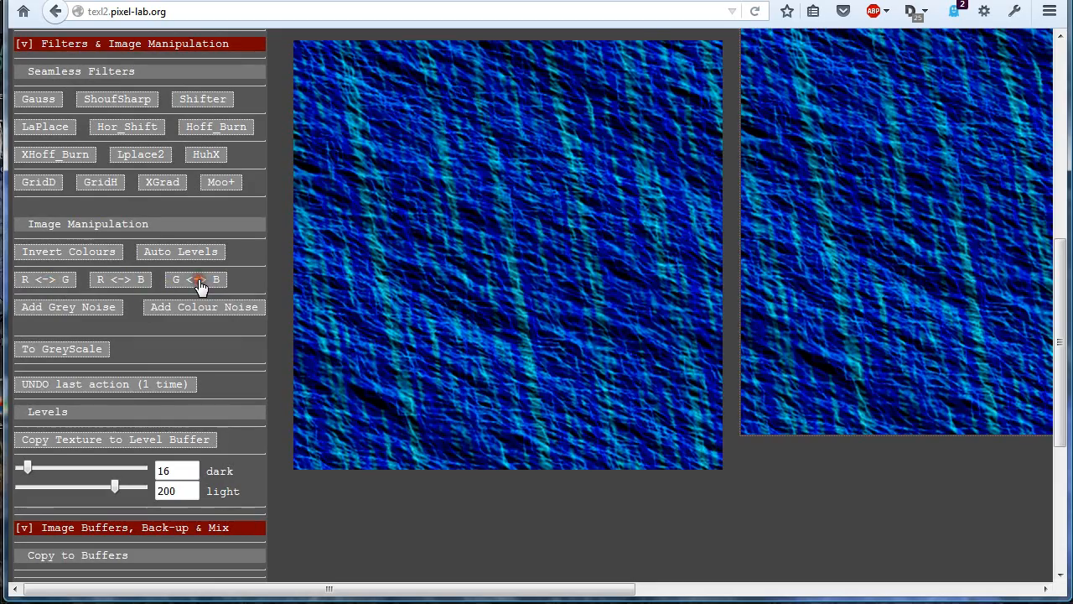
{"action": "left_click", "coordinate": [128, 285]}
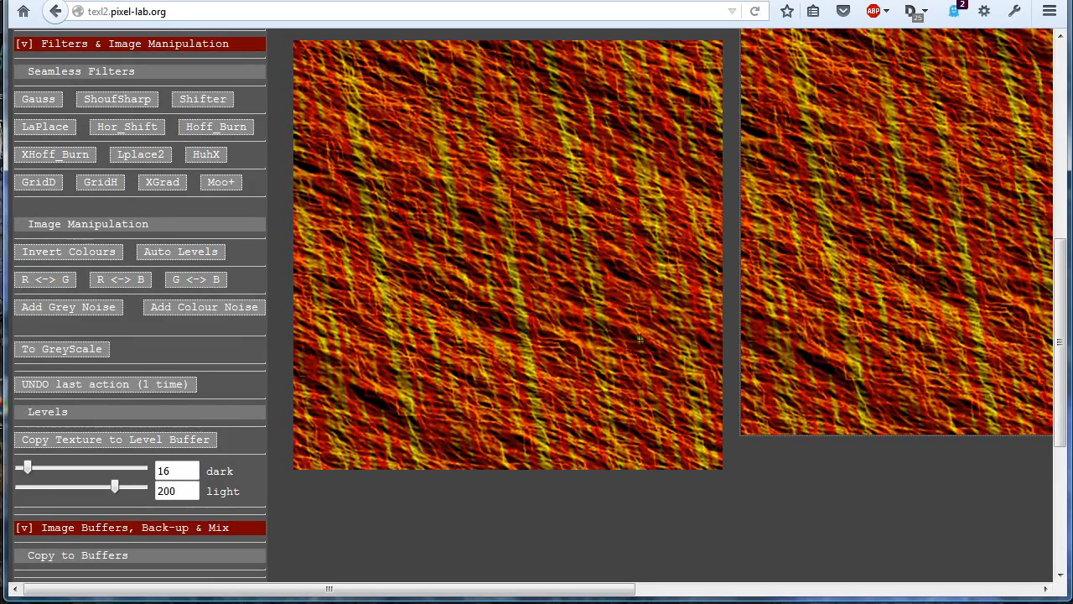
Examine the tiled preview of the recoloured texture for visible seams.
{"action": "left_click_drag", "start_coordinate": [453, 592], "coordinate": [376, 587]}
{"action": "scroll", "coordinate": [481, 346], "scroll_direction": "down", "scroll_amount": 1}
{"action": "scroll", "coordinate": [480, 346], "scroll_direction": "up", "scroll_amount": 5}
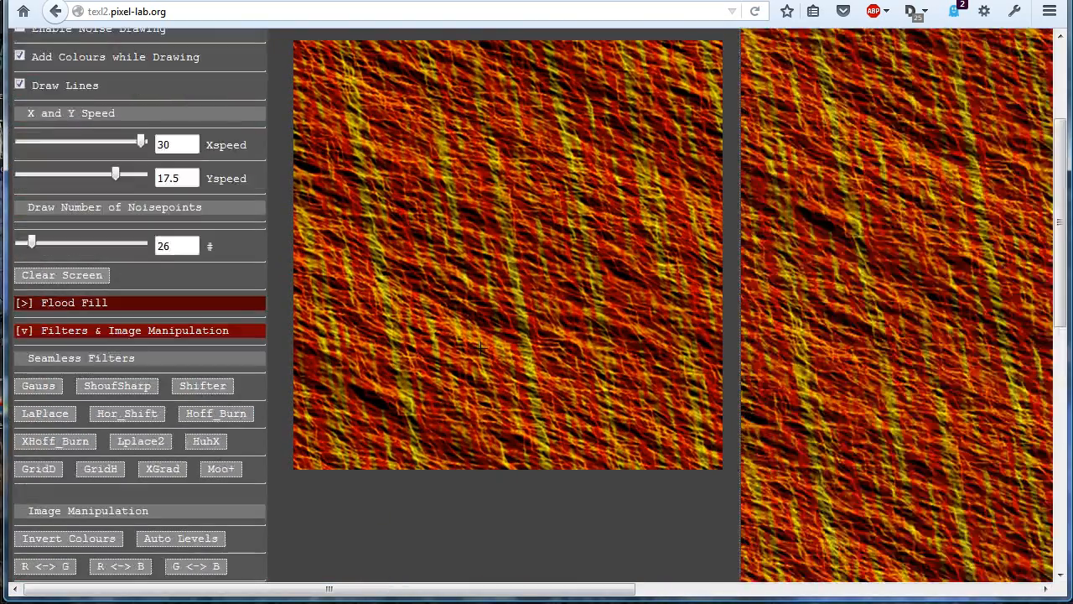
{"action": "scroll", "coordinate": [702, 358], "scroll_direction": "down", "scroll_amount": 6}
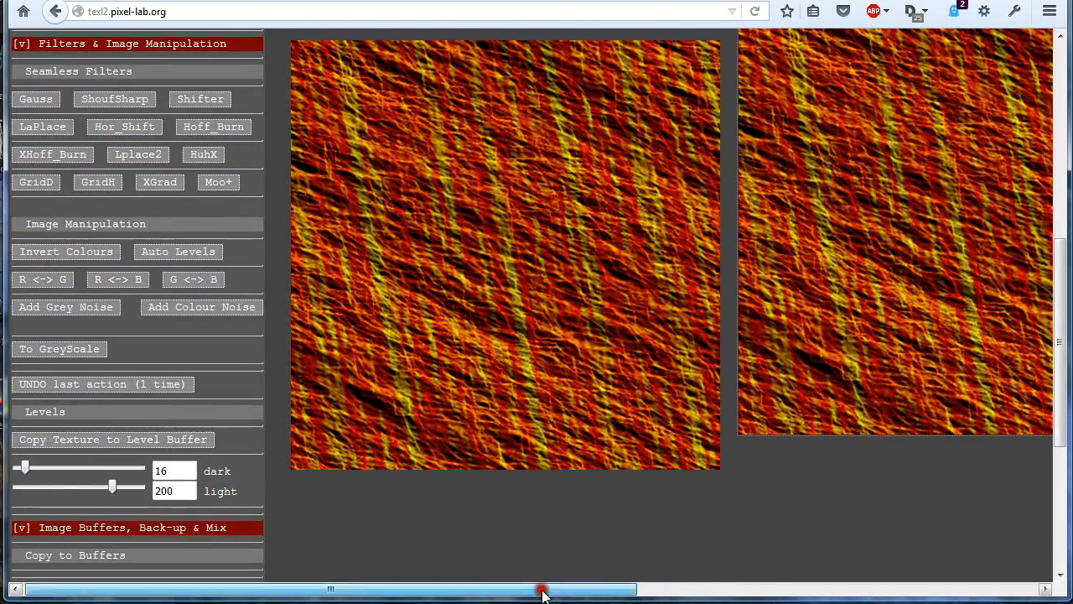
{"action": "left_click_drag", "start_coordinate": [542, 589], "coordinate": [780, 589]}
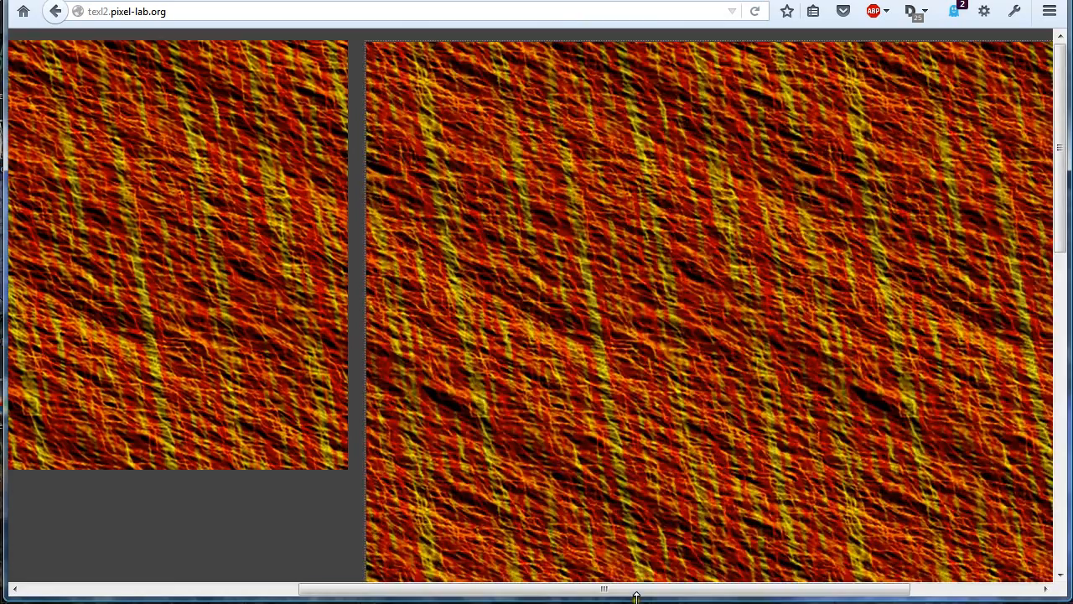
{"action": "left_click_drag", "start_coordinate": [616, 589], "coordinate": [788, 590]}
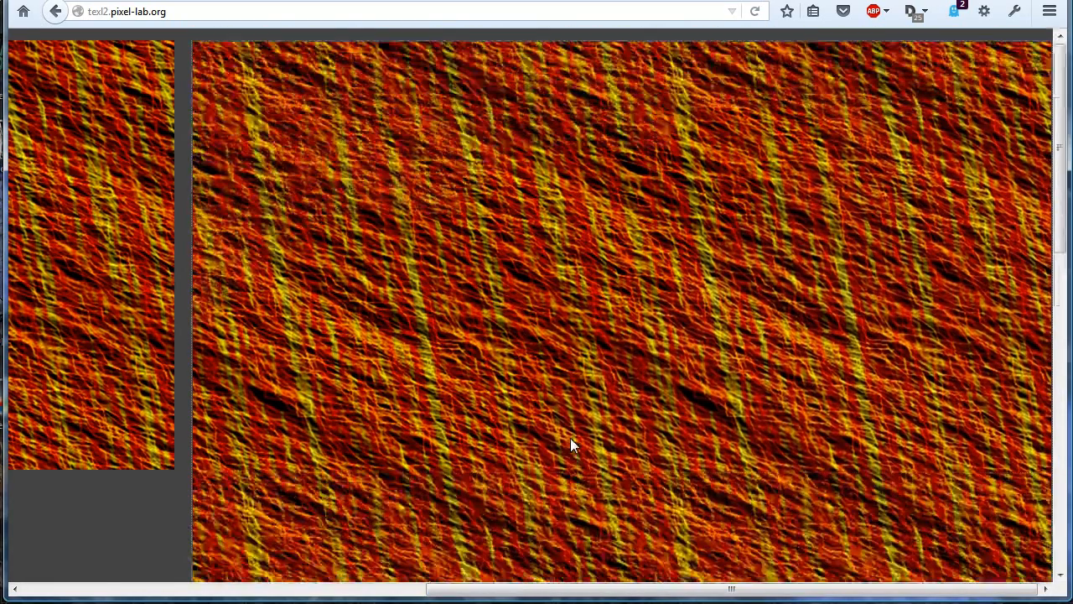
Save the texture canvas as the PNG image redyellowzz.png.
{"action": "left_click_drag", "start_coordinate": [677, 589], "coordinate": [362, 584]}
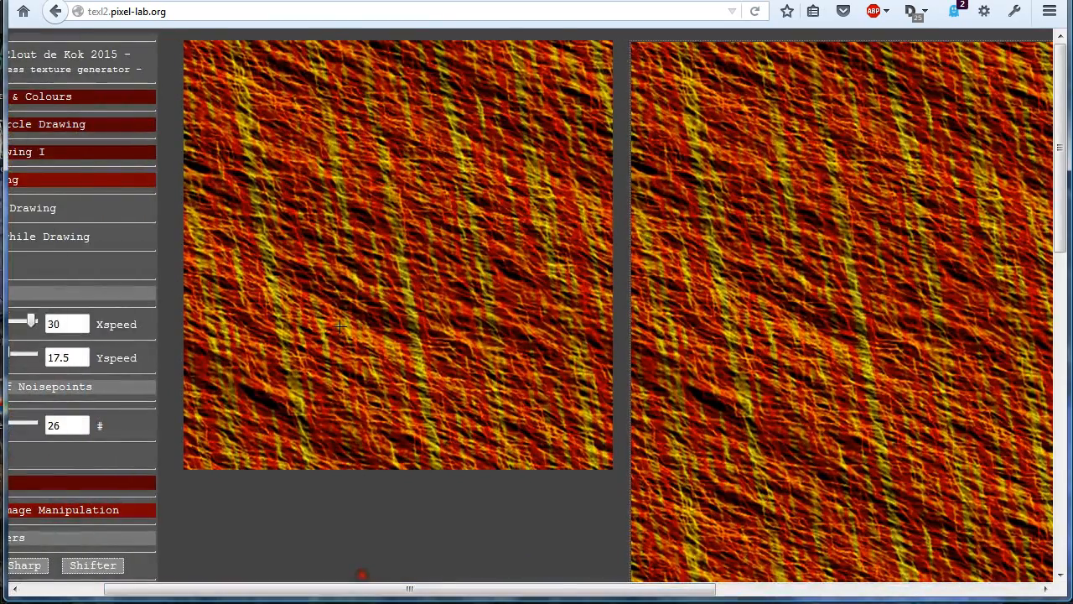
{"action": "right_click", "coordinate": [323, 271]}
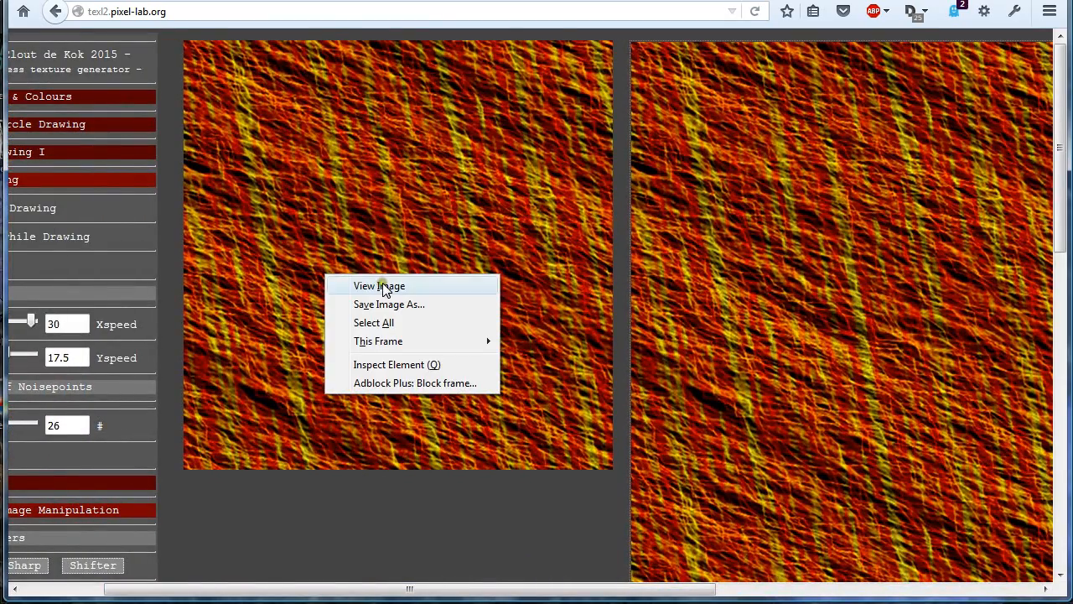
{"action": "left_click", "coordinate": [392, 306]}
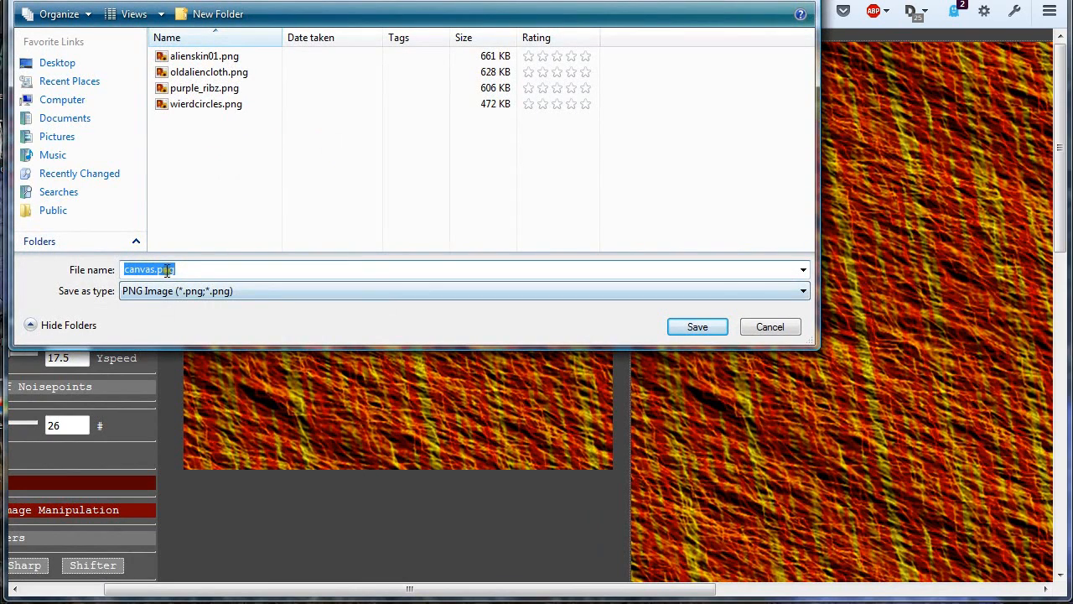
{"action": "left_click_drag", "start_coordinate": [148, 269], "coordinate": [53, 266]}
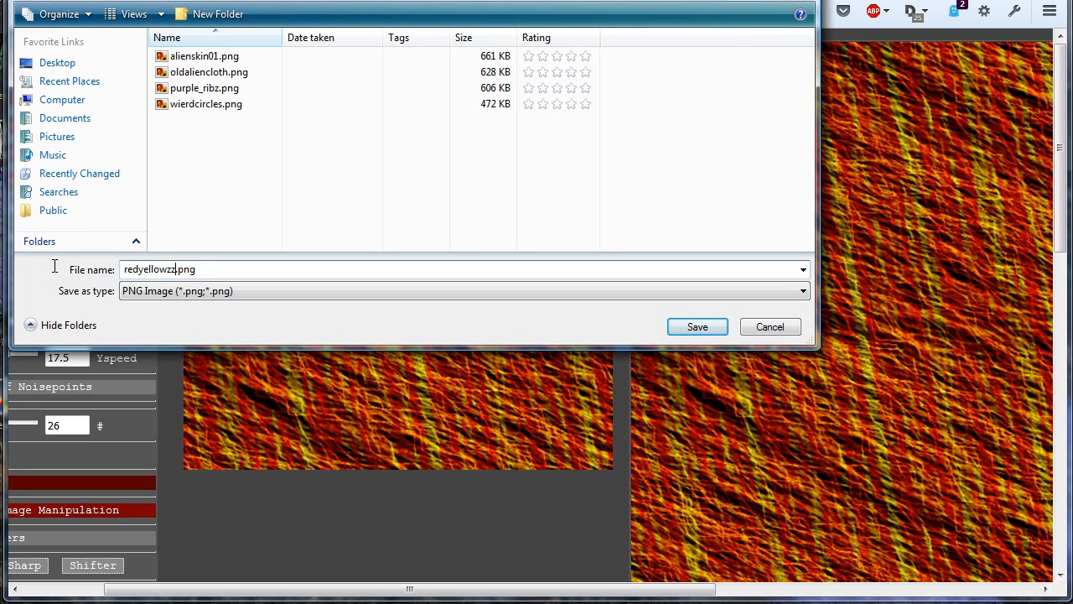
{"action": "key", "text": "Return"}
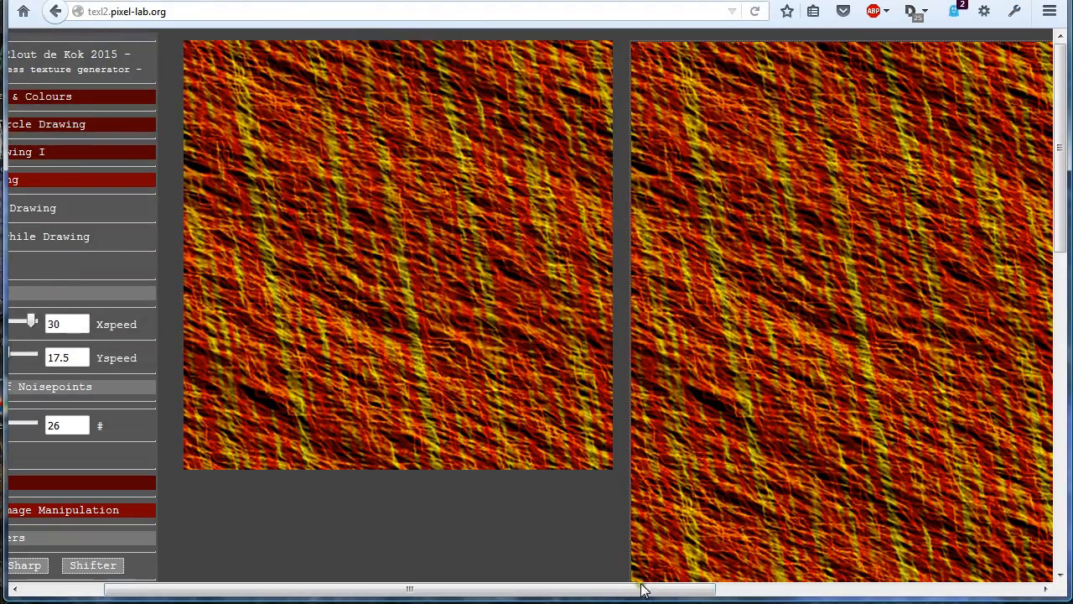
Review the texture generator page and inspect the full tiled preview of the saved red and yellow texture.
{"action": "left_click_drag", "start_coordinate": [616, 590], "coordinate": [383, 570]}
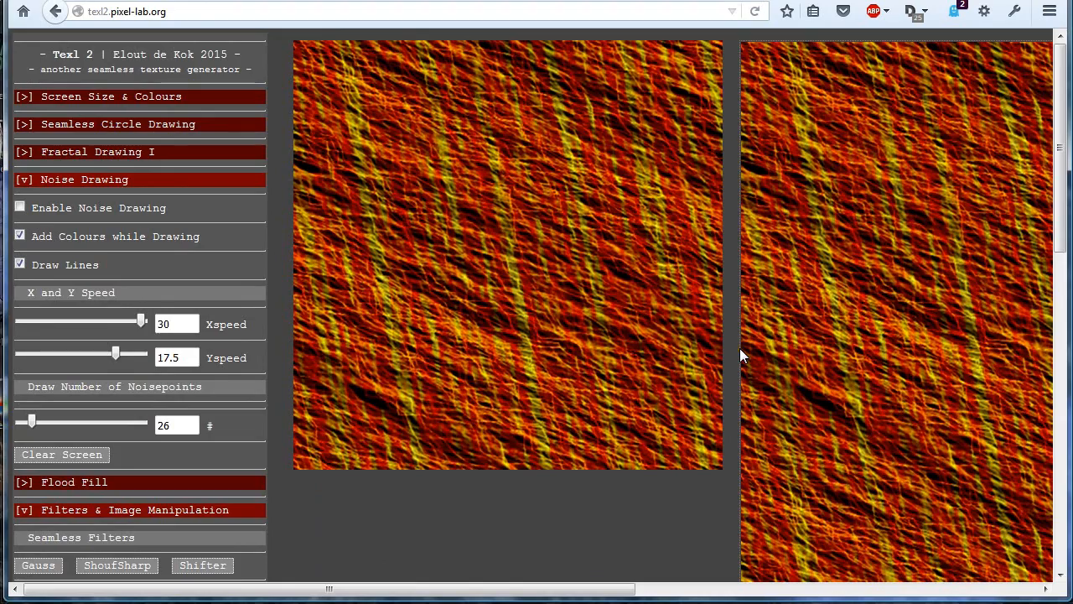
{"action": "scroll", "coordinate": [734, 346], "scroll_direction": "down", "scroll_amount": 5}
{"action": "scroll", "coordinate": [733, 346], "scroll_direction": "up", "scroll_amount": 5}
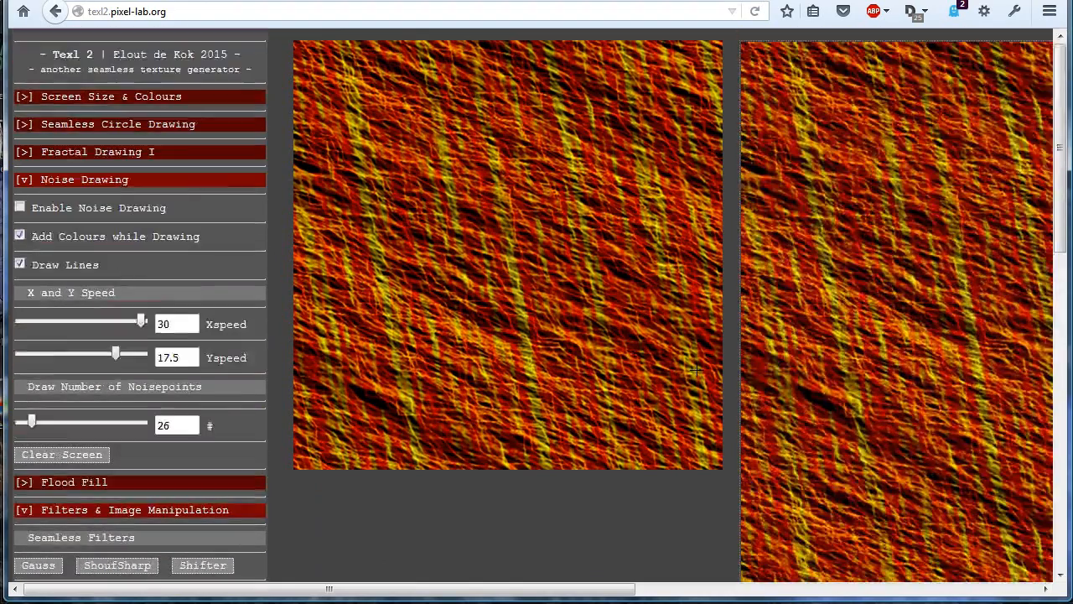
{"action": "left_click_drag", "start_coordinate": [523, 589], "coordinate": [872, 591]}
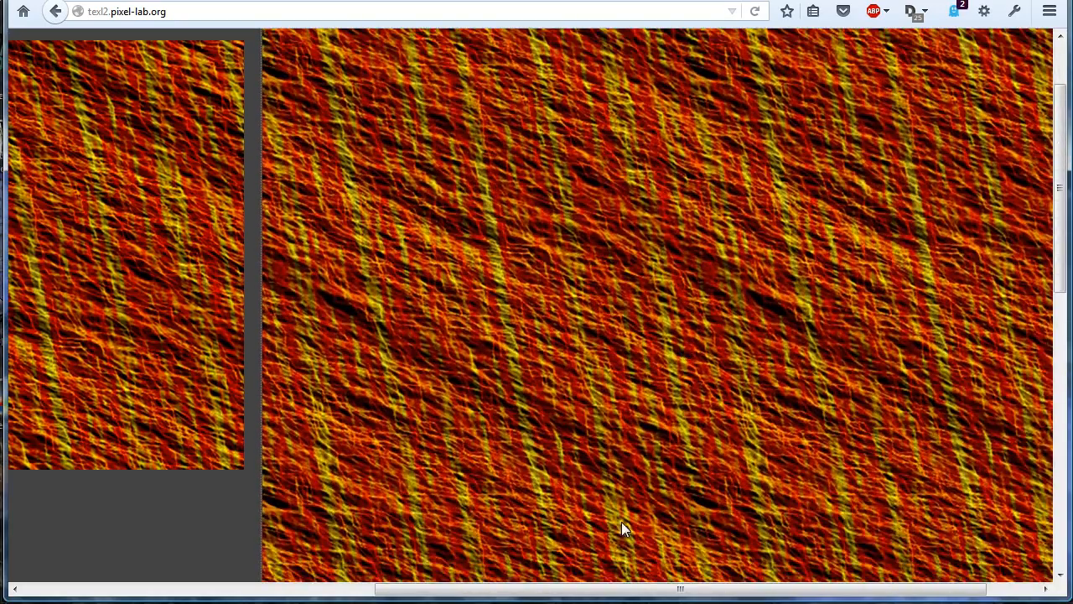
{"action": "left_click_drag", "start_coordinate": [617, 588], "coordinate": [820, 594]}
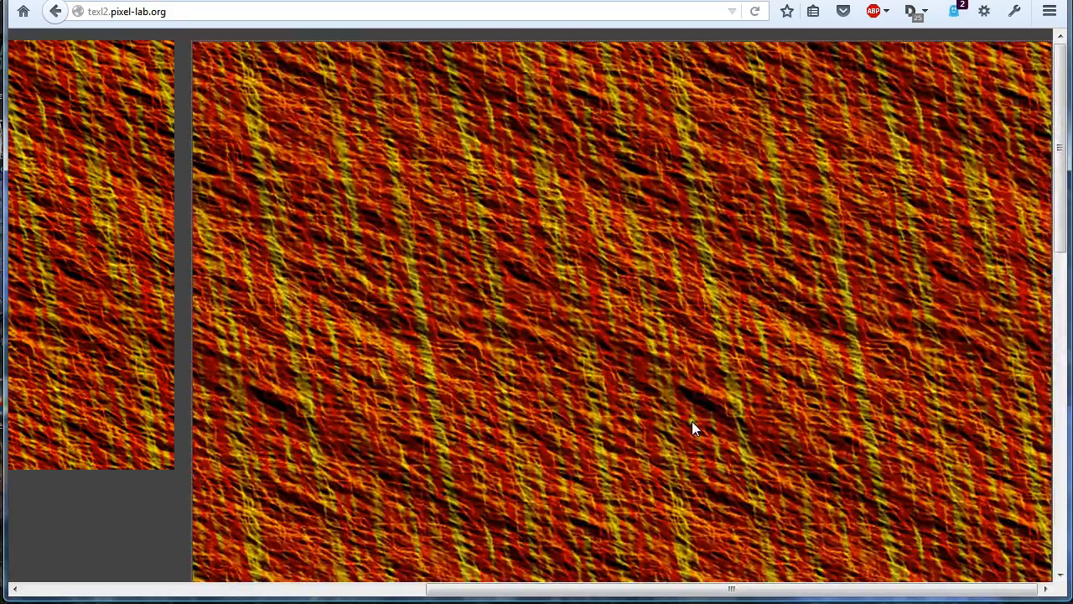
{"action": "scroll", "coordinate": [717, 394], "scroll_direction": "down", "scroll_amount": 5}
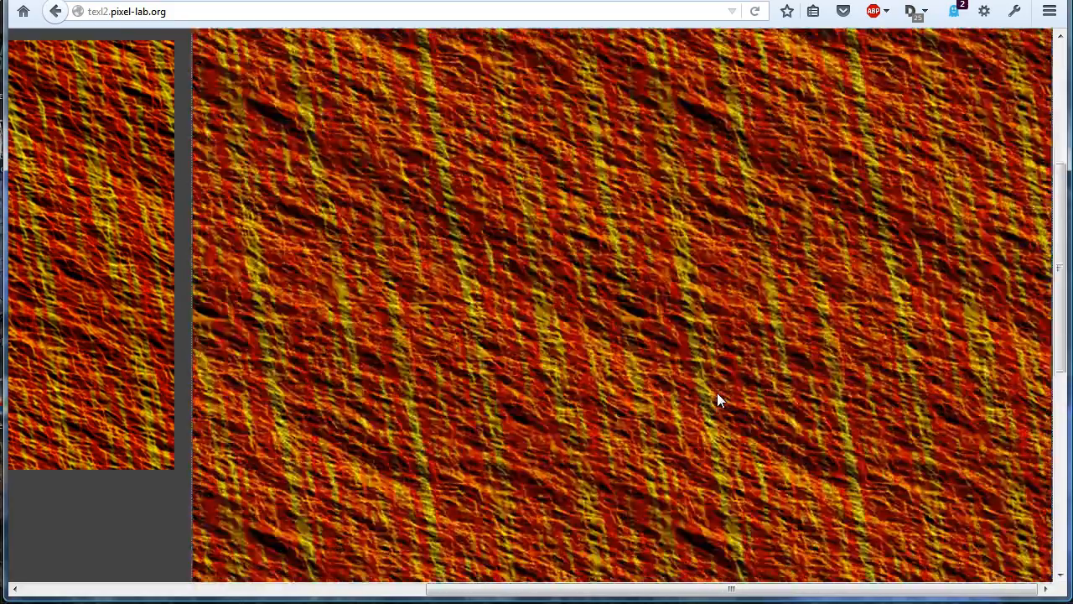
{"action": "scroll", "coordinate": [716, 393], "scroll_direction": "up", "scroll_amount": 5}
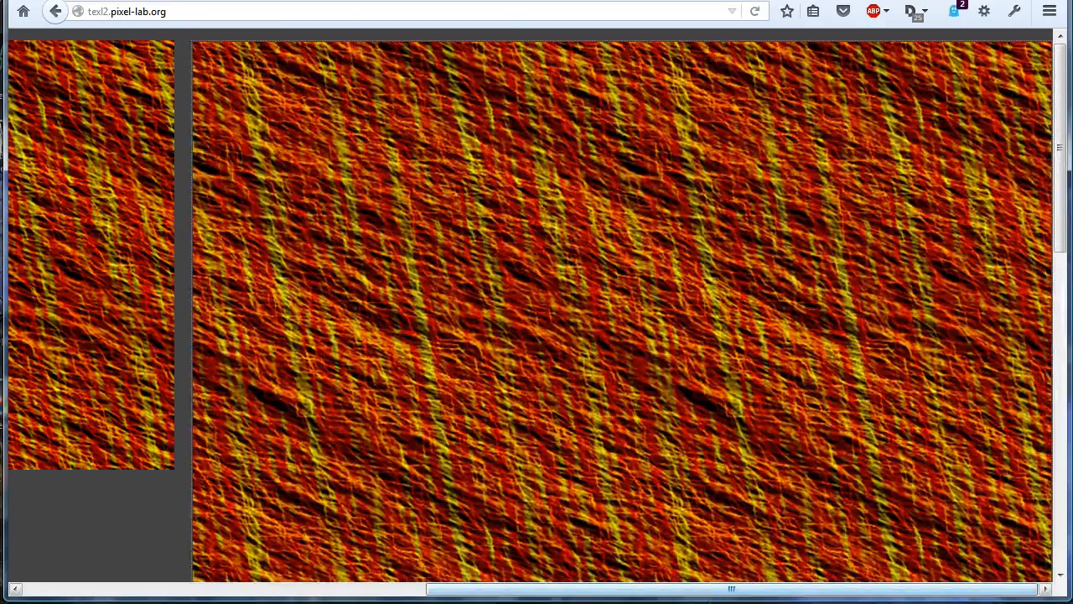
{"action": "left_click_drag", "start_coordinate": [713, 592], "coordinate": [778, 589]}
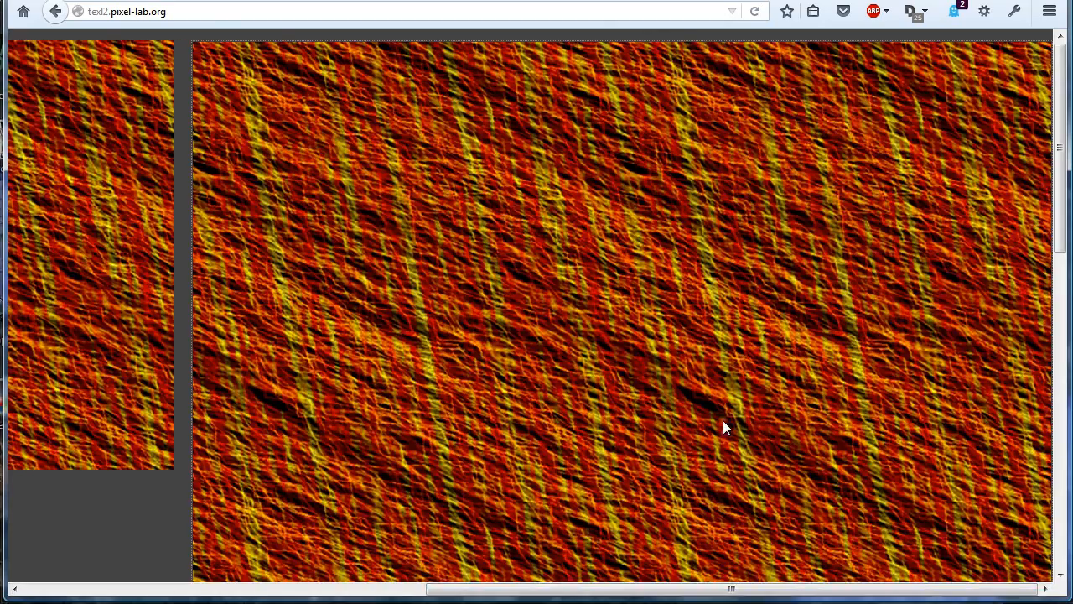
{"action": "scroll", "coordinate": [690, 431], "scroll_direction": "down", "scroll_amount": 3}
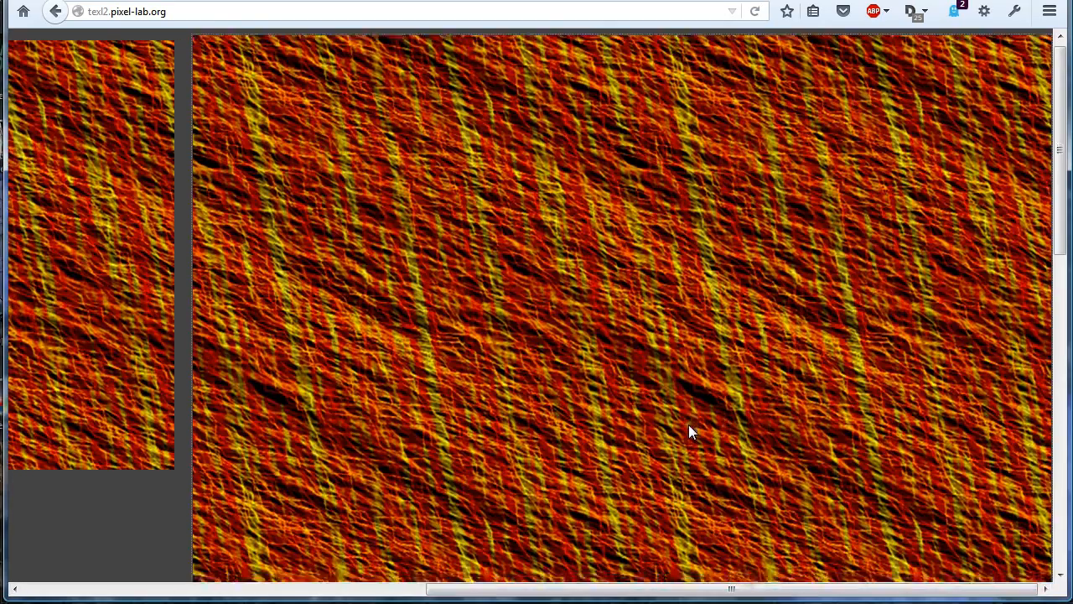
{"action": "scroll", "coordinate": [688, 424], "scroll_direction": "down", "scroll_amount": 3}
{"action": "scroll", "coordinate": [688, 428], "scroll_direction": "up", "scroll_amount": 5}
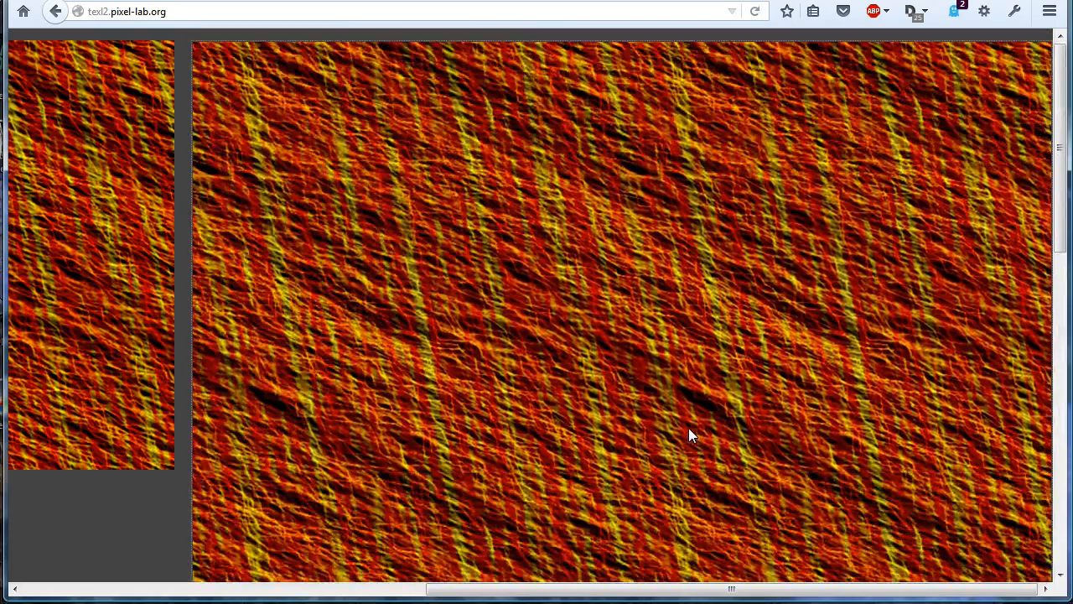
{"action": "left_click_drag", "start_coordinate": [690, 590], "coordinate": [730, 585]}
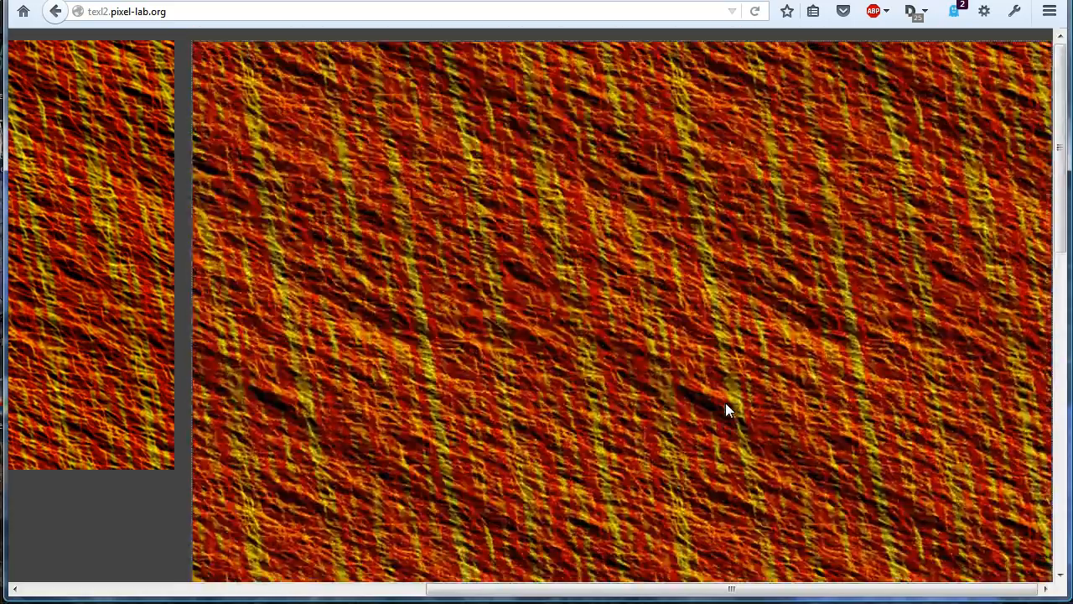
Examine the tiled preview of the red and yellow texture and compare it with the single-tile canvas.
{"action": "left_click_drag", "start_coordinate": [751, 591], "coordinate": [723, 598]}
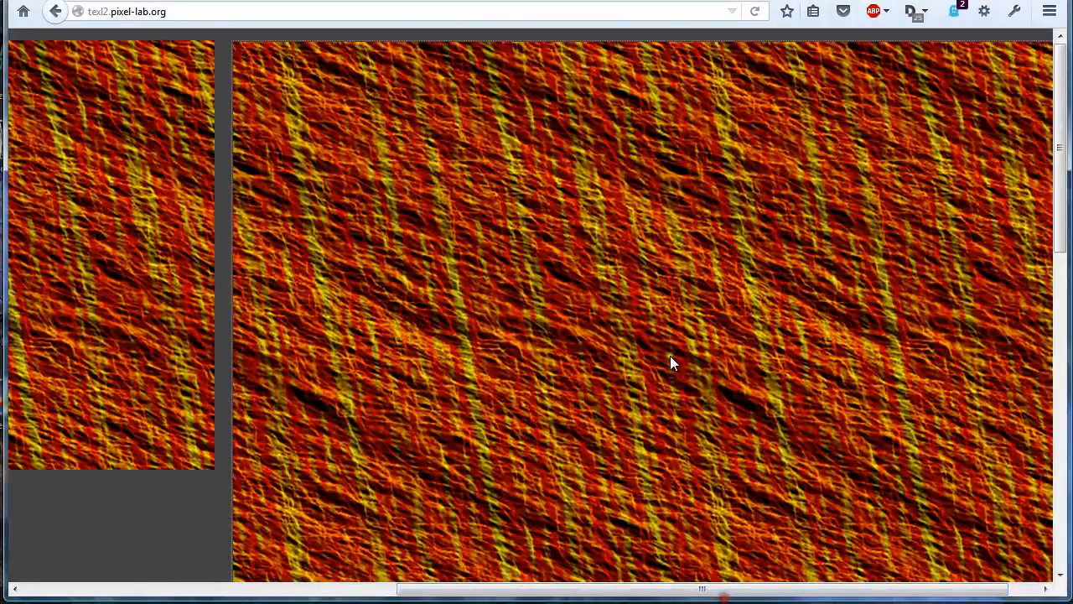
{"action": "scroll", "coordinate": [670, 355], "scroll_direction": "down", "scroll_amount": 5}
{"action": "scroll", "coordinate": [669, 355], "scroll_direction": "up", "scroll_amount": 5}
{"action": "left_click_drag", "start_coordinate": [761, 589], "coordinate": [367, 589]}
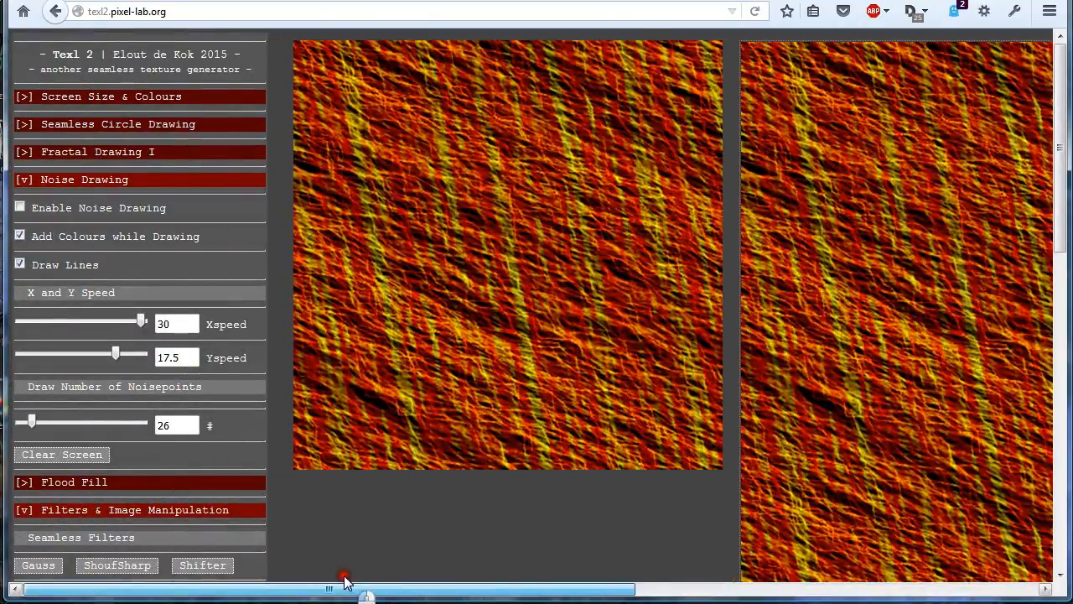
{"action": "mouse_move", "coordinate": [1060, 155]}
{"action": "left_mouse_down"}
{"action": "mouse_move", "coordinate": [1060, 449]}
{"action": "mouse_move", "coordinate": [1060, 154]}
{"action": "left_mouse_up"}
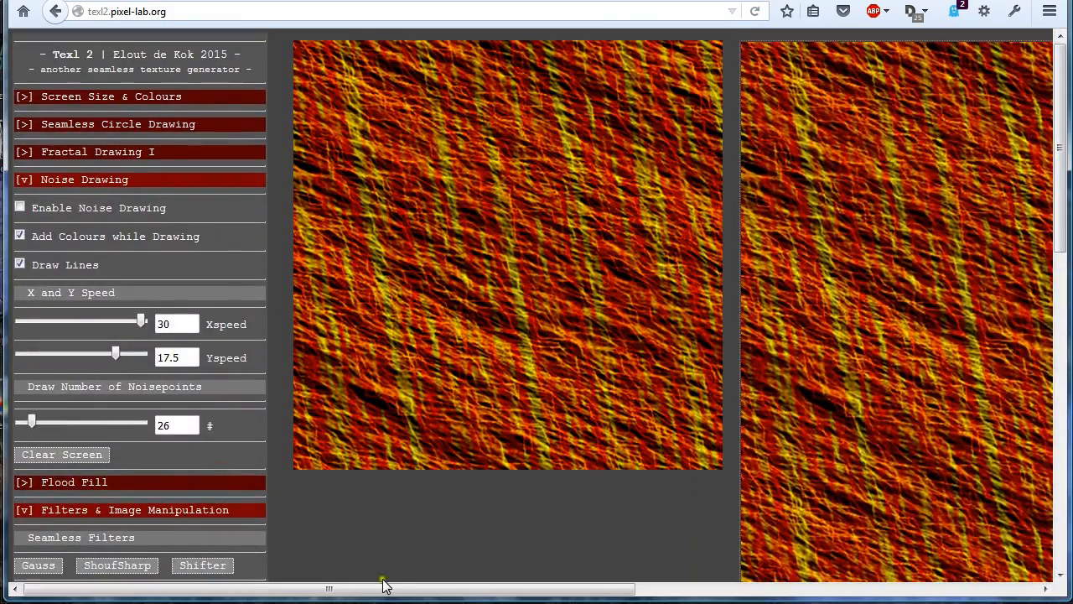
{"action": "left_click_drag", "start_coordinate": [384, 585], "coordinate": [784, 587]}
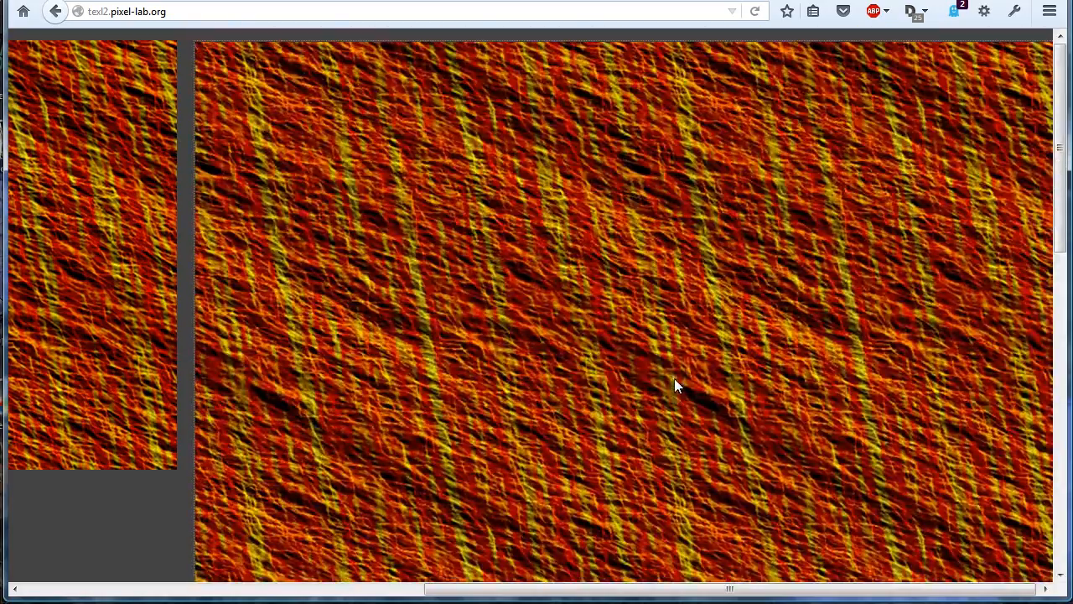
{"action": "scroll", "coordinate": [686, 389], "scroll_direction": "down", "scroll_amount": 3}
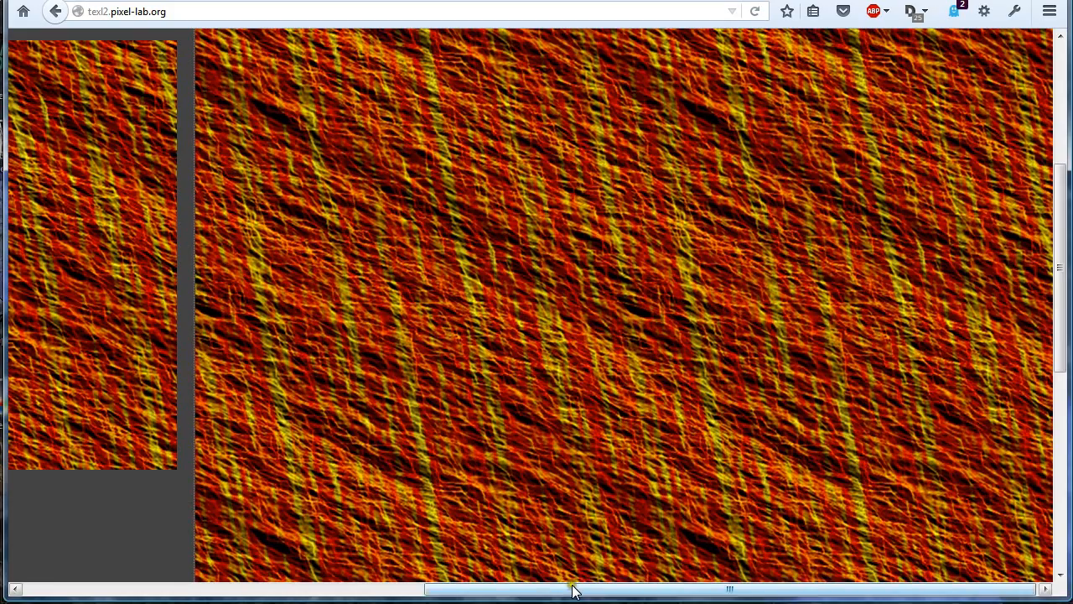
{"action": "left_click_drag", "start_coordinate": [570, 589], "coordinate": [160, 568]}
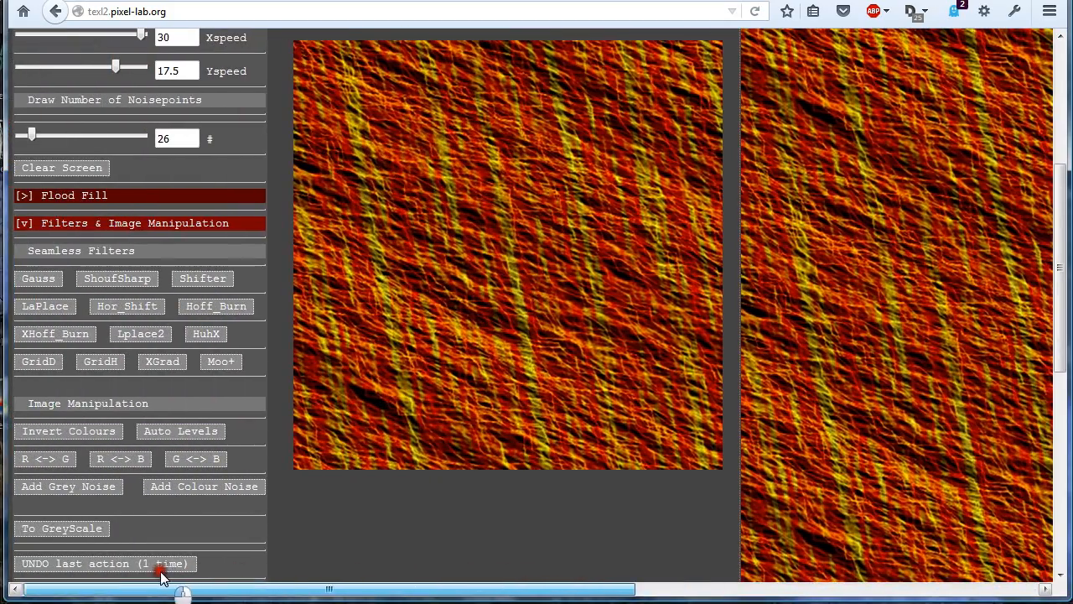
Go to the Pixel Lab home page at elout.home.xs4all.nl and open the page of the original texl tool.
{"action": "left_click", "coordinate": [337, 13]}
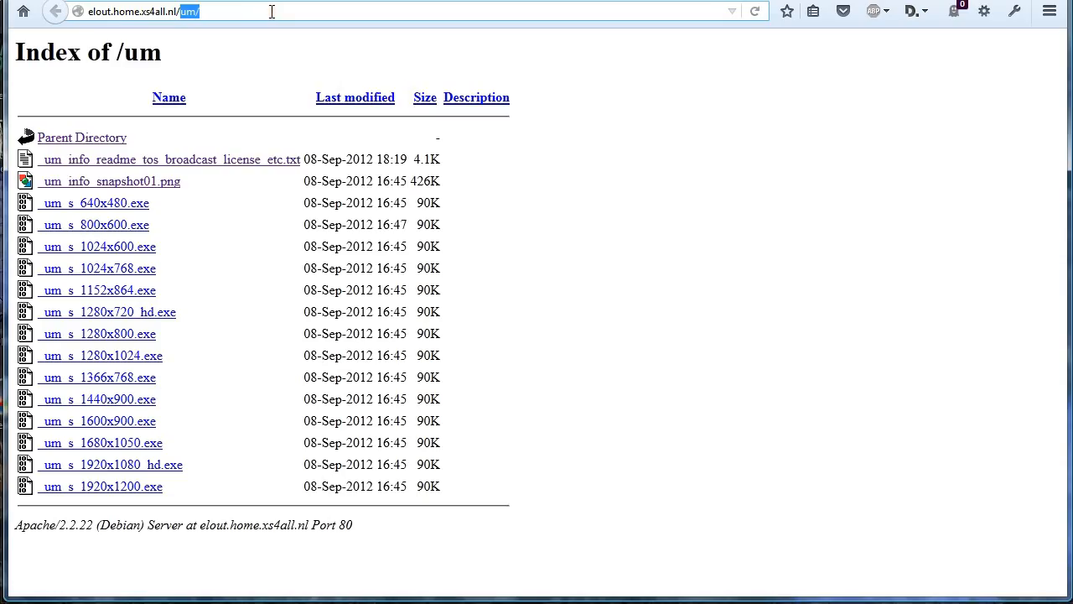
{"action": "key", "text": "BackSpace"}
{"action": "key", "text": "Return"}
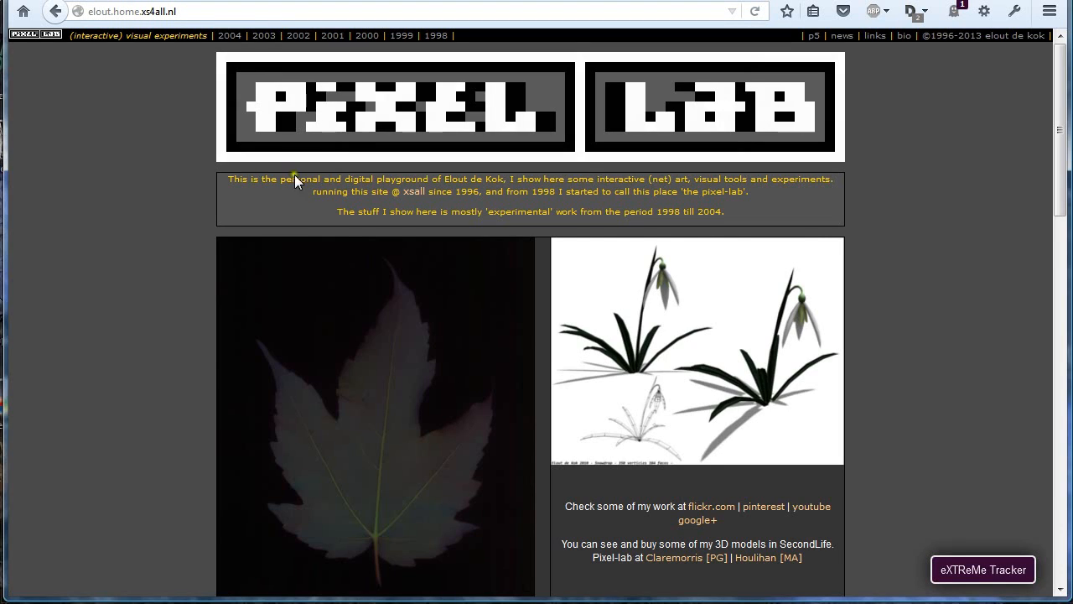
{"action": "scroll", "coordinate": [128, 159], "scroll_direction": "down", "scroll_amount": 4}
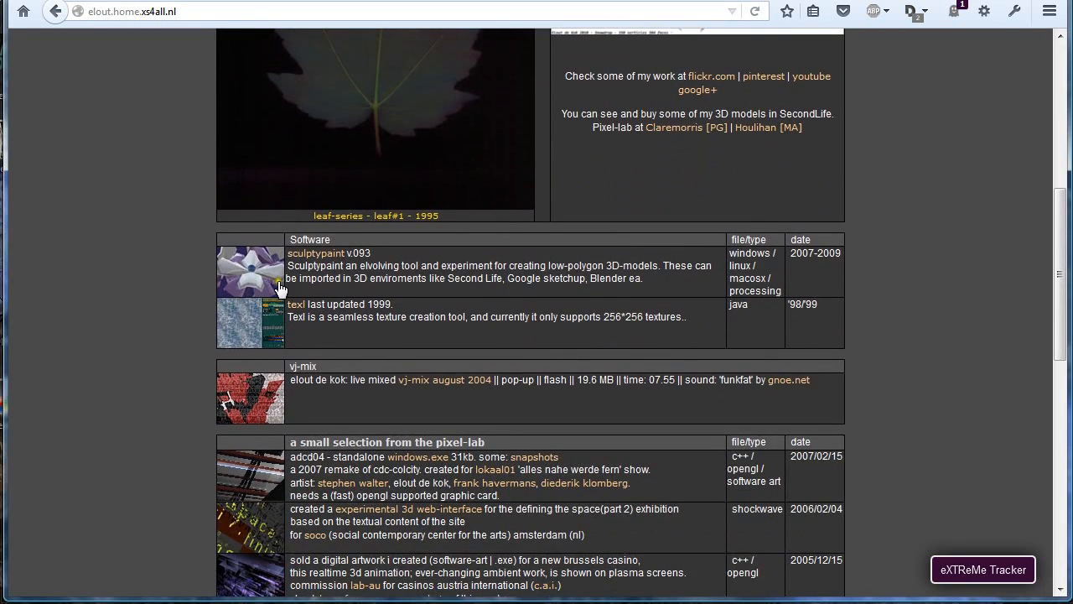
{"action": "left_click", "coordinate": [298, 306]}
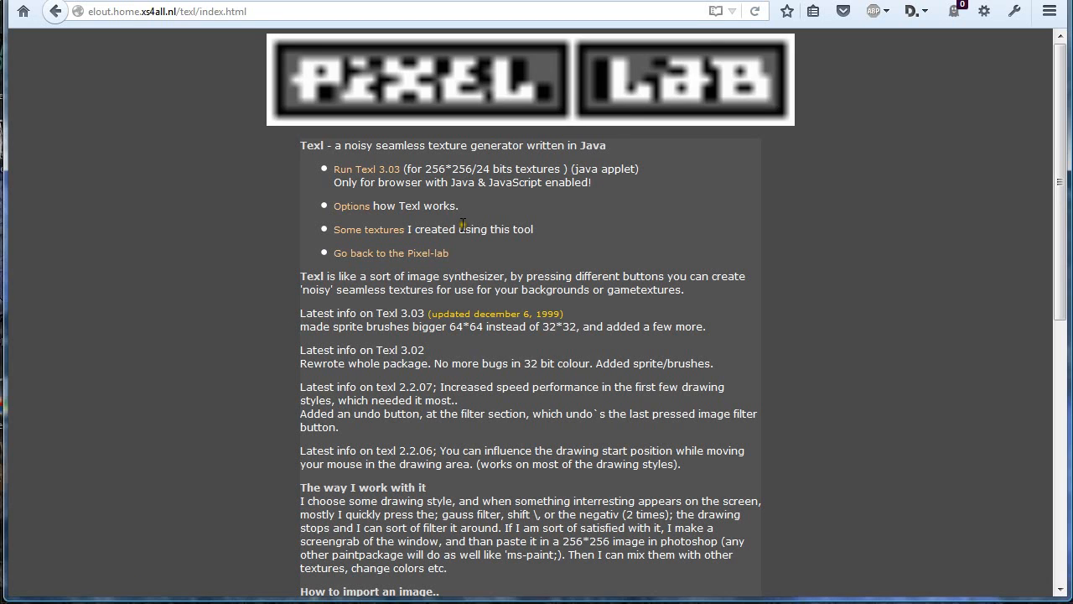
Launch the Texl 3.03 Java applet and allow the unsigned application to run.
{"action": "left_click", "coordinate": [369, 169]}
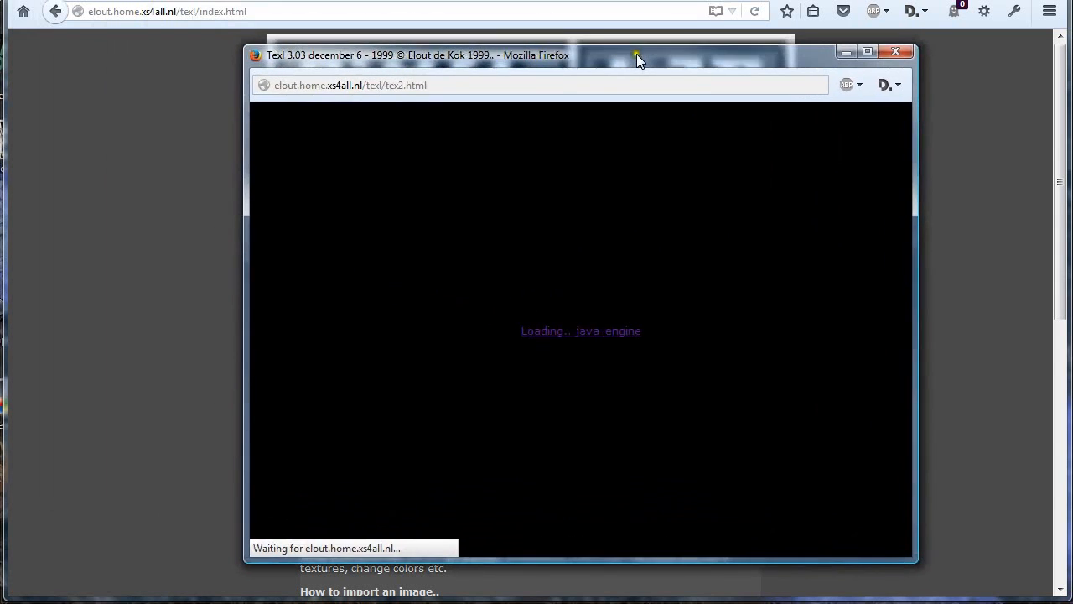
{"action": "left_click_drag", "start_coordinate": [636, 53], "coordinate": [653, 48]}
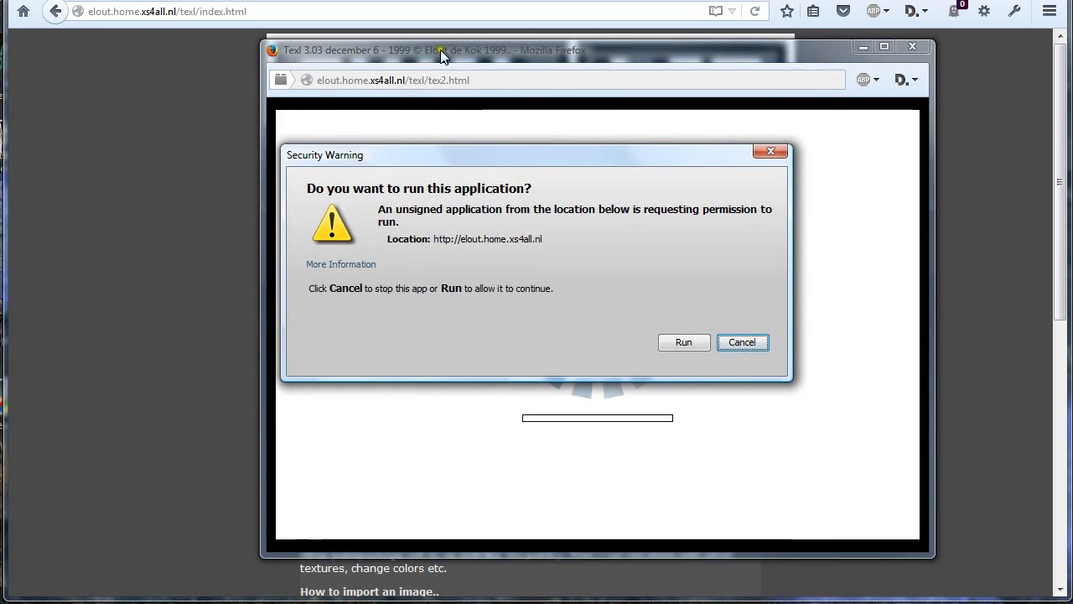
{"action": "left_click", "coordinate": [681, 344]}
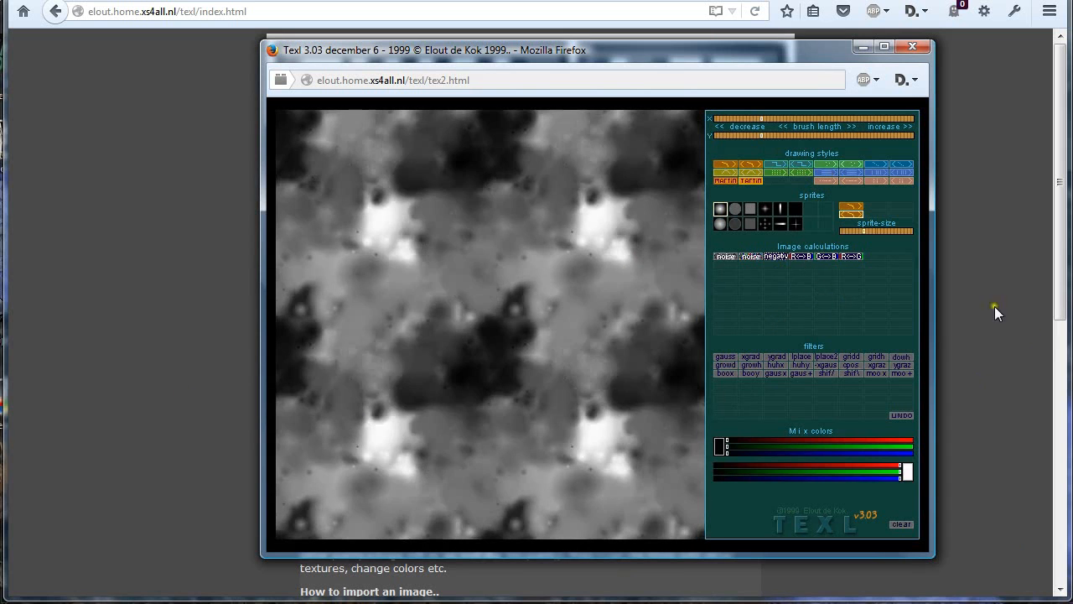
Apply the negative calculation to the applet's generated texture and filter it with gauss and shif\.
{"action": "left_click", "coordinate": [771, 256]}
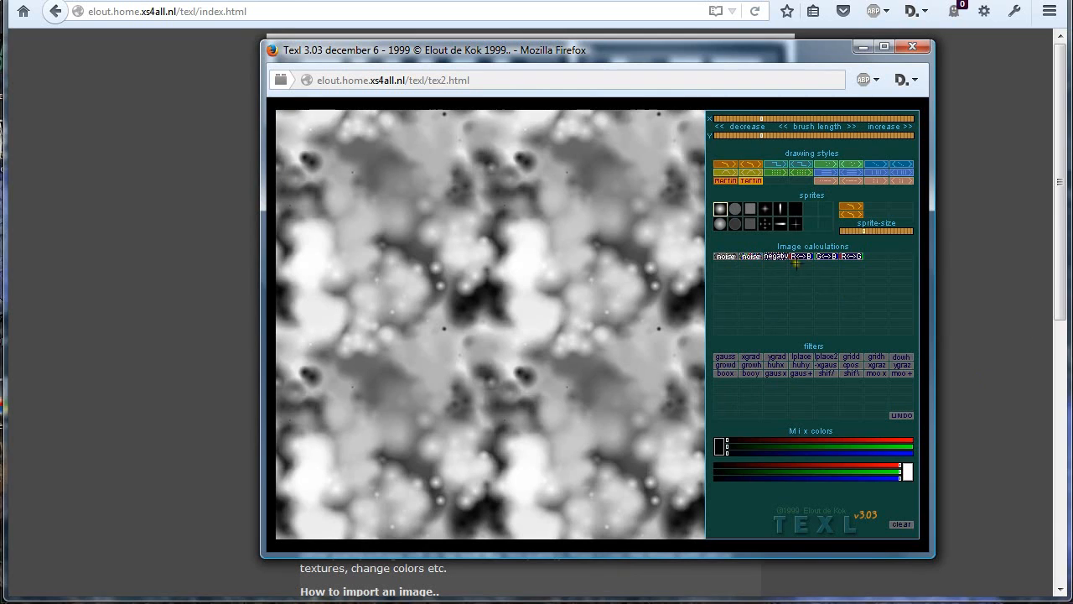
{"action": "left_click", "coordinate": [720, 356]}
{"action": "left_click", "coordinate": [720, 356]}
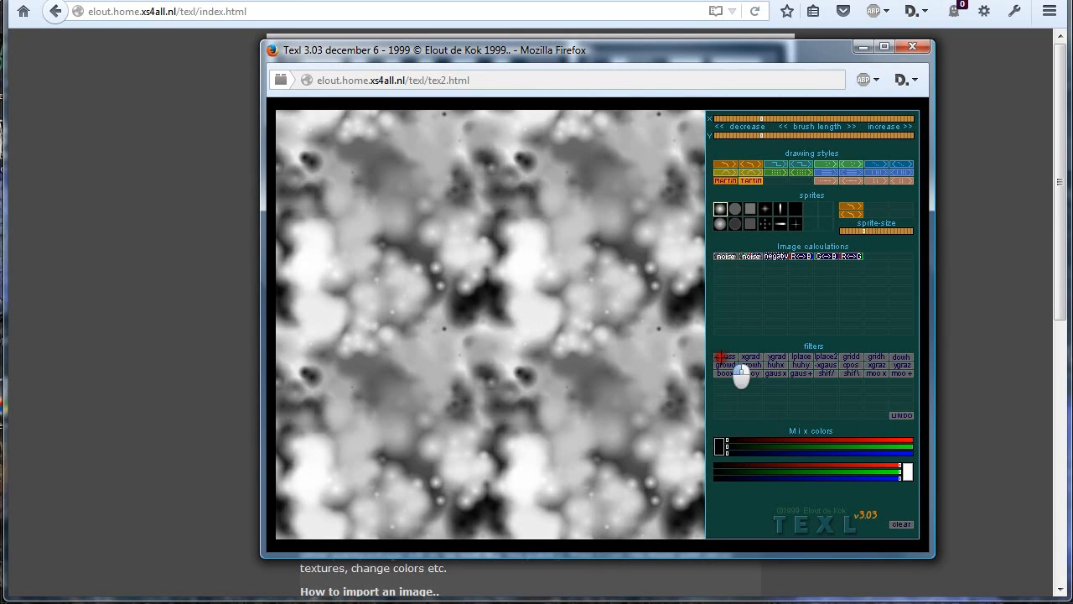
{"action": "left_click", "coordinate": [851, 372]}
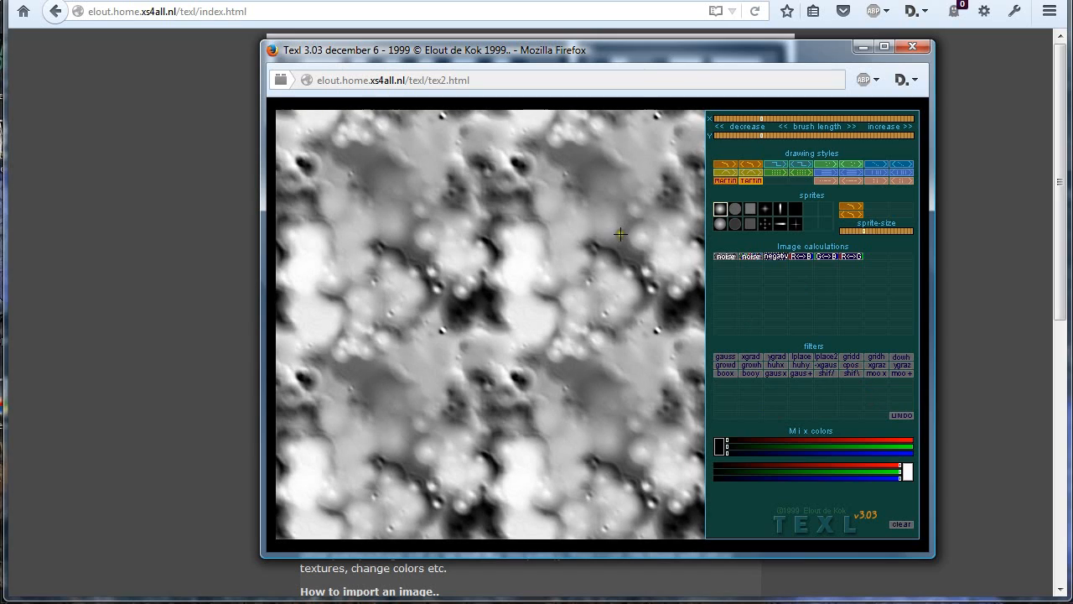
Close the Texl 3.03 window and return to the Texl 2 page to review its tiled preview.
{"action": "left_click_drag", "start_coordinate": [765, 50], "coordinate": [807, 61]}
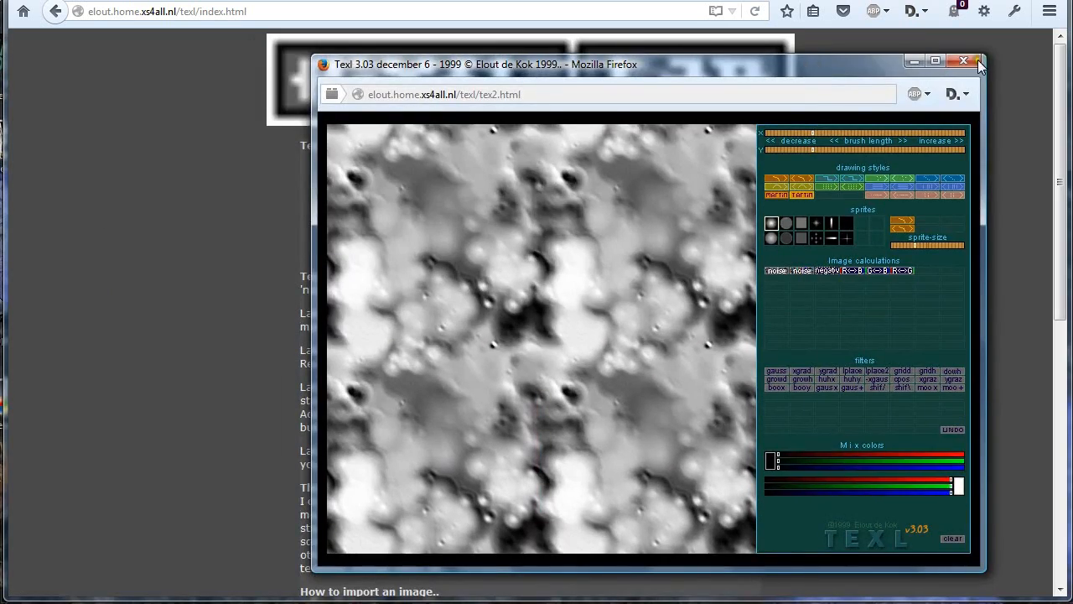
{"action": "left_click", "coordinate": [963, 62]}
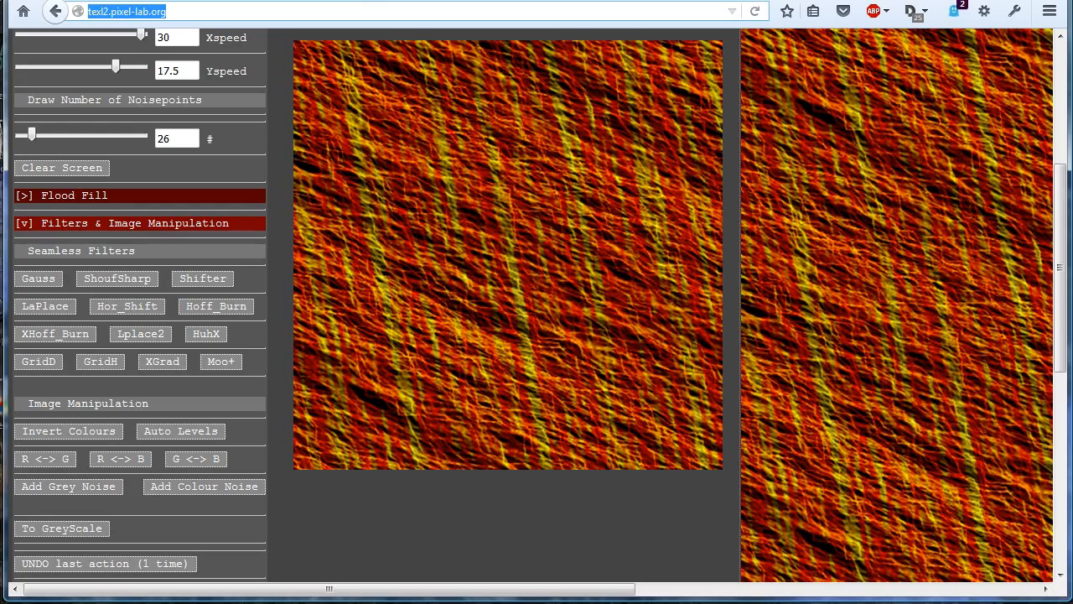
{"action": "left_click_drag", "start_coordinate": [460, 590], "coordinate": [179, 553]}
{"action": "left_click_drag", "start_coordinate": [560, 590], "coordinate": [952, 587]}
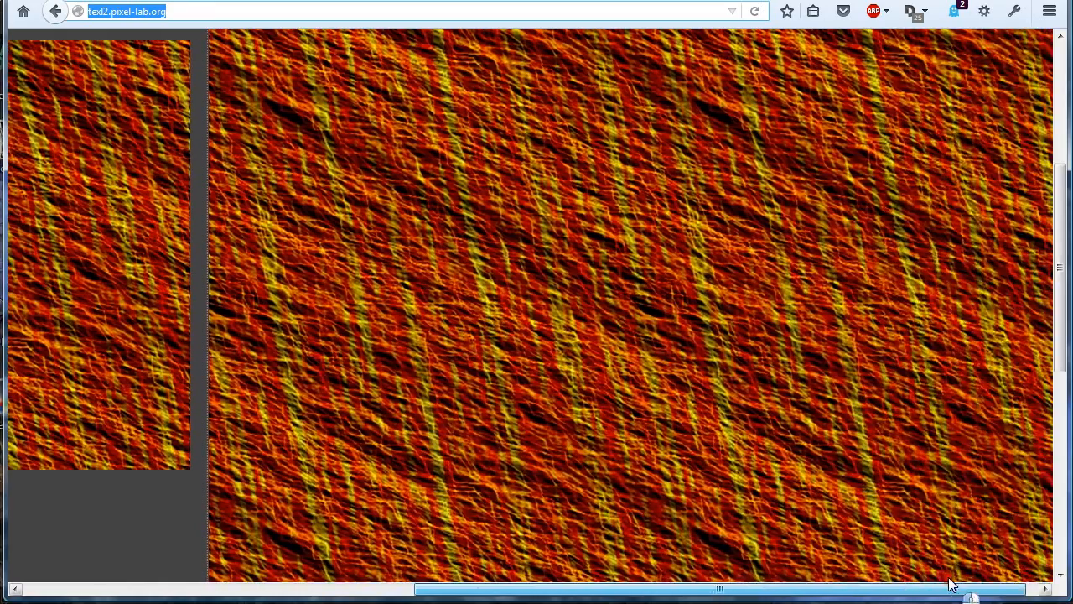
{"action": "scroll", "coordinate": [682, 325], "scroll_direction": "down", "scroll_amount": 4}
{"action": "scroll", "coordinate": [682, 324], "scroll_direction": "up", "scroll_amount": 7}
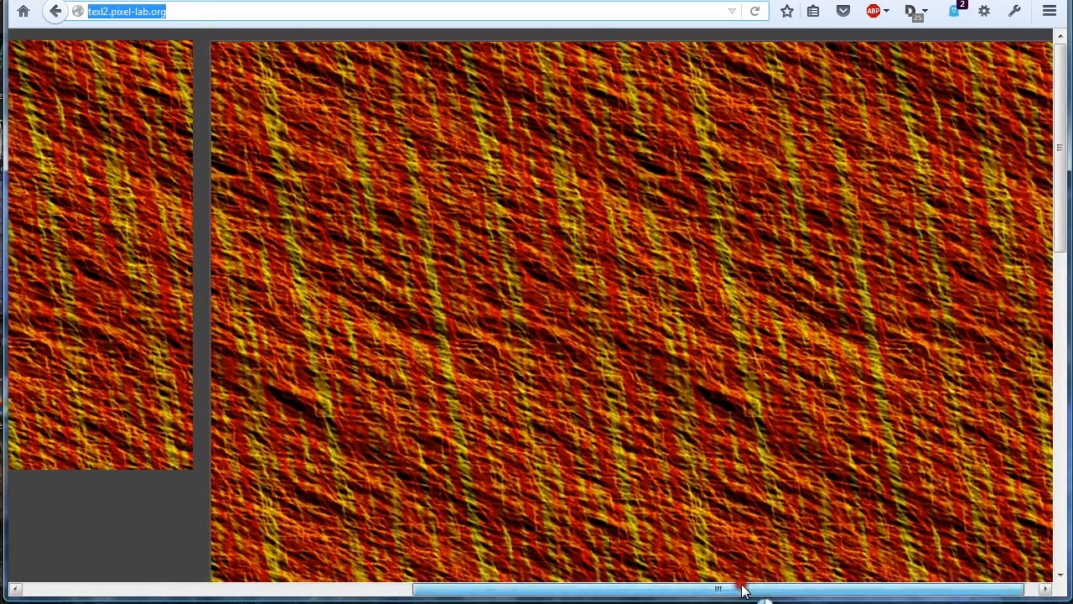
{"action": "left_click_drag", "start_coordinate": [743, 587], "coordinate": [352, 595]}
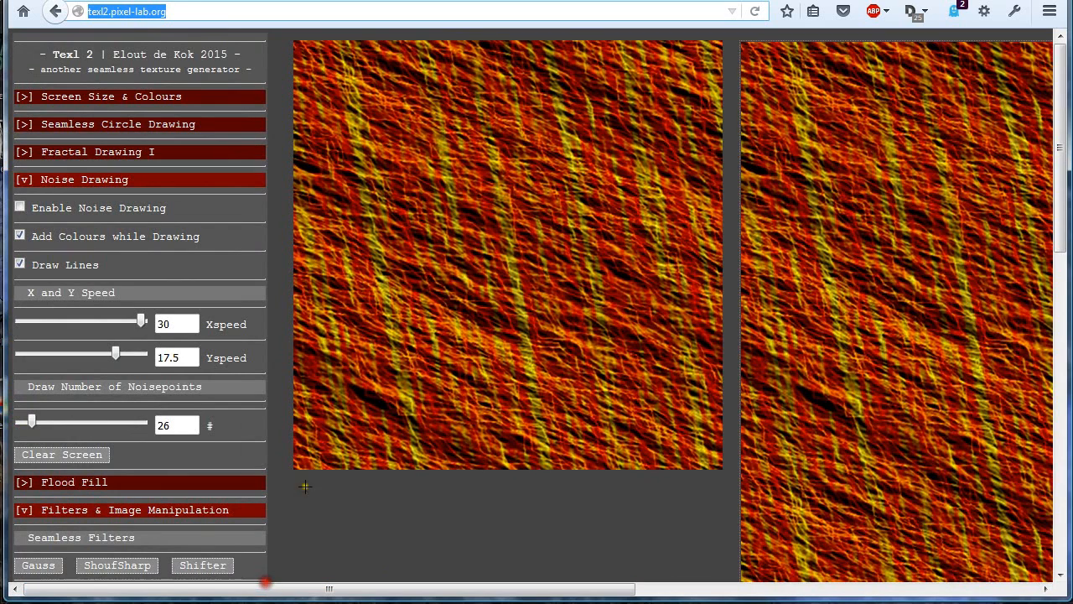
Collapse the Noise Drawing, Filters & Image Manipulation, and Image Buffers, Back-up & Mix sections.
{"action": "left_click", "coordinate": [50, 181]}
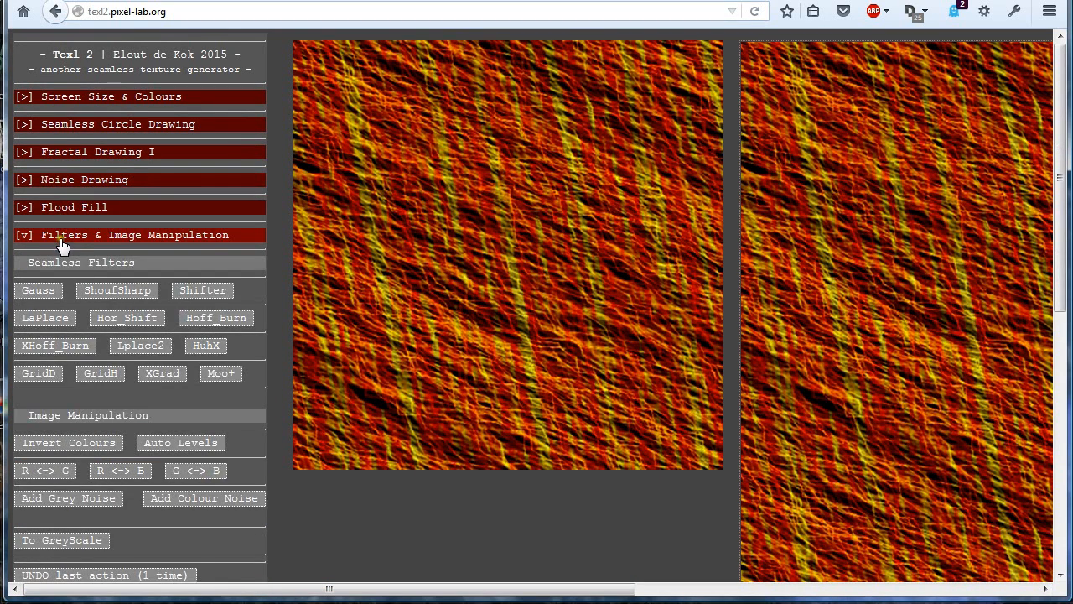
{"action": "left_click", "coordinate": [62, 239]}
{"action": "left_click", "coordinate": [152, 263]}
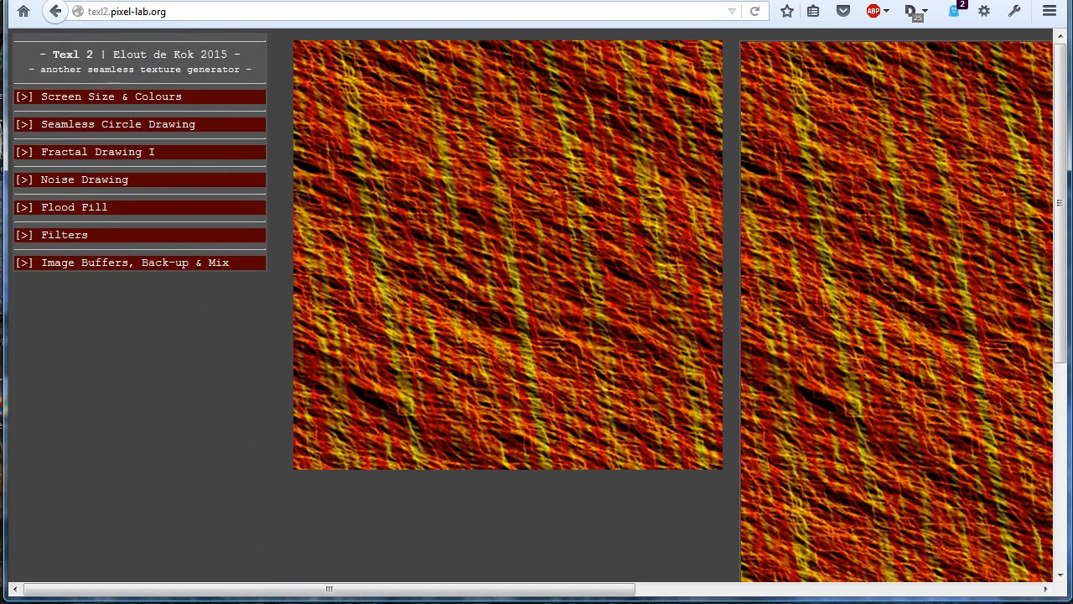
Inspect the full tiled preview and the texture canvas beside the collapsed tool sections.
{"action": "left_click_drag", "start_coordinate": [339, 588], "coordinate": [857, 585]}
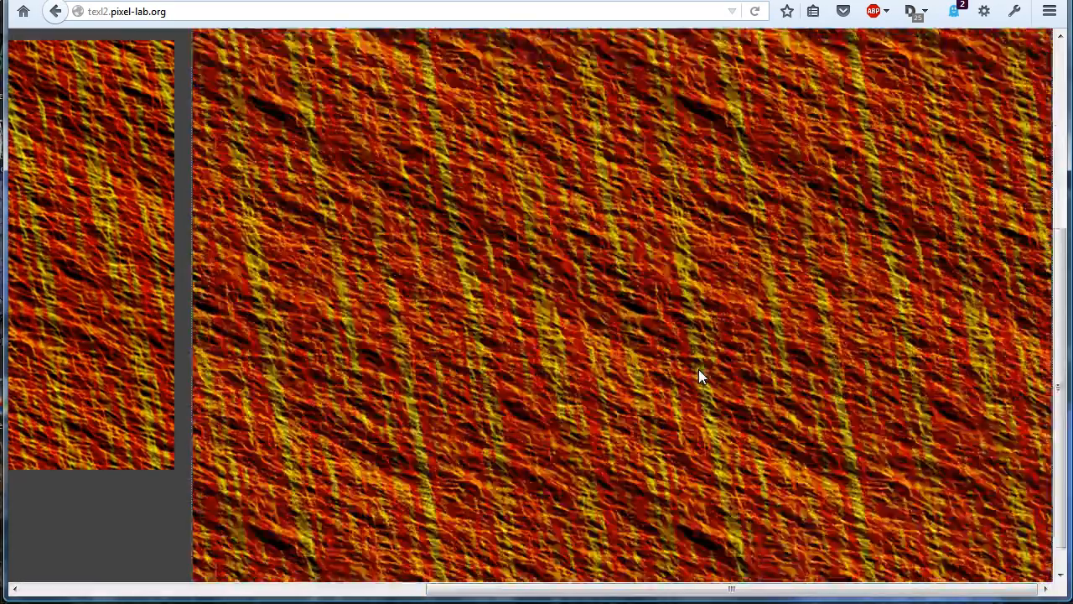
{"action": "scroll", "coordinate": [699, 371], "scroll_direction": "down", "scroll_amount": 1}
{"action": "scroll", "coordinate": [700, 374], "scroll_direction": "up", "scroll_amount": 1}
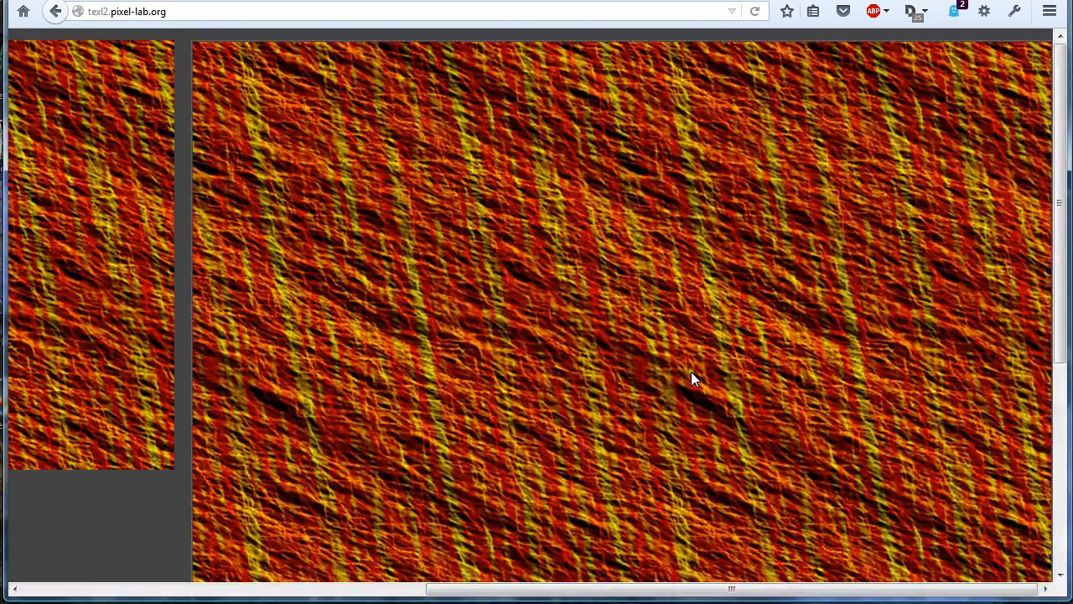
{"action": "left_click_drag", "start_coordinate": [662, 589], "coordinate": [610, 591]}
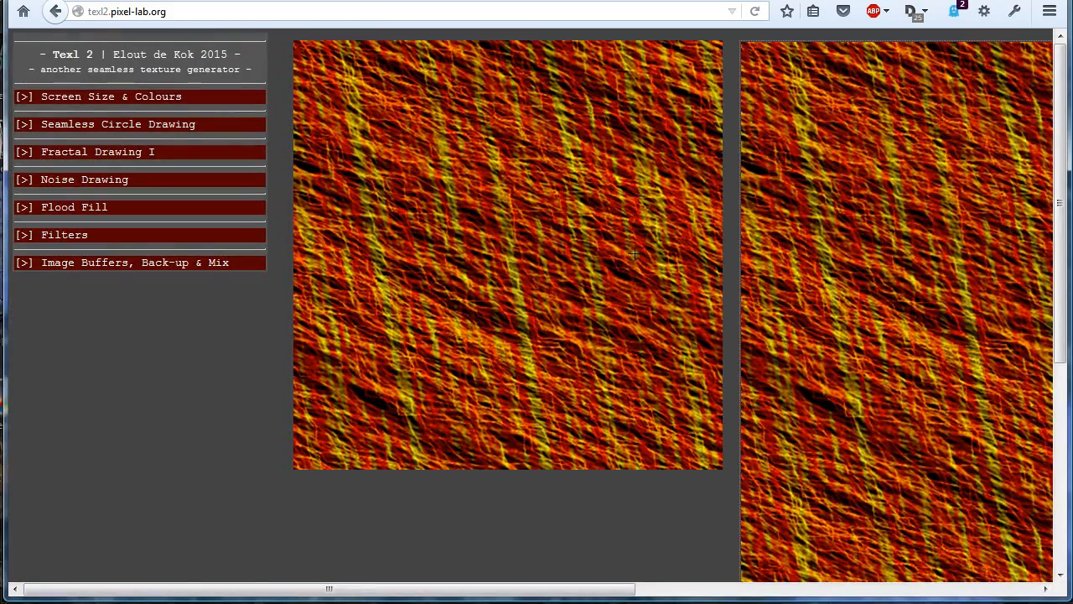
{"action": "left_click_drag", "start_coordinate": [551, 592], "coordinate": [952, 592]}
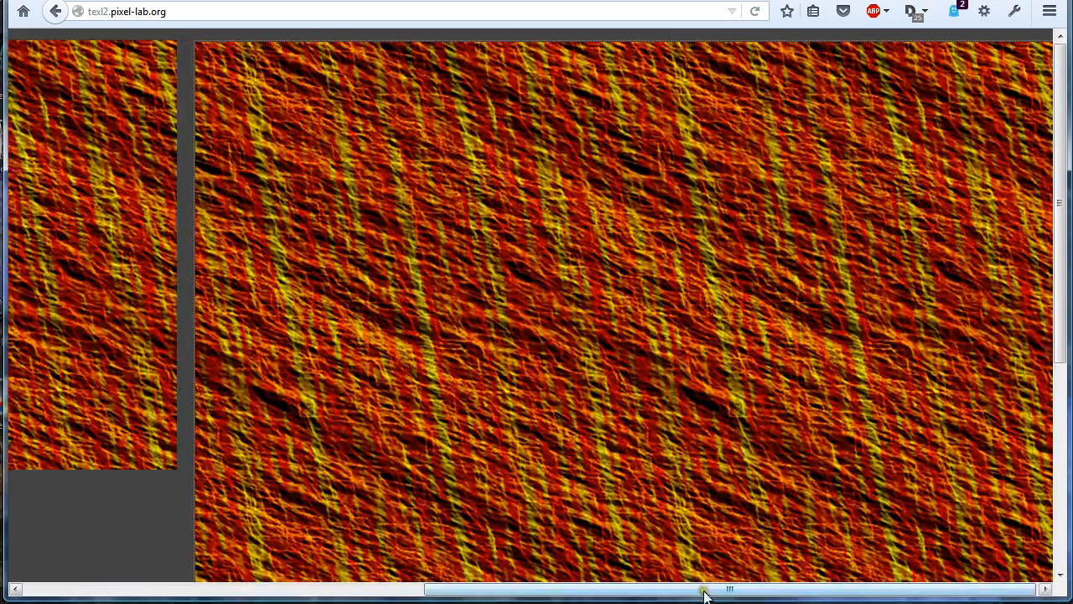
{"action": "left_click_drag", "start_coordinate": [701, 589], "coordinate": [292, 589]}
{"action": "scroll", "coordinate": [543, 373], "scroll_direction": "down", "scroll_amount": 3}
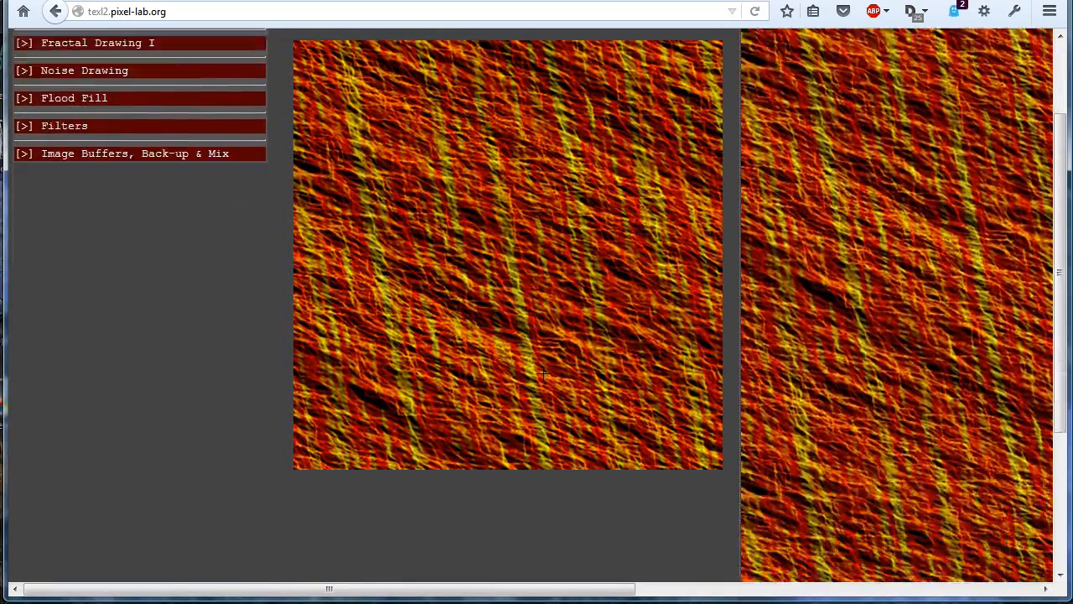
{"action": "scroll", "coordinate": [578, 356], "scroll_direction": "up", "scroll_amount": 3}
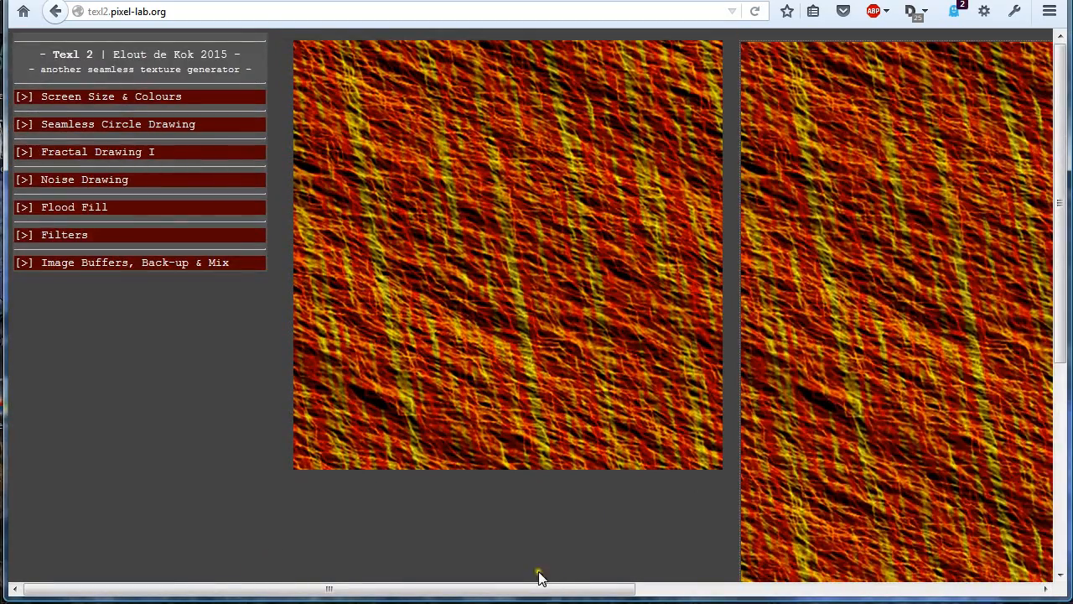
{"action": "left_click_drag", "start_coordinate": [552, 589], "coordinate": [139, 573]}
{"action": "left_click_drag", "start_coordinate": [359, 586], "coordinate": [131, 591]}
{"action": "left_click_drag", "start_coordinate": [559, 586], "coordinate": [437, 554]}
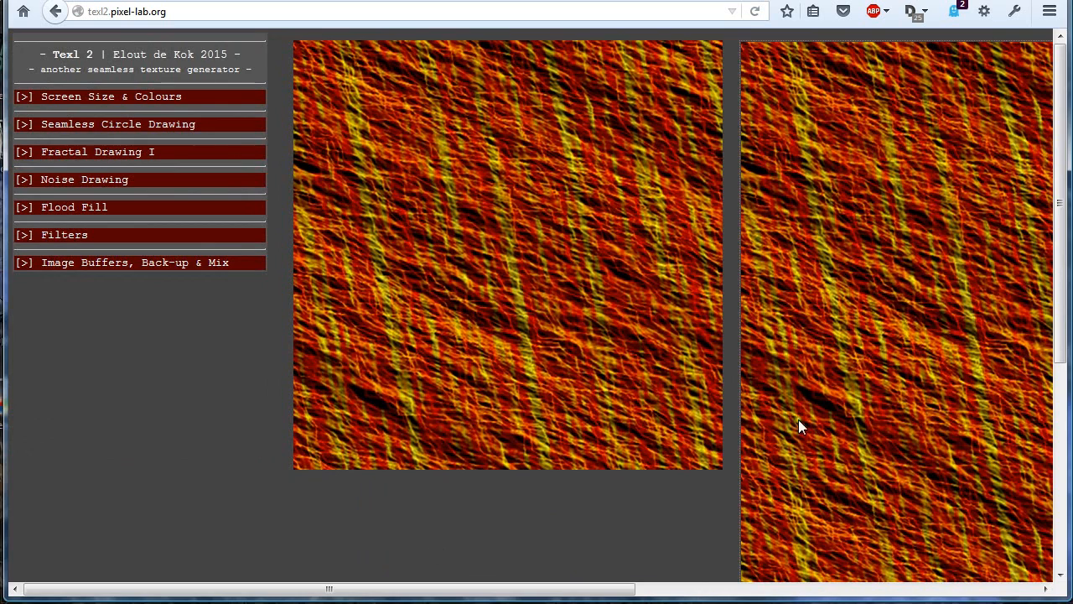